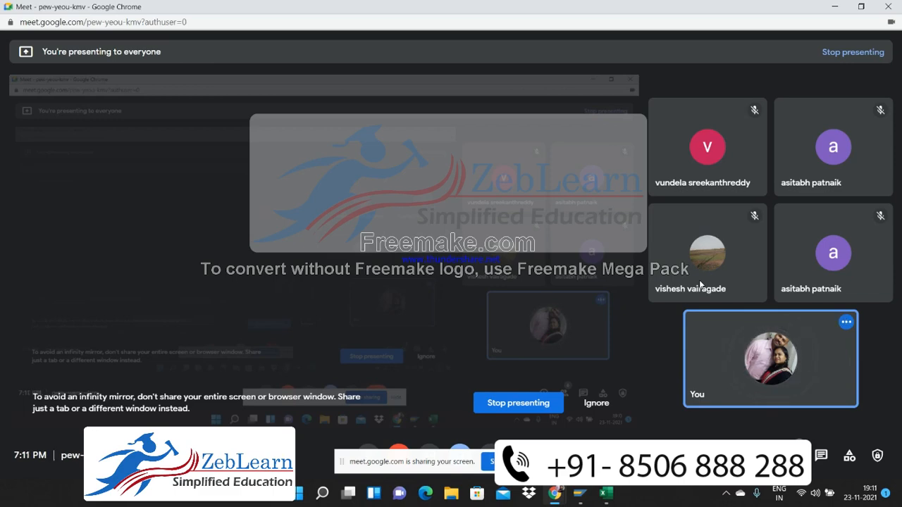
Leave the Google Meet call with Alt+Tab and bring the Excel workbook to the front
{"action": "key", "text": "alt+Tab"}
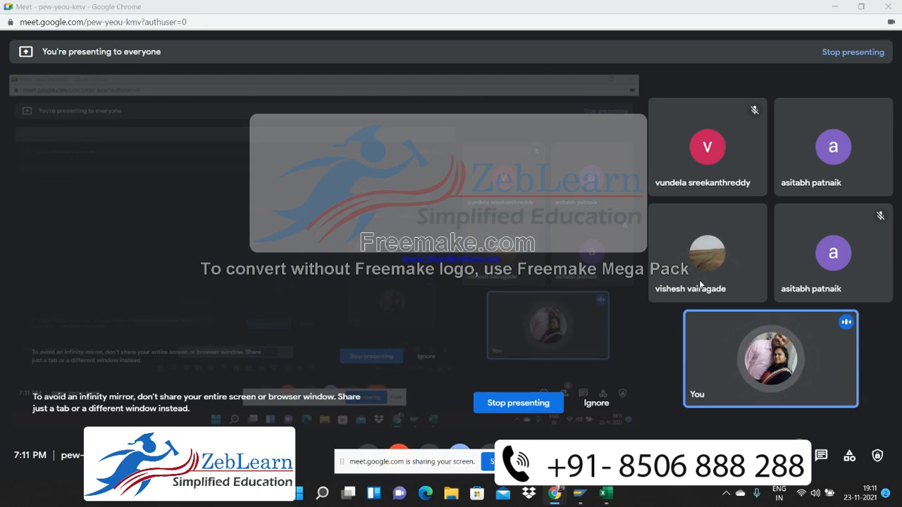
{"action": "mouse_move", "coordinate": [802, 328]}
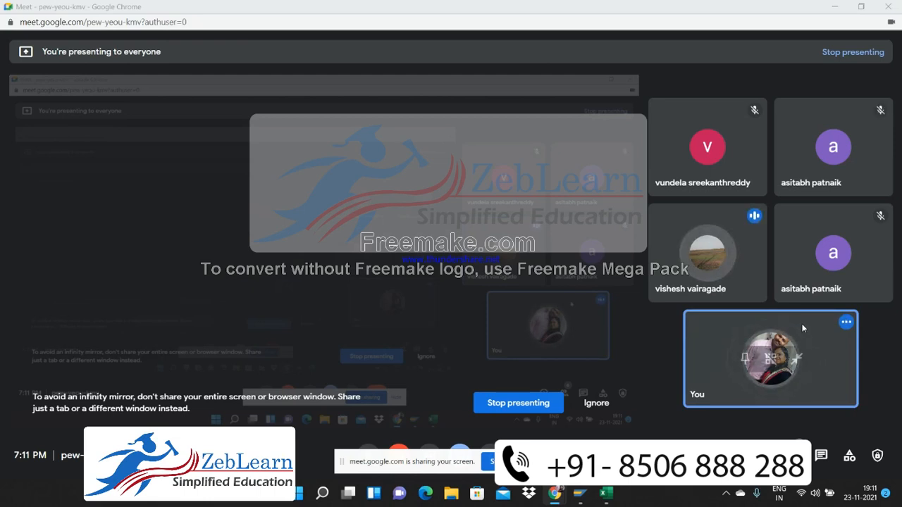
{"action": "key", "text": "alt+Tab"}
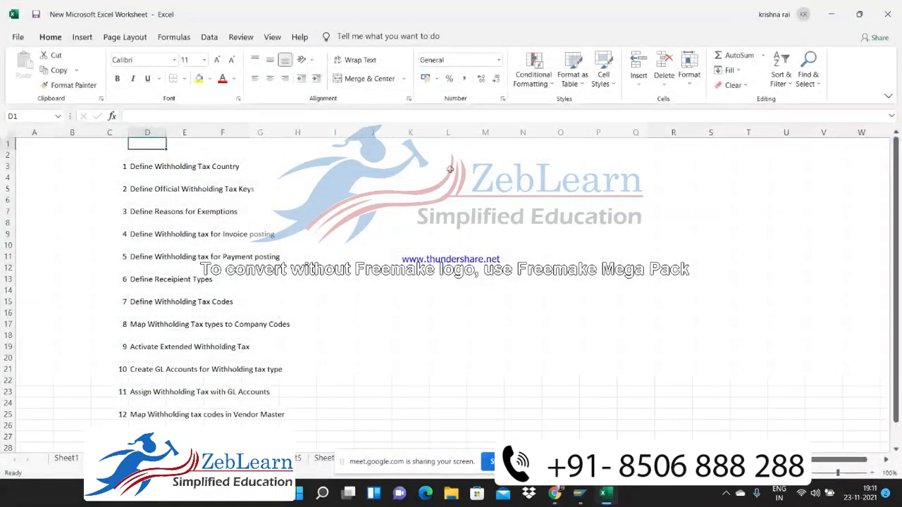
Enter Legal Consultancy in L4 with the amount 10000 in M4
{"action": "left_click", "coordinate": [449, 169]}
{"action": "key", "text": "Right"}
{"action": "key", "text": "Right"}
{"action": "key", "text": "Right"}
{"action": "key", "text": "Left"}
{"action": "key", "text": "Left"}
{"action": "key", "text": "Down"}
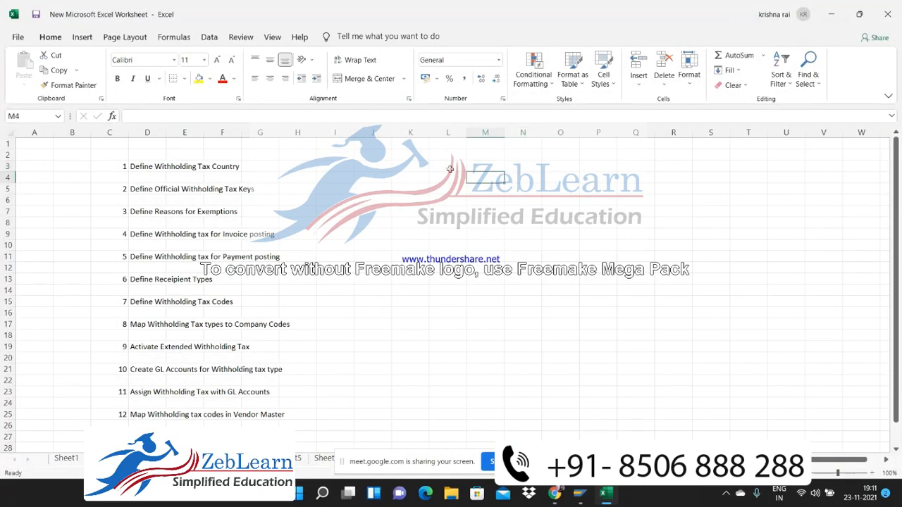
{"action": "type", "text": "1"}
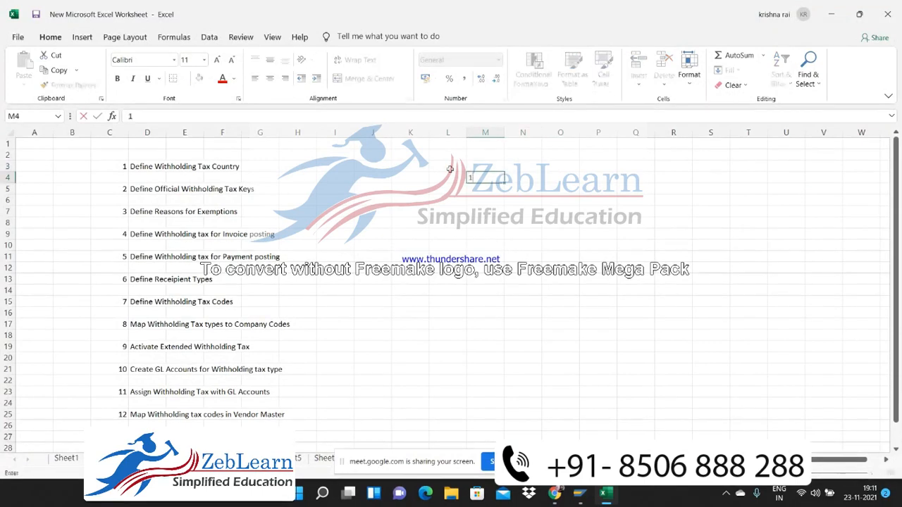
{"action": "type", "text": "0000"}
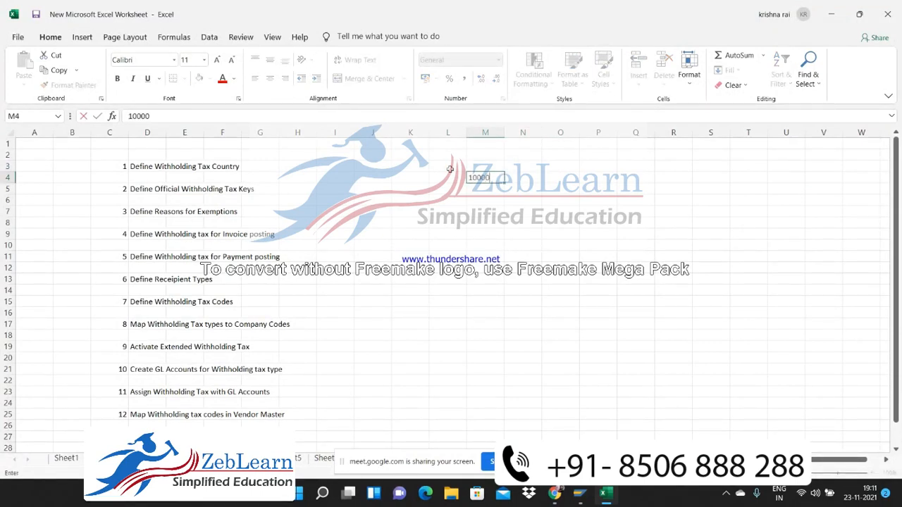
{"action": "key", "text": "Return"}
{"action": "key", "text": "Up"}
{"action": "key", "text": "Left"}
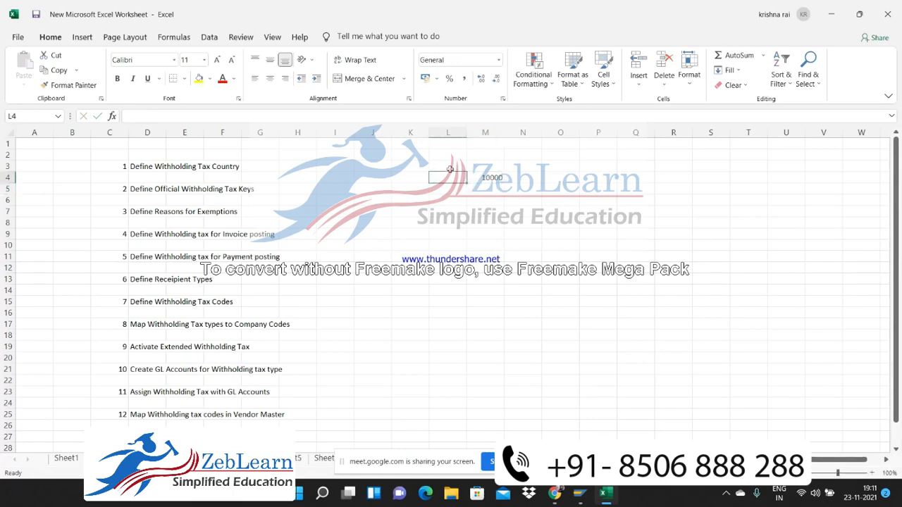
{"action": "type", "text": "Legal Co"}
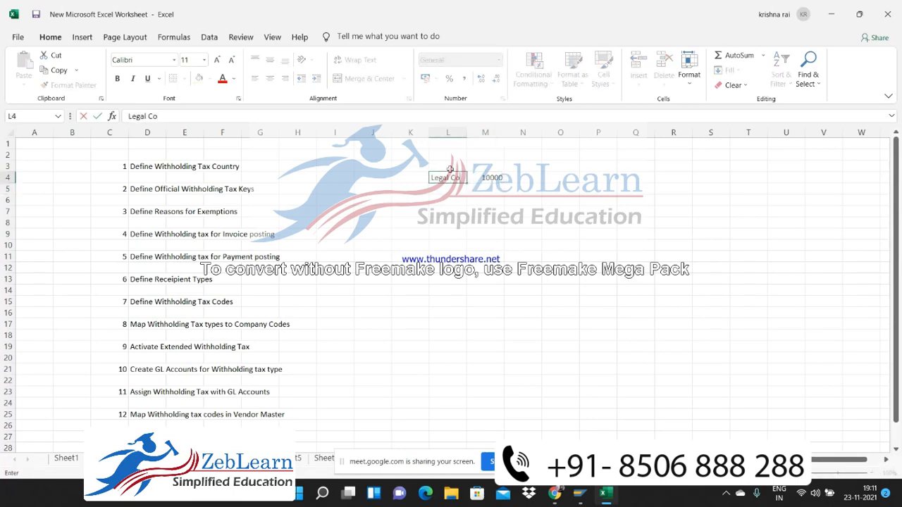
{"action": "type", "text": "nsultancy"}
{"action": "key", "text": "Tab"}
{"action": "type", "text": "10000"}
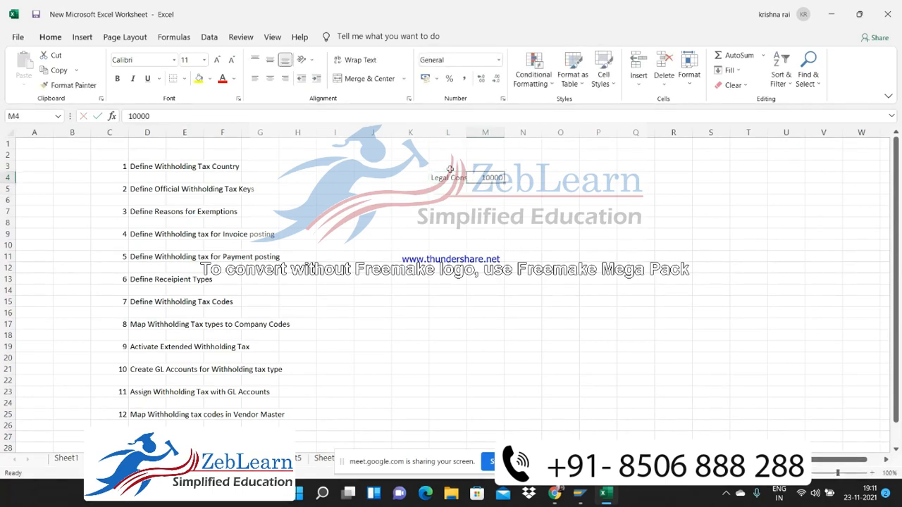
{"action": "key", "text": "Return"}
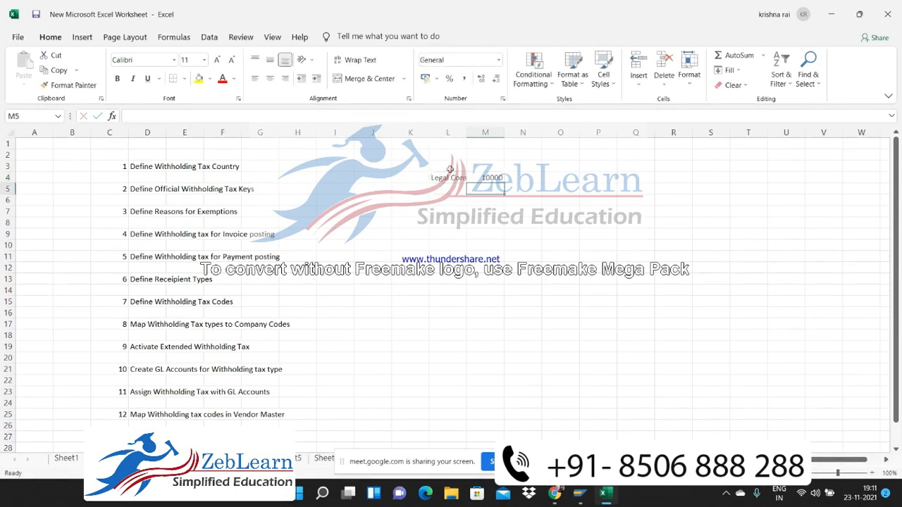
{"action": "key", "text": "Left"}
{"action": "key", "text": "Left"}
{"action": "key", "text": "Down"}
{"action": "key", "text": "Right"}
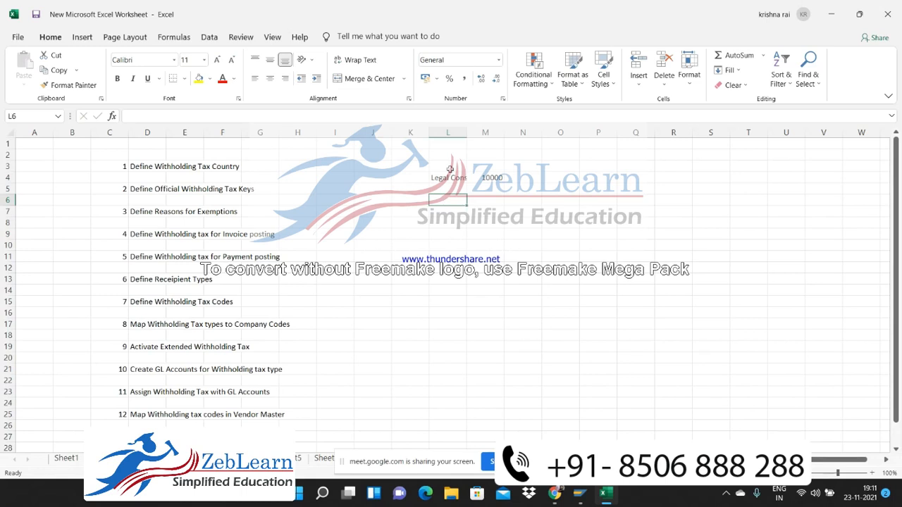
{"action": "type", "text": "GST @1"}
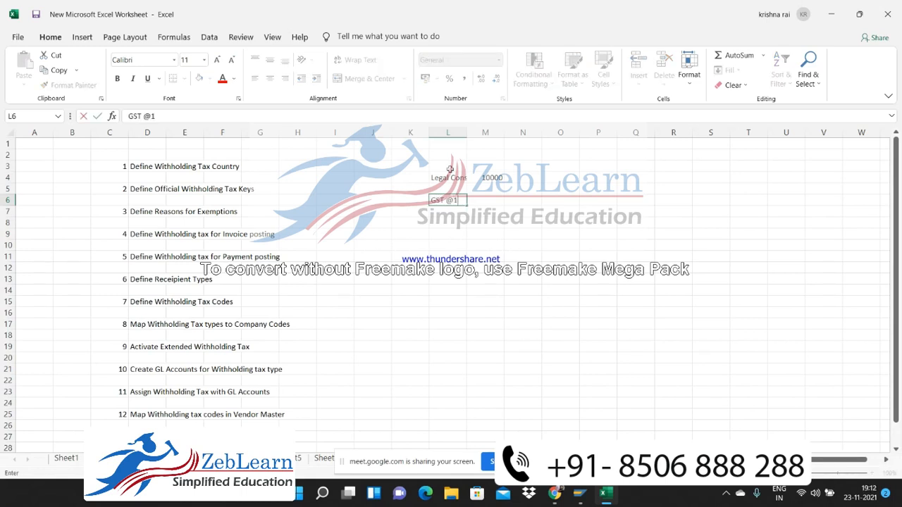
{"action": "type", "text": "8%"}
{"action": "key", "text": "Return"}
{"action": "key", "text": "Up"}
{"action": "key", "text": "Down"}
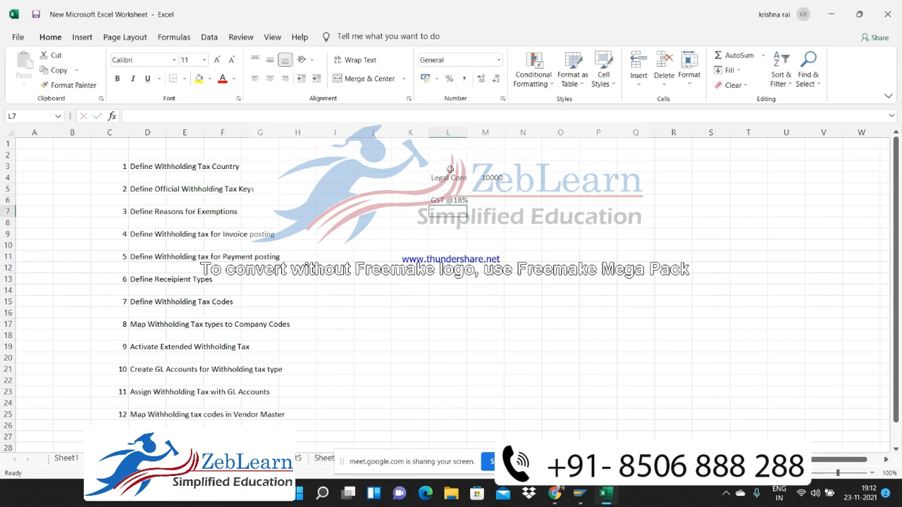
{"action": "key", "text": "Up"}
{"action": "key", "text": "Right"}
{"action": "type", "text": "1800"}
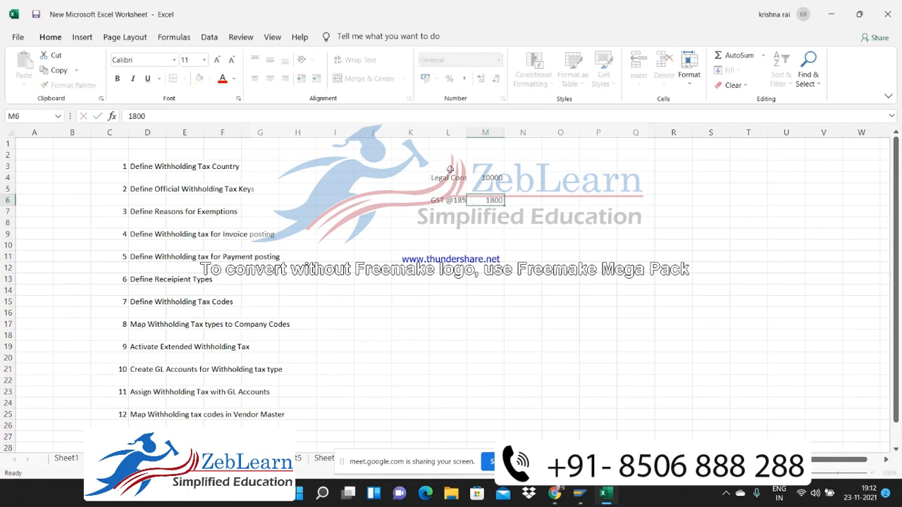
{"action": "key", "text": "Return"}
Add the label Total Invoice Value in L8
{"action": "key", "text": "Down"}
{"action": "key", "text": "Left"}
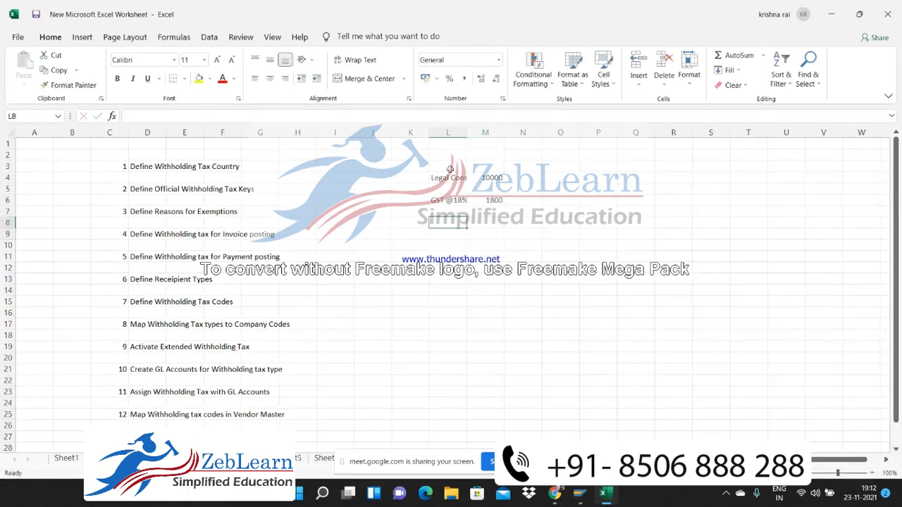
{"action": "type", "text": "Total I"}
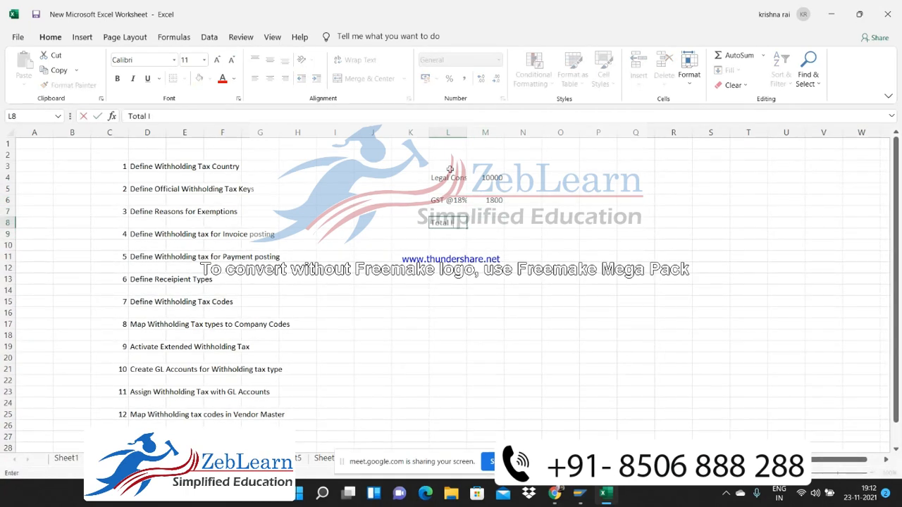
{"action": "type", "text": "nvoice Value"}
{"action": "key", "text": "Tab"}
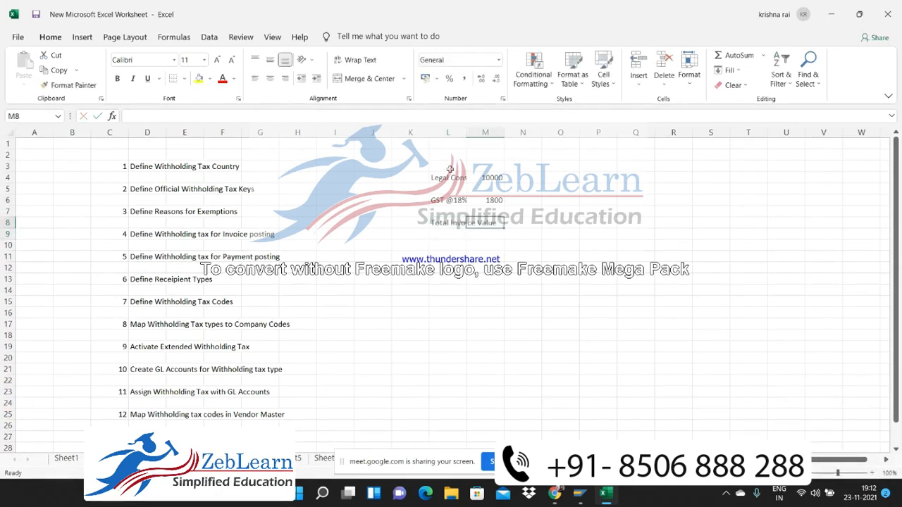
Enter a total formula in M8 that adds 10000 and 1800, giving 11800
{"action": "type", "text": "="}
{"action": "key", "text": "Up"}
{"action": "key", "text": "Up"}
{"action": "key", "text": "Up"}
{"action": "key", "text": "Up"}
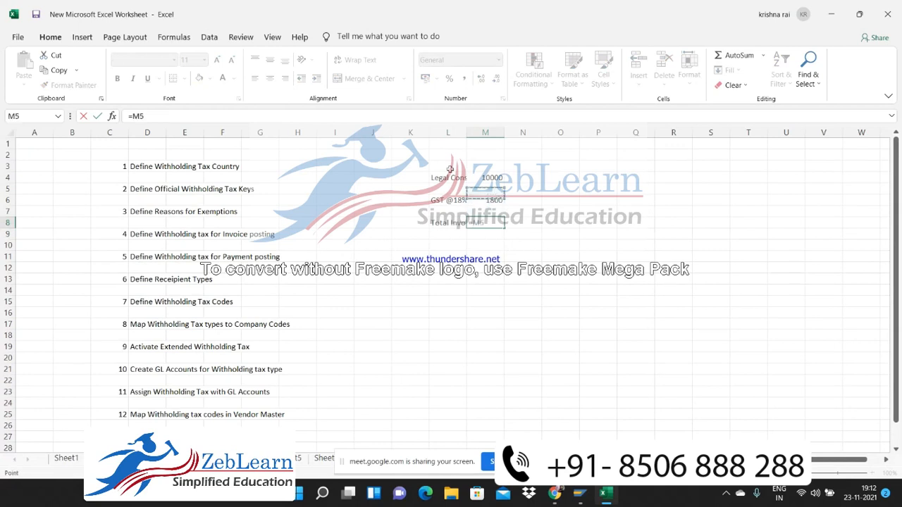
{"action": "type", "text": "+"}
{"action": "key", "text": "Up"}
{"action": "key", "text": "Up"}
{"action": "key", "text": "Return"}
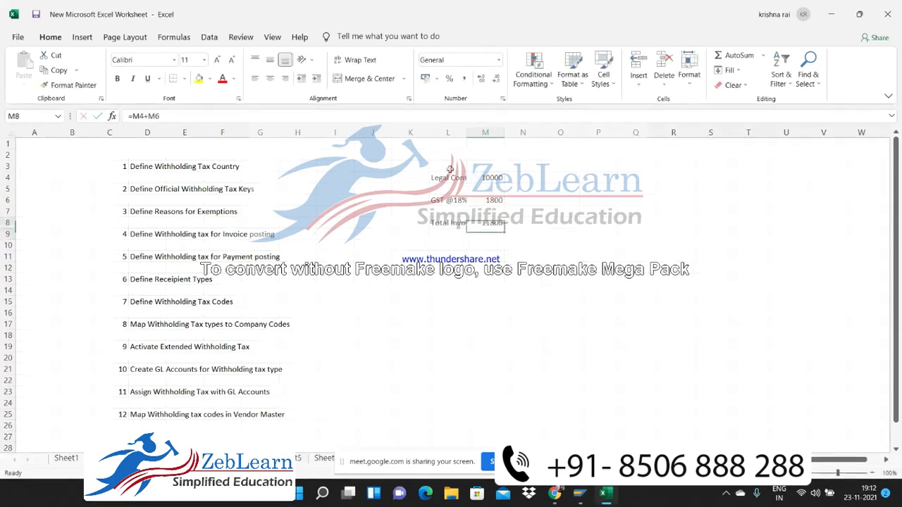
{"action": "key", "text": "Up"}
{"action": "key", "text": "Left"}
{"action": "key", "text": "Down"}
{"action": "key", "text": "Down"}
{"action": "type", "text": "T"}
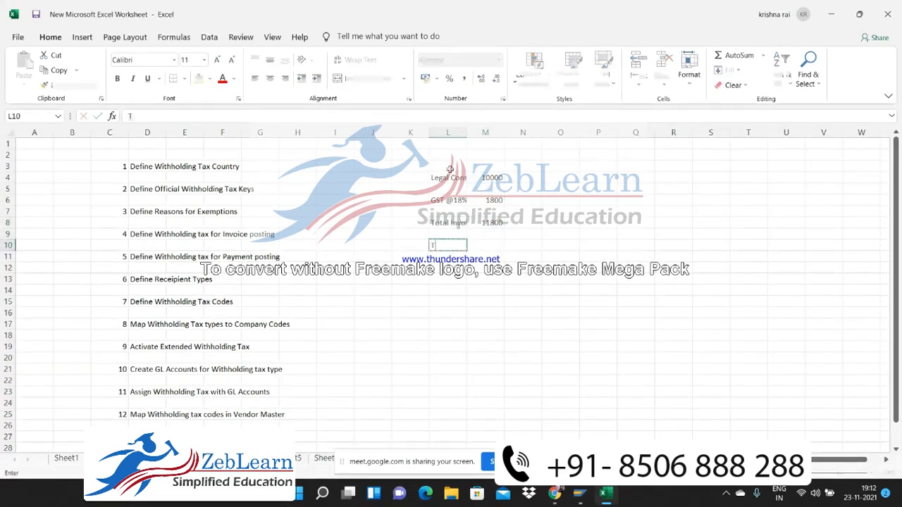
{"action": "type", "text": "DS"}
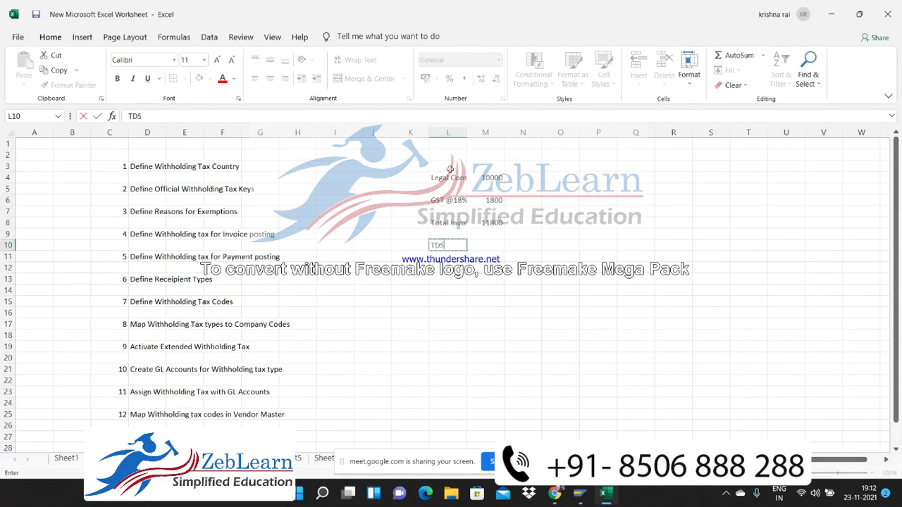
{"action": "type", "text": " @10%"}
{"action": "key", "text": "Tab"}
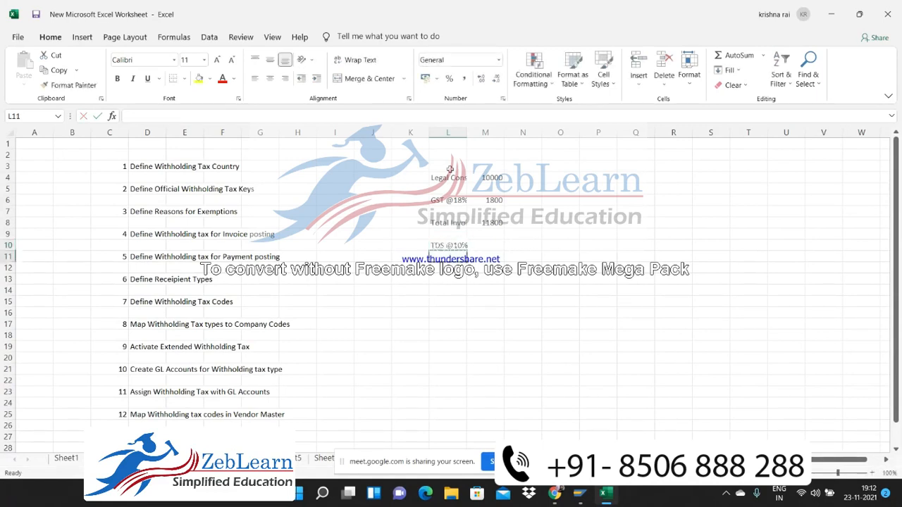
{"action": "type", "text": "="}
{"action": "key", "text": "Up"}
{"action": "key", "text": "Up"}
{"action": "key", "text": "Up"}
{"action": "key", "text": "Up"}
{"action": "key", "text": "Up"}
{"action": "key", "text": "Up"}
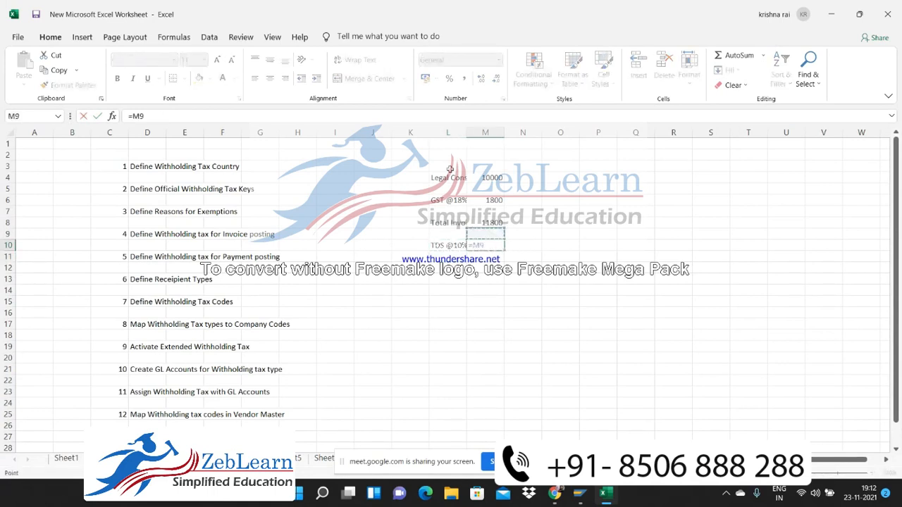
{"action": "type", "text": "*"}
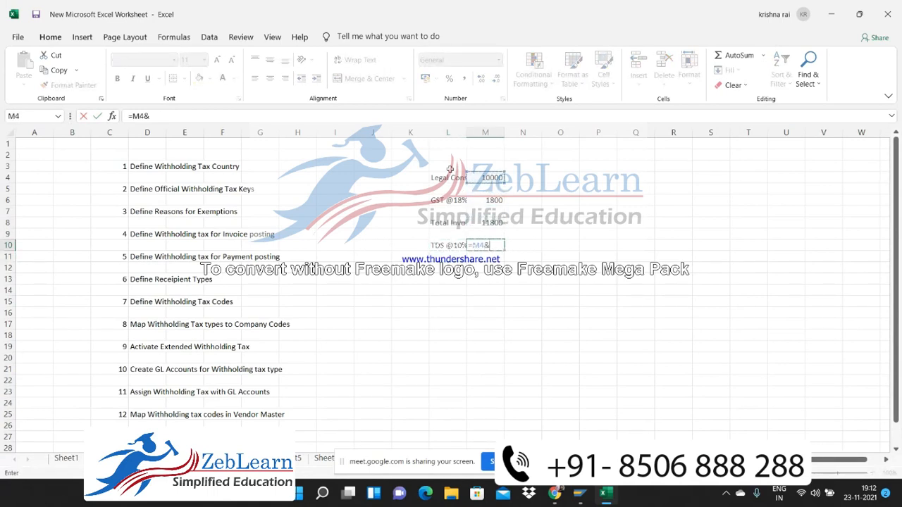
{"action": "type", "text": "10%"}
{"action": "key", "text": "Return"}
{"action": "key", "text": "Down"}
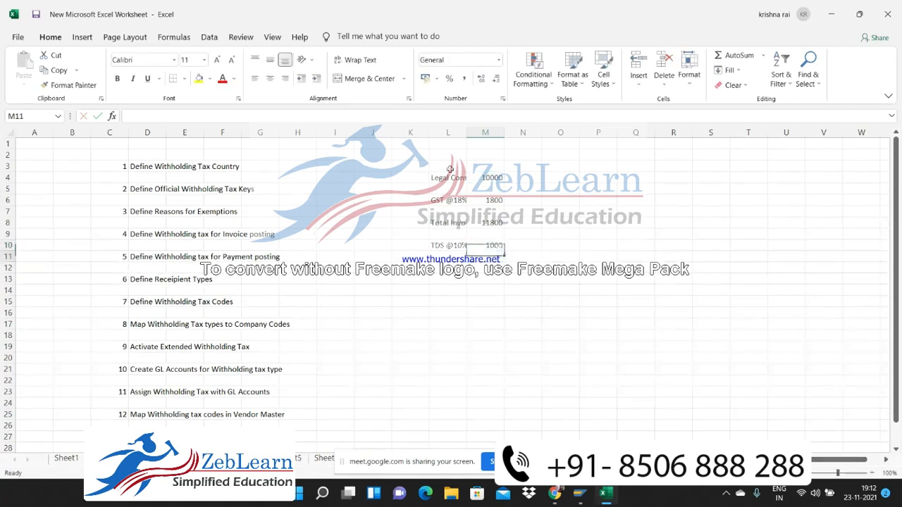
Build the net amount formula =M8-M10 in cell L12
{"action": "key", "text": "Left"}
{"action": "type", "text": "="}
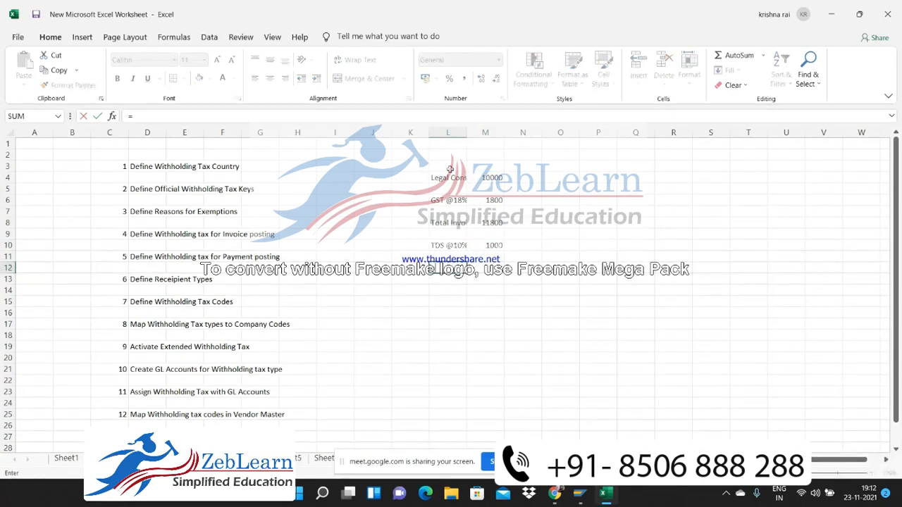
{"action": "key", "text": "Up"}
{"action": "key", "text": "Up"}
{"action": "key", "text": "Up"}
{"action": "key", "text": "Up"}
{"action": "key", "text": "Right"}
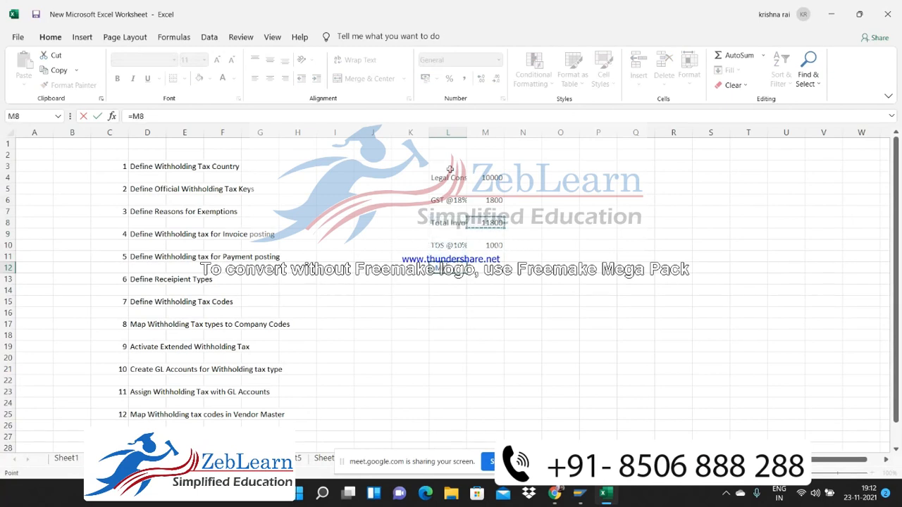
{"action": "type", "text": "-"}
{"action": "key", "text": "Up"}
{"action": "key", "text": "Up"}
{"action": "key", "text": "Right"}
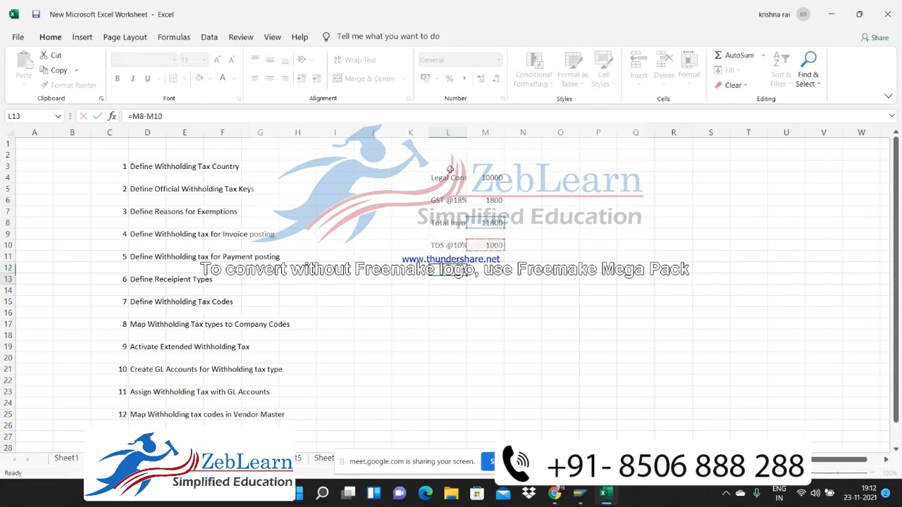
{"action": "key", "text": "ctrl+Return"}
Move the =M8-M10 net formula from L12 into M12
{"action": "key", "text": "ctrl+x"}
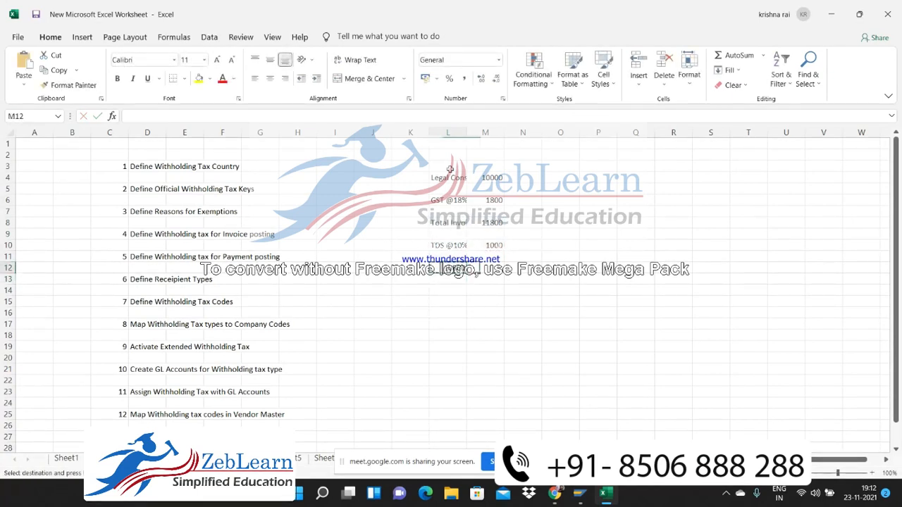
{"action": "key", "text": "Right"}
{"action": "key", "text": "ctrl+v"}
{"action": "key", "text": "XF86MonBrightnessDown"}
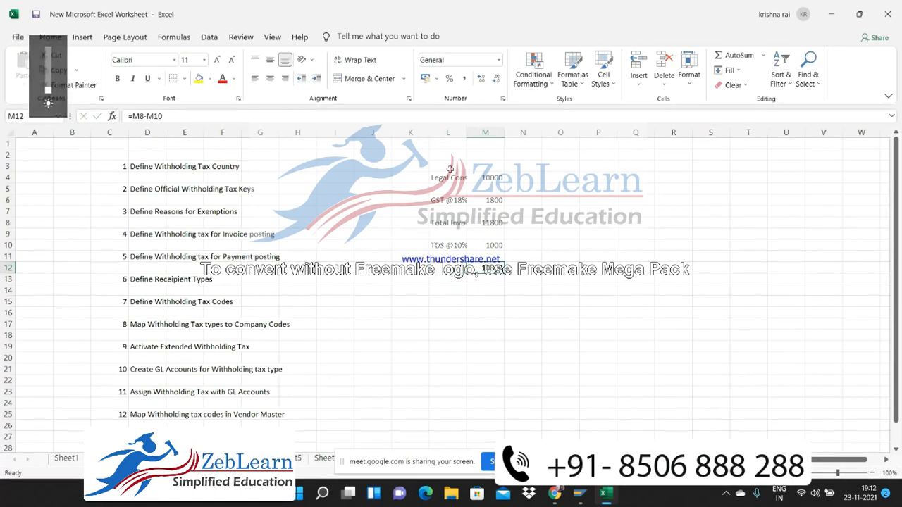
{"action": "key", "text": "Left"}
{"action": "key", "text": "Left"}
{"action": "key", "text": "Up"}
{"action": "key", "text": "Up"}
{"action": "key", "text": "Up"}
{"action": "key", "text": "Up"}
{"action": "key", "text": "Up"}
{"action": "key", "text": "Up"}
{"action": "key", "text": "Up"}
{"action": "key", "text": "Up"}
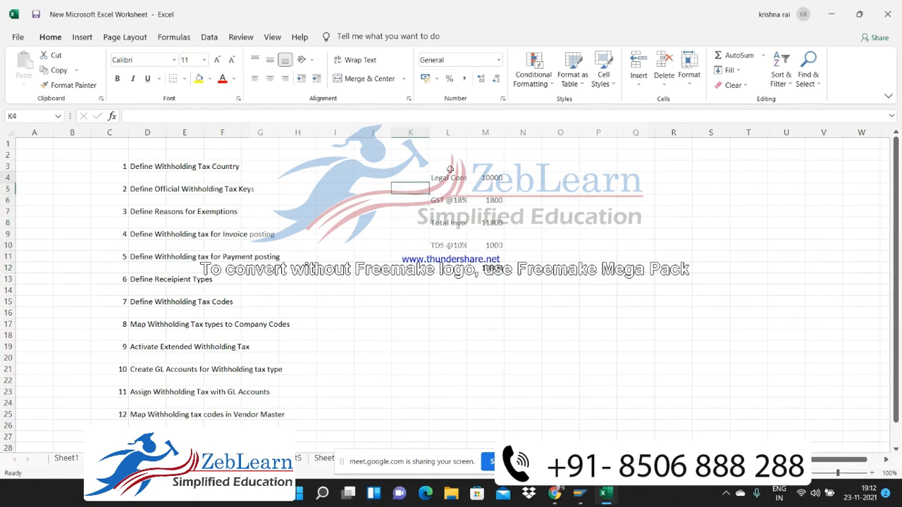
{"action": "key", "text": "Right"}
Autofit column L so 'Legal Consultancy' and 'Total Invoice Value' display in full
{"action": "double_click", "coordinate": [467, 133]}
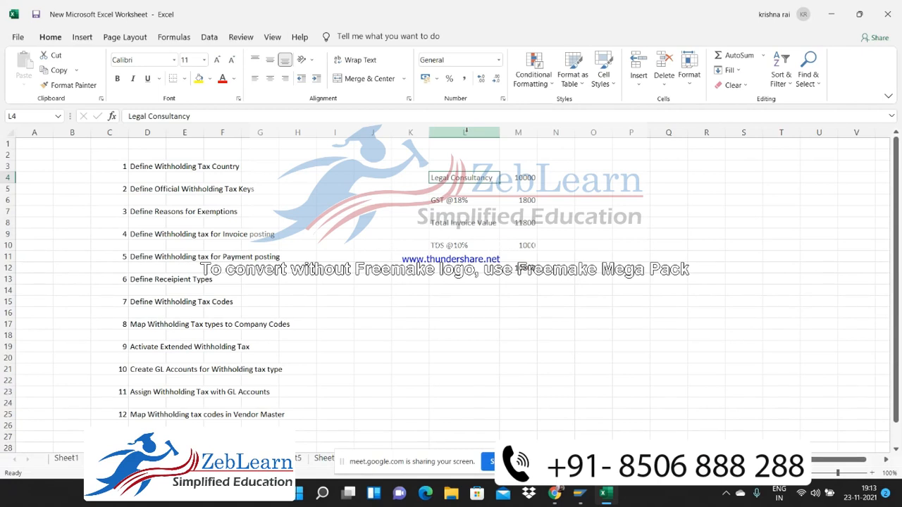
Label L12 'Net Payable to Vendor' beside the net amount
{"action": "key", "text": "Down"}
{"action": "key", "text": "Down"}
{"action": "key", "text": "Down"}
{"action": "key", "text": "Down"}
{"action": "key", "text": "Down"}
{"action": "key", "text": "Down"}
{"action": "key", "text": "Down"}
{"action": "key", "text": "Right"}
{"action": "key", "text": "Up"}
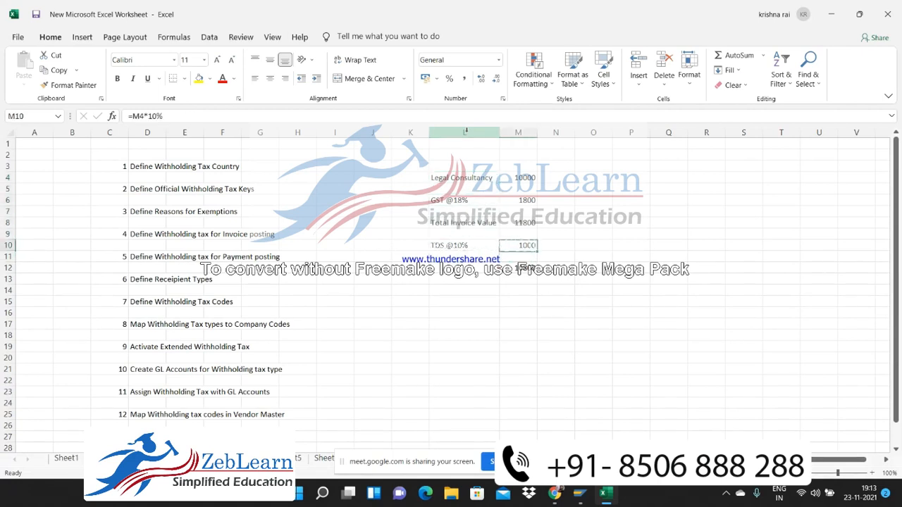
{"action": "key", "text": "Left"}
{"action": "key", "text": "Right"}
{"action": "key", "text": "ctrl+c"}
{"action": "key", "text": "XF86MonBrightnessDown"}
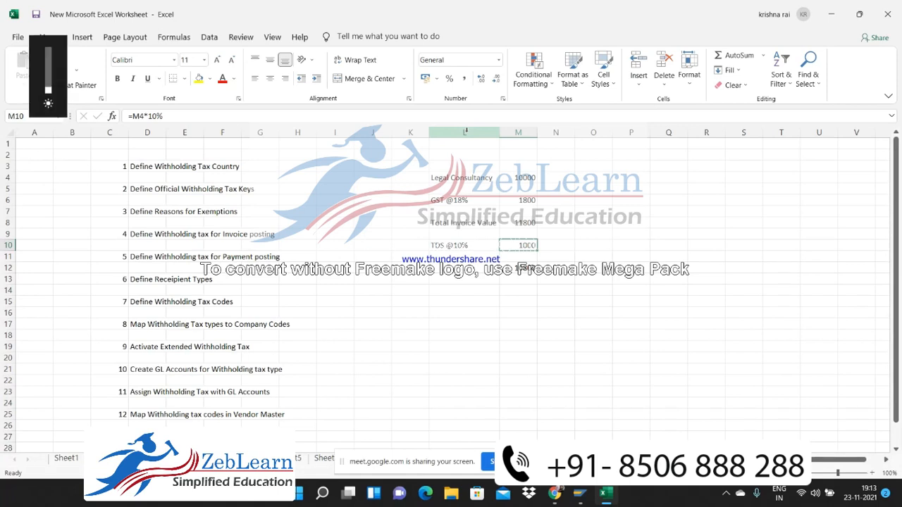
{"action": "key", "text": "Down"}
{"action": "key", "text": "Down"}
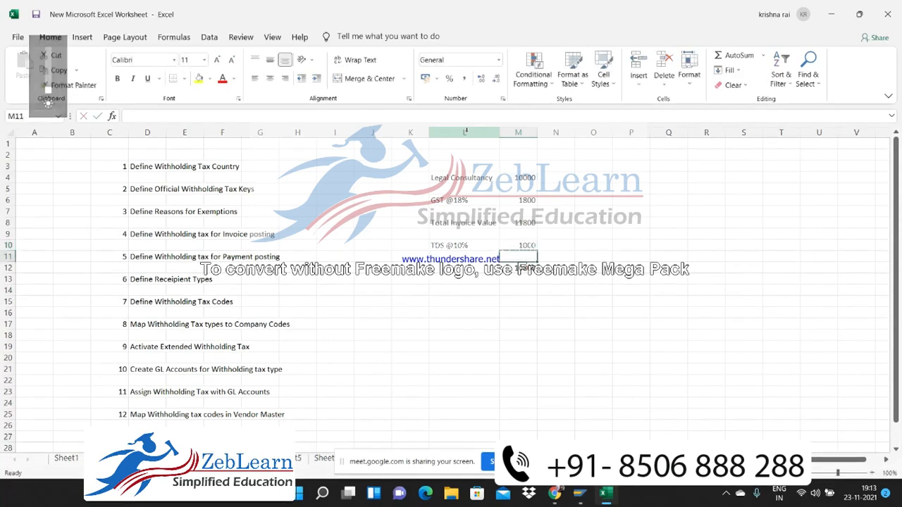
{"action": "key", "text": "Left"}
{"action": "type", "text": "Ne"}
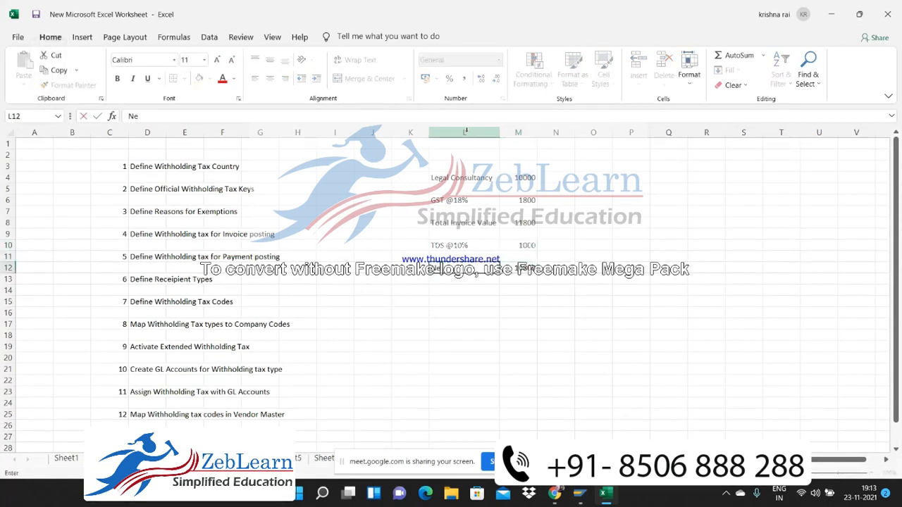
{"action": "type", "text": "t Payable to Vendor"}
{"action": "key", "text": "Return"}
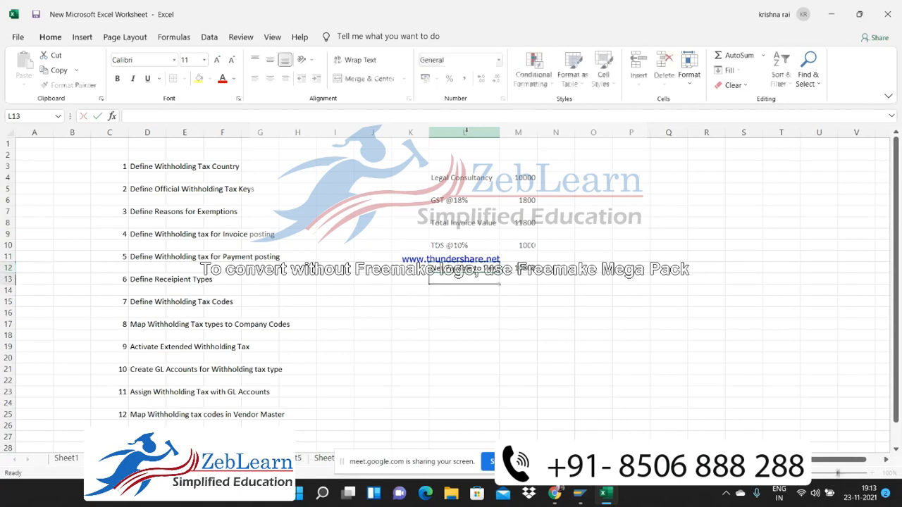
Select the invoice table from the net amount up through the labels
{"action": "key", "text": "Up"}
{"action": "key", "text": "Right"}
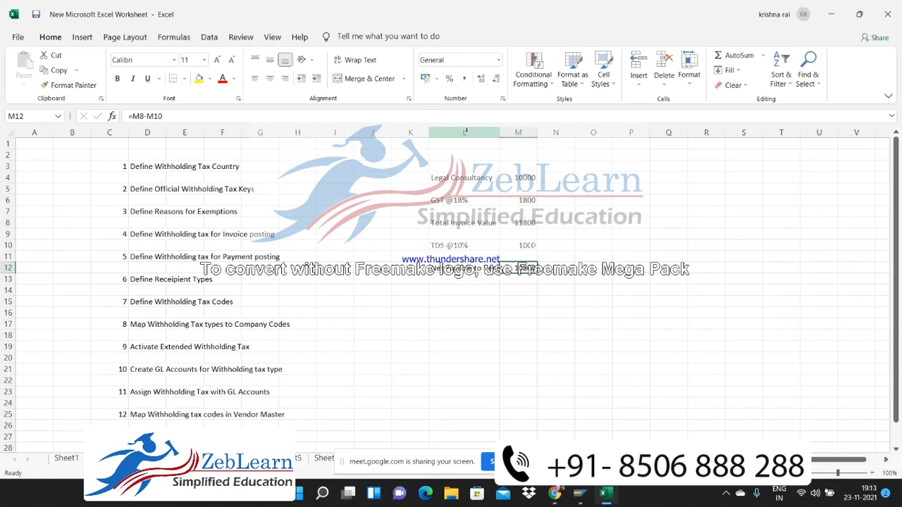
{"action": "key", "text": "Up"}
{"action": "key", "text": "Up"}
{"action": "key", "text": "shift+Left"}
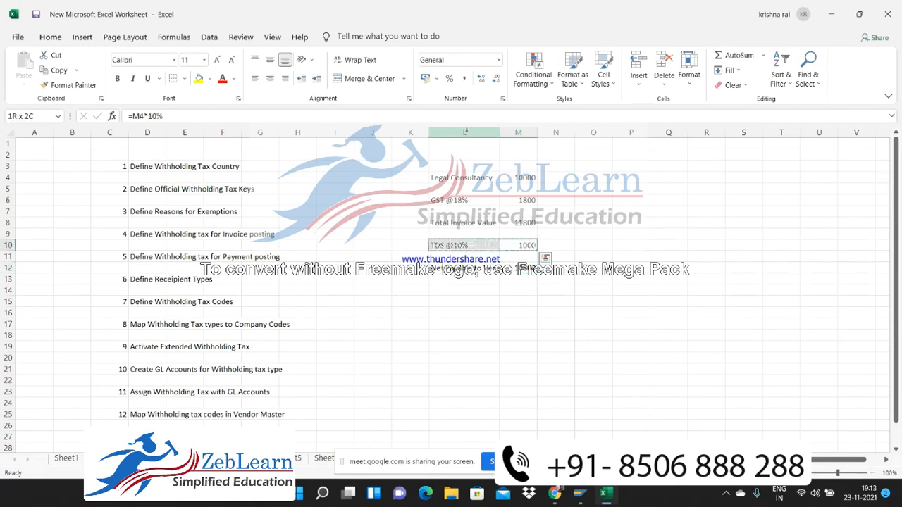
{"action": "key", "text": "shift+Up"}
{"action": "key", "text": "shift+Up"}
{"action": "key", "text": "shift+Up"}
{"action": "key", "text": "shift+Up"}
{"action": "key", "text": "shift+Up"}
{"action": "key", "text": "shift+Up"}
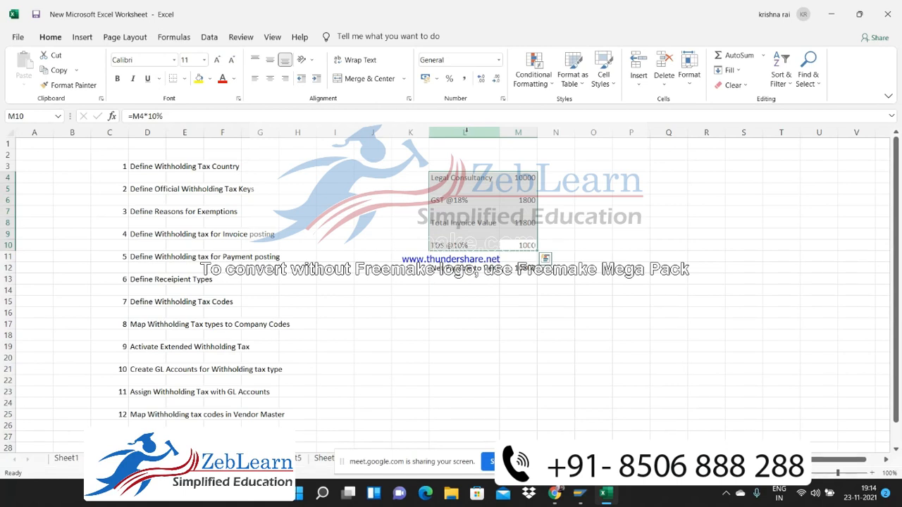
Add the journal line Legal Consultancy A/C, Dr., 10000 in row 16
{"action": "key", "text": "Down"}
{"action": "key", "text": "Down"}
{"action": "key", "text": "Down"}
{"action": "key", "text": "Down"}
{"action": "key", "text": "Down"}
{"action": "key", "text": "Left"}
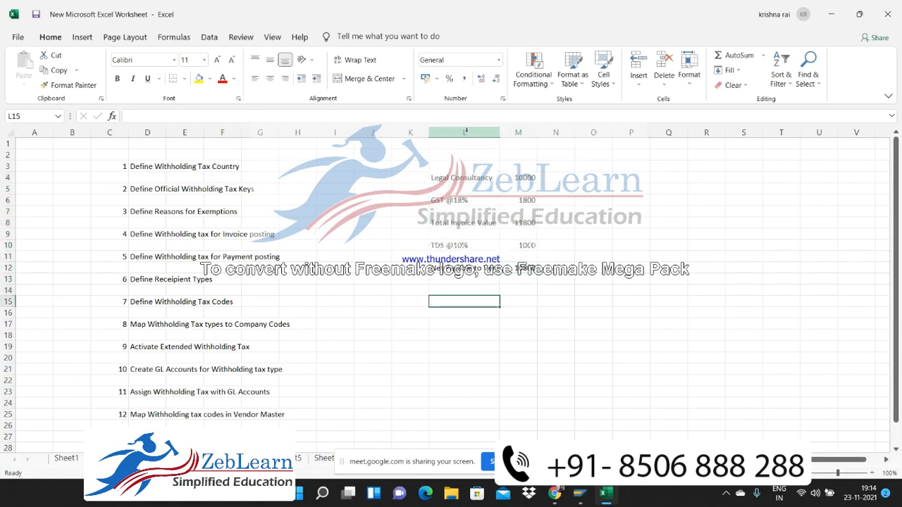
{"action": "key", "text": "Down"}
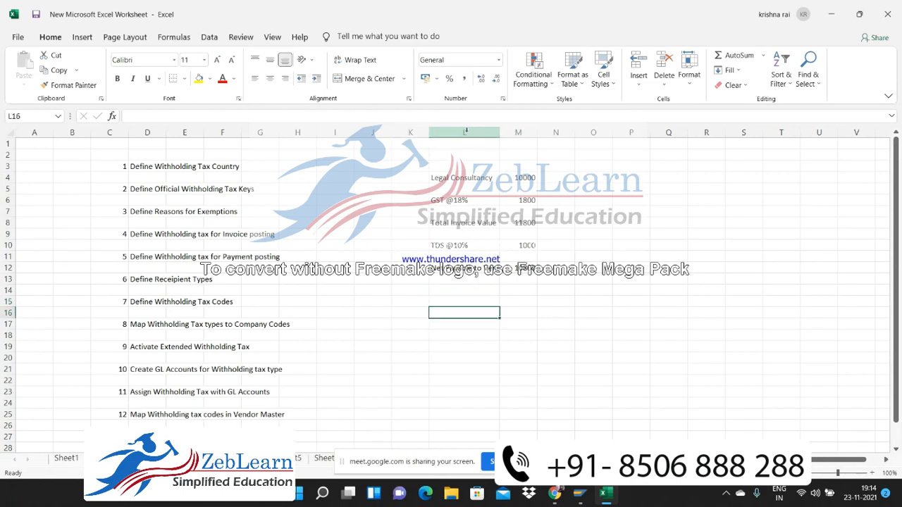
{"action": "type", "text": "Le"}
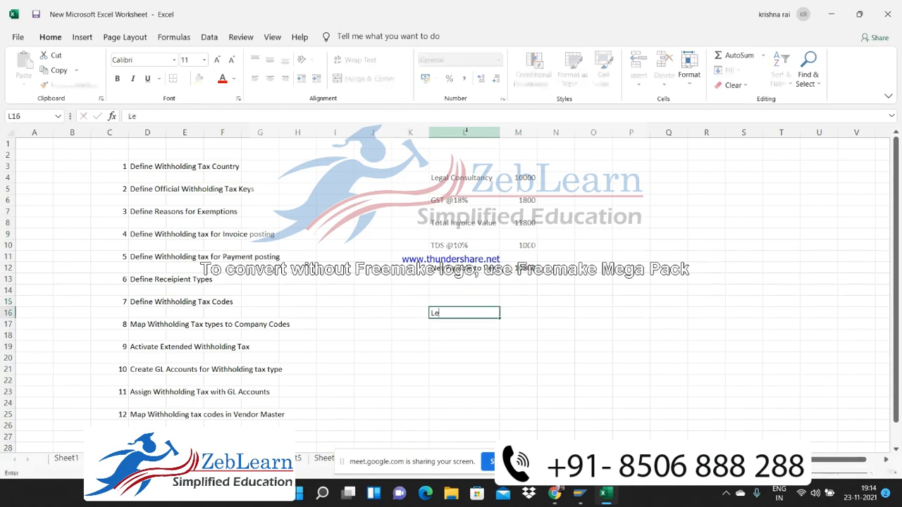
{"action": "type", "text": "gal Consu"}
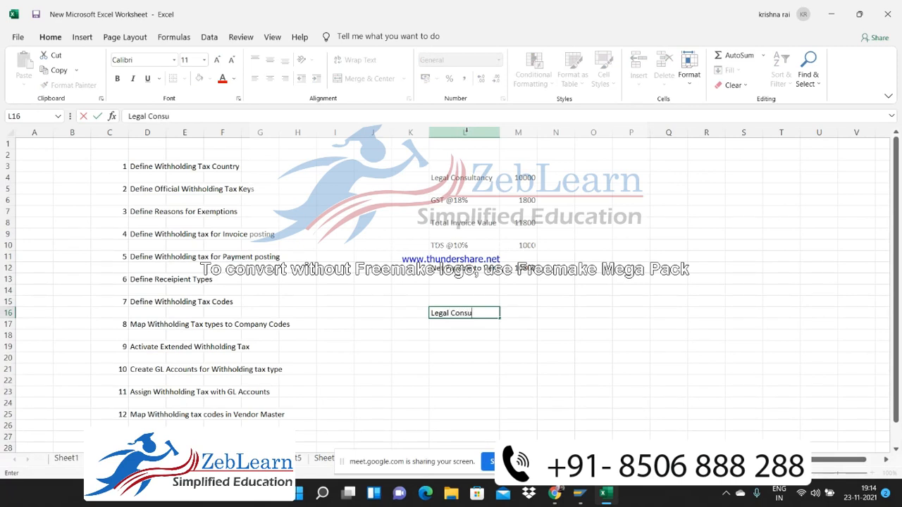
{"action": "type", "text": "ltancy A/C"}
{"action": "key", "text": "Return"}
{"action": "key", "text": "Up"}
{"action": "key", "text": "Right"}
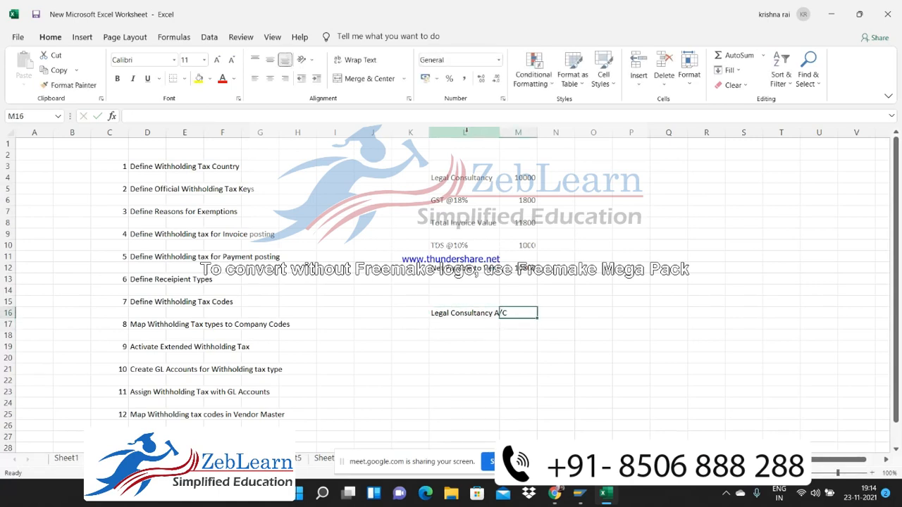
{"action": "type", "text": "D"}
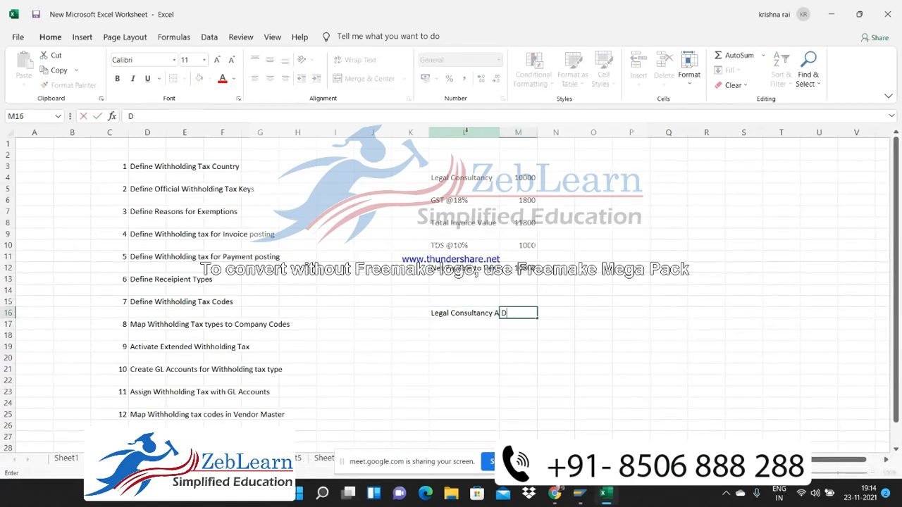
{"action": "type", "text": "r."}
{"action": "key", "text": "Return"}
{"action": "key", "text": "Up"}
{"action": "key", "text": "Right"}
{"action": "key", "text": "Right"}
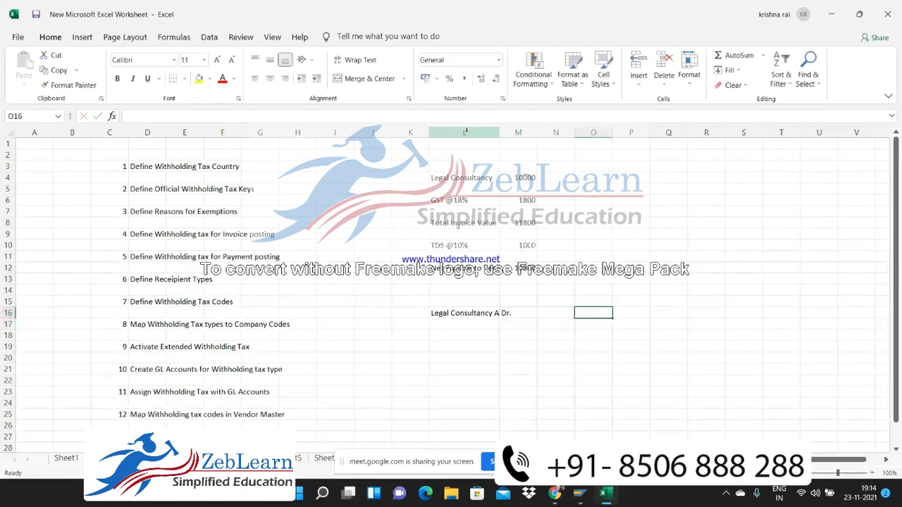
{"action": "key", "text": "Left"}
{"action": "type", "text": "10000"}
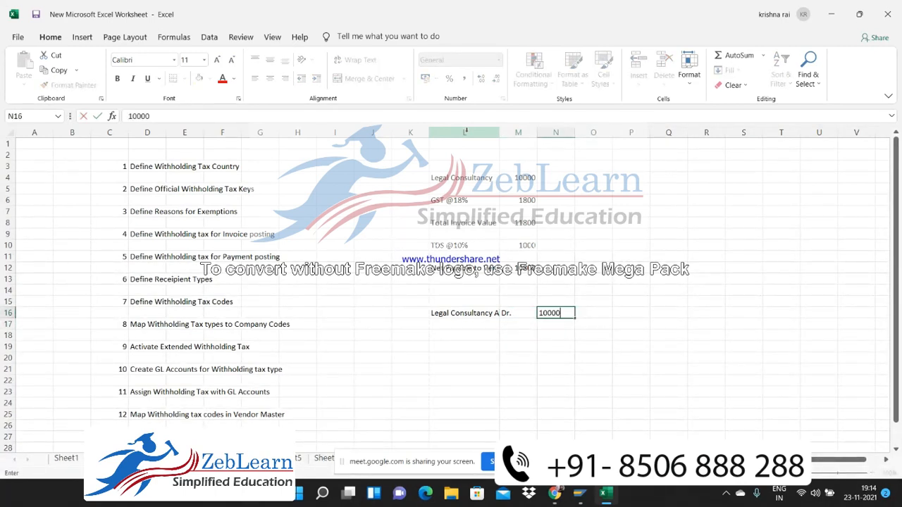
{"action": "key", "text": "Return"}
{"action": "key", "text": "Left"}
{"action": "key", "text": "Left"}
{"action": "key", "text": "Up"}
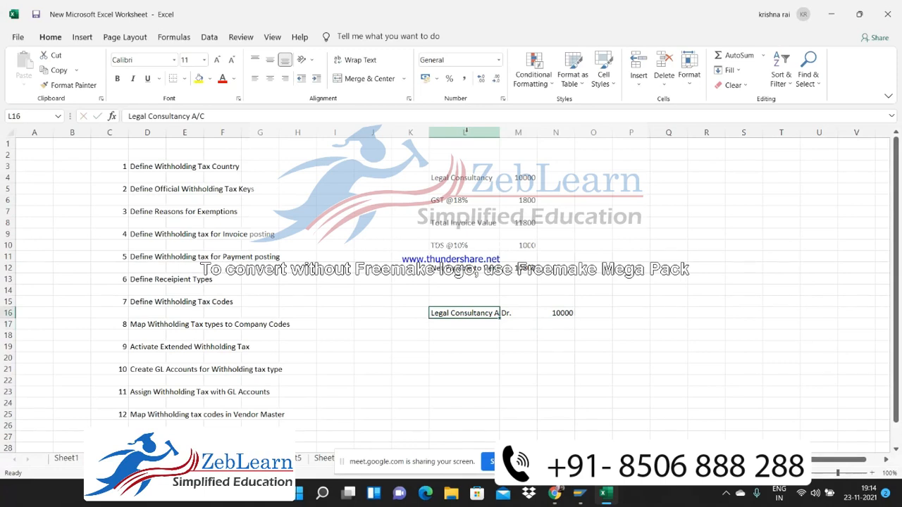
{"action": "key", "text": "Down"}
{"action": "key", "text": "Down"}
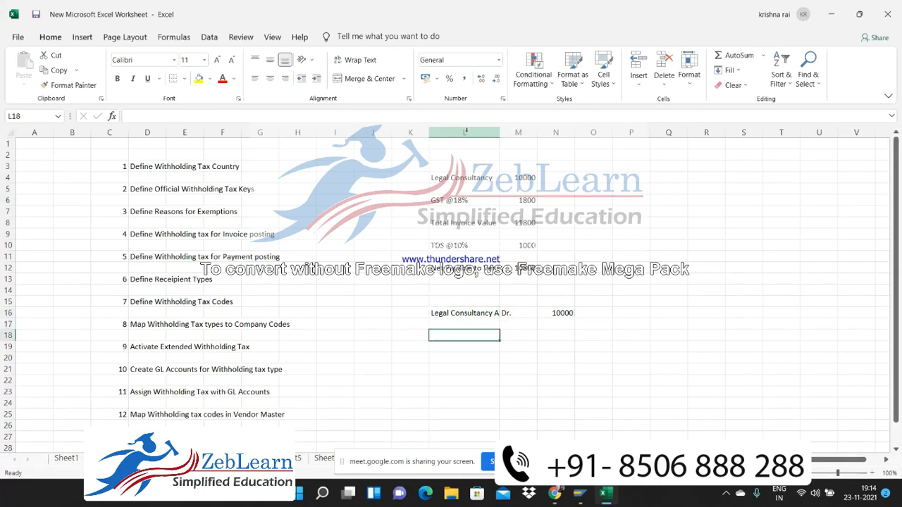
{"action": "type", "text": "GST "}
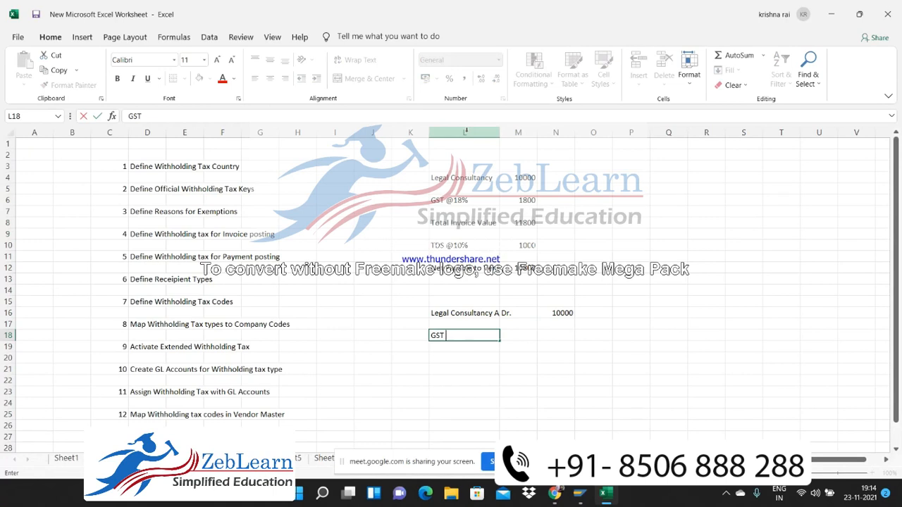
{"action": "type", "text": "@18% A/C"}
{"action": "key", "text": "Up"}
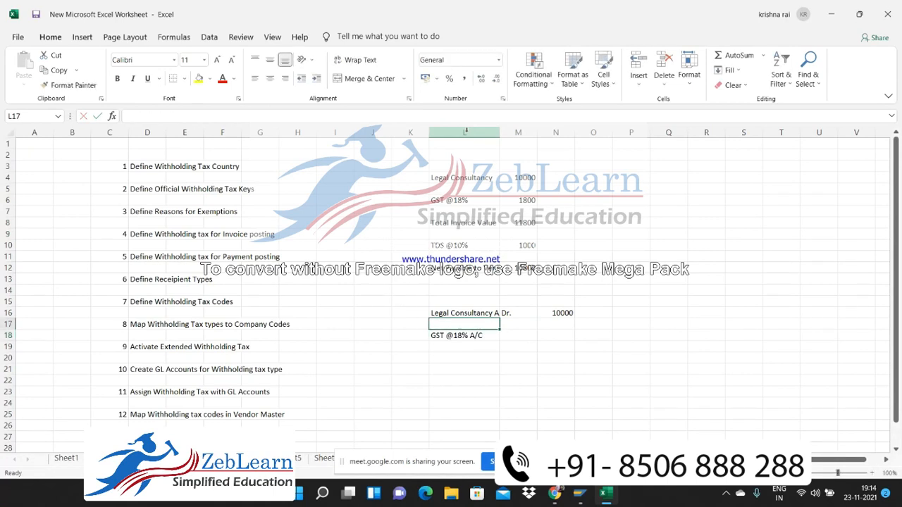
{"action": "key", "text": "Up"}
{"action": "key", "text": "Down"}
{"action": "key", "text": "Down"}
{"action": "key", "text": "Right"}
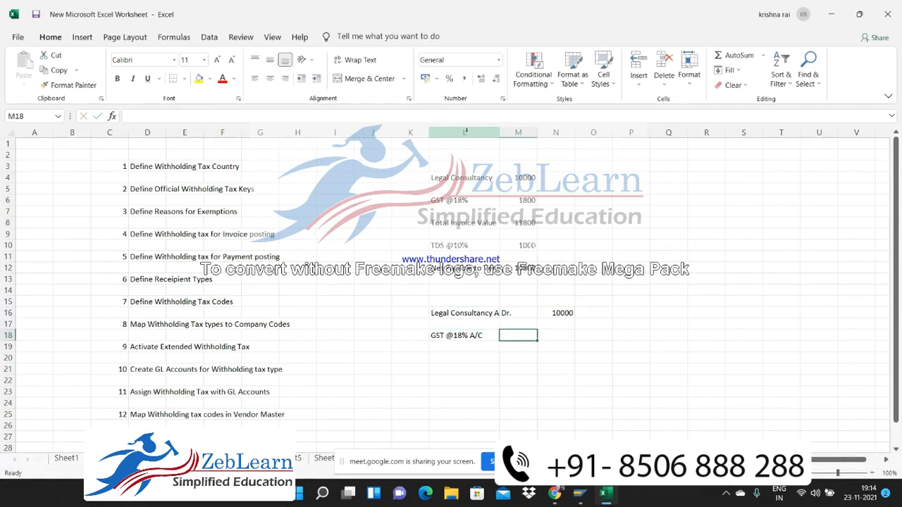
{"action": "type", "text": "Dtr."}
{"action": "key", "text": "BackSpace"}
{"action": "key", "text": "BackSpace"}
{"action": "key", "text": "BackSpace"}
{"action": "type", "text": "r."}
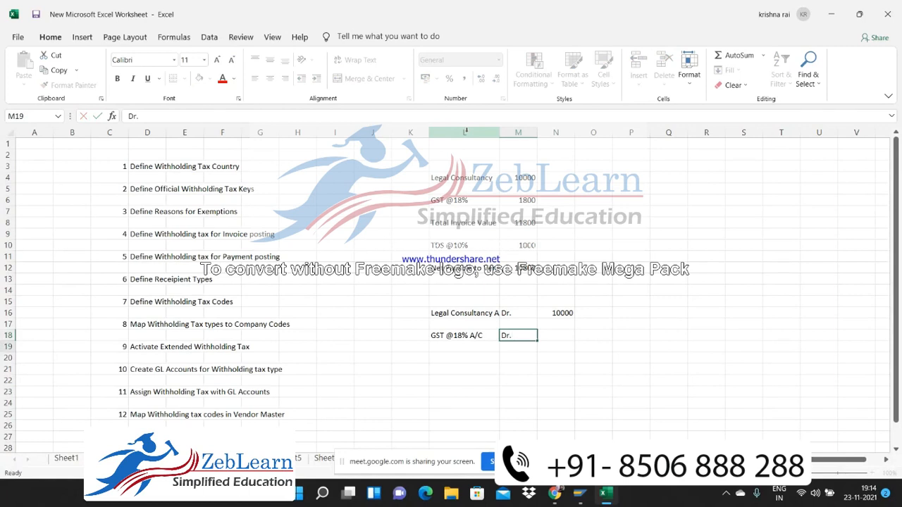
{"action": "key", "text": "Tab"}
{"action": "type", "text": "1800"}
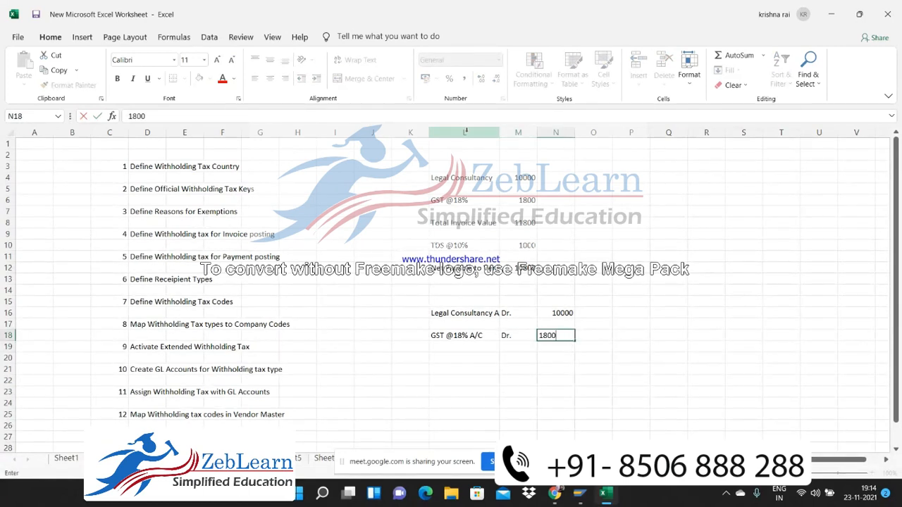
{"action": "key", "text": "Return"}
{"action": "key", "text": "Left"}
{"action": "key", "text": "Left"}
{"action": "key", "text": "Left"}
{"action": "key", "text": "Down"}
{"action": "key", "text": "Right"}
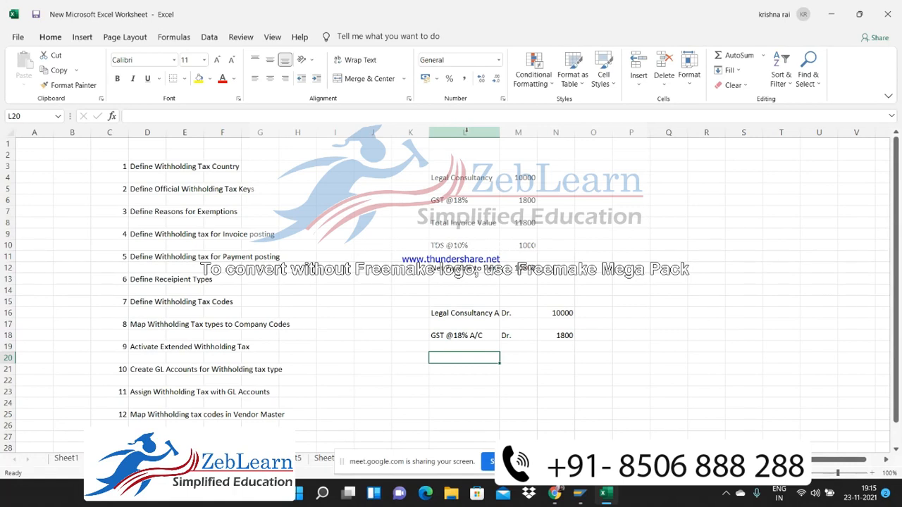
Add the journal line TDS A/C, Dr., 1000 in row 20
{"action": "type", "text": "TDS A/"}
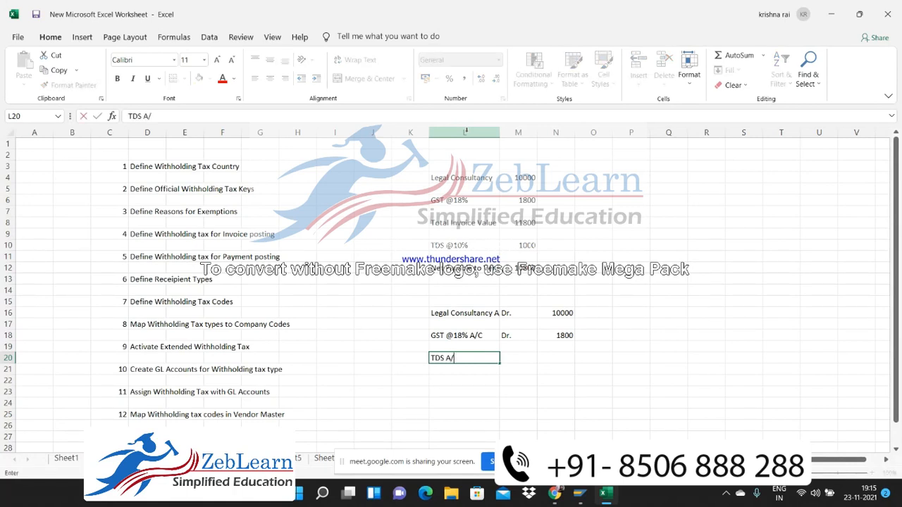
{"action": "type", "text": "C"}
{"action": "key", "text": "Tab"}
{"action": "type", "text": "D"}
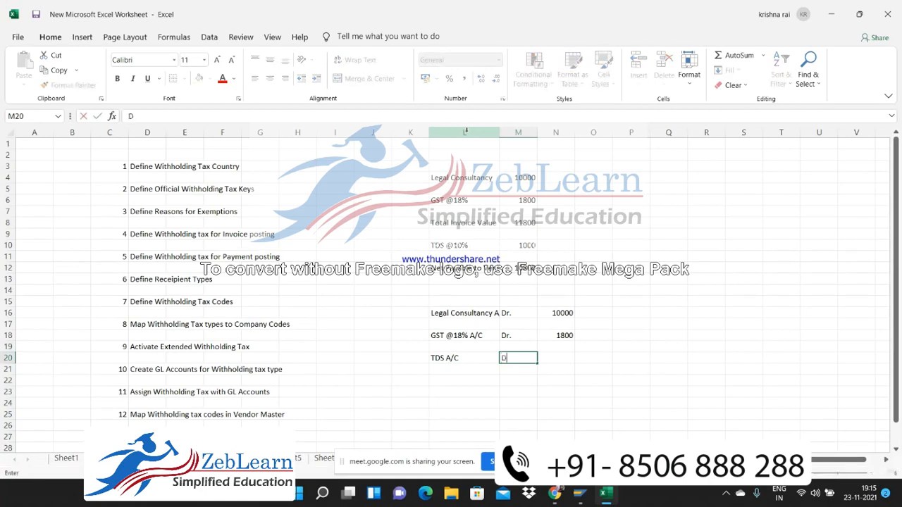
{"action": "type", "text": "r."}
{"action": "key", "text": "Return"}
{"action": "key", "text": "Up"}
{"action": "key", "text": "Right"}
{"action": "type", "text": "10"}
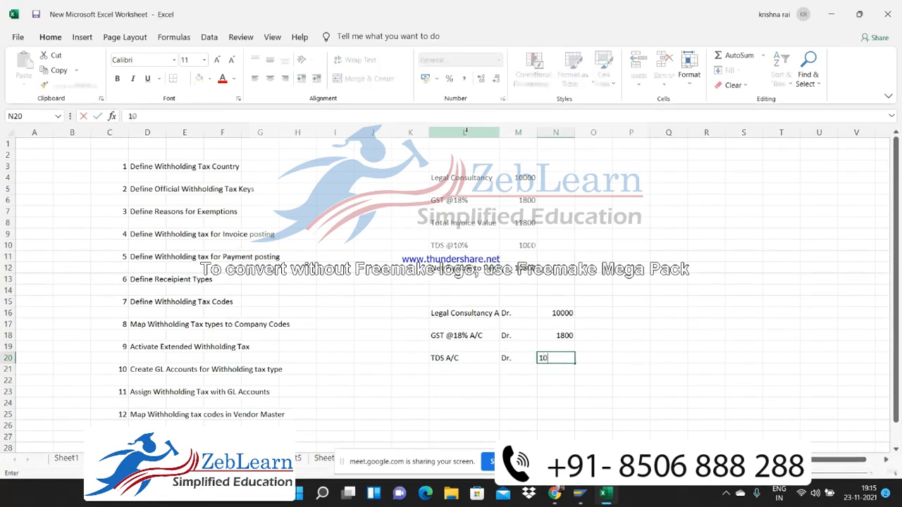
{"action": "type", "text": "00"}
{"action": "key", "text": "Return"}
{"action": "key", "text": "Left"}
{"action": "key", "text": "Left"}
{"action": "key", "text": "Down"}
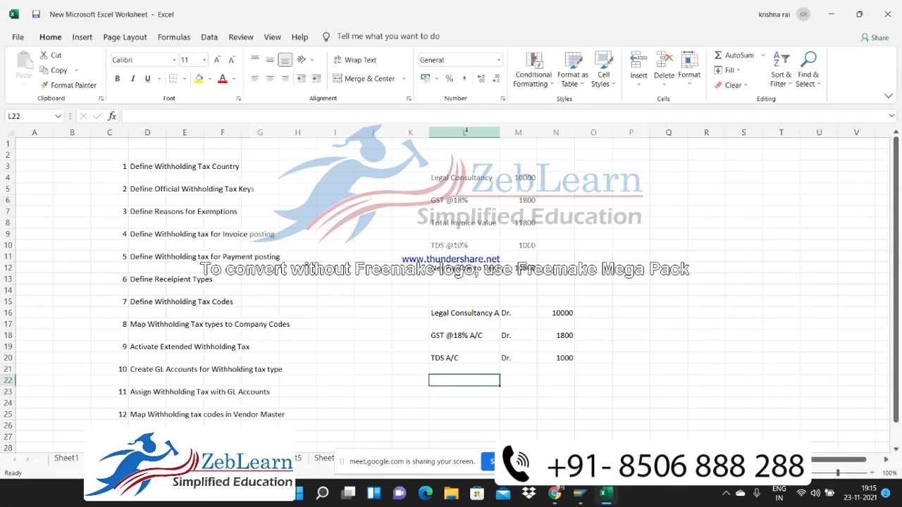
Add the journal line Bank A/C, Cr., 10800 in row 22
{"action": "type", "text": "Bank A/"}
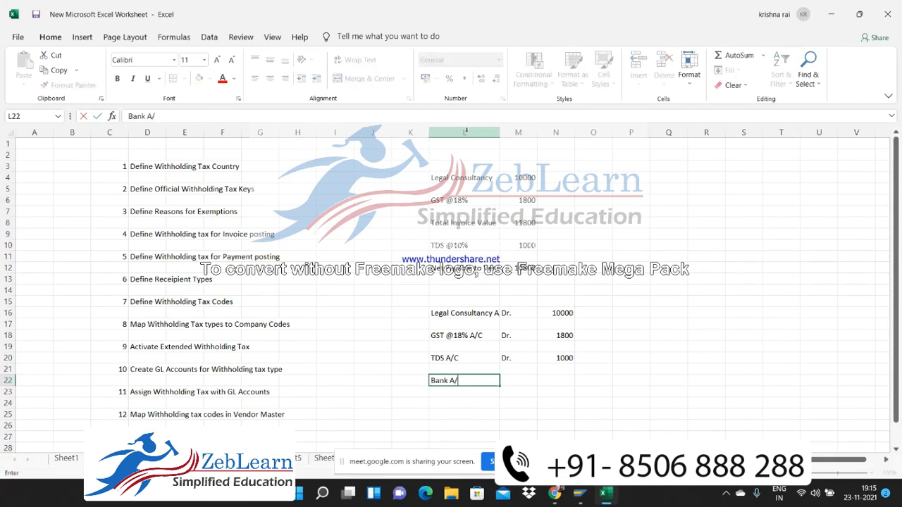
{"action": "type", "text": "C"}
{"action": "key", "text": "Tab"}
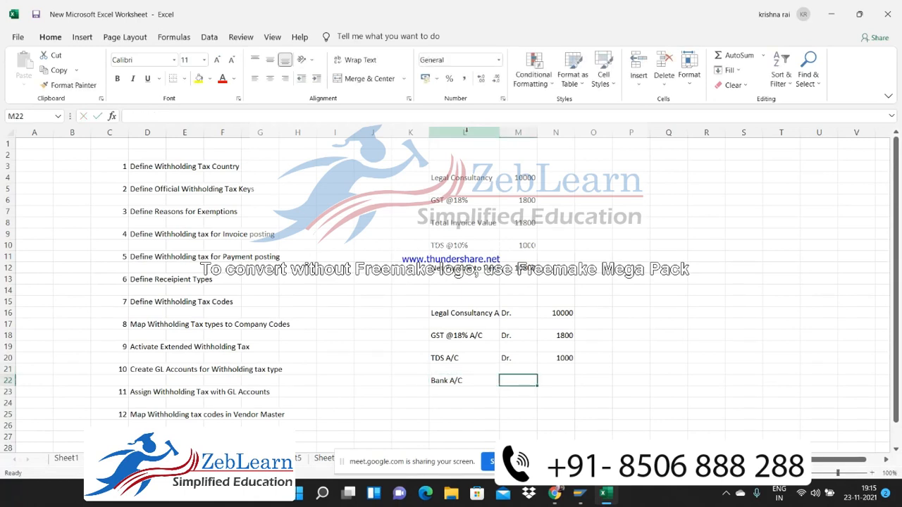
{"action": "type", "text": "Cr."}
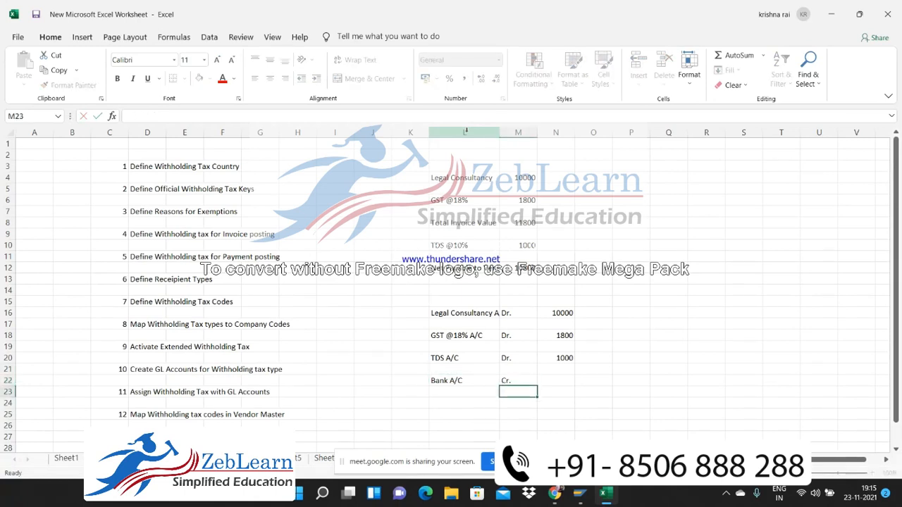
{"action": "key", "text": "Tab"}
{"action": "type", "text": "10800"}
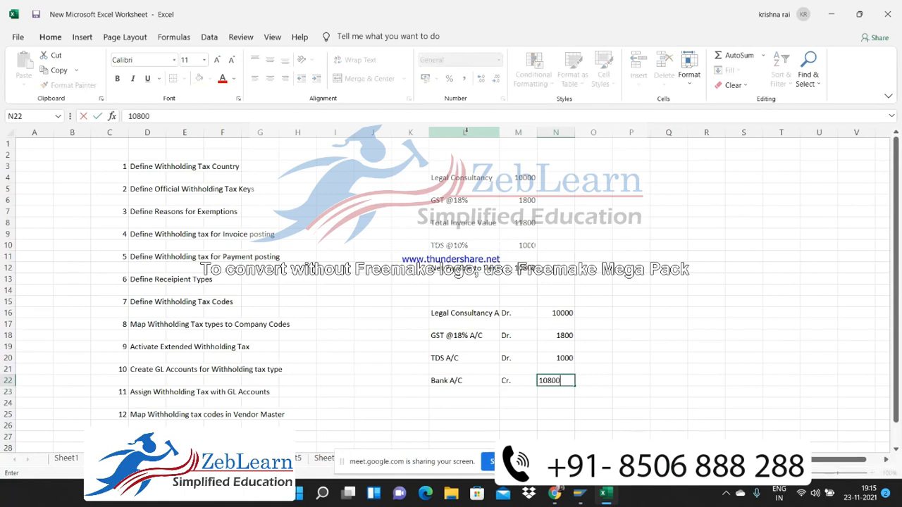
{"action": "key", "text": "Return"}
Select the 1000 and 10800 amounts, then the bank line's Cr. and 10800 cells
{"action": "key", "text": "Up"}
{"action": "key", "text": "shift+Up"}
{"action": "key", "text": "shift+Up"}
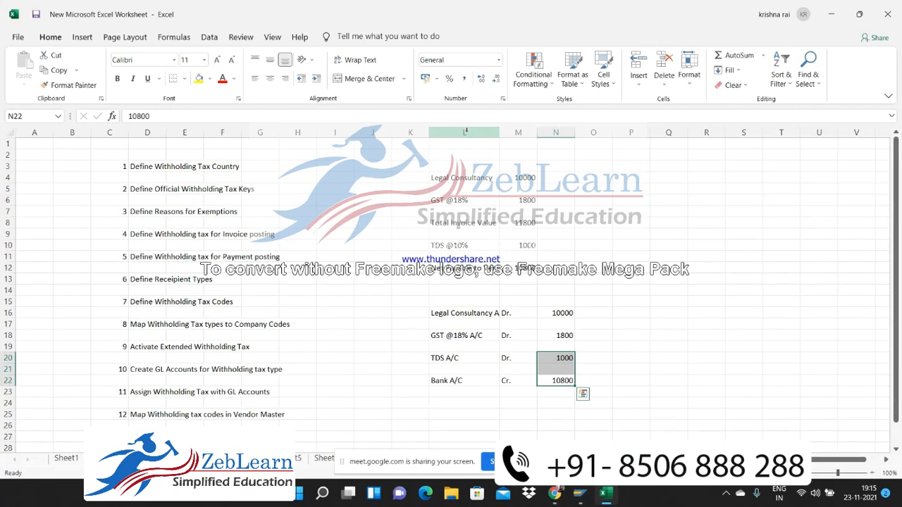
{"action": "left_click", "coordinate": [518, 381]}
{"action": "left_click", "coordinate": [555, 381]}
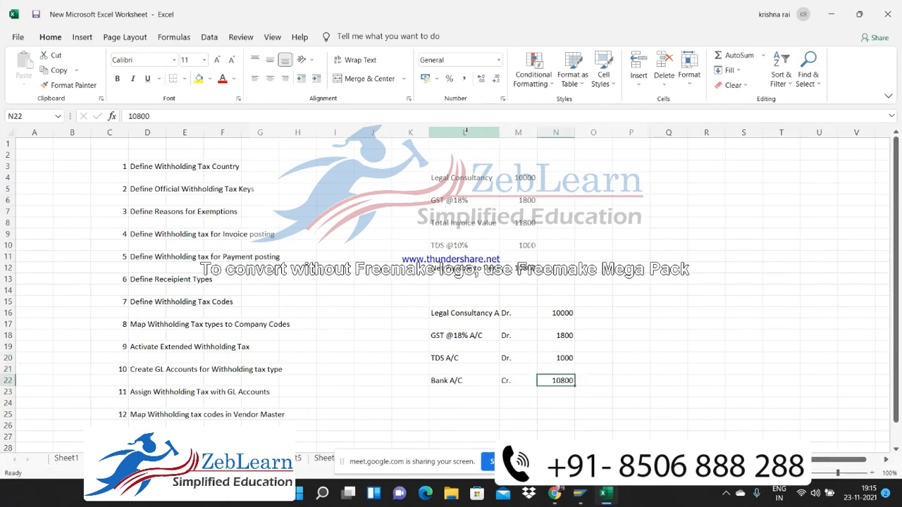
{"action": "key", "text": "Up"}
{"action": "key", "text": "Up"}
{"action": "key", "text": "Left"}
{"action": "key", "text": "Left"}
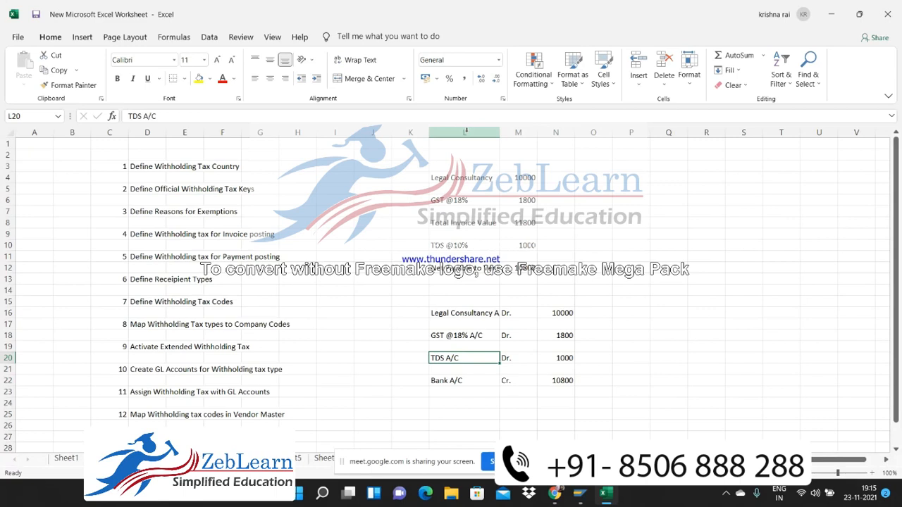
Change the TDS A/C marker in M20 from Dr. to Cr
{"action": "key", "text": "Right"}
{"action": "type", "text": "Cr."}
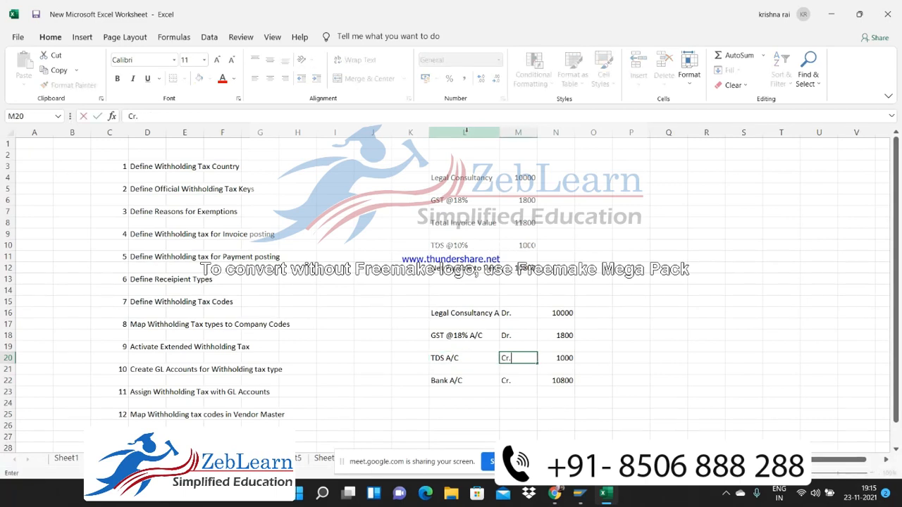
{"action": "key", "text": "Return"}
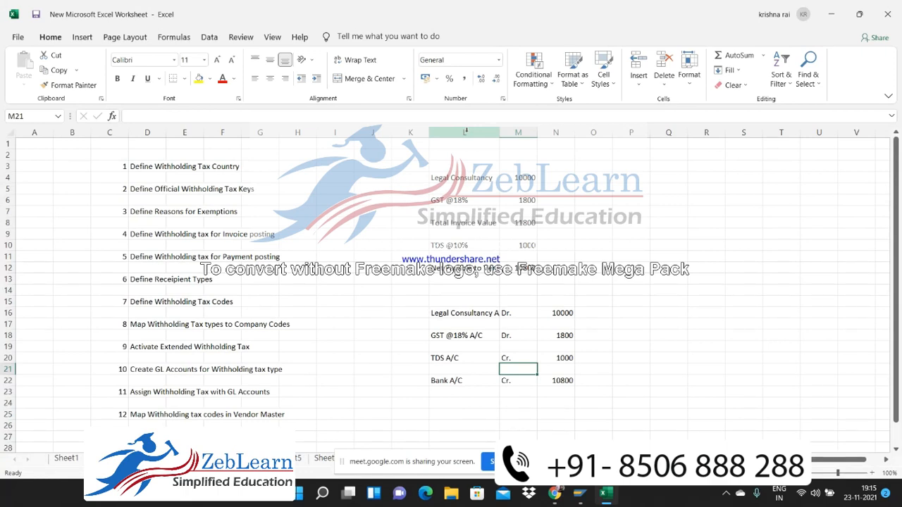
Select the credit amounts 1000 and 10800 in N20:N22 to check the entry balances
{"action": "key", "text": "Up"}
{"action": "key", "text": "Up"}
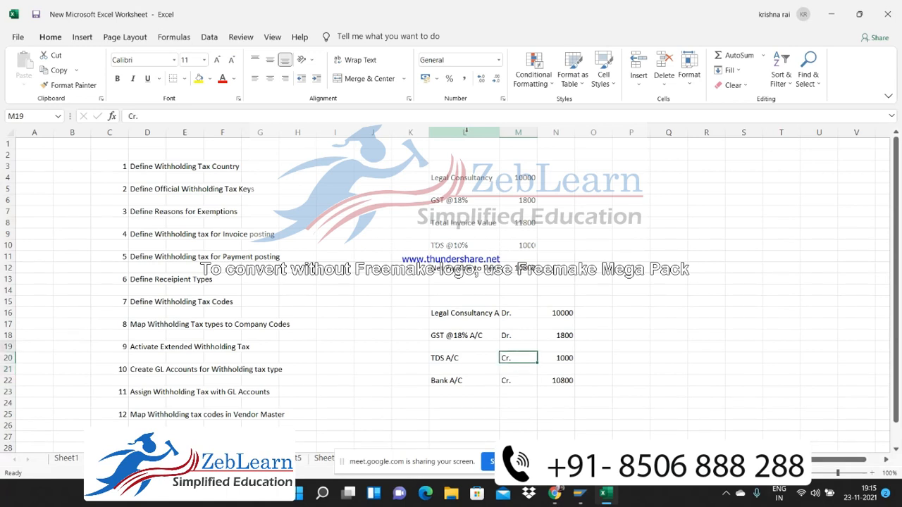
{"action": "left_click_drag", "start_coordinate": [518, 358], "coordinate": [555, 392]}
{"action": "key", "text": "Up"}
{"action": "key", "text": "Up"}
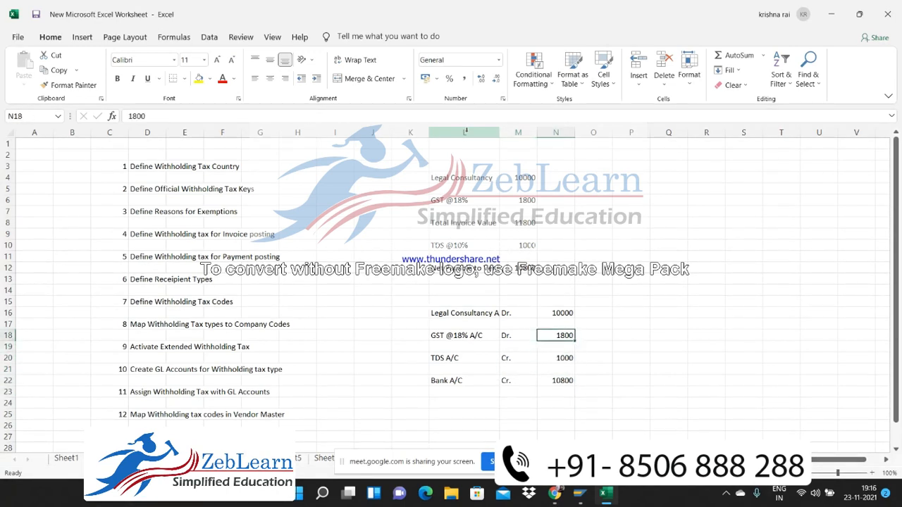
{"action": "key", "text": "shift+Up"}
{"action": "key", "text": "shift+Up"}
{"action": "key", "text": "Down"}
{"action": "key", "text": "Down"}
{"action": "key", "text": "shift+Down"}
{"action": "key", "text": "shift+Down"}
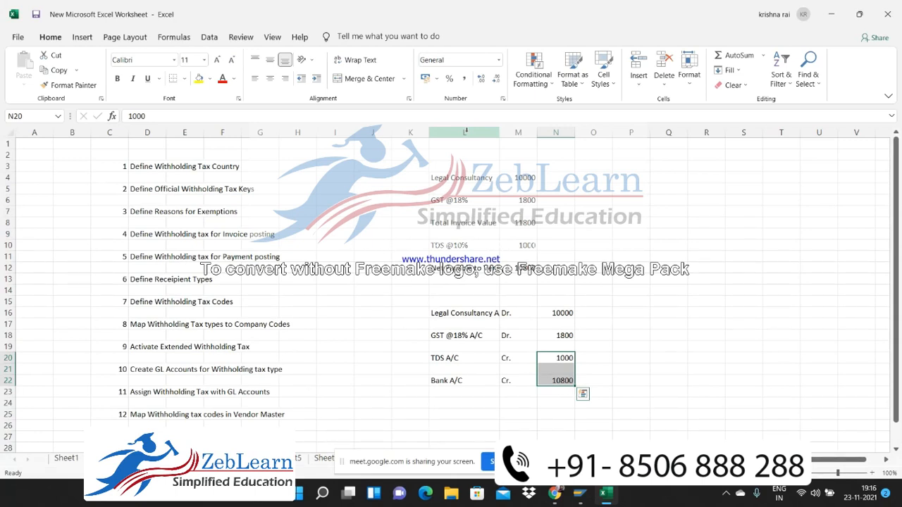
Move away from the journal entry to the top of the sheet
{"action": "key", "text": "Left"}
{"action": "key", "text": "Left"}
{"action": "key", "text": "Left"}
{"action": "key", "text": "Up"}
{"action": "key", "text": "Up"}
{"action": "key", "text": "Left"}
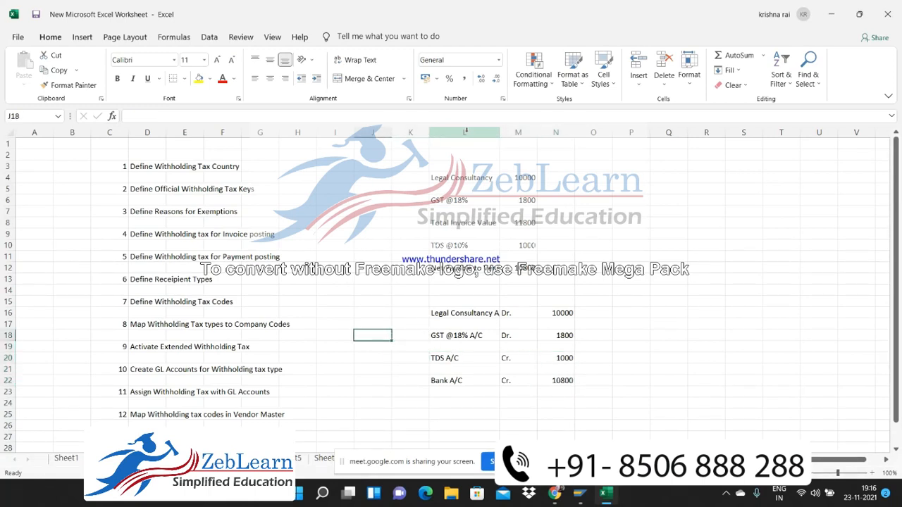
{"action": "key", "text": "Left"}
{"action": "key", "text": "Left"}
{"action": "key", "text": "Left"}
{"action": "key", "text": "Left"}
{"action": "key", "text": "Up"}
{"action": "key", "text": "Up"}
{"action": "key", "text": "Up"}
{"action": "key", "text": "Up"}
{"action": "key", "text": "Up"}
{"action": "key", "text": "Up"}
{"action": "key", "text": "Up"}
{"action": "key", "text": "Up"}
{"action": "key", "text": "Up"}
{"action": "key", "text": "Up"}
{"action": "key", "text": "Up"}
{"action": "key", "text": "Up"}
{"action": "key", "text": "Up"}
{"action": "key", "text": "Up"}
{"action": "key", "text": "Up"}
{"action": "key", "text": "Up"}
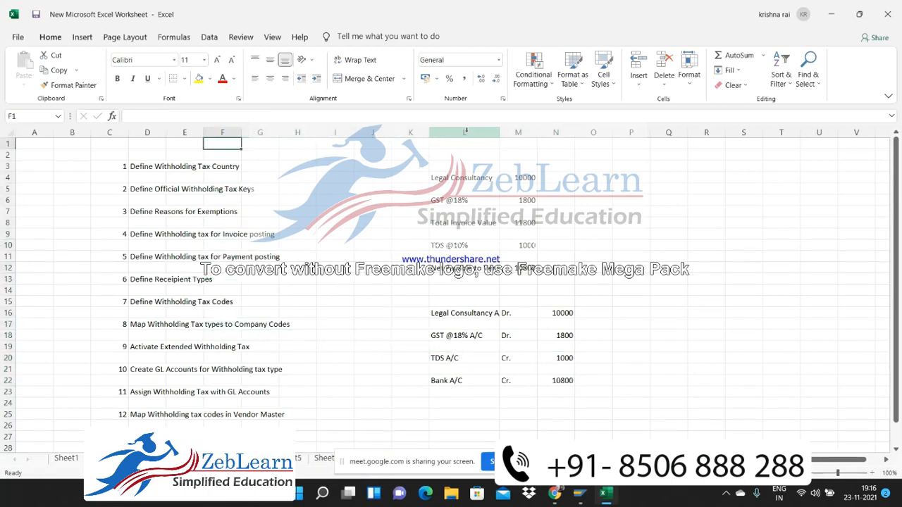
{"action": "left_click", "coordinate": [147, 143]}
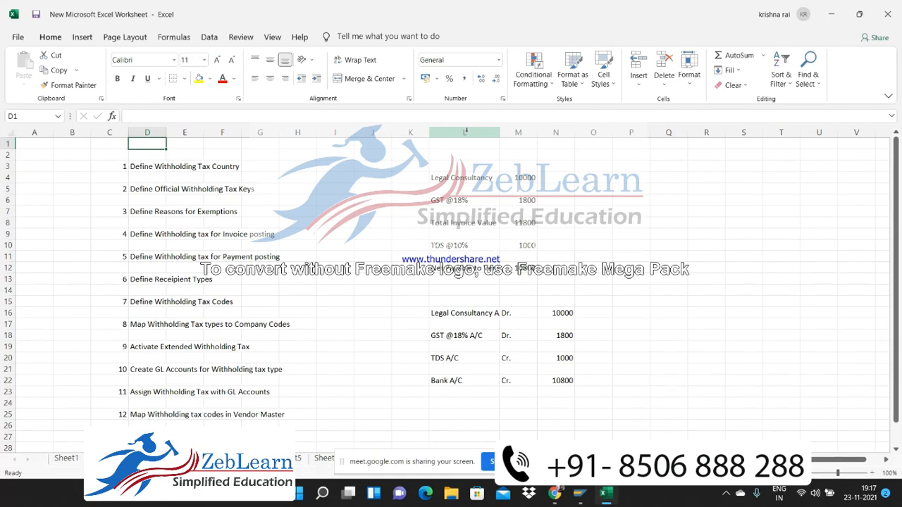
Select the Posting Vendor Payment with TDS Deduction step at row 28 of the plan
{"action": "key", "text": "Down"}
{"action": "key", "text": "Down"}
{"action": "key", "text": "Down"}
{"action": "key", "text": "Down"}
{"action": "key", "text": "Down"}
{"action": "key", "text": "Down"}
{"action": "key", "text": "Down"}
{"action": "key", "text": "Down"}
{"action": "key", "text": "Down"}
{"action": "key", "text": "Down"}
{"action": "key", "text": "Down"}
{"action": "key", "text": "Down"}
{"action": "key", "text": "Down"}
{"action": "key", "text": "Down"}
{"action": "key", "text": "Down"}
{"action": "key", "text": "Down"}
{"action": "key", "text": "Down"}
{"action": "key", "text": "Down"}
{"action": "key", "text": "Down"}
{"action": "key", "text": "Down"}
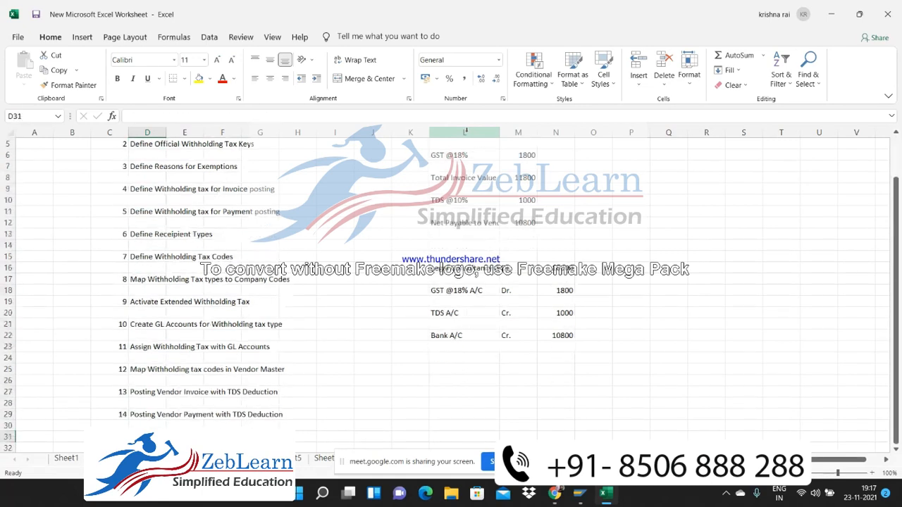
{"action": "key", "text": "Down"}
{"action": "key", "text": "Up"}
{"action": "key", "text": "Up"}
{"action": "key", "text": "Up"}
{"action": "key", "text": "Up"}
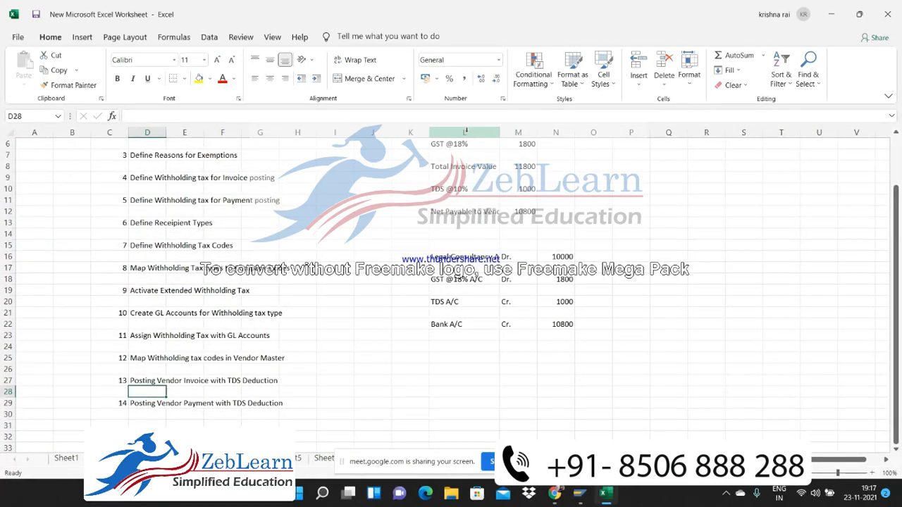
{"action": "left_click", "coordinate": [147, 403]}
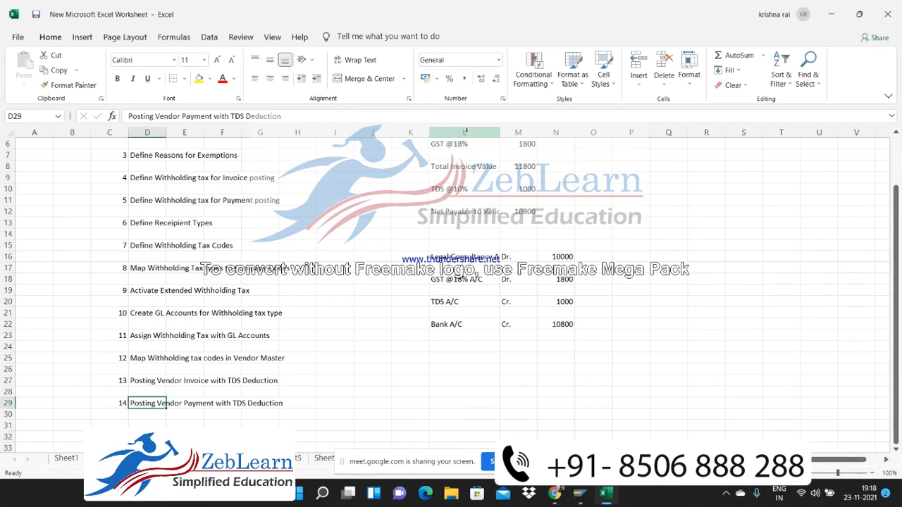
Return up to step 1, Define Withholding Tax Country, and switch to Google Meet
{"action": "key", "text": "shift+Up"}
{"action": "key", "text": "shift+Up"}
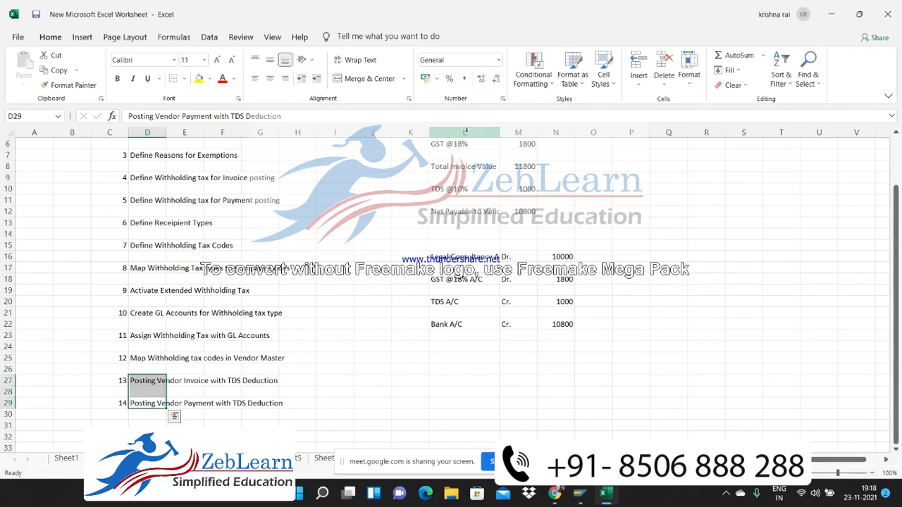
{"action": "key", "text": "Up"}
{"action": "key", "text": "Up"}
{"action": "key", "text": "Up"}
{"action": "key", "text": "Up"}
{"action": "key", "text": "Up"}
{"action": "key", "text": "Up"}
{"action": "key", "text": "Up"}
{"action": "key", "text": "Up"}
{"action": "key", "text": "Up"}
{"action": "key", "text": "Up"}
{"action": "key", "text": "Up"}
{"action": "key", "text": "Up"}
{"action": "key", "text": "Up"}
{"action": "key", "text": "Up"}
{"action": "key", "text": "Up"}
{"action": "key", "text": "Up"}
{"action": "key", "text": "Up"}
{"action": "key", "text": "Up"}
{"action": "key", "text": "Up"}
{"action": "key", "text": "Up"}
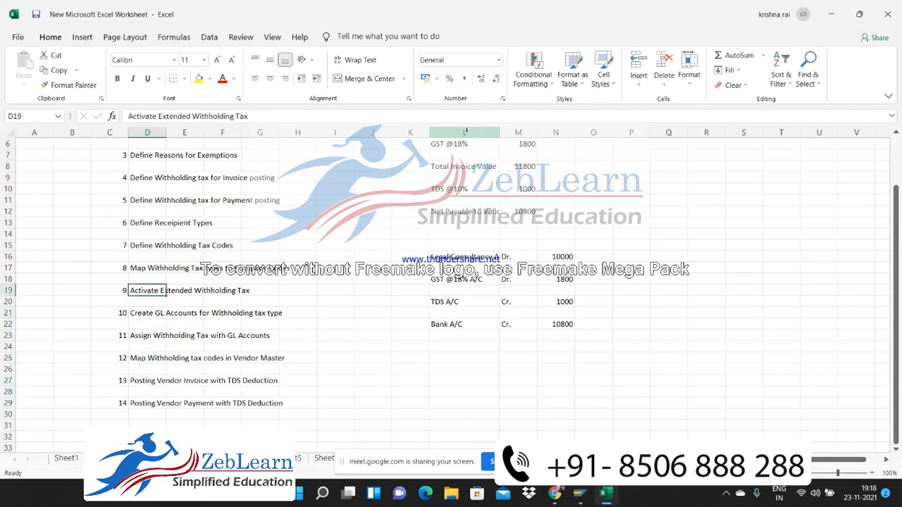
{"action": "key", "text": "Up"}
{"action": "key", "text": "Up"}
{"action": "key", "text": "Up"}
{"action": "key", "text": "Down"}
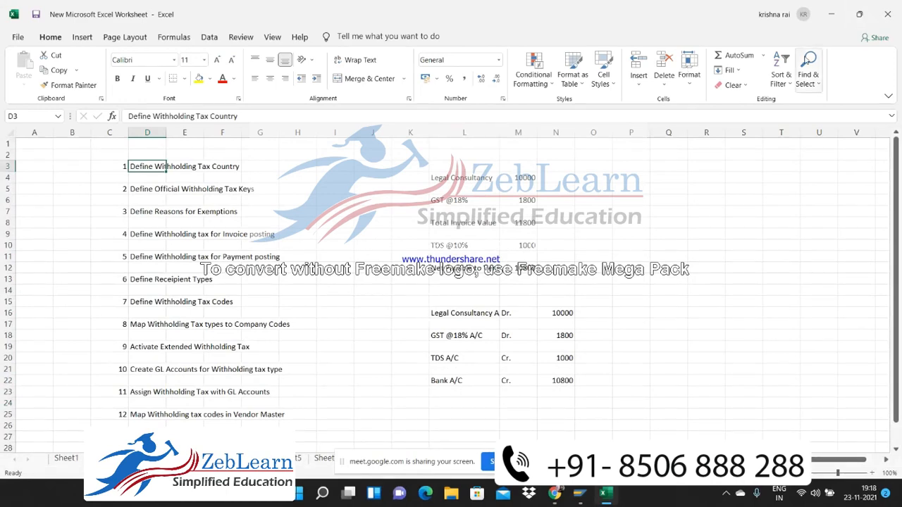
{"action": "key", "text": "alt+Tab"}
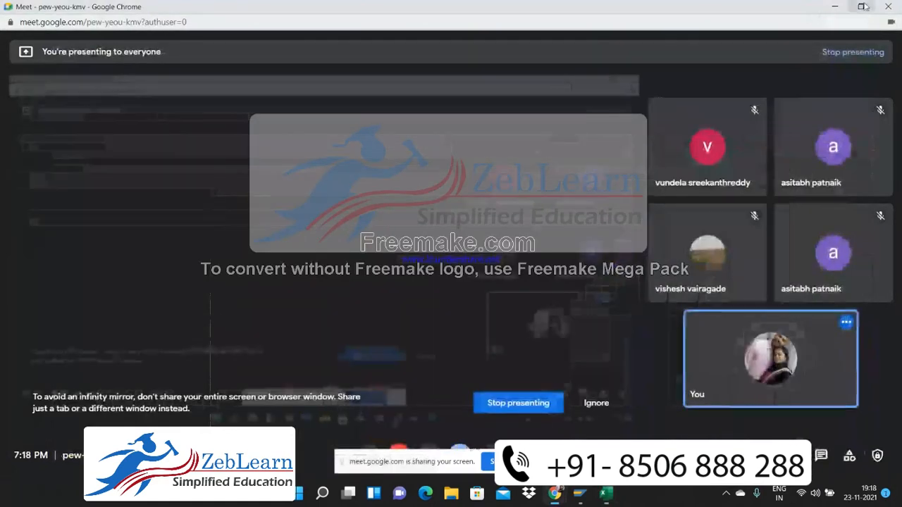
Minimize the Google Meet window and refresh the desktop
{"action": "left_click", "coordinate": [835, 7]}
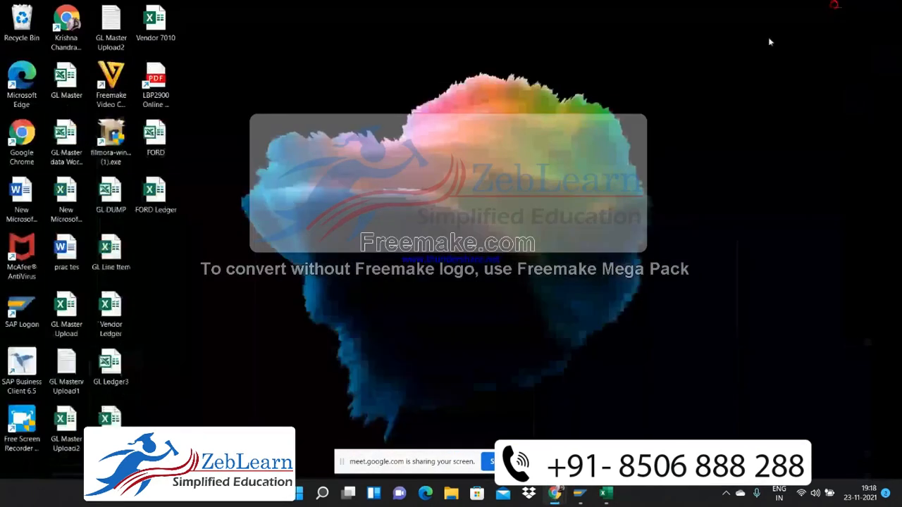
{"action": "right_click", "coordinate": [327, 139]}
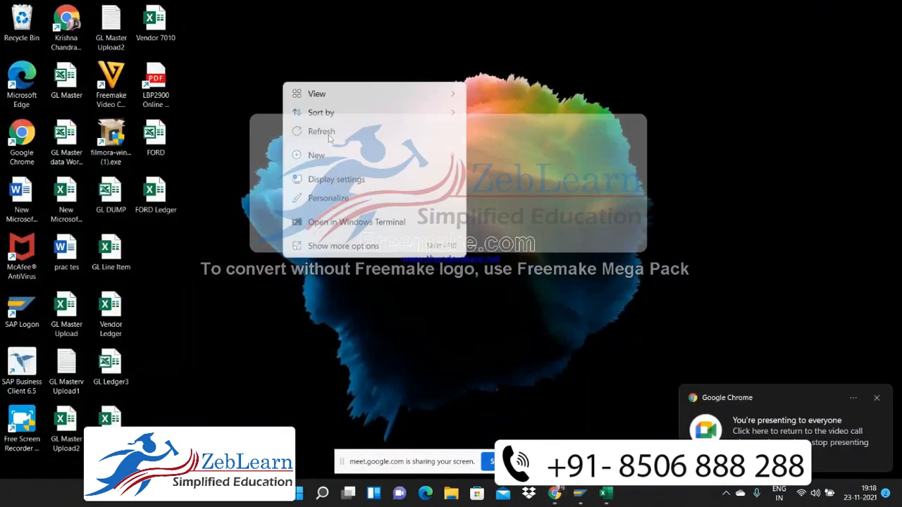
{"action": "left_click", "coordinate": [324, 131]}
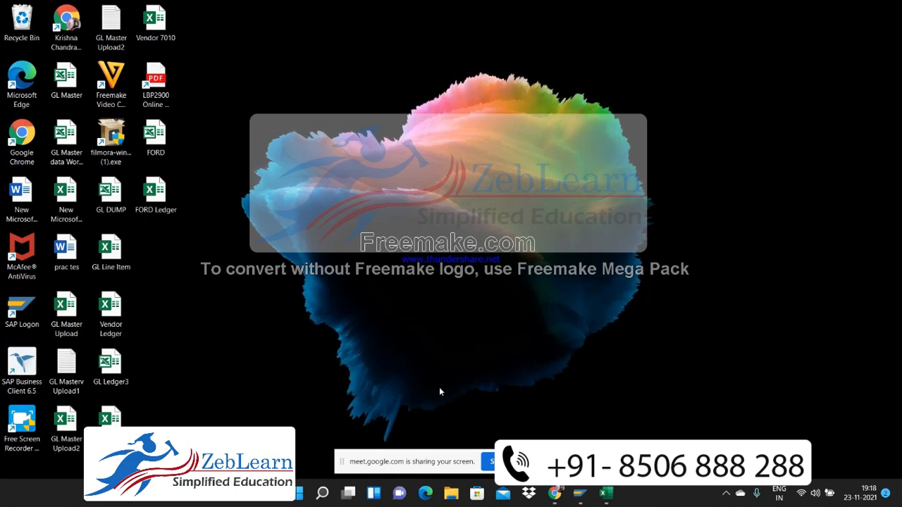
Log on to the SAP connection from SAP Logon with the user name and password
{"action": "mouse_move", "coordinate": [579, 493]}
{"action": "left_click", "coordinate": [582, 423]}
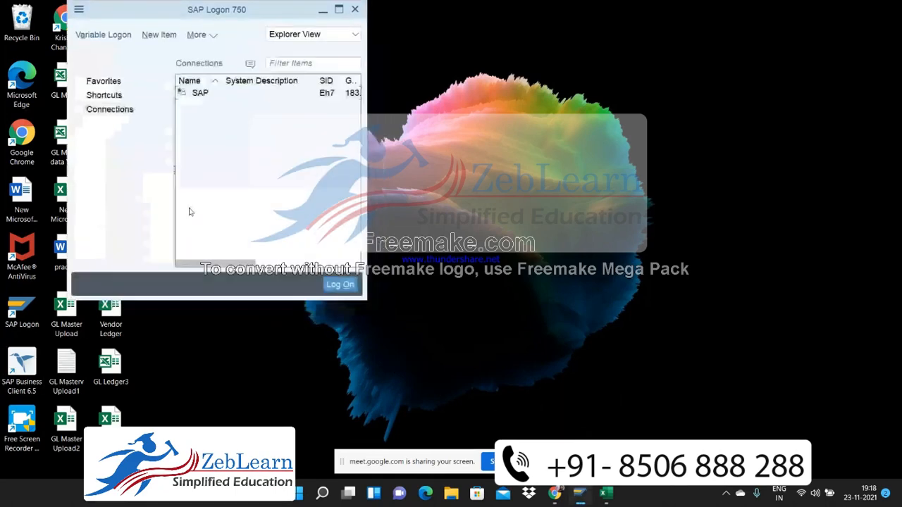
{"action": "double_click", "coordinate": [233, 93]}
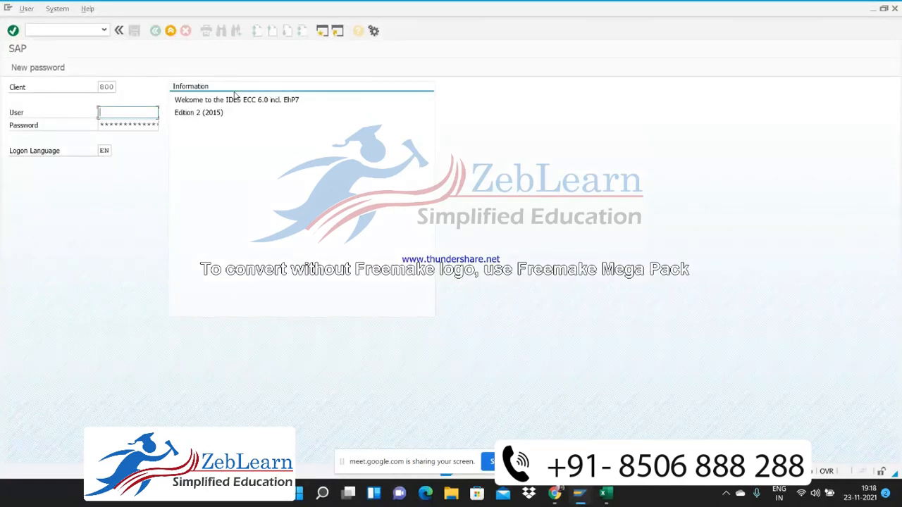
{"action": "type", "text": "s"}
{"action": "key", "text": "Tab"}
{"action": "type", "text": "**"}
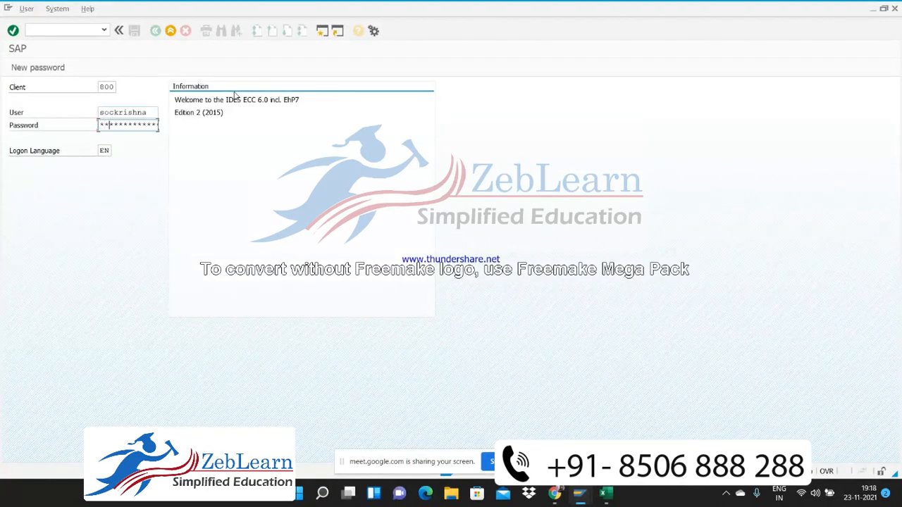
{"action": "type", "text": "**********"}
{"action": "key", "text": "Return"}
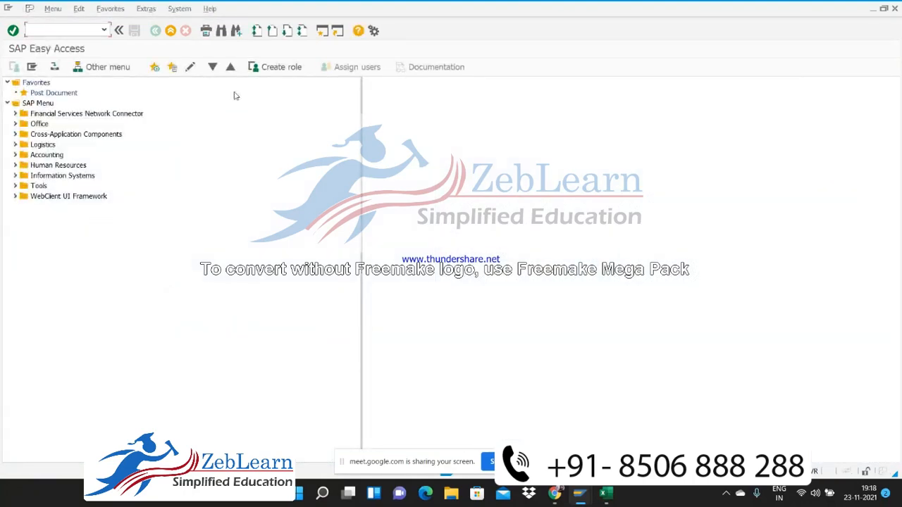
Glance at the Excel plan, then run transaction SPRO from SAP Easy Access
{"action": "key", "text": "alt+Tab"}
{"action": "key", "text": "alt+Tab"}
{"action": "key", "text": "alt+Tab"}
{"action": "key", "text": "alt+Tab"}
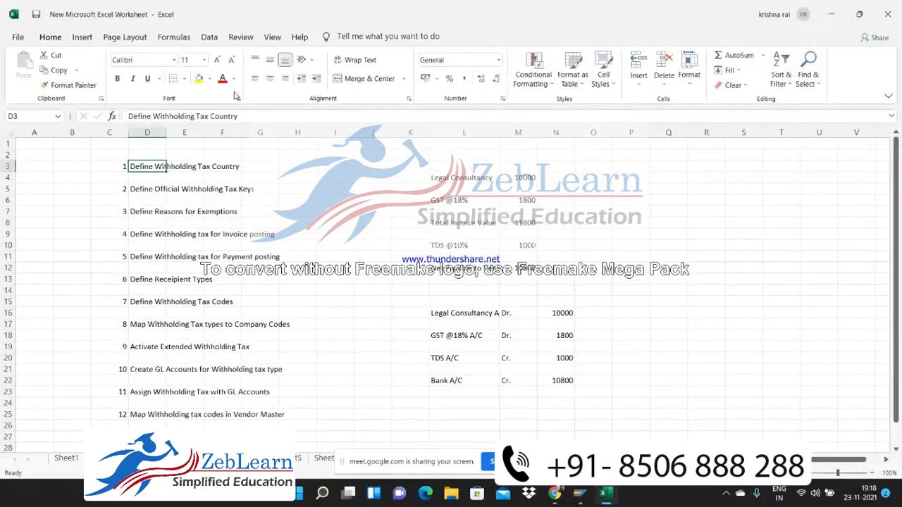
{"action": "key", "text": "alt+Tab"}
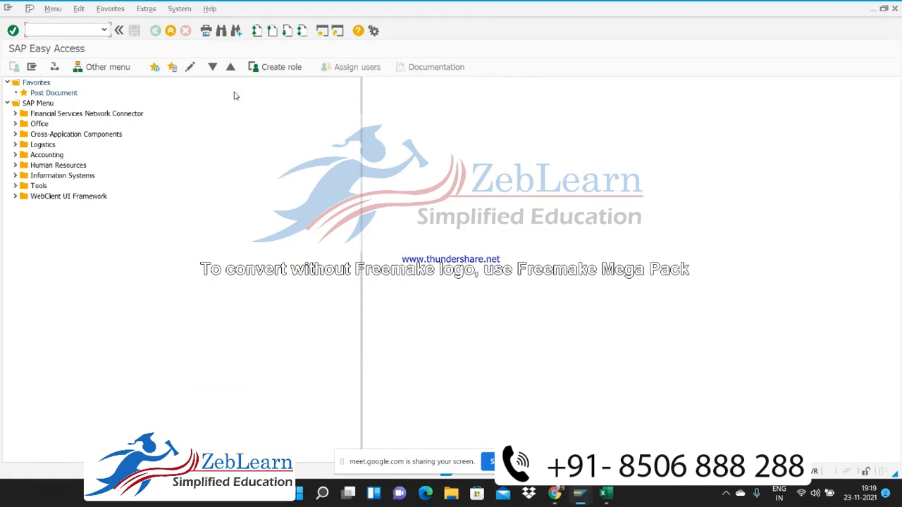
{"action": "type", "text": "spro"}
{"action": "key", "text": "Return"}
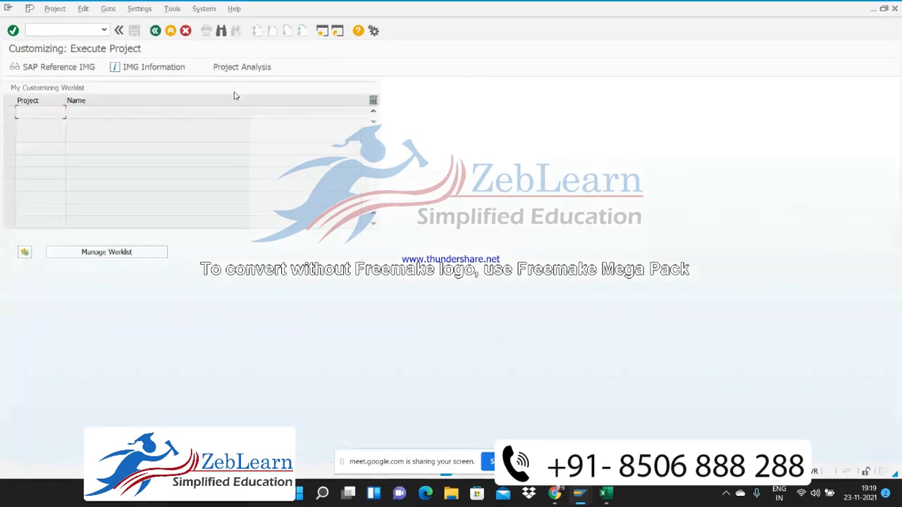
In the SAP Reference IMG, run Extended Withholding Tax > Basic Settings > Check Withholding Tax Countries
{"action": "left_click", "coordinate": [56, 67]}
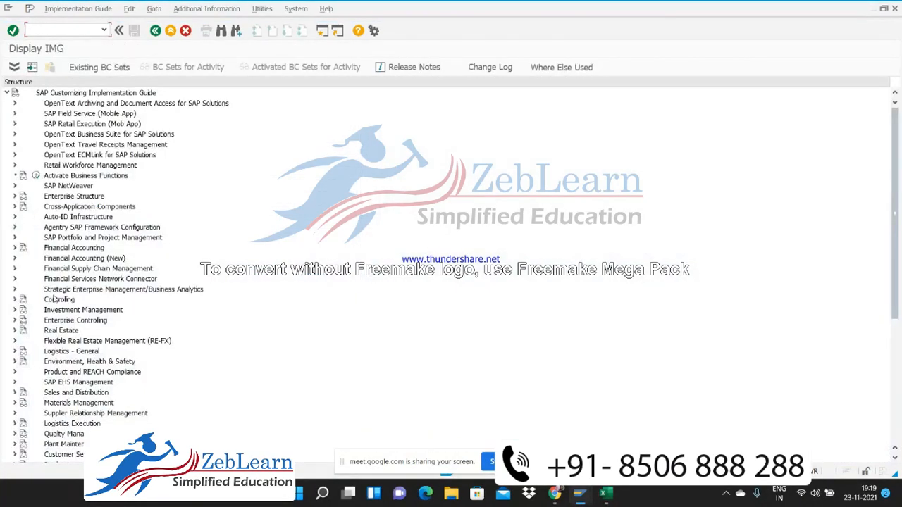
{"action": "left_click", "coordinate": [15, 258]}
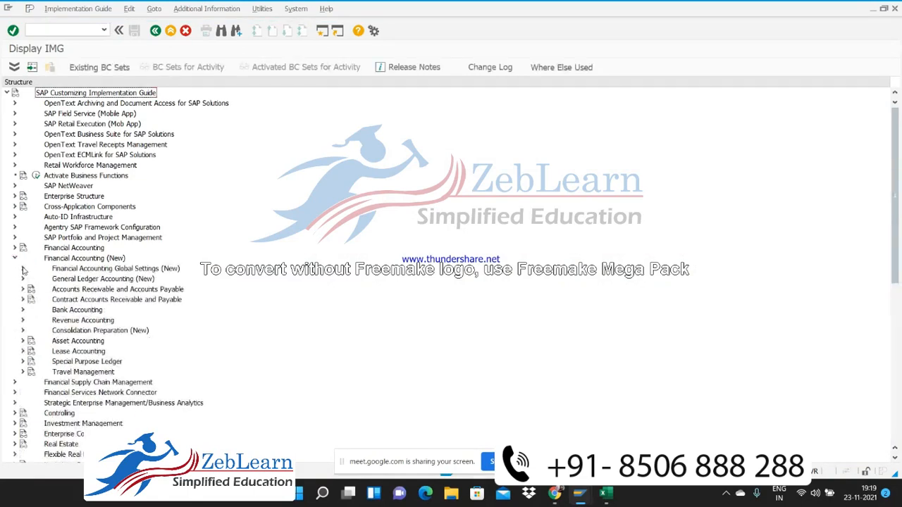
{"action": "left_click", "coordinate": [22, 269]}
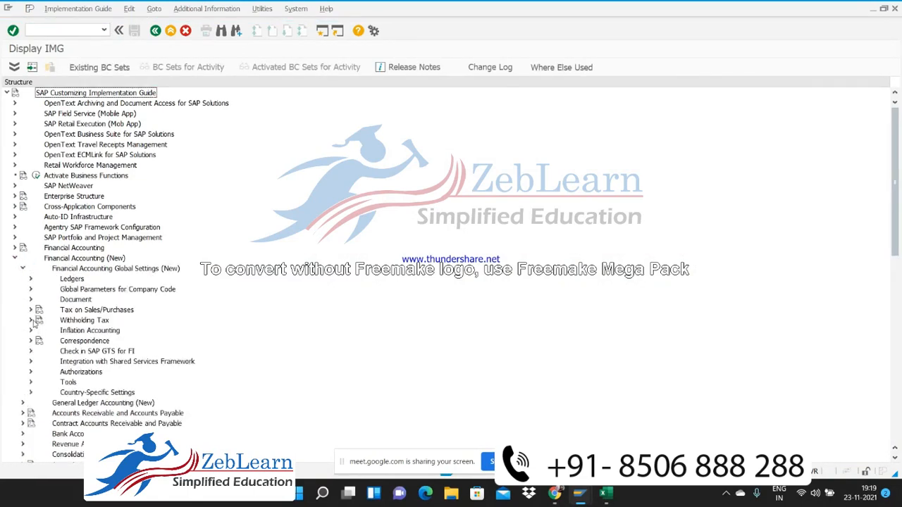
{"action": "left_click", "coordinate": [31, 319]}
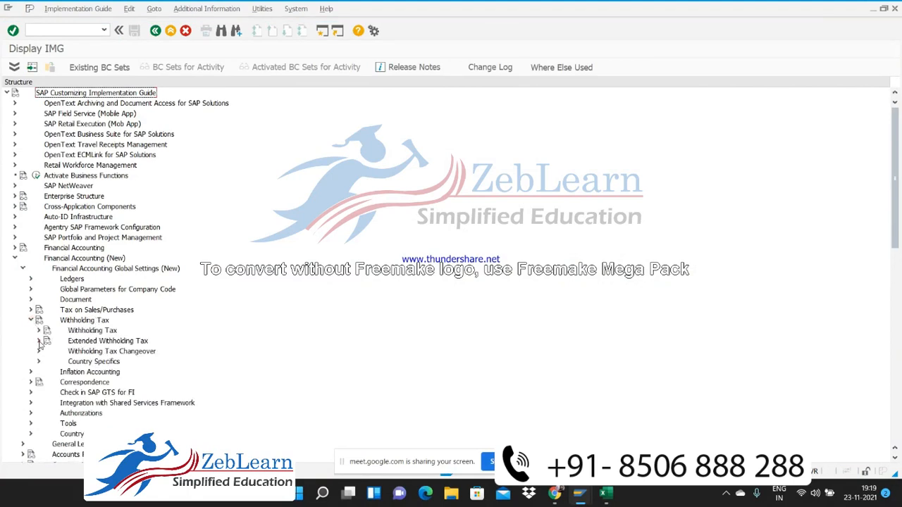
{"action": "left_click", "coordinate": [39, 341]}
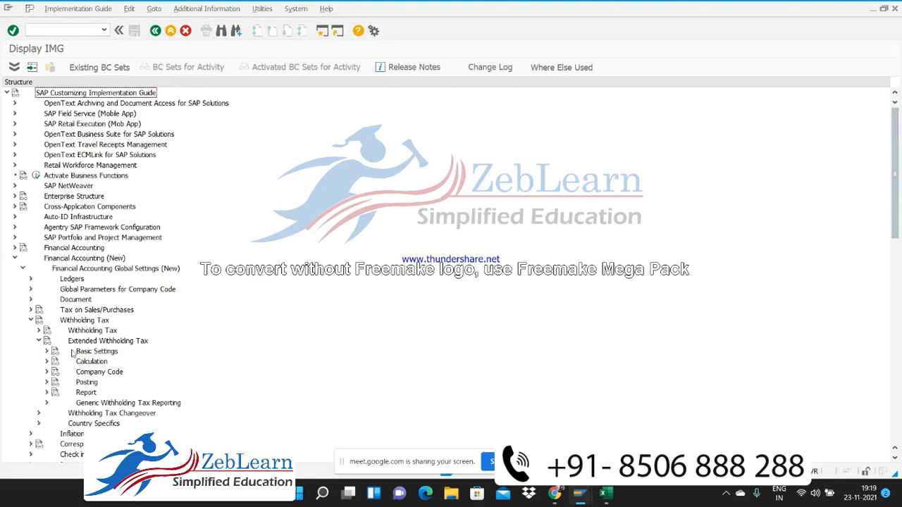
{"action": "left_click", "coordinate": [47, 352]}
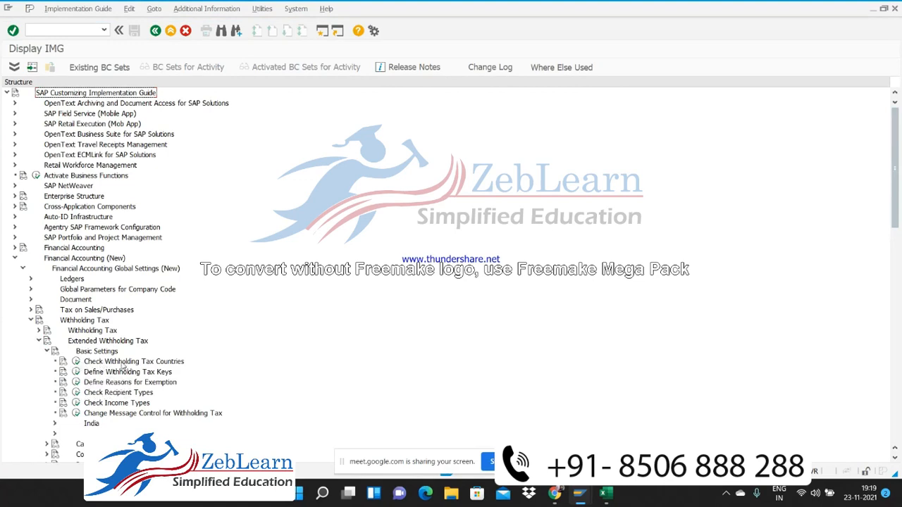
{"action": "left_click", "coordinate": [77, 364]}
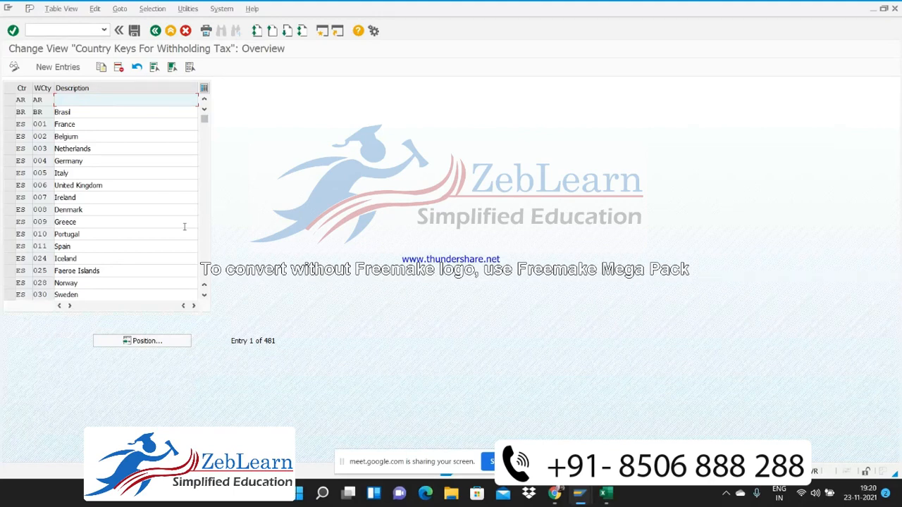
Position the table on country IN, select the India row, and start New Entries
{"action": "left_click", "coordinate": [128, 339]}
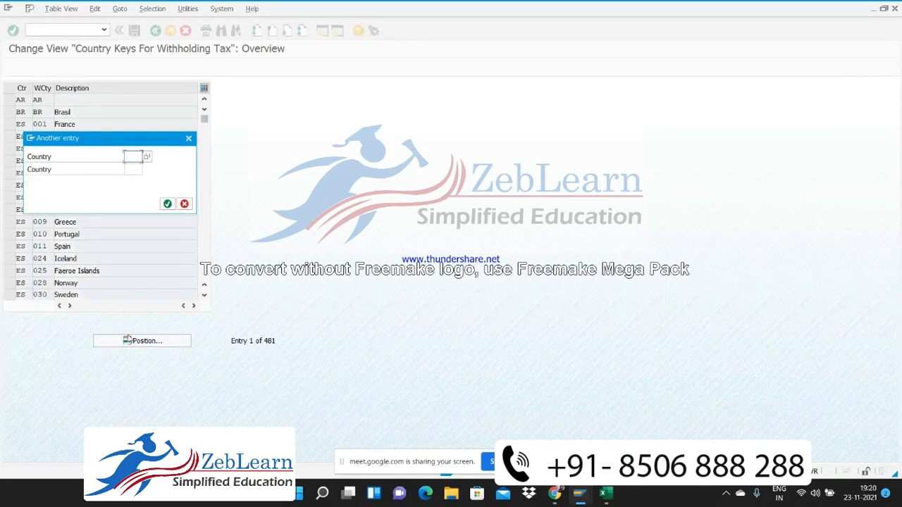
{"action": "type", "text": "IN"}
{"action": "key", "text": "Return"}
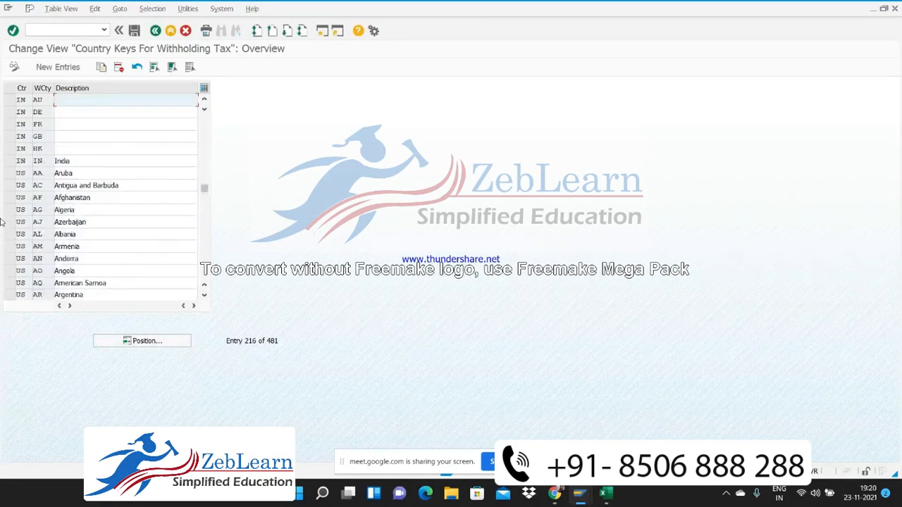
{"action": "left_click", "coordinate": [11, 161]}
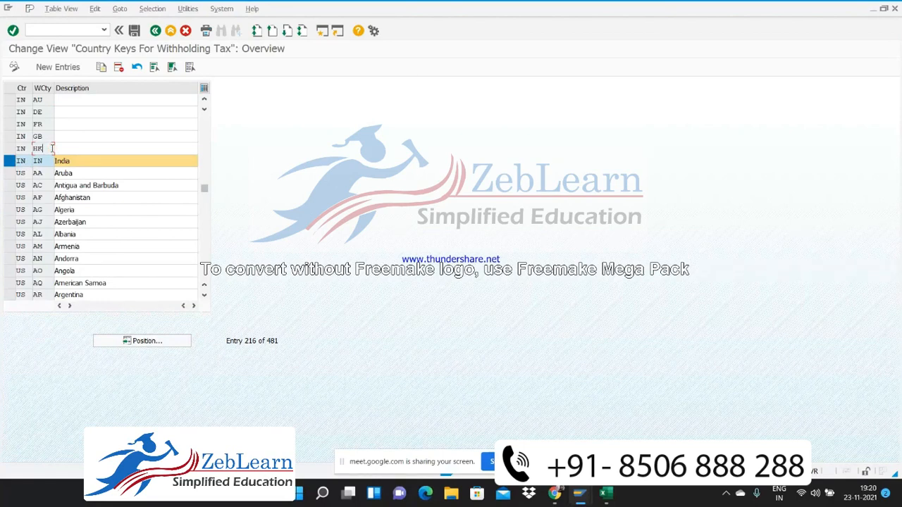
{"action": "left_click", "coordinate": [59, 67]}
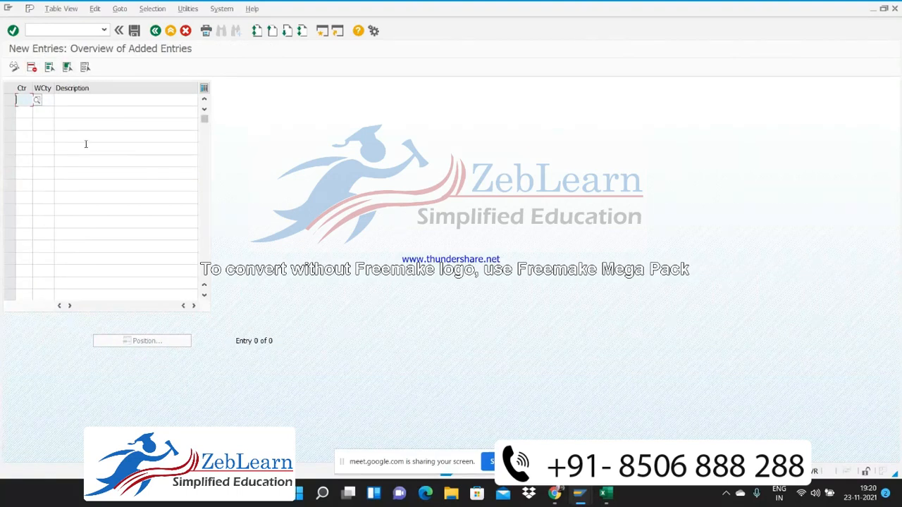
Enter country IN, withholding tax country INN, and description 'Withholding Tax country CEAT'
{"action": "type", "text": "IN"}
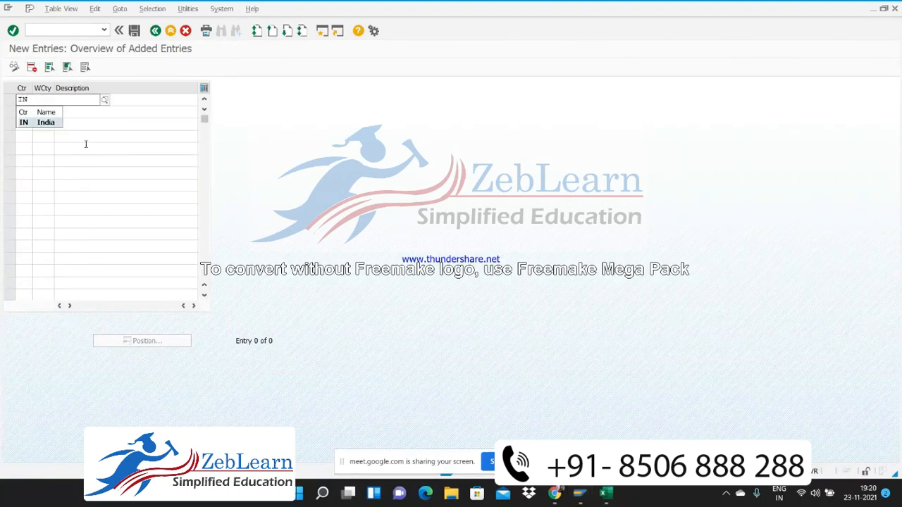
{"action": "key", "text": "Tab"}
{"action": "type", "text": "I"}
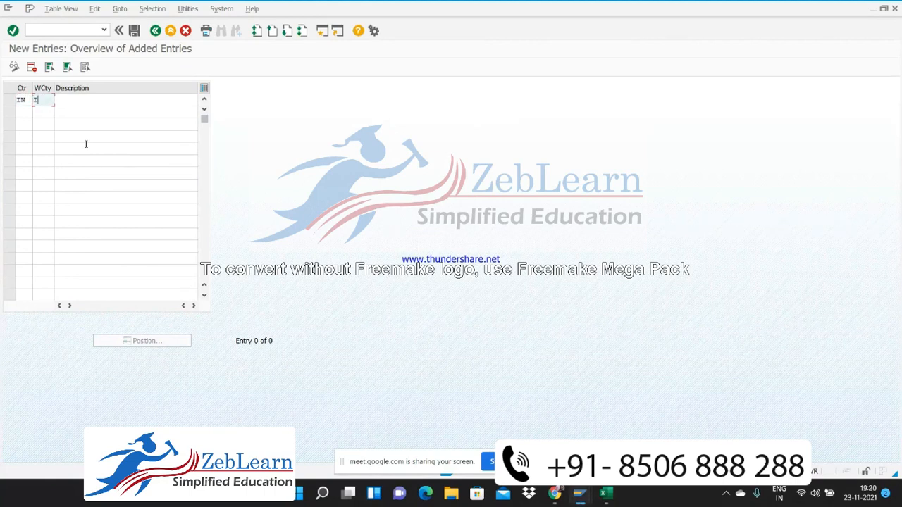
{"action": "type", "text": "NN"}
{"action": "key", "text": "Tab"}
{"action": "type", "text": "W"}
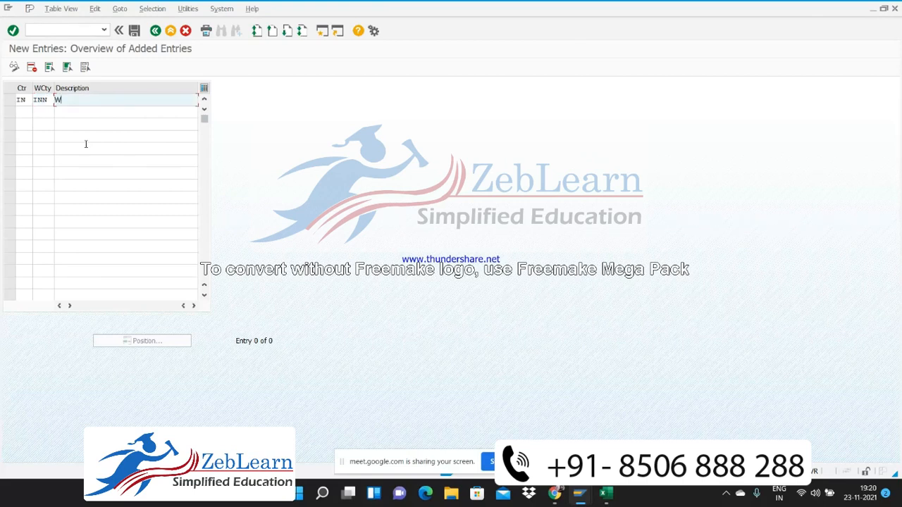
{"action": "type", "text": "ithholding Tax country for CE"}
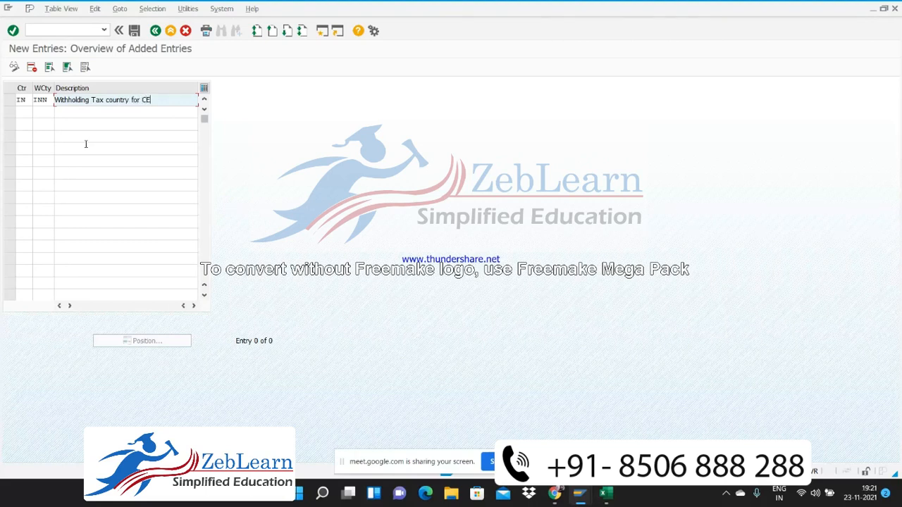
{"action": "key", "text": "BackSpace"}
{"action": "key", "text": "BackSpace"}
{"action": "key", "text": "BackSpace"}
{"action": "key", "text": "BackSpace"}
{"action": "key", "text": "BackSpace"}
{"action": "key", "text": "BackSpace"}
{"action": "type", "text": "CEAT"}
Save the INN entry under the customizing request and go back to the country list
{"action": "left_click", "coordinate": [134, 31]}
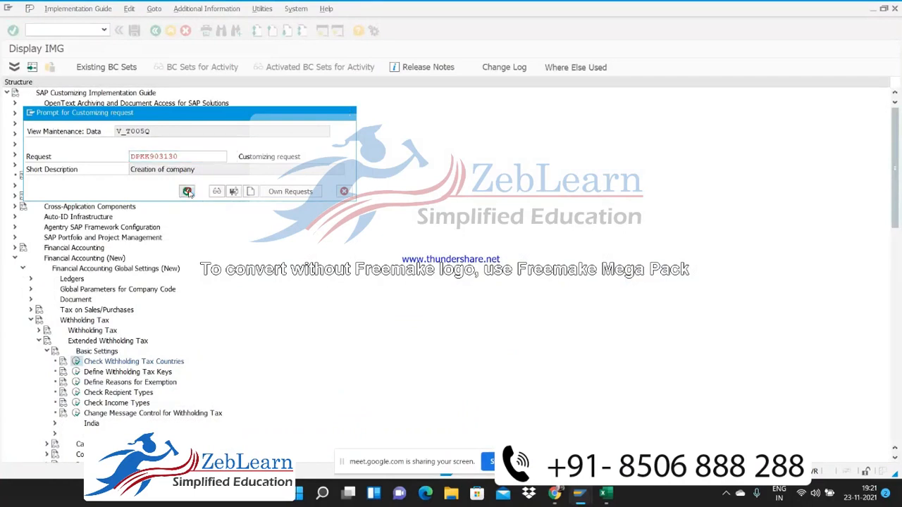
{"action": "left_click", "coordinate": [187, 191]}
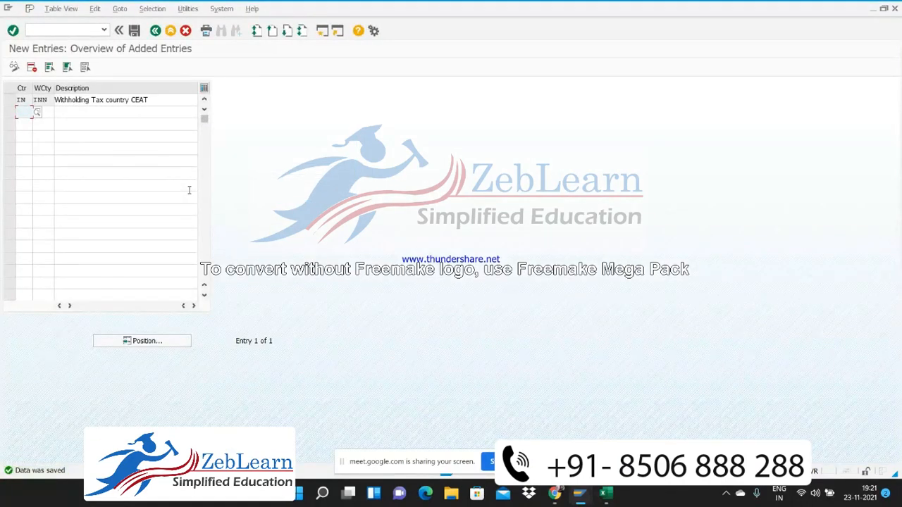
{"action": "left_click", "coordinate": [156, 31]}
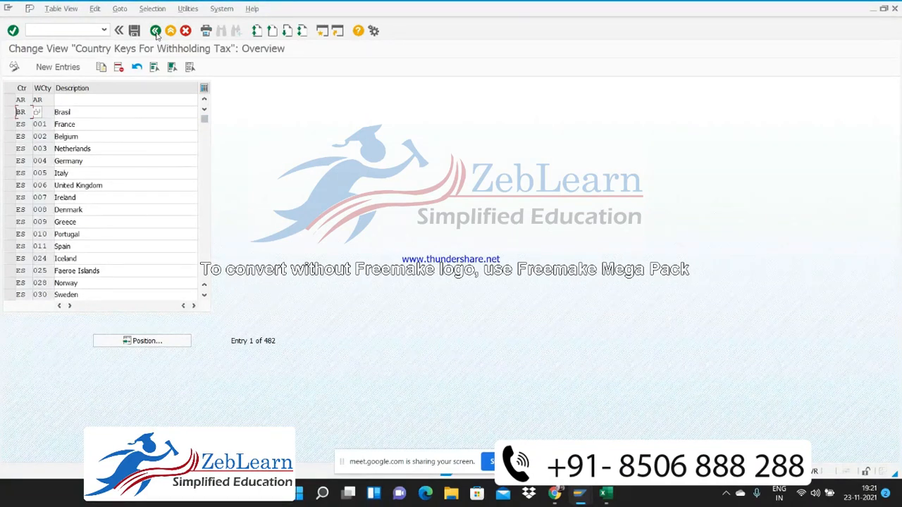
Jump to country IN and inspect the new INN row and its description
{"action": "left_click", "coordinate": [136, 347]}
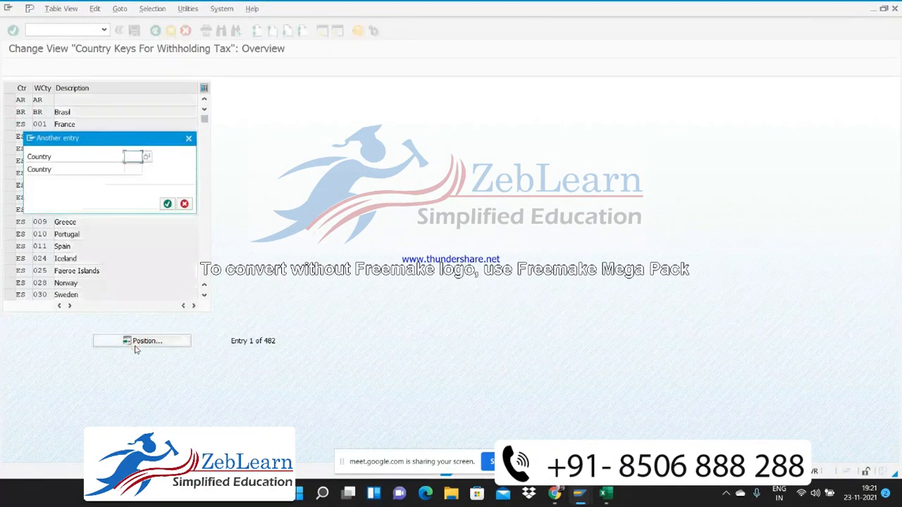
{"action": "type", "text": "IN"}
{"action": "key", "text": "Return"}
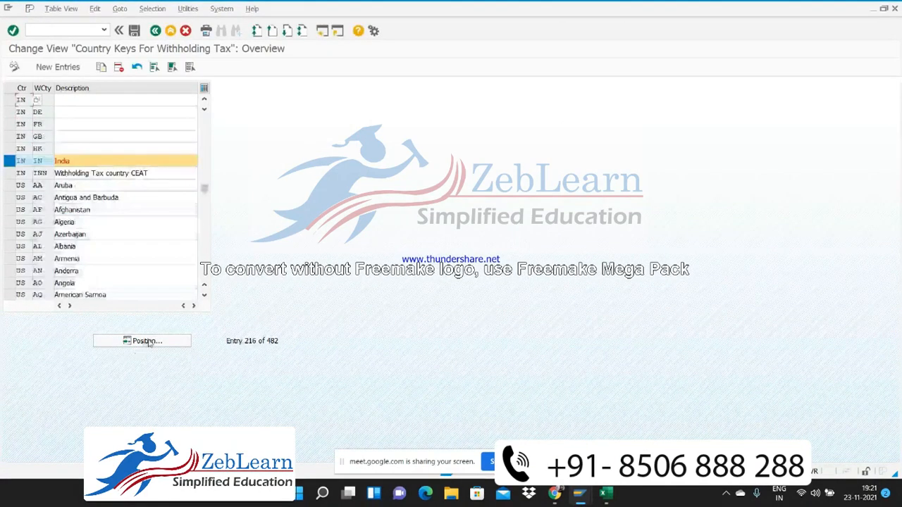
{"action": "left_click", "coordinate": [48, 172]}
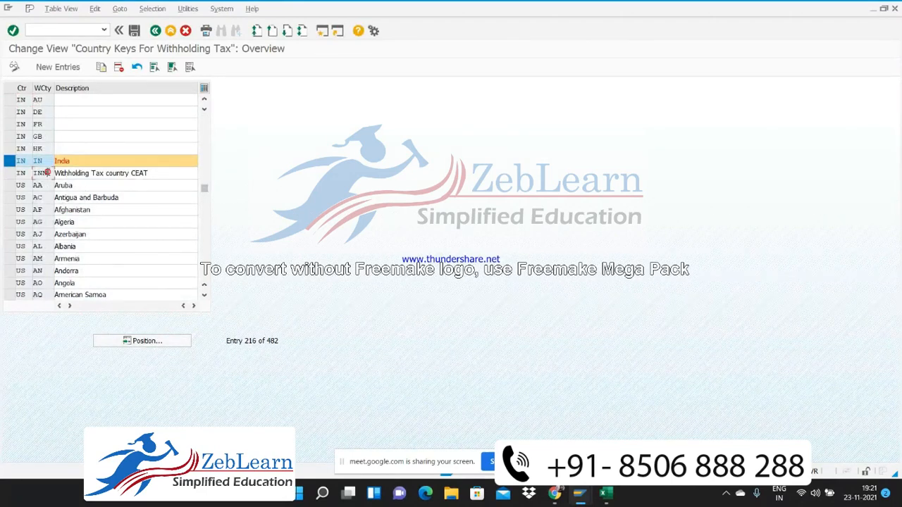
{"action": "left_click", "coordinate": [155, 172]}
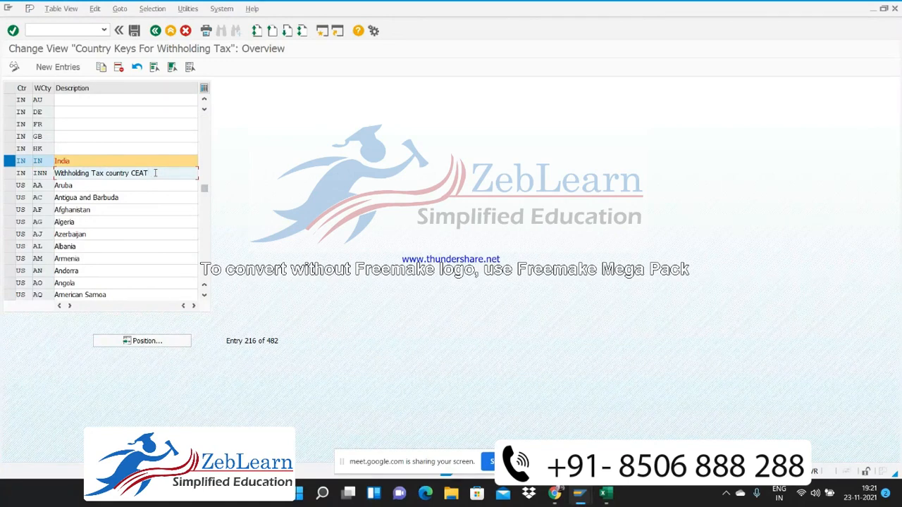
{"action": "left_click", "coordinate": [87, 160]}
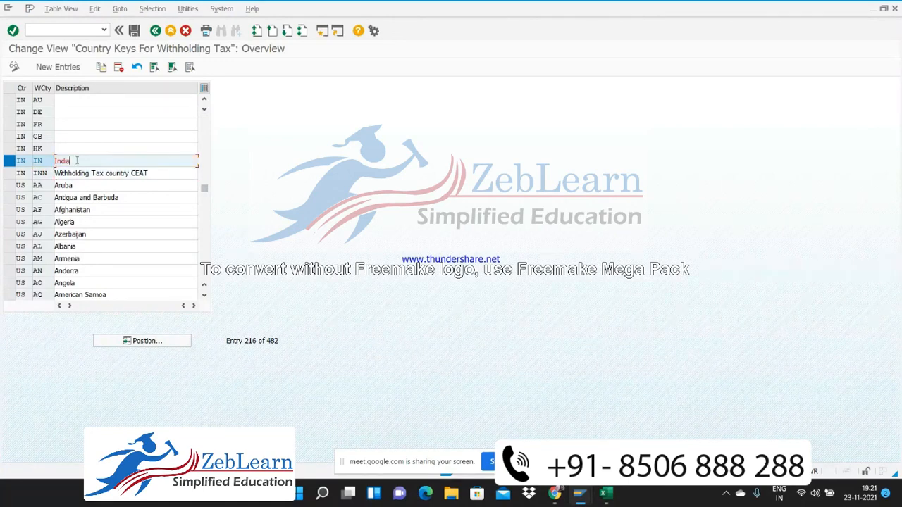
{"action": "left_click", "coordinate": [21, 161]}
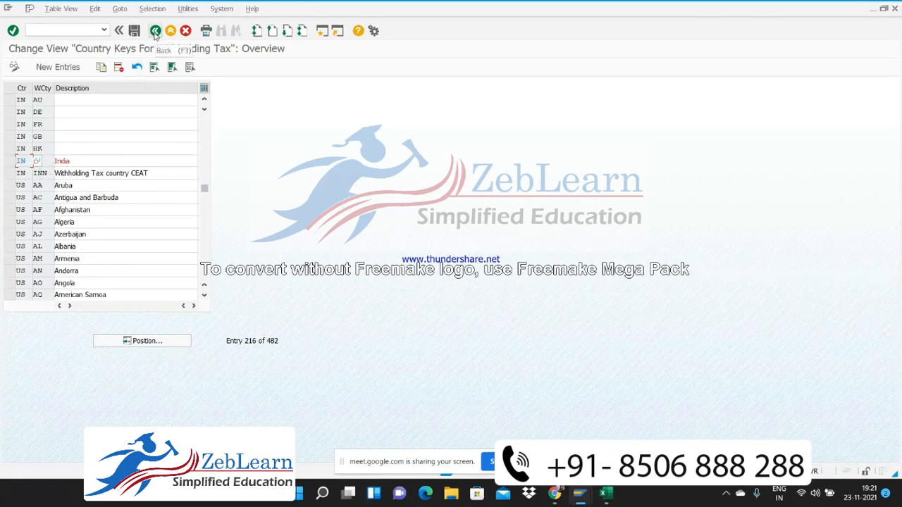
Check the plan's next step, Define Official Withholding Tax Keys, then return to the IMG tree
{"action": "key", "text": "alt+Tab"}
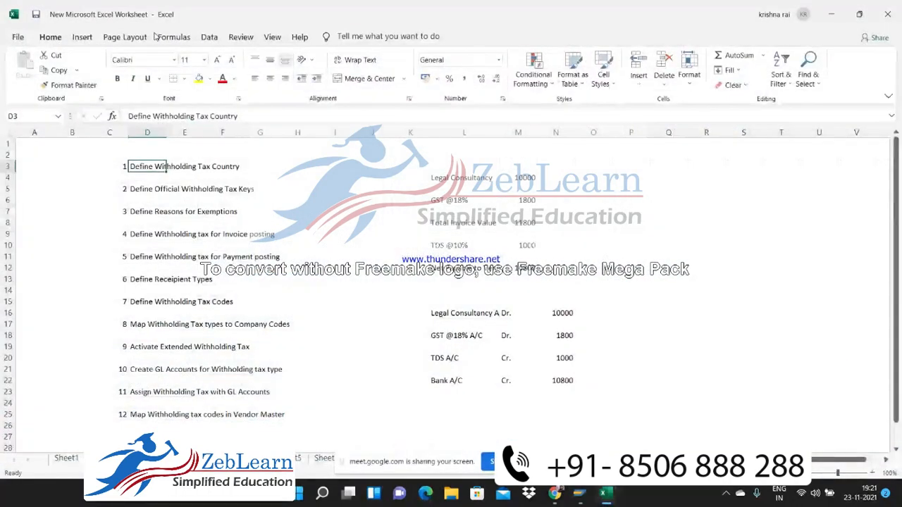
{"action": "key", "text": "Down"}
{"action": "key", "text": "Up"}
{"action": "key", "text": "Down"}
{"action": "key", "text": "Down"}
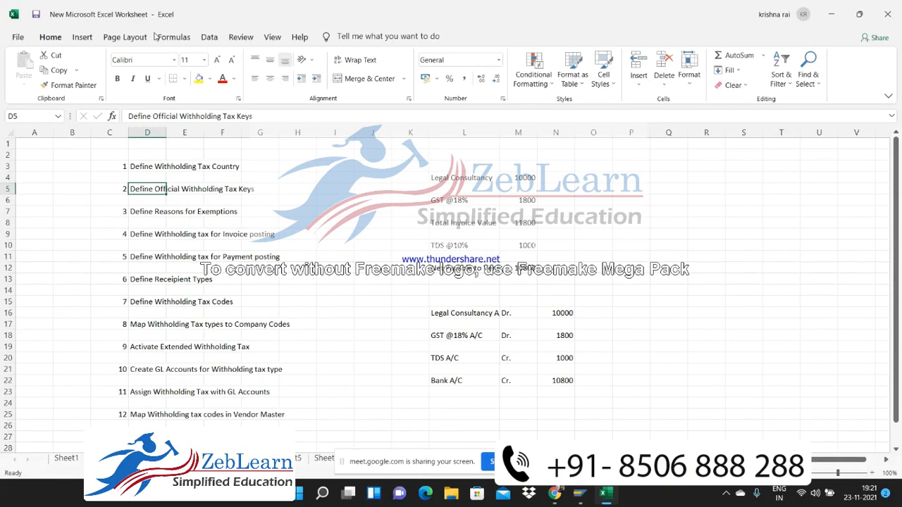
{"action": "key", "text": "alt+Tab"}
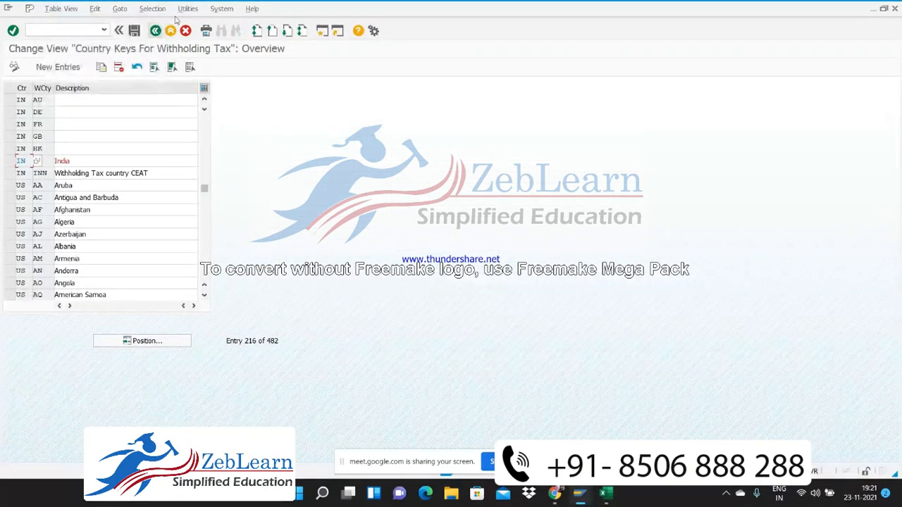
{"action": "left_click", "coordinate": [155, 33]}
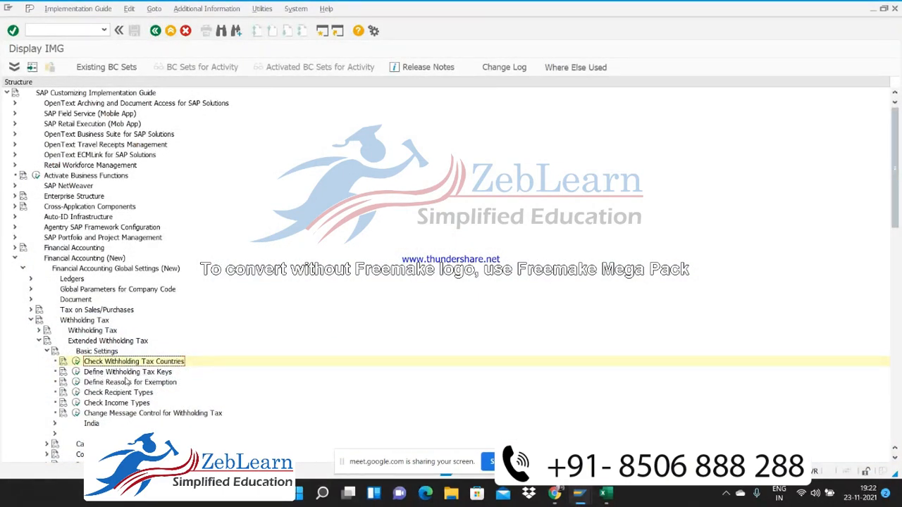
Run Define Withholding Tax Keys, try country INN, and clear it after the error
{"action": "left_click", "coordinate": [76, 372]}
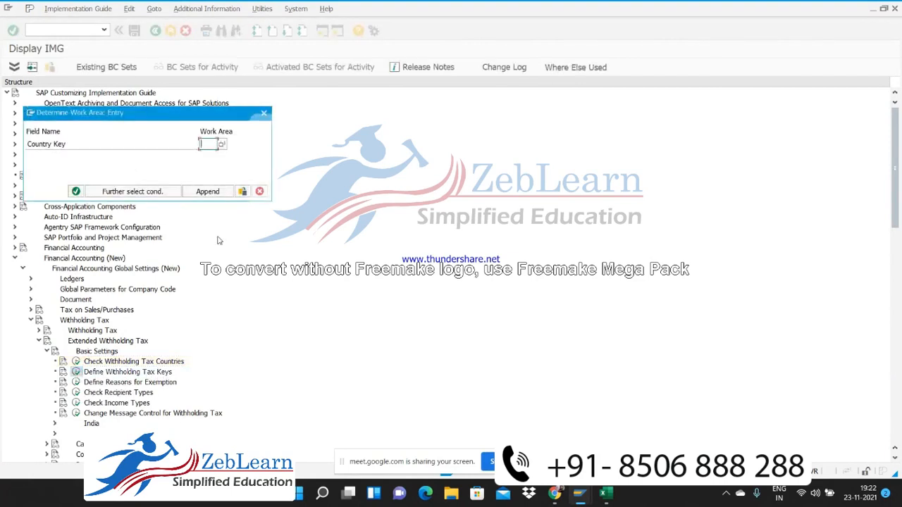
{"action": "type", "text": "inn"}
{"action": "key", "text": "Return"}
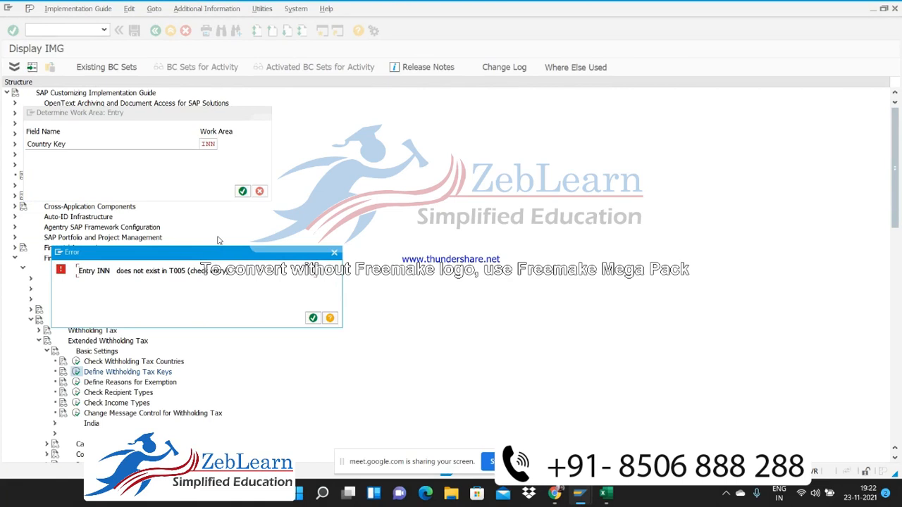
{"action": "key", "text": "Return"}
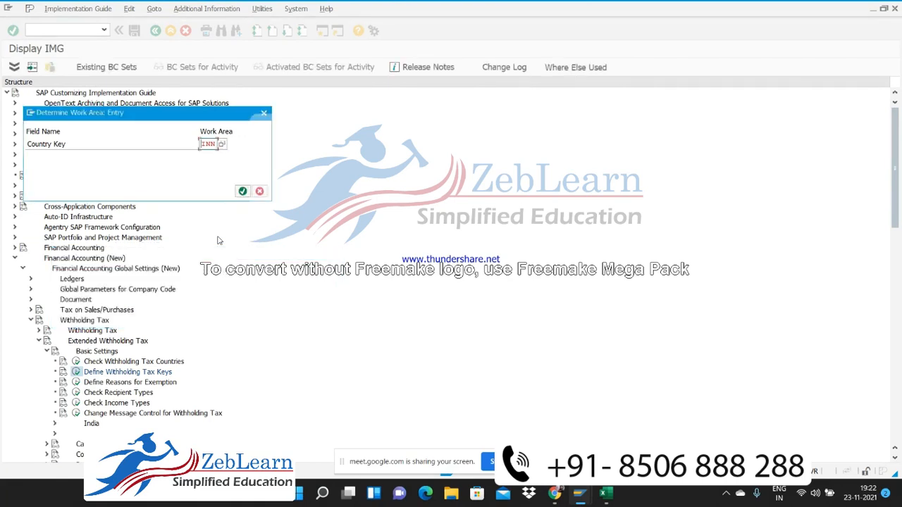
{"action": "key", "text": "Delete"}
{"action": "key", "text": "Delete"}
Pick IN India from the country key list to open its official tax keys
{"action": "left_click", "coordinate": [223, 145]}
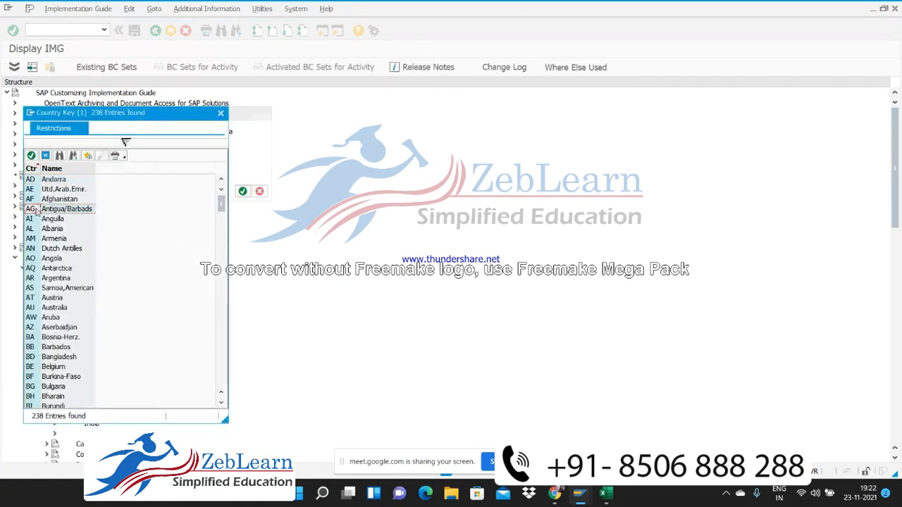
{"action": "scroll", "coordinate": [35, 212], "scroll_direction": "down", "scroll_amount": 20}
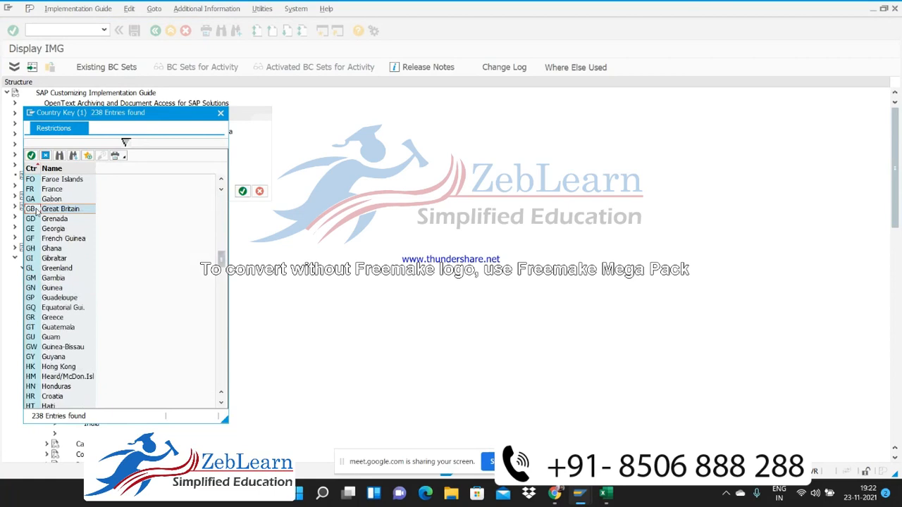
{"action": "scroll", "coordinate": [36, 211], "scroll_direction": "down", "scroll_amount": 8}
{"action": "key", "text": "Down"}
{"action": "key", "text": "Down"}
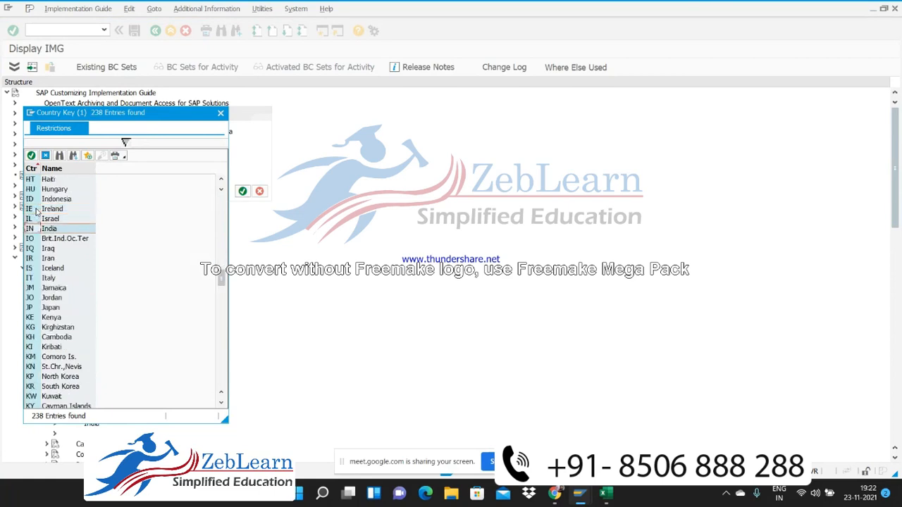
{"action": "key", "text": "Return"}
{"action": "key", "text": "Return"}
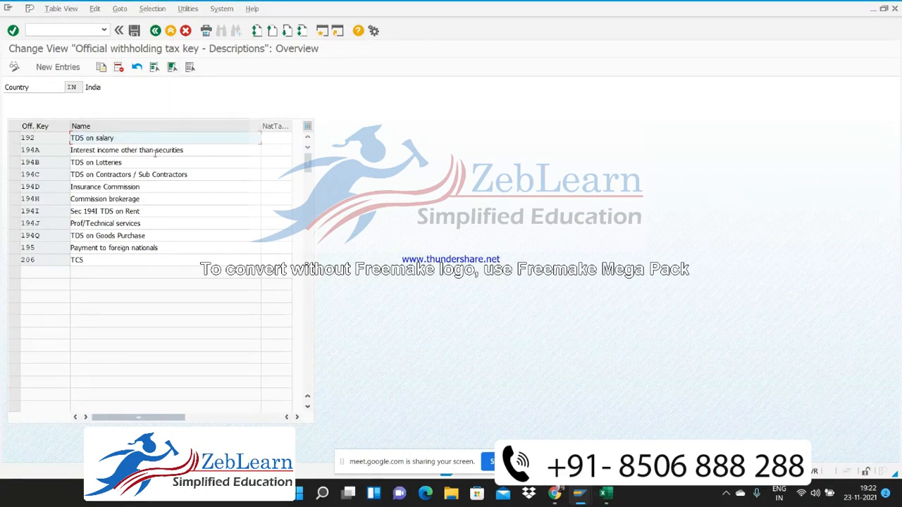
Check the existing Sec 194I TDS on Rent key, then enter 194I as a new official key
{"action": "left_click", "coordinate": [146, 210]}
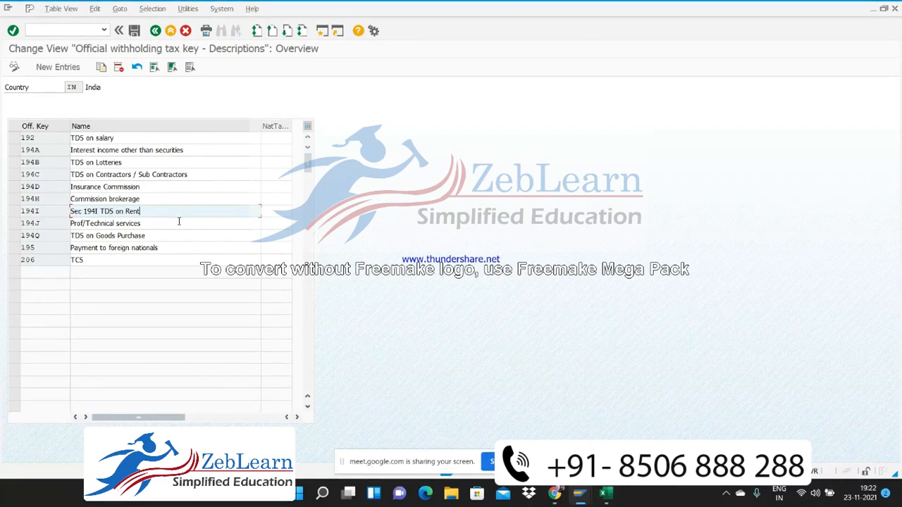
{"action": "left_click", "coordinate": [54, 73]}
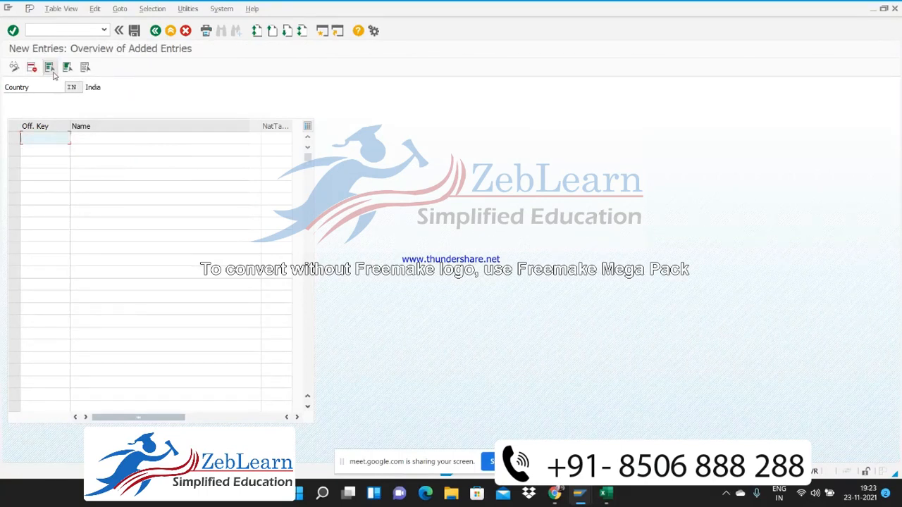
{"action": "type", "text": "94J"}
{"action": "key", "text": "BackSpace"}
{"action": "key", "text": "BackSpace"}
{"action": "key", "text": "BackSpace"}
{"action": "type", "text": "194v"}
{"action": "key", "text": "BackSpace"}
{"action": "type", "text": "i"}
{"action": "key", "text": "BackSpace"}
{"action": "key", "text": "BackSpace"}
{"action": "type", "text": "4I"}
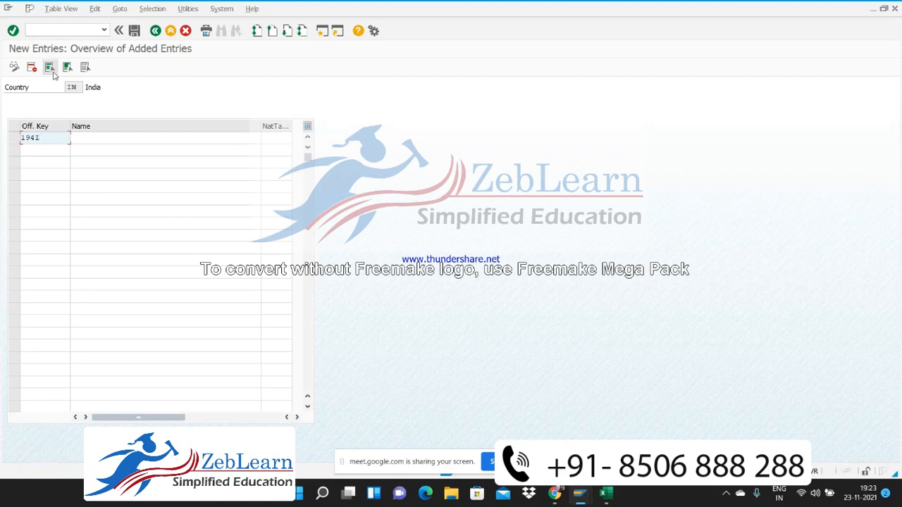
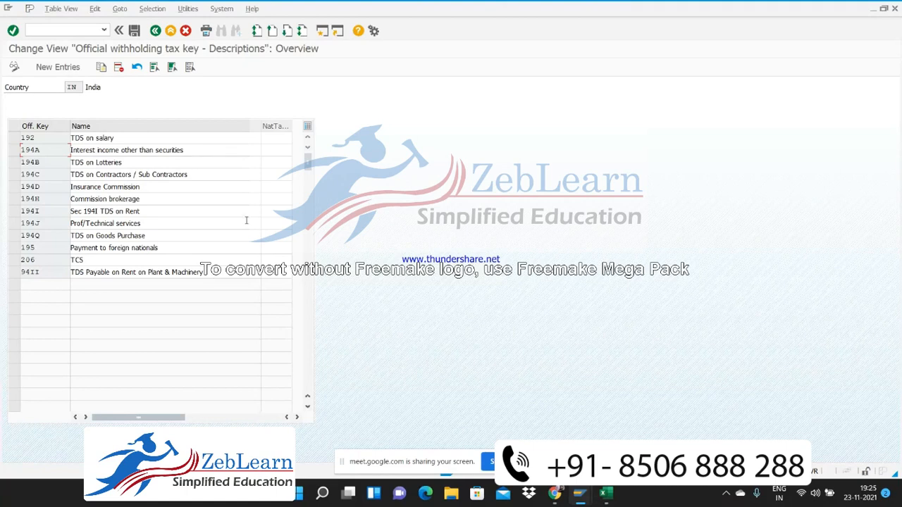
Abandon the blank new-key form and return to the Extended Withholding Tax Basic Settings tree
{"action": "left_click", "coordinate": [51, 68]}
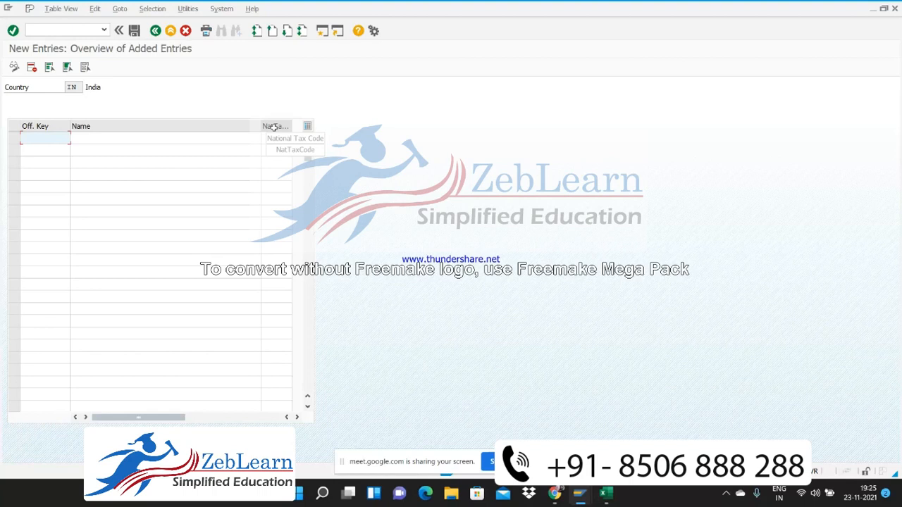
{"action": "left_click", "coordinate": [155, 30]}
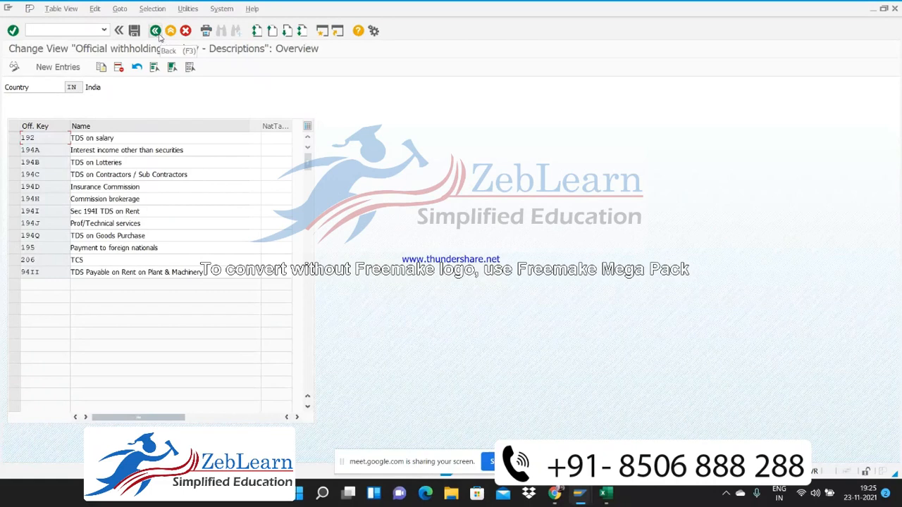
{"action": "left_click", "coordinate": [158, 33]}
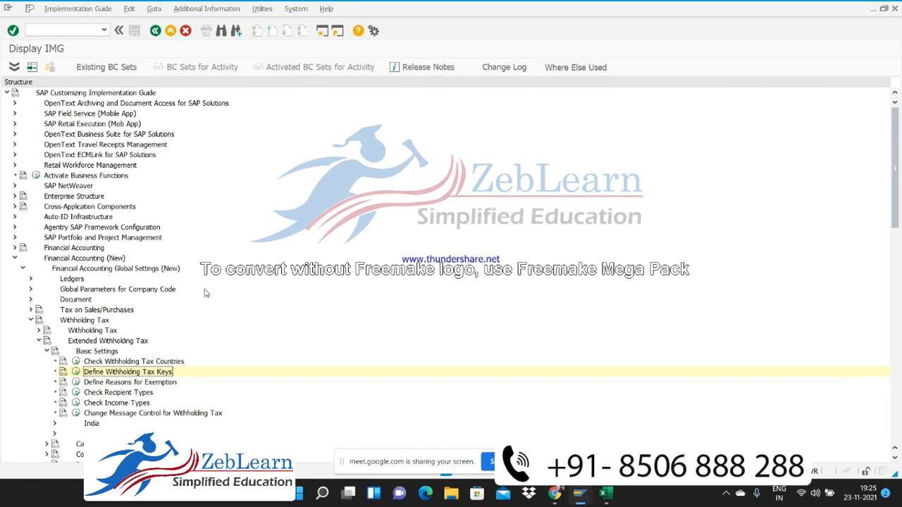
In the Excel worksheet, enter the label Rent in cell Q7
{"action": "key", "text": "alt+Tab"}
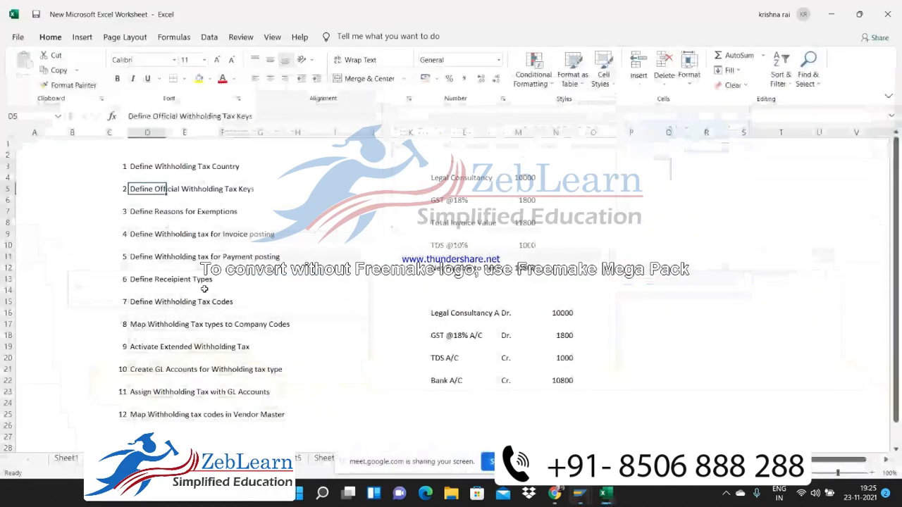
{"action": "key", "text": "Right"}
{"action": "key", "text": "Right"}
{"action": "key", "text": "Right"}
{"action": "key", "text": "Right"}
{"action": "key", "text": "Right"}
{"action": "key", "text": "Right"}
{"action": "key", "text": "Right"}
{"action": "key", "text": "Right"}
{"action": "key", "text": "Right"}
{"action": "key", "text": "Right"}
{"action": "key", "text": "Right"}
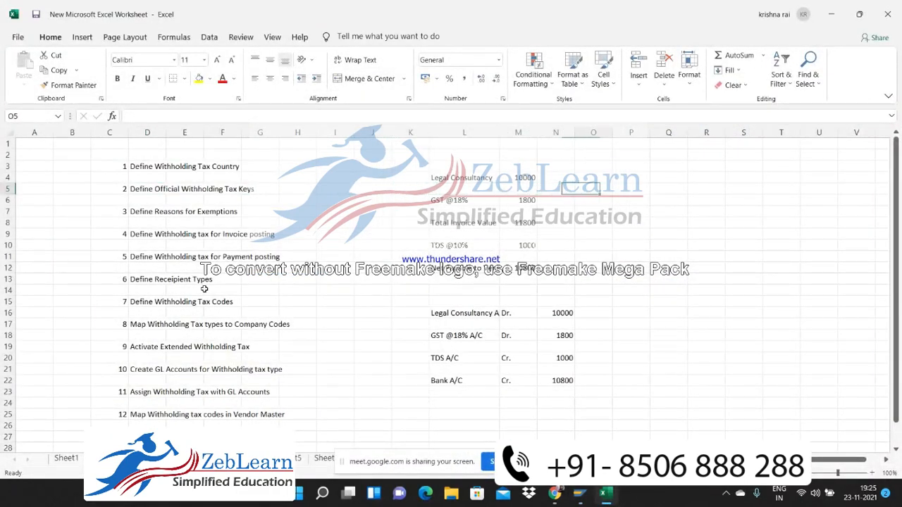
{"action": "key", "text": "Right"}
{"action": "key", "text": "Right"}
{"action": "key", "text": "Down"}
{"action": "key", "text": "Down"}
{"action": "type", "text": "Re"}
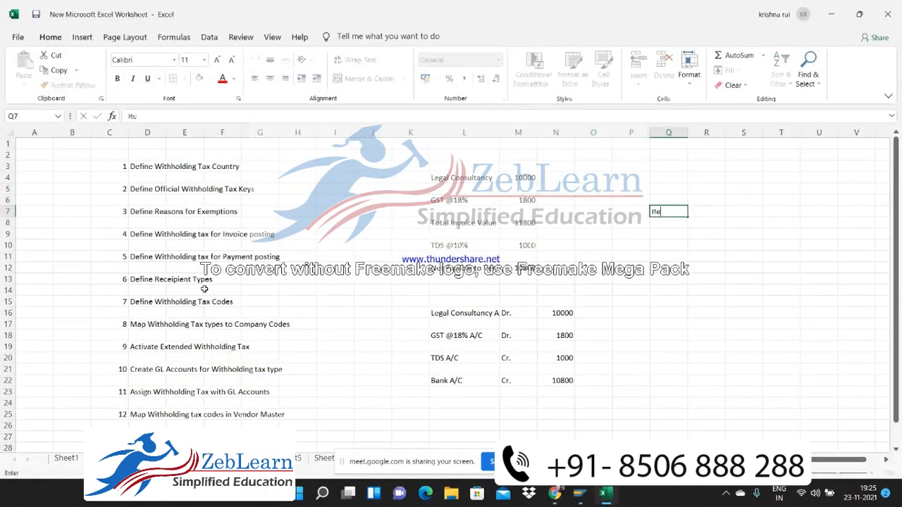
{"action": "type", "text": "nt\\"}
{"action": "key", "text": "BackSpace"}
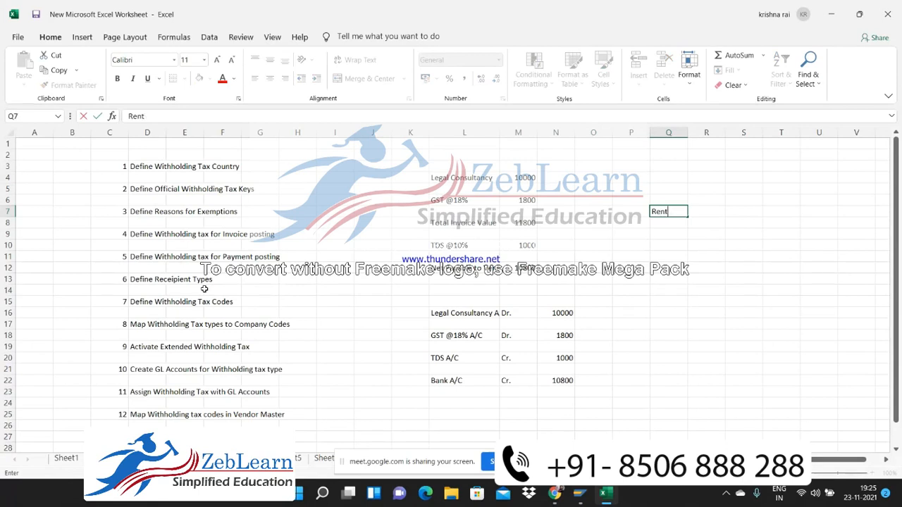
{"action": "key", "text": "Return"}
Place the amount 240000 in R7 beside Rent and go back to SAP
{"action": "key", "text": "Right"}
{"action": "key", "text": "Up"}
{"action": "key", "text": "Up"}
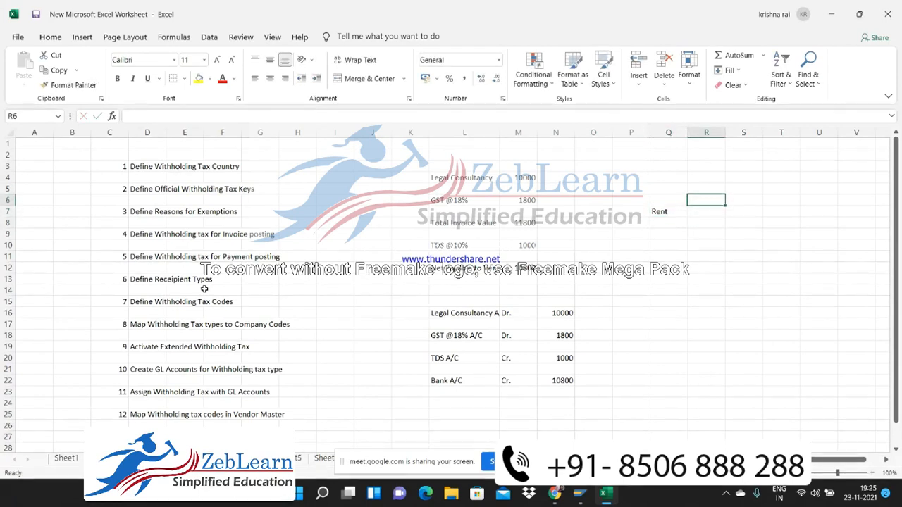
{"action": "type", "text": "240000"}
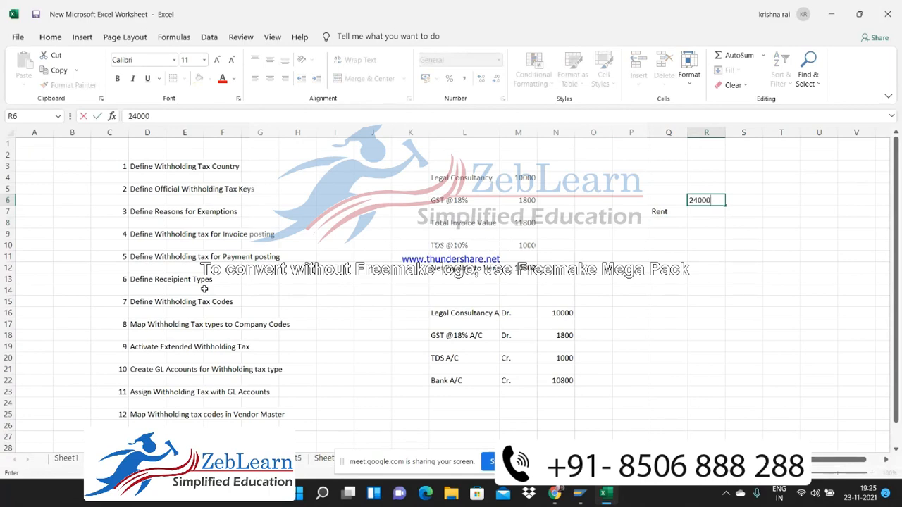
{"action": "key", "text": "Return"}
{"action": "key", "text": "Up"}
{"action": "key", "text": "ctrl+x"}
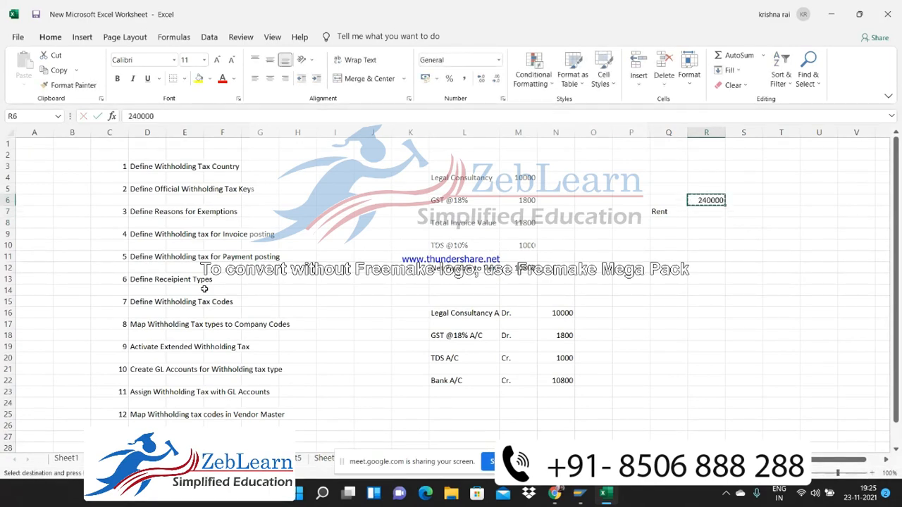
{"action": "key", "text": "Down"}
{"action": "key", "text": "ctrl+v"}
{"action": "key", "text": "shift+Left"}
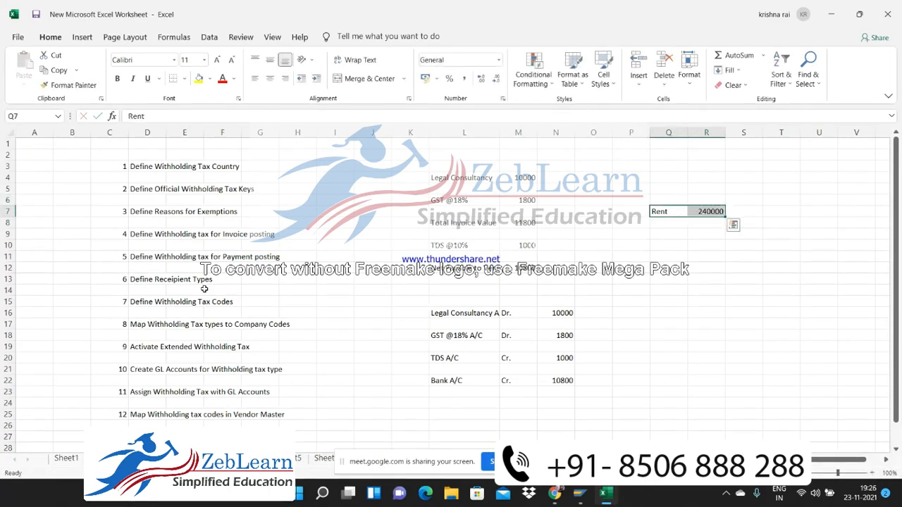
{"action": "key", "text": "alt+Tab"}
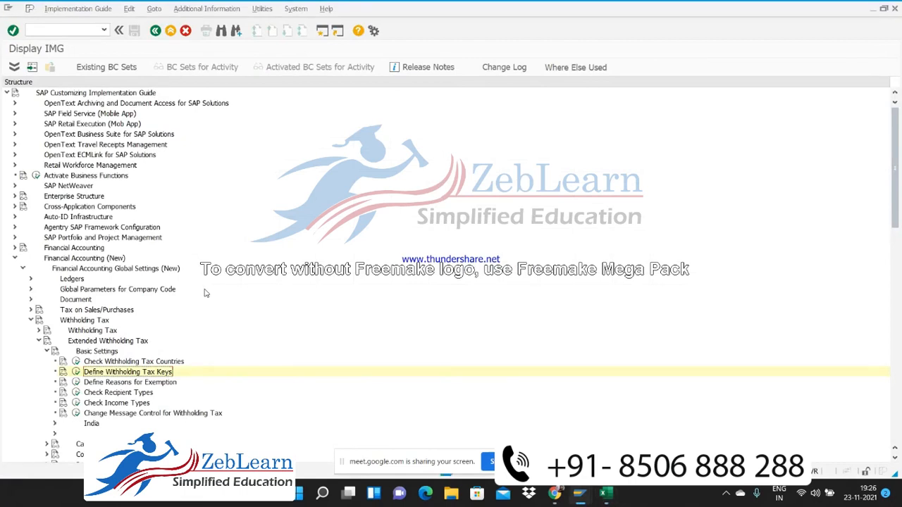
Run Define Reasons for Exemption and confirm work area IN
{"action": "key", "text": "Down"}
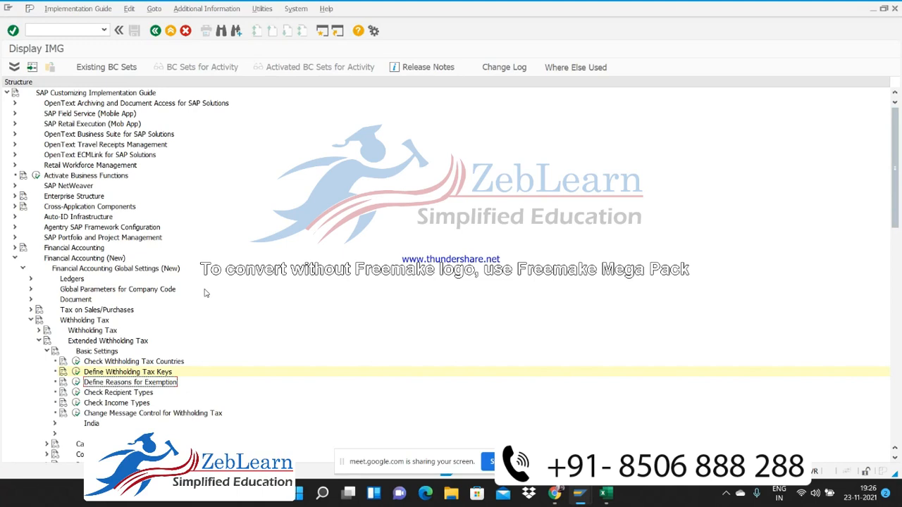
{"action": "left_click", "coordinate": [76, 382]}
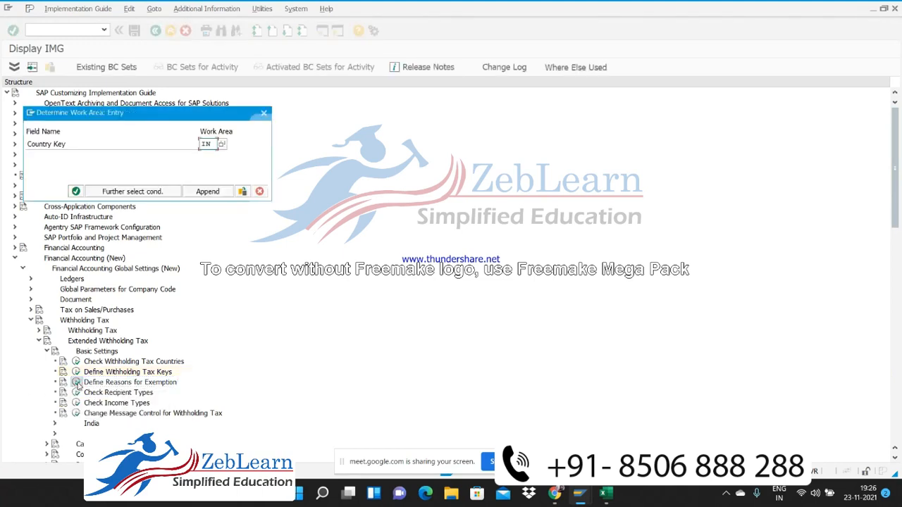
{"action": "key", "text": "Return"}
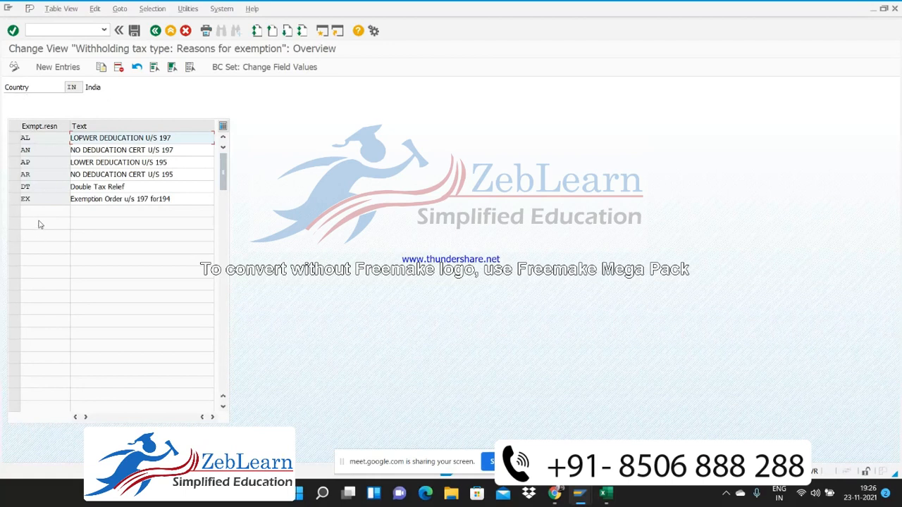
Add exemption reason RL, 'Exemption on RENT', and save it to the customizing request
{"action": "left_click", "coordinate": [64, 68]}
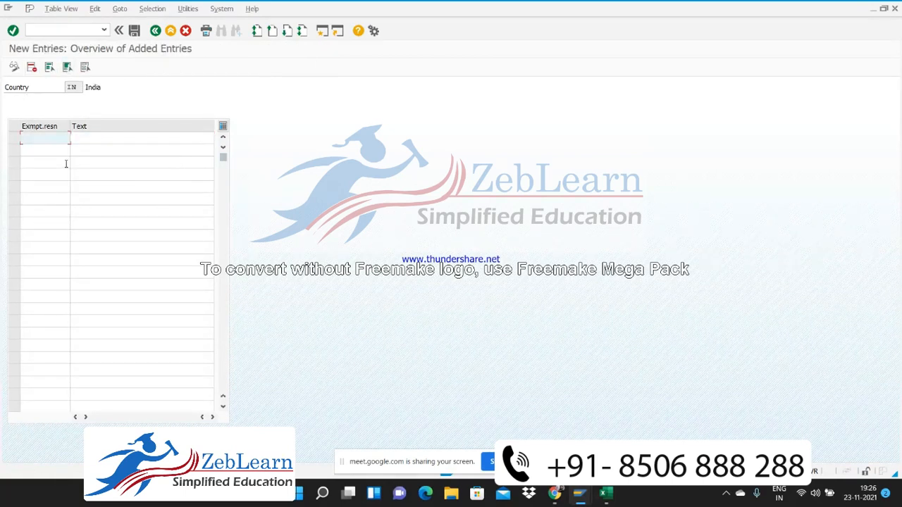
{"action": "type", "text": "R1"}
{"action": "key", "text": "Tab"}
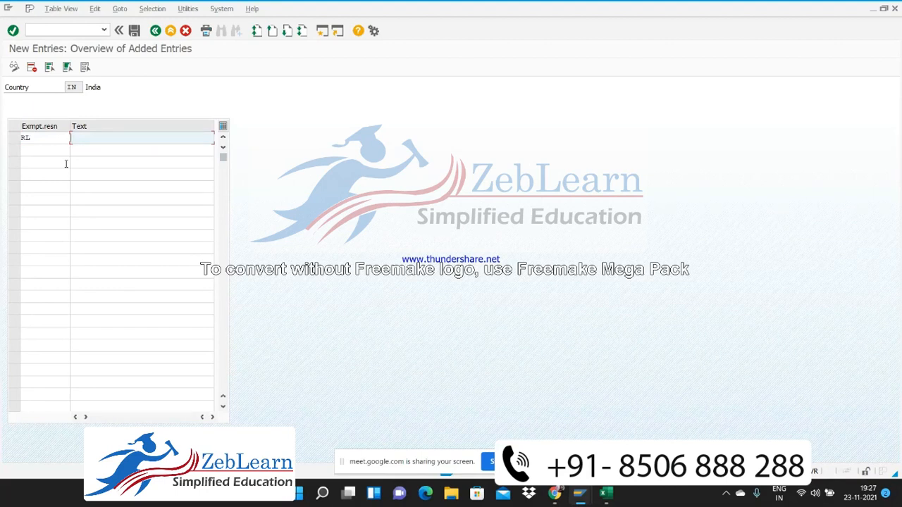
{"action": "type", "text": "Exemption on RENT"}
{"action": "left_click", "coordinate": [134, 31]}
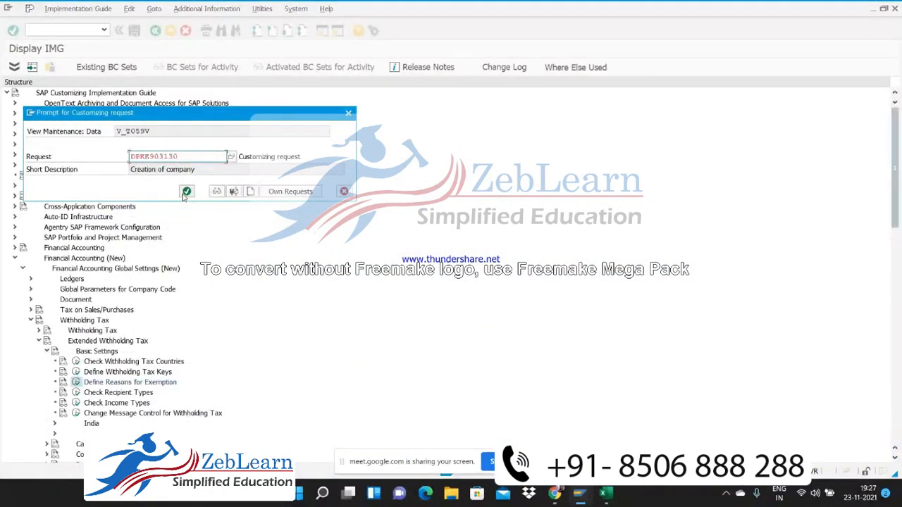
{"action": "left_click", "coordinate": [186, 191]}
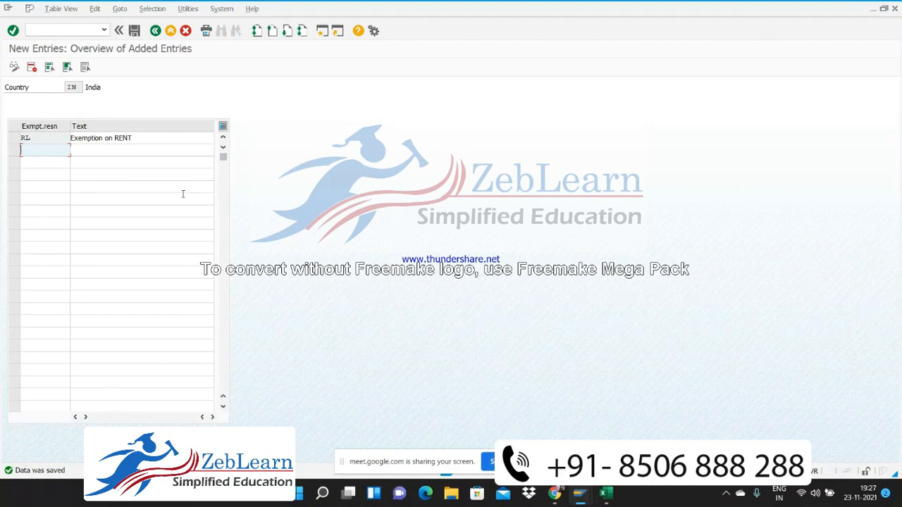
{"action": "left_click", "coordinate": [155, 30]}
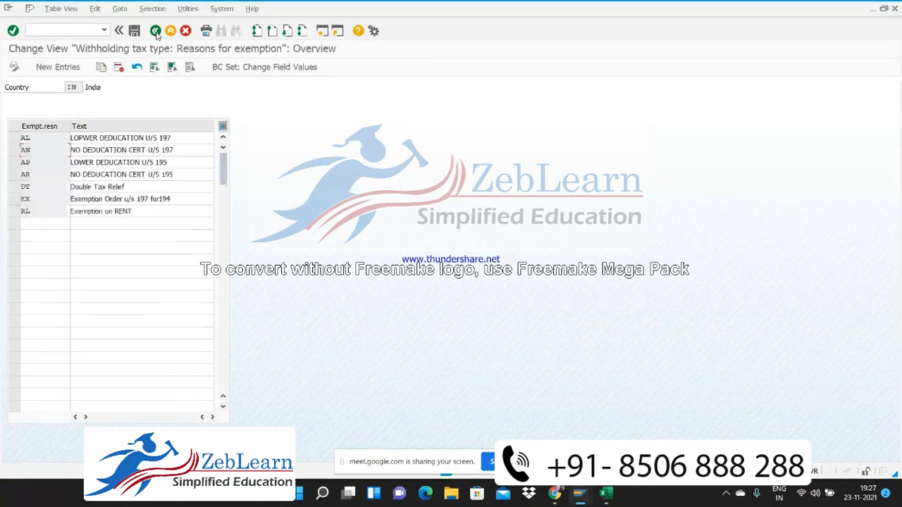
Review the RL 'Exemption on RENT' description, then return to the IMG tree
{"action": "left_click", "coordinate": [143, 211]}
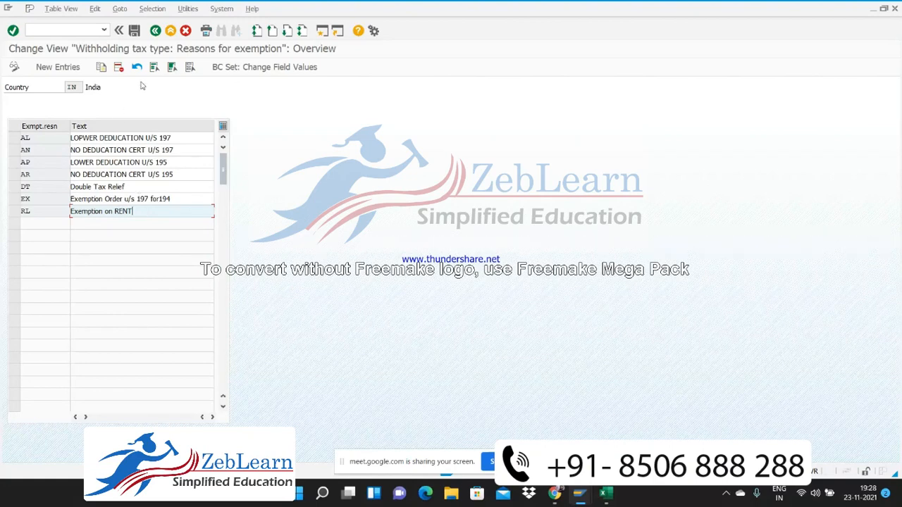
{"action": "left_click", "coordinate": [156, 31]}
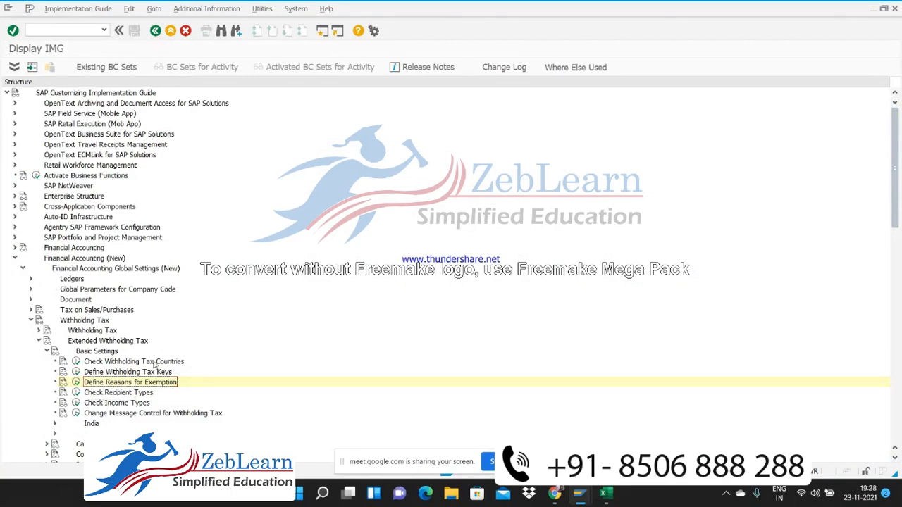
{"action": "key", "text": "alt+Tab"}
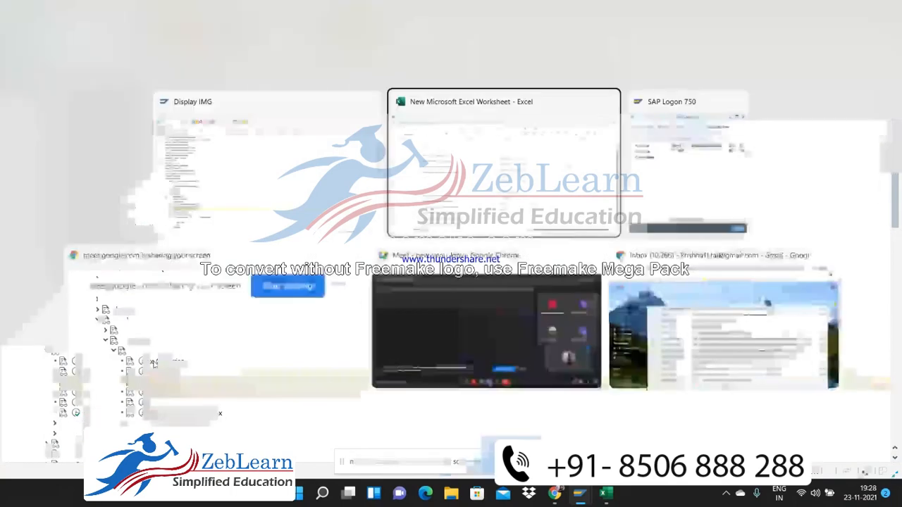
{"action": "key", "text": "Left"}
{"action": "key", "text": "Left"}
{"action": "key", "text": "Left"}
{"action": "key", "text": "Left"}
{"action": "key", "text": "Left"}
{"action": "key", "text": "Left"}
{"action": "key", "text": "Left"}
{"action": "key", "text": "Left"}
{"action": "key", "text": "Left"}
{"action": "key", "text": "Left"}
{"action": "key", "text": "Left"}
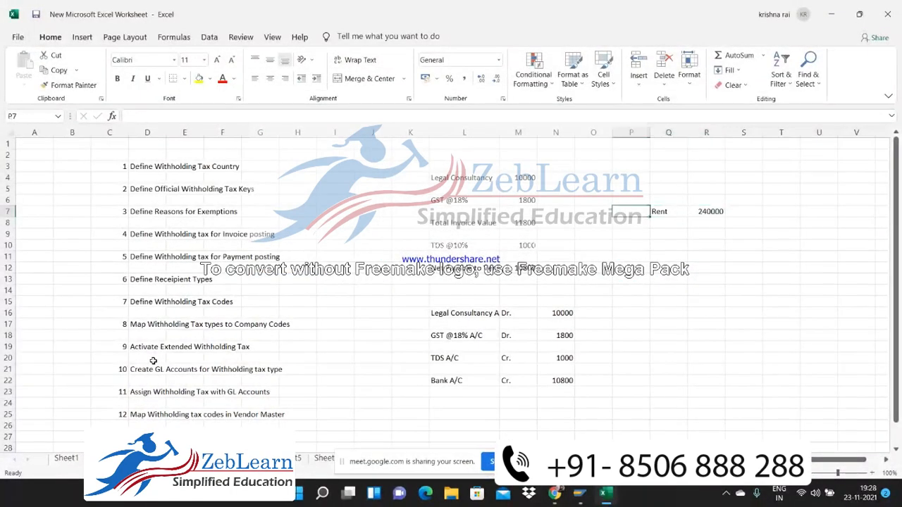
{"action": "key", "text": "Down"}
{"action": "key", "text": "Down"}
{"action": "key", "text": "Left"}
{"action": "key", "text": "Left"}
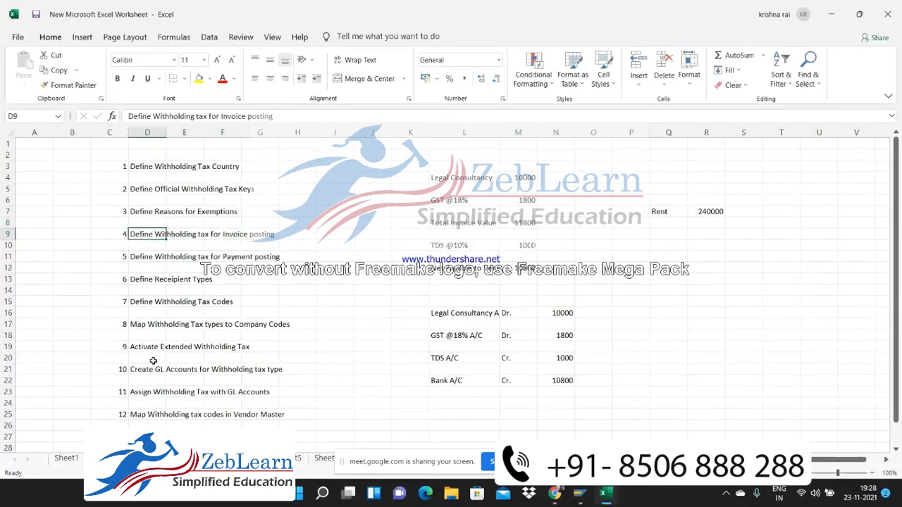
{"action": "key", "text": "alt+Tab"}
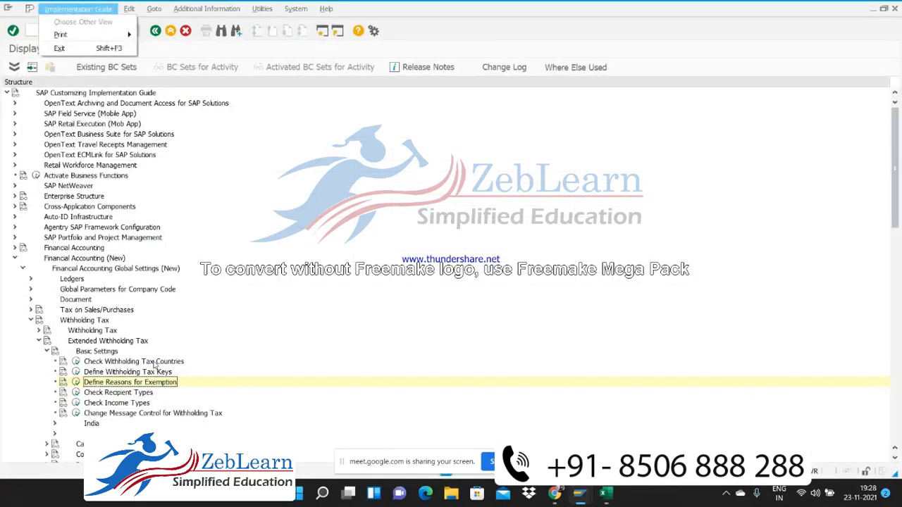
{"action": "key", "text": "Escape"}
{"action": "key", "text": "Escape"}
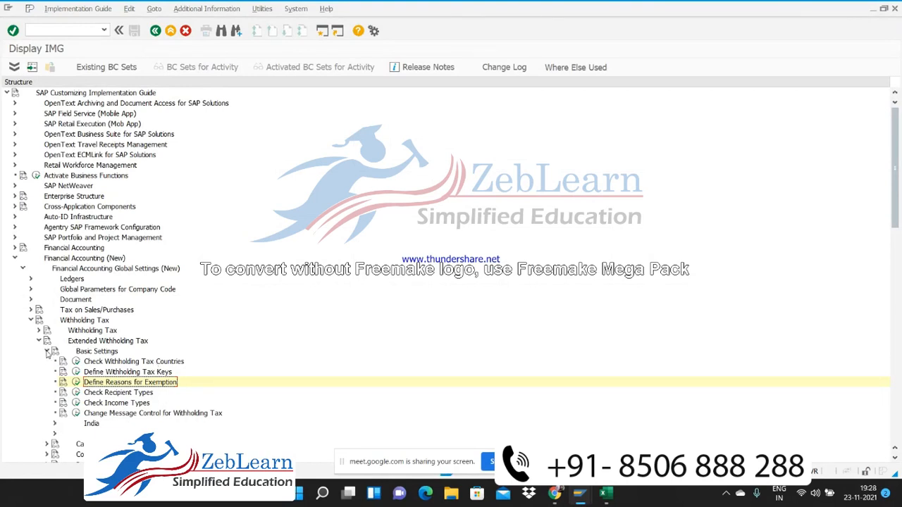
Execute Calculation > Withholding Tax Type > Define Withholding Tax Type for Invoice Posting for country IN
{"action": "left_click", "coordinate": [46, 352]}
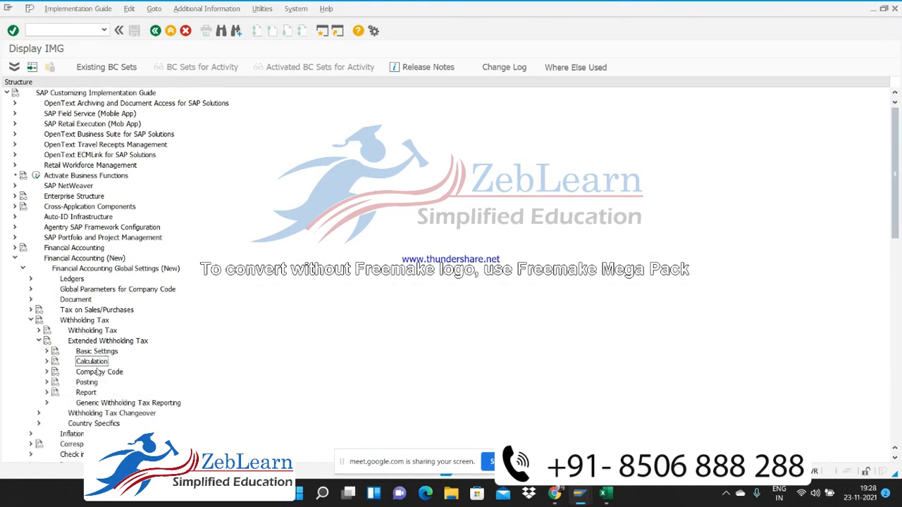
{"action": "left_click", "coordinate": [47, 361]}
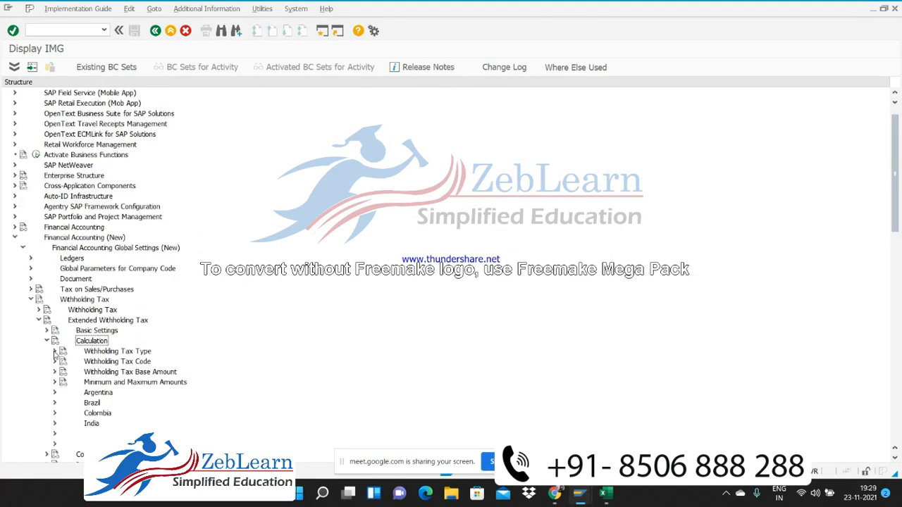
{"action": "left_click", "coordinate": [54, 350]}
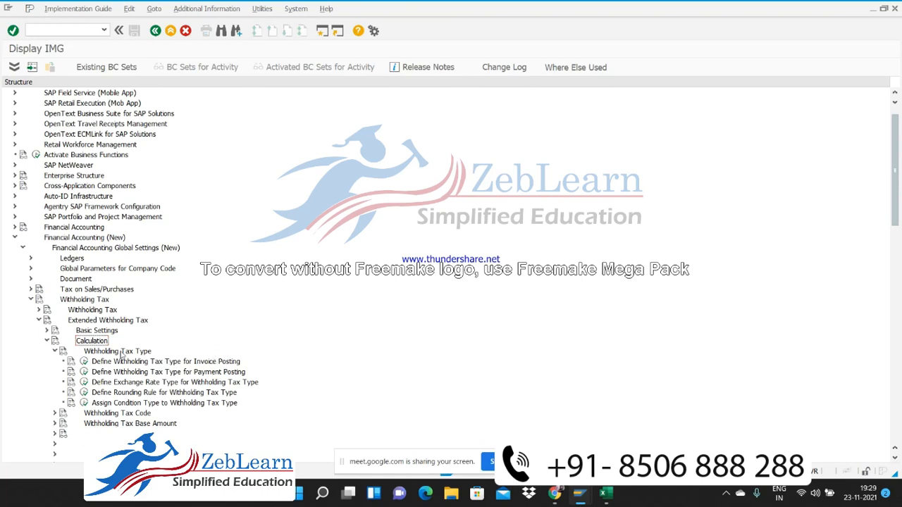
{"action": "left_click", "coordinate": [84, 363]}
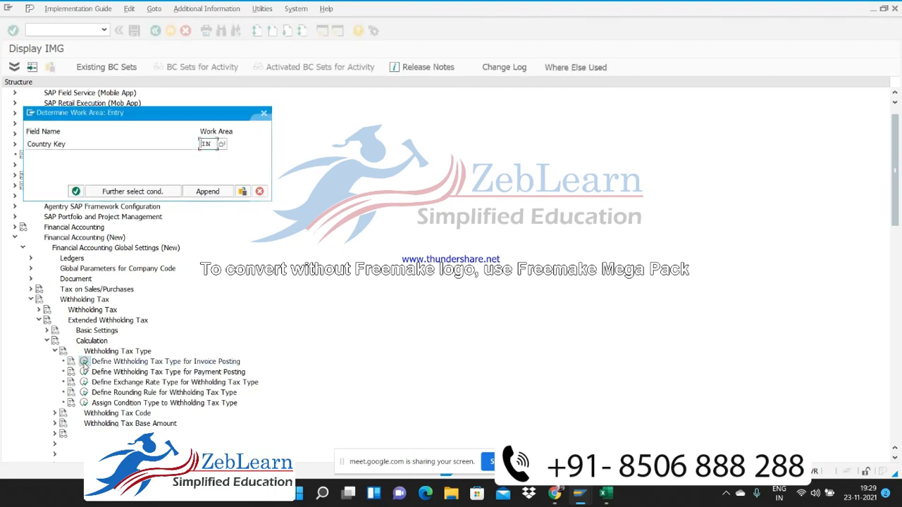
{"action": "key", "text": "Return"}
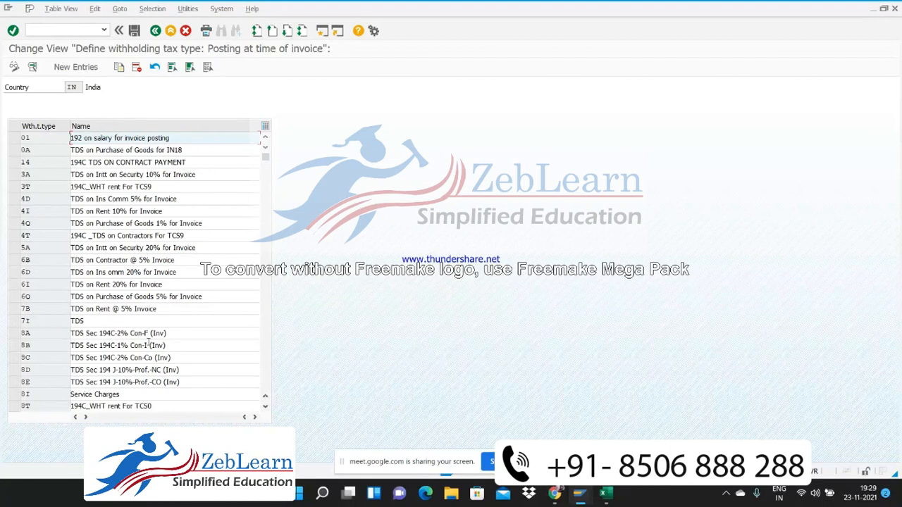
Select tax type 4I, TDS on Rent 10% for Invoice, and copy it as a template
{"action": "left_click", "coordinate": [162, 186]}
{"action": "key", "text": "Down"}
{"action": "key", "text": "Down"}
{"action": "key", "text": "Down"}
{"action": "key", "text": "Down"}
{"action": "key", "text": "Down"}
{"action": "key", "text": "Down"}
{"action": "key", "text": "Down"}
{"action": "key", "text": "Down"}
{"action": "key", "text": "Down"}
{"action": "key", "text": "Down"}
{"action": "key", "text": "Down"}
{"action": "key", "text": "Down"}
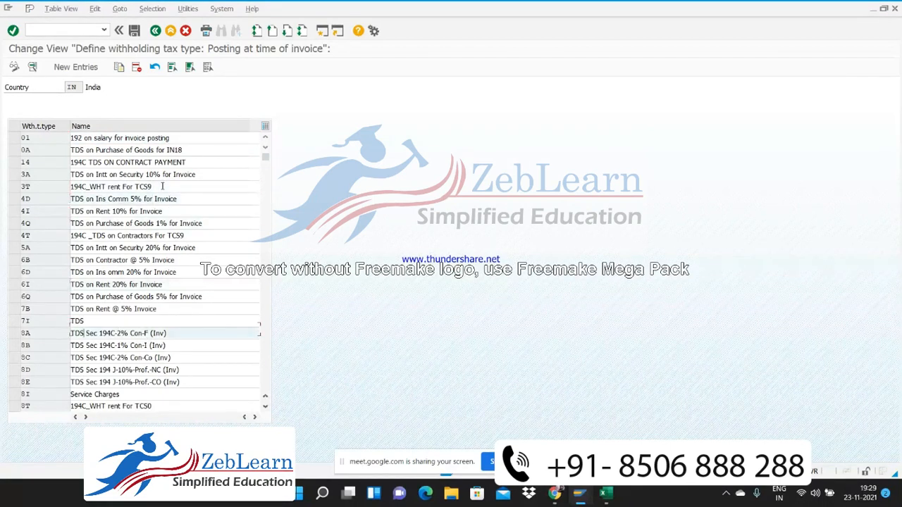
{"action": "key", "text": "Down"}
{"action": "key", "text": "Down"}
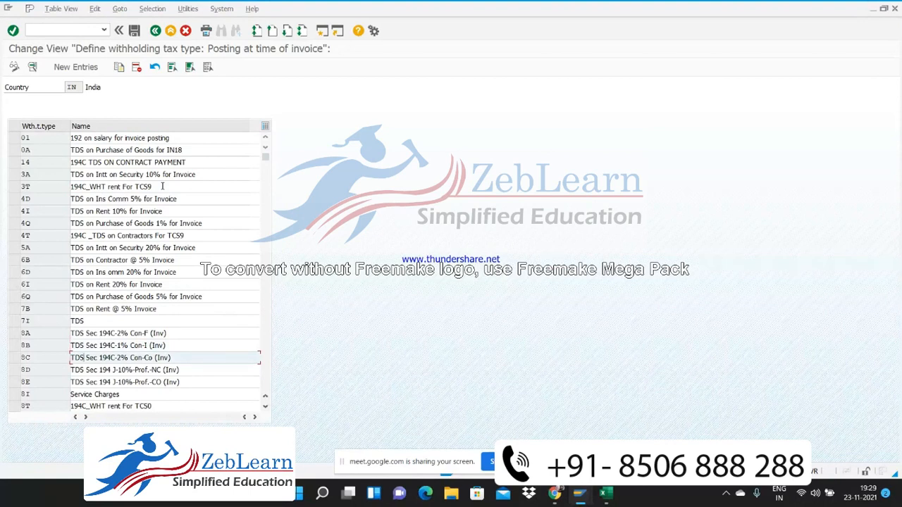
{"action": "key", "text": "Up"}
{"action": "key", "text": "Down"}
{"action": "key", "text": "Down"}
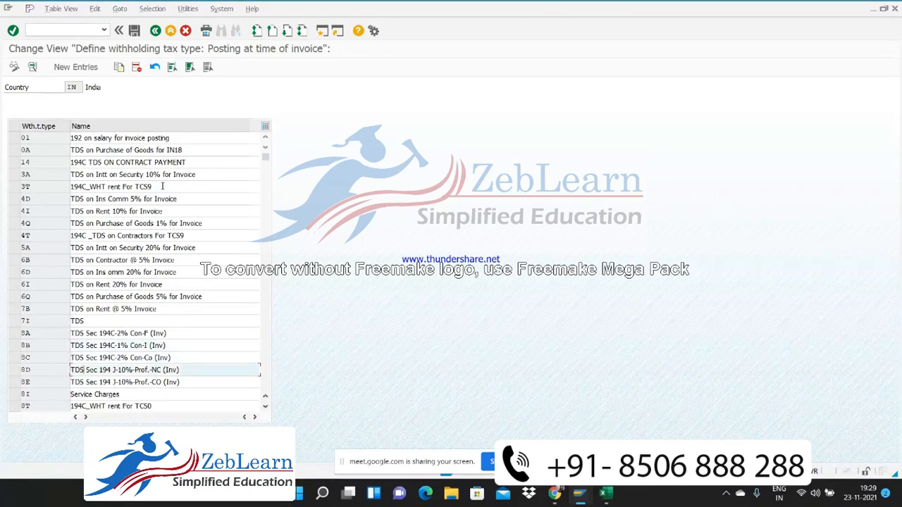
{"action": "key", "text": "Down"}
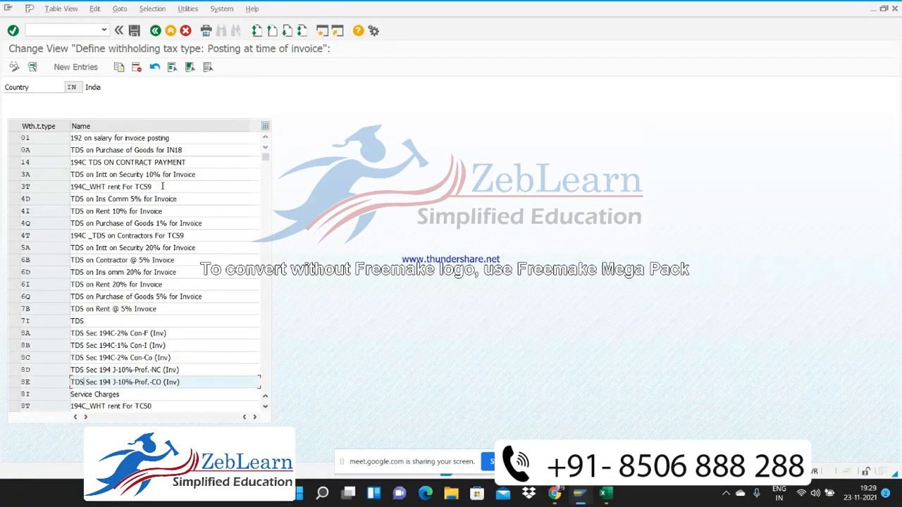
{"action": "key", "text": "Up"}
{"action": "key", "text": "Up"}
{"action": "key", "text": "Up"}
{"action": "key", "text": "Up"}
{"action": "key", "text": "Up"}
{"action": "key", "text": "Up"}
{"action": "key", "text": "Up"}
{"action": "key", "text": "Up"}
{"action": "key", "text": "Up"}
{"action": "key", "text": "Up"}
{"action": "key", "text": "Up"}
{"action": "key", "text": "Up"}
{"action": "key", "text": "Up"}
{"action": "key", "text": "Up"}
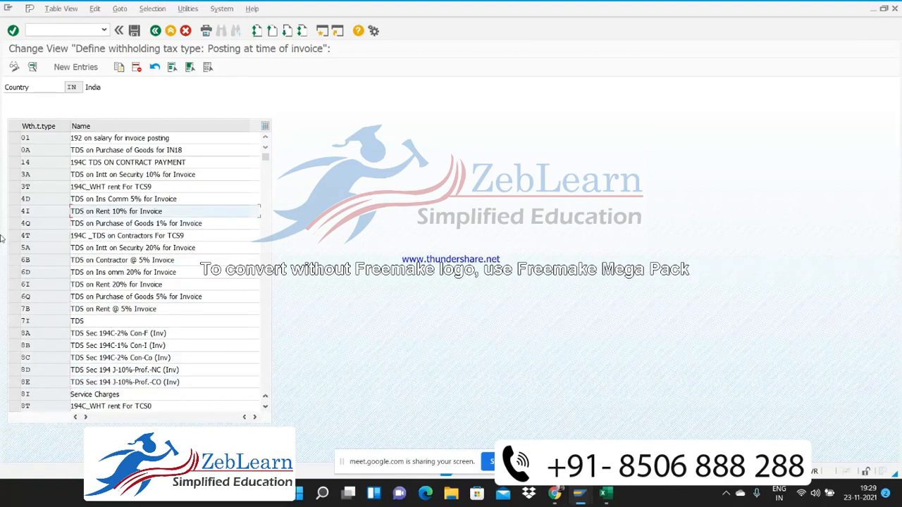
{"action": "left_click", "coordinate": [13, 212]}
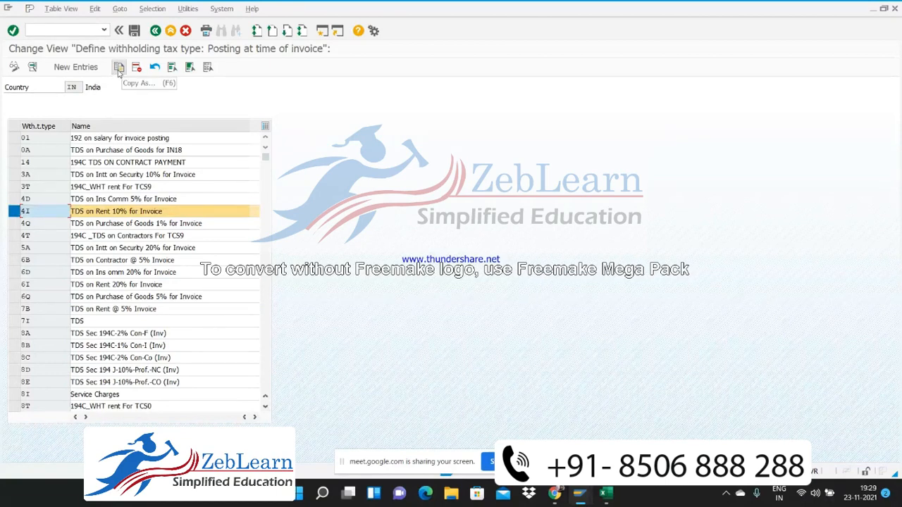
{"action": "left_click", "coordinate": [118, 74]}
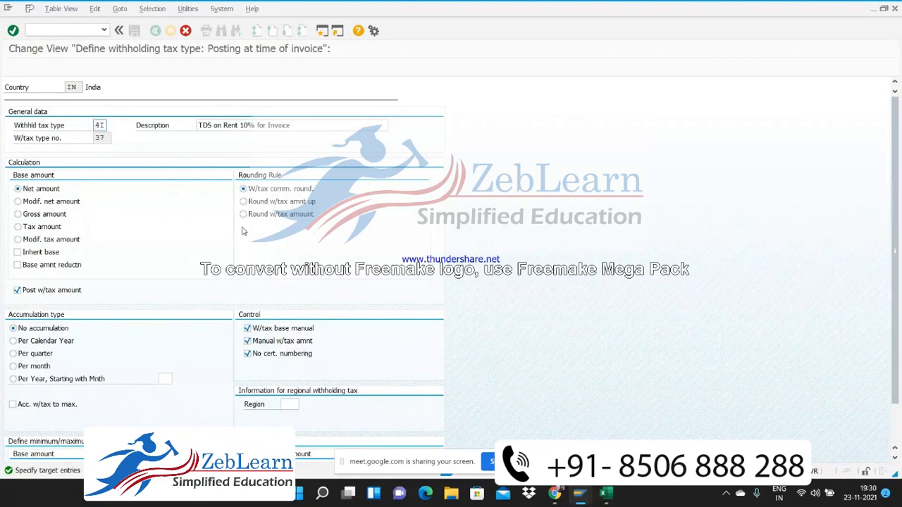
{"action": "key", "text": "alt+Tab"}
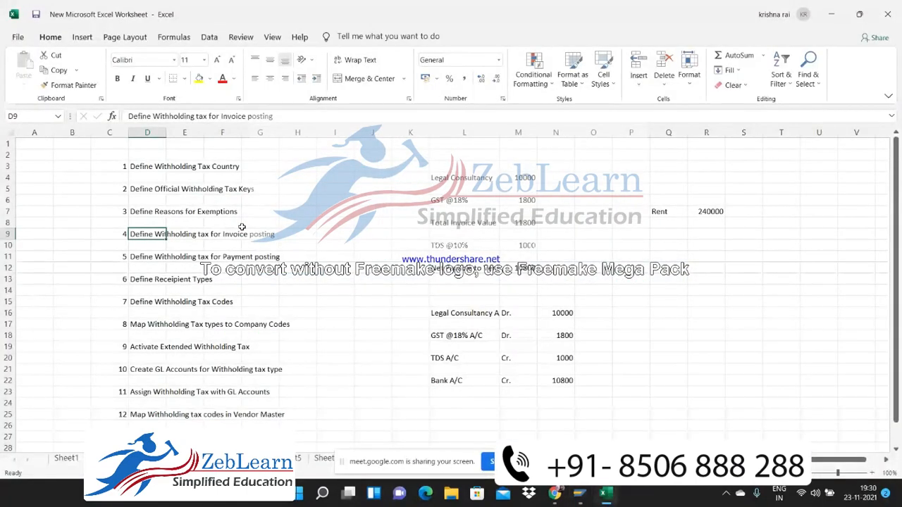
Clear the 240000 rent amount and enter section 194I in P7
{"action": "key", "text": "Up"}
{"action": "key", "text": "Up"}
{"action": "key", "text": "Up"}
{"action": "key", "text": "Up"}
{"action": "key", "text": "Up"}
{"action": "key", "text": "Up"}
{"action": "key", "text": "Right"}
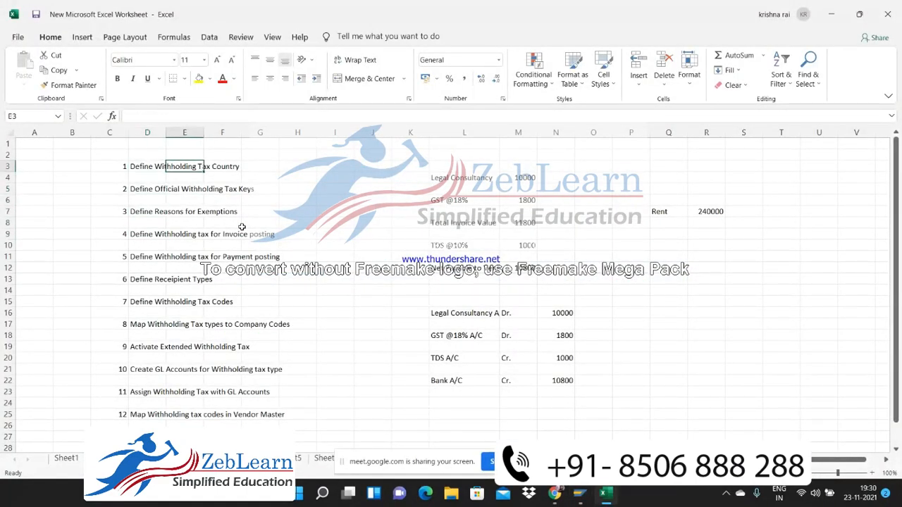
{"action": "key", "text": "Right"}
{"action": "key", "text": "Right"}
{"action": "key", "text": "Right"}
{"action": "key", "text": "Right"}
{"action": "key", "text": "Right"}
{"action": "key", "text": "Right"}
{"action": "key", "text": "Right"}
{"action": "key", "text": "Right"}
{"action": "key", "text": "Right"}
{"action": "key", "text": "Right"}
{"action": "key", "text": "Right"}
{"action": "key", "text": "Right"}
{"action": "key", "text": "Right"}
{"action": "key", "text": "Right"}
{"action": "key", "text": "Right"}
{"action": "key", "text": "Right"}
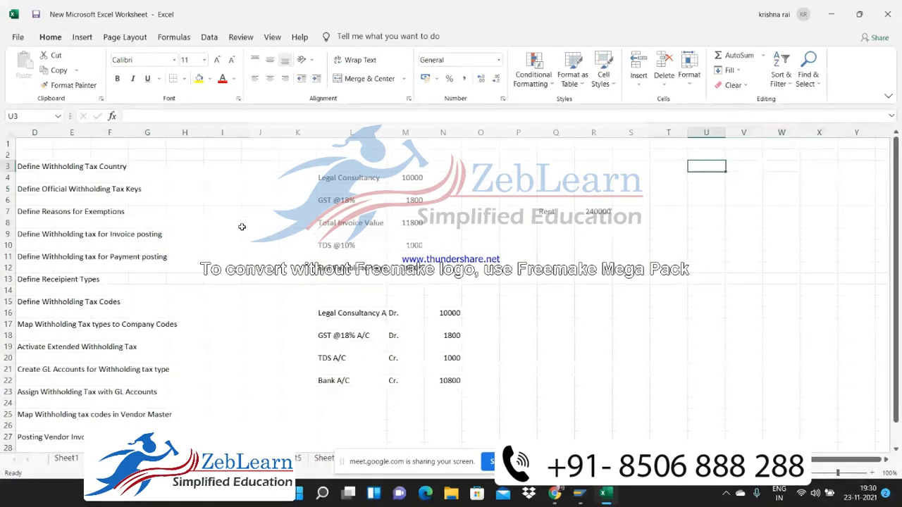
{"action": "key", "text": "Left"}
{"action": "key", "text": "Left"}
{"action": "key", "text": "Left"}
{"action": "key", "text": "Left"}
{"action": "key", "text": "Down"}
{"action": "key", "text": "Down"}
{"action": "key", "text": "Down"}
{"action": "key", "text": "Down"}
{"action": "key", "text": "Down"}
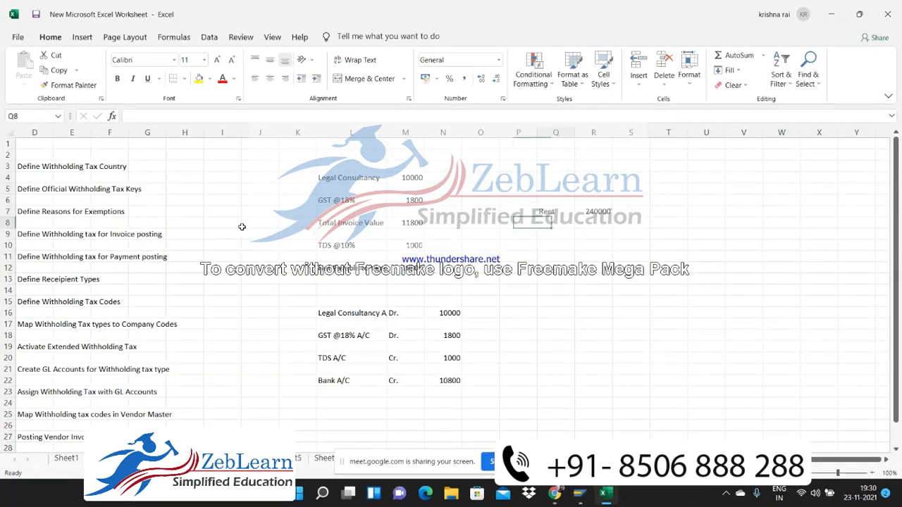
{"action": "key", "text": "Up"}
{"action": "key", "text": "Right"}
{"action": "key", "text": "Delete"}
{"action": "key", "text": "Left"}
{"action": "key", "text": "Left"}
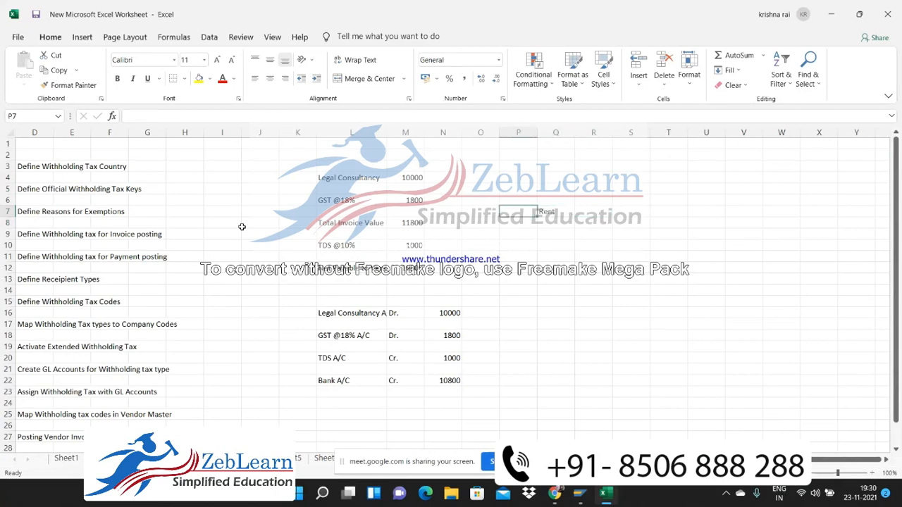
{"action": "type", "text": "19"}
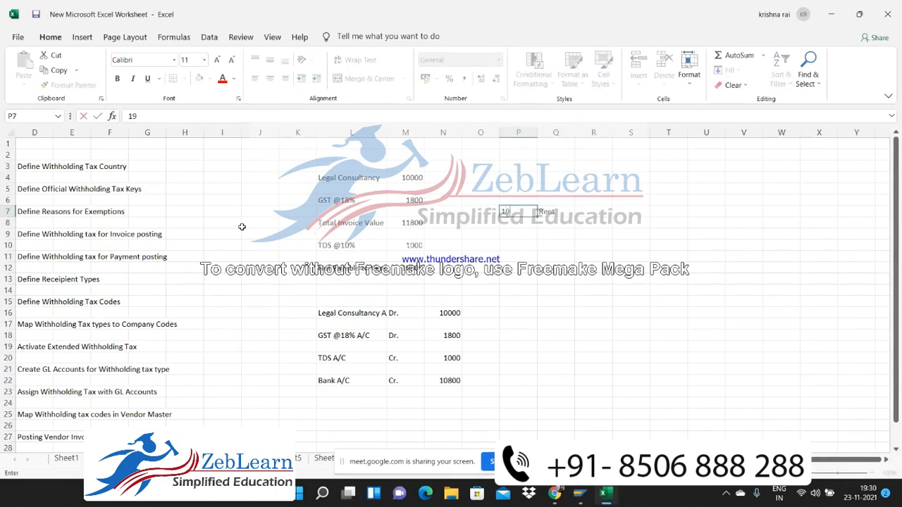
{"action": "type", "text": "4Ii"}
{"action": "key", "text": "Return"}
Enter the new tax type code C4 in R7 beside Rent
{"action": "key", "text": "Up"}
{"action": "key", "text": "Right"}
{"action": "key", "text": "Right"}
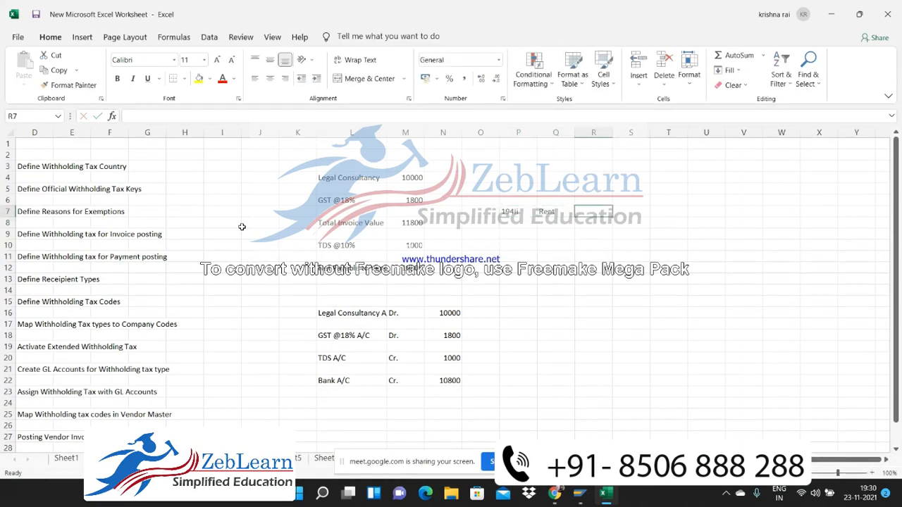
{"action": "key", "text": "alt+Tab"}
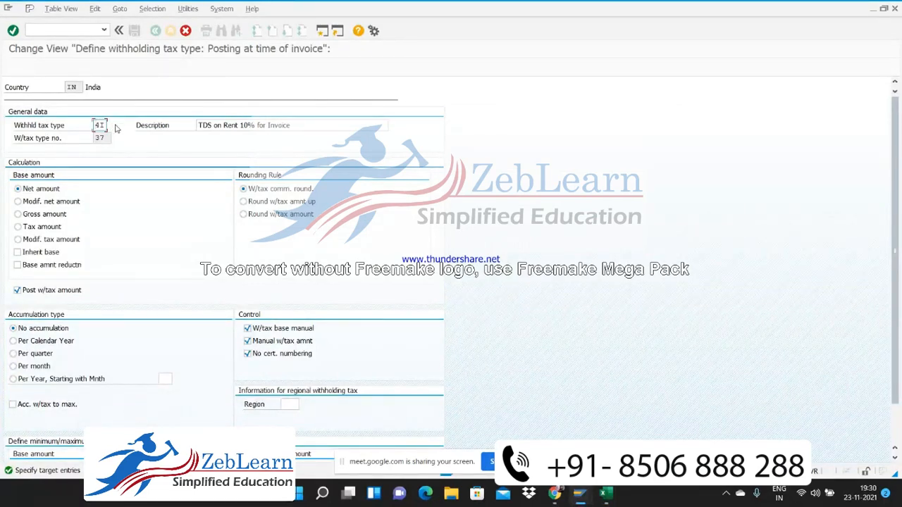
{"action": "key", "text": "alt+Tab"}
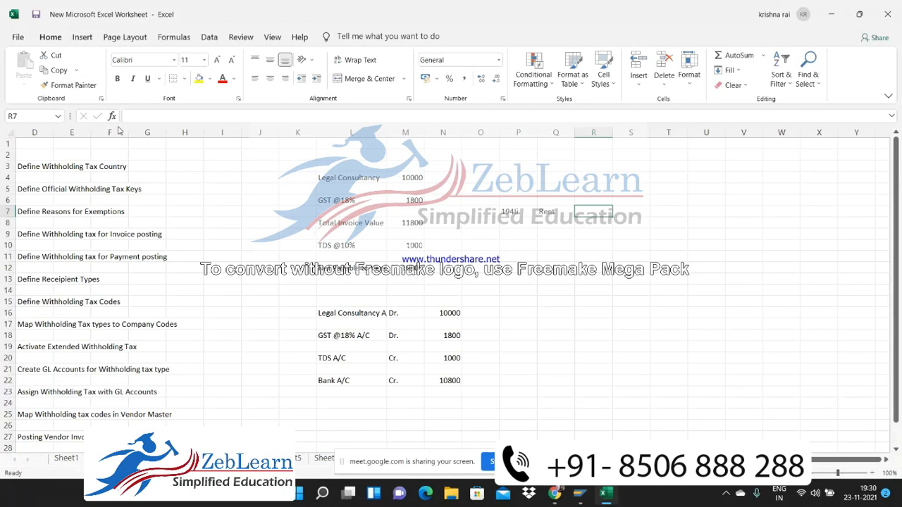
{"action": "type", "text": "C"}
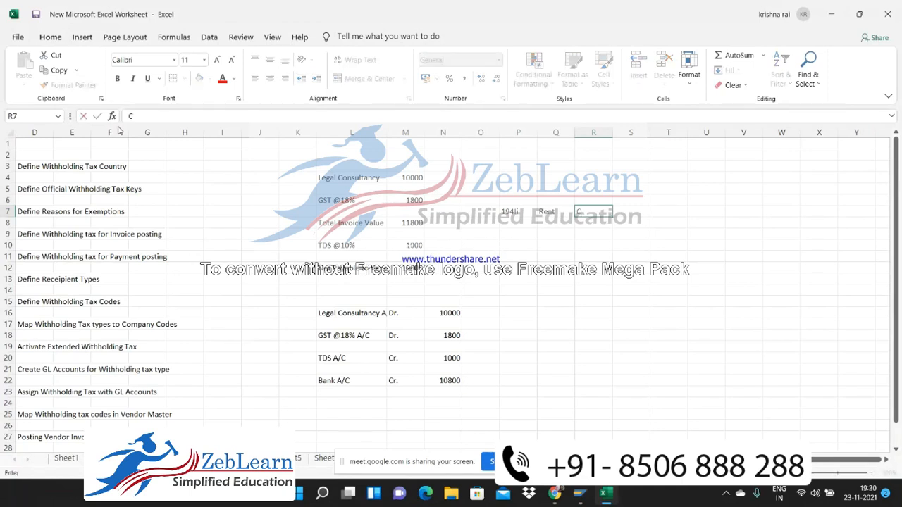
{"action": "type", "text": "4"}
{"action": "key", "text": "ctrl+Return"}
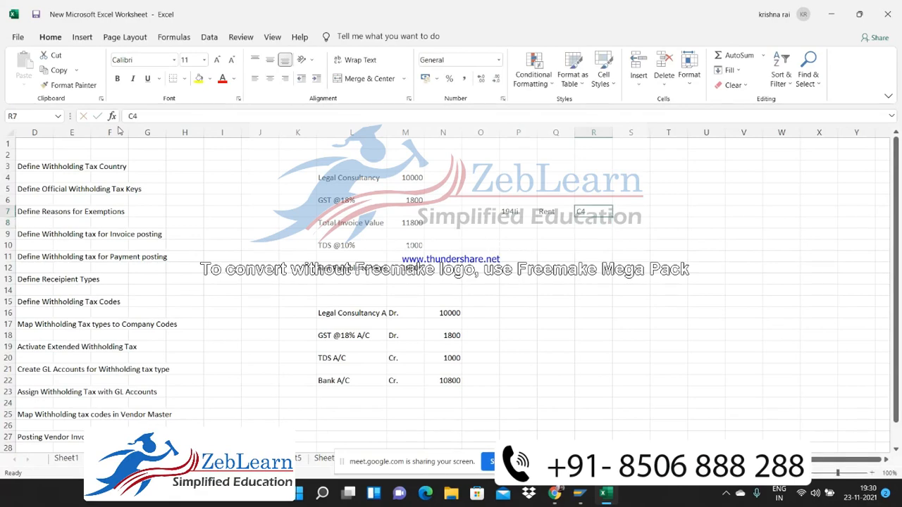
{"action": "key", "text": "alt+Tab"}
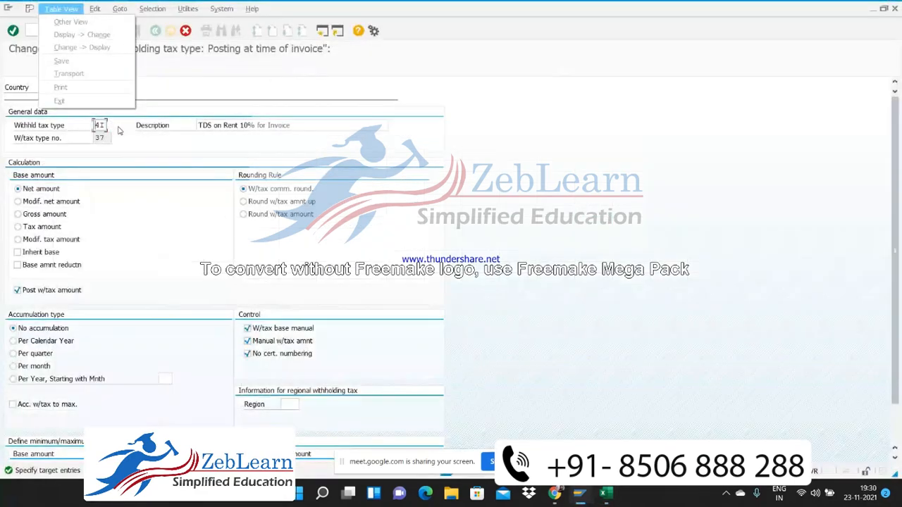
Copy the 4I description into Excel S7 and edit it to 'TDS on Rent 2% for Invoice'
{"action": "key", "text": "alt+Tab"}
{"action": "key", "text": "alt+Tab"}
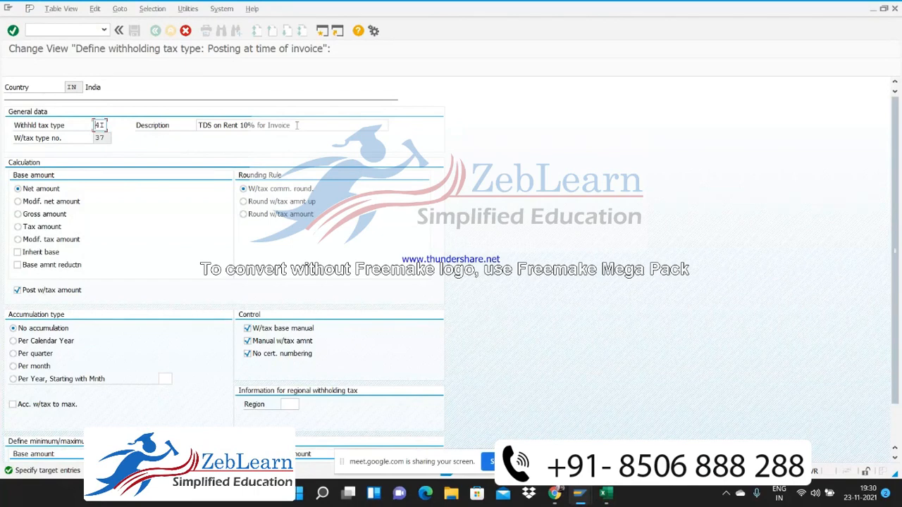
{"action": "left_click_drag", "start_coordinate": [296, 125], "coordinate": [186, 129]}
{"action": "key", "text": "ctrl+c"}
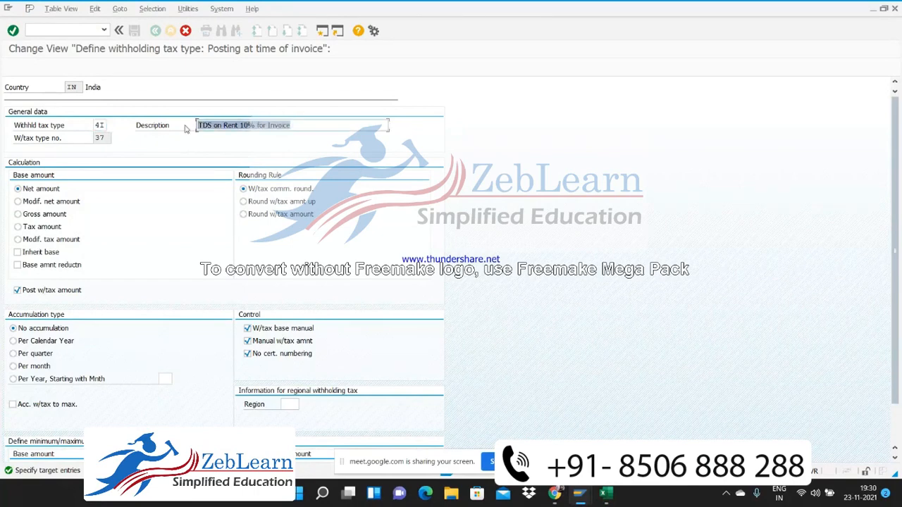
{"action": "key", "text": "alt+Tab"}
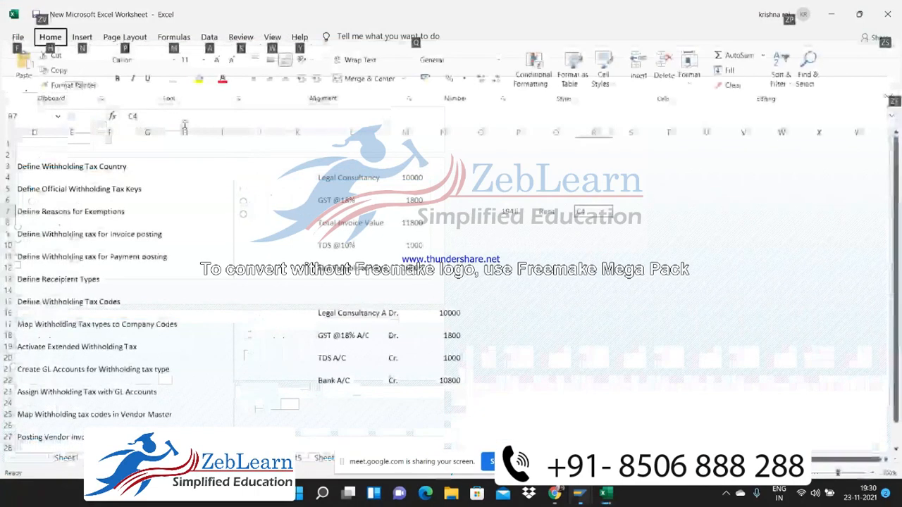
{"action": "key", "text": "Escape"}
{"action": "key", "text": "Right"}
{"action": "key", "text": "ctrl+v"}
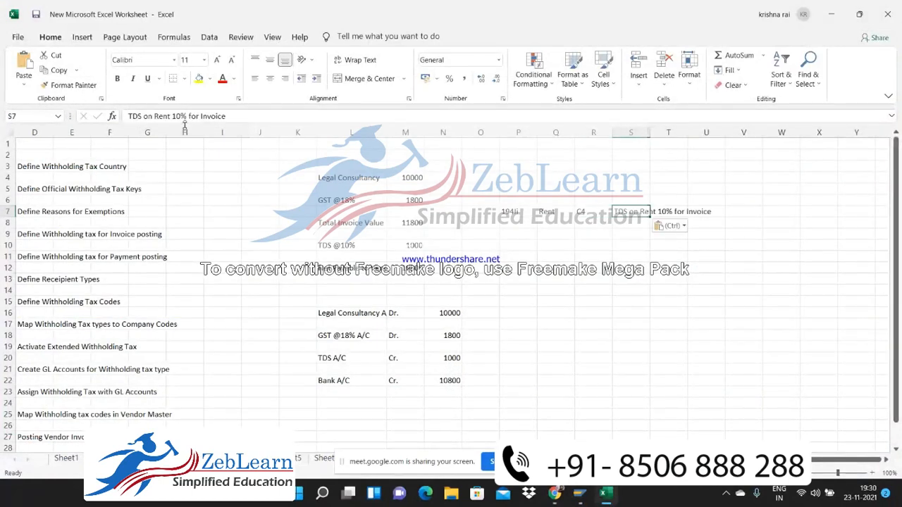
{"action": "key", "text": "F2"}
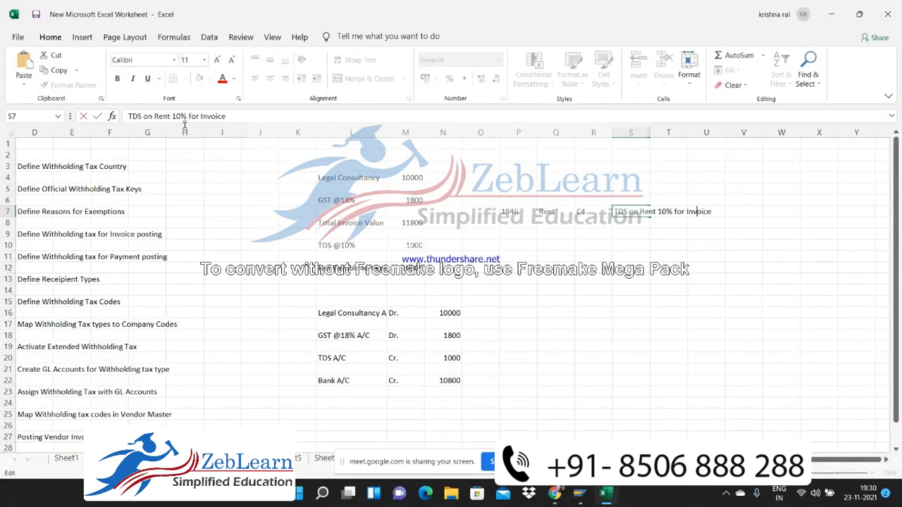
{"action": "key", "text": "ctrl+Left"}
{"action": "key", "text": "ctrl+Left"}
{"action": "key", "text": "Left"}
{"action": "key", "text": "Left"}
{"action": "key", "text": "Left"}
{"action": "key", "text": "Left"}
{"action": "key", "text": "Delete"}
{"action": "key", "text": "Delete"}
{"action": "type", "text": "2"}
{"action": "key", "text": "ctrl+Return"}
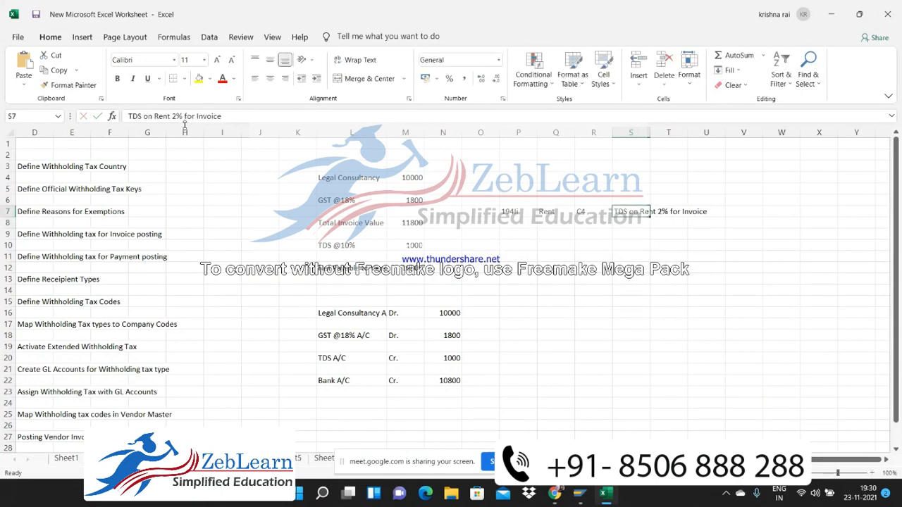
{"action": "key", "text": "alt+Tab"}
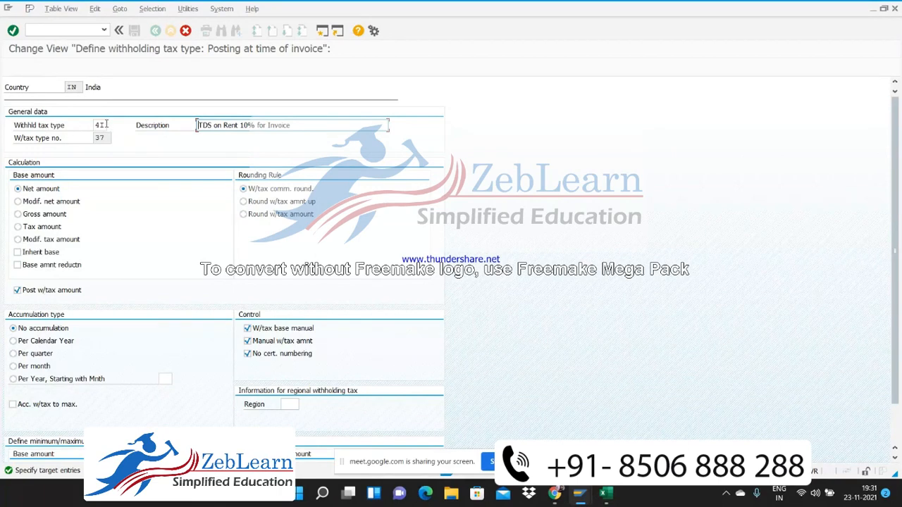
Change the copied withholding tax type key from 4I to C4
{"action": "key", "text": "alt+Tab"}
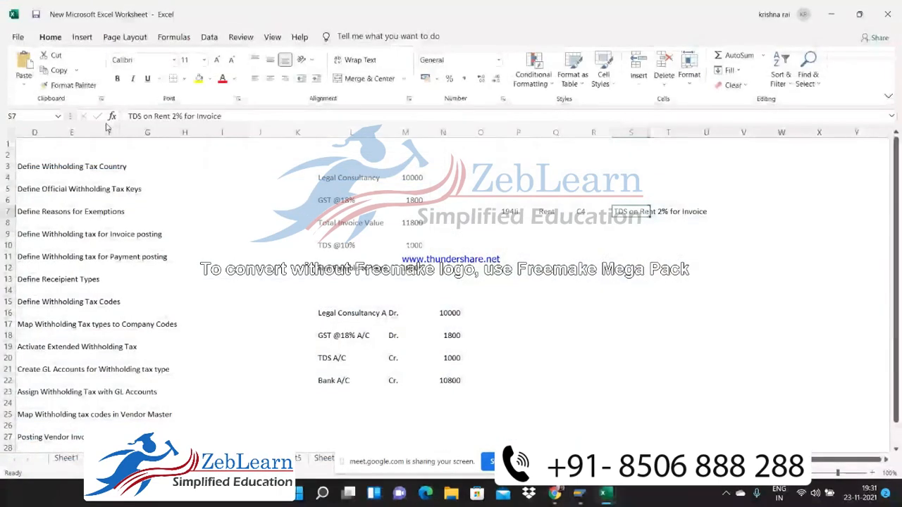
{"action": "key", "text": "alt+Tab"}
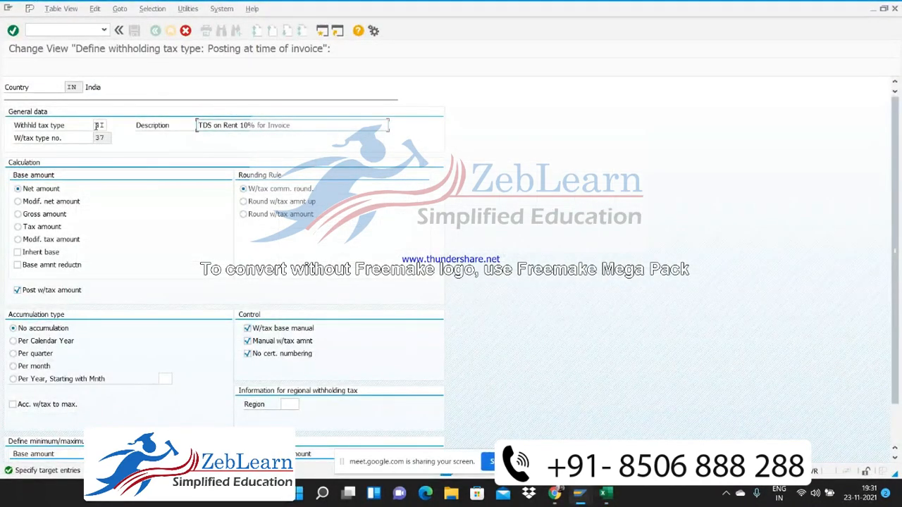
{"action": "left_click", "coordinate": [102, 125]}
{"action": "type", "text": "C4"}
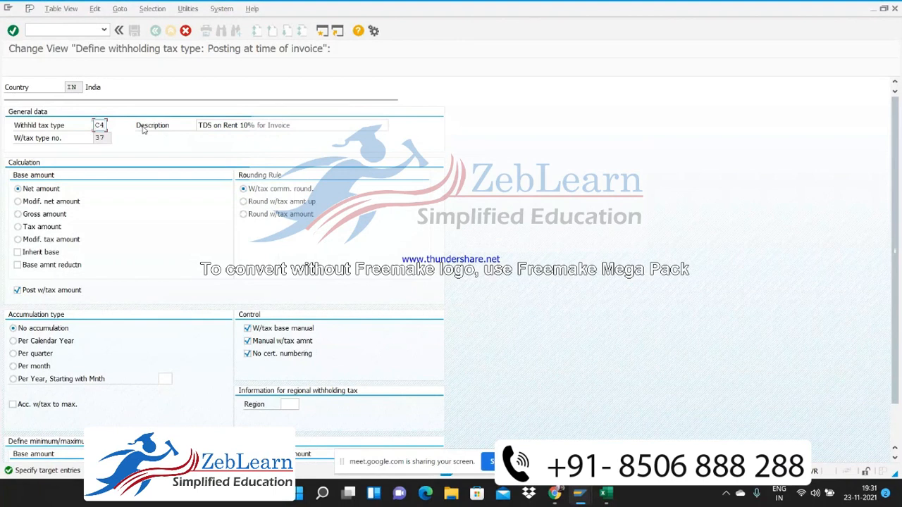
Rewrite the description to read 'TDS on Rent 2% for Invoice'
{"action": "left_click", "coordinate": [295, 126]}
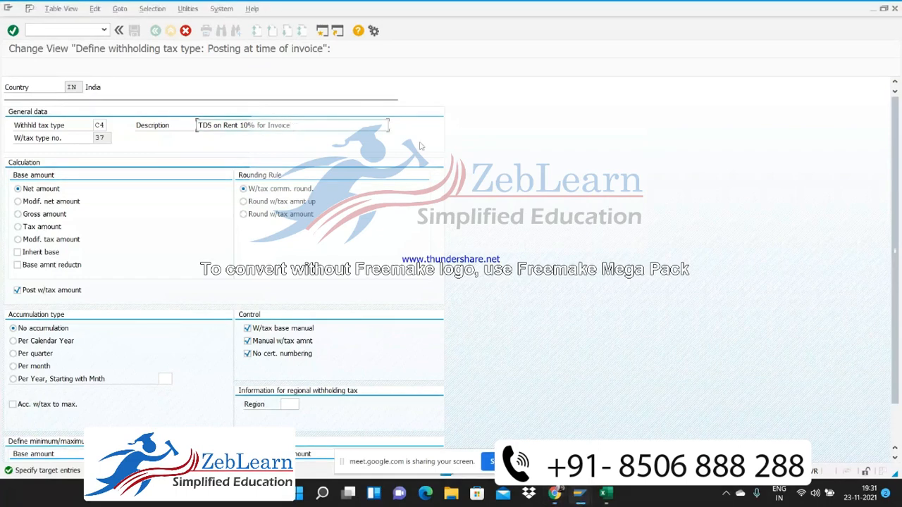
{"action": "key", "text": "alt+Tab"}
{"action": "key", "text": "alt+Tab"}
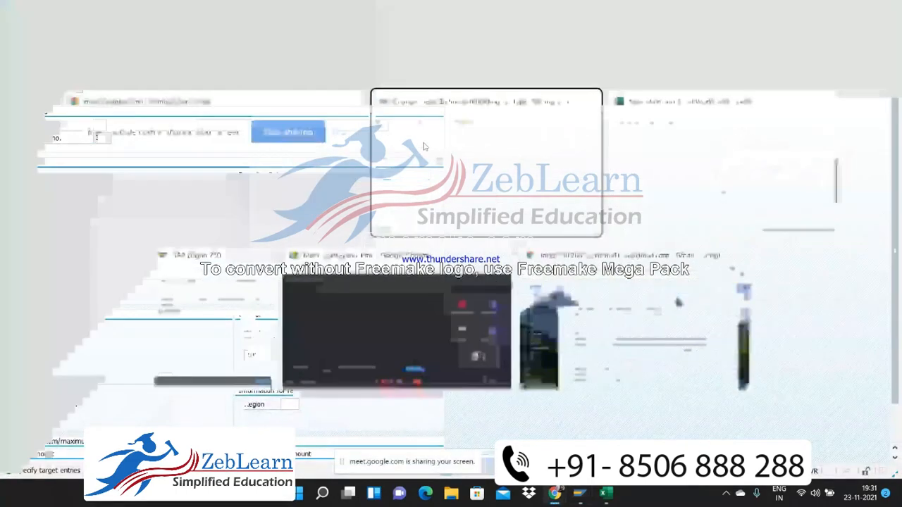
{"action": "key", "text": "alt+Tab"}
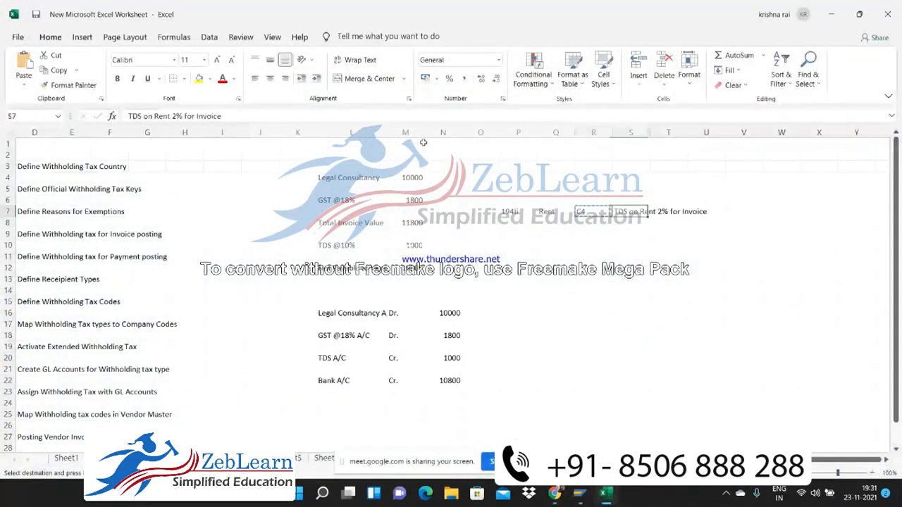
{"action": "key", "text": "alt+Tab"}
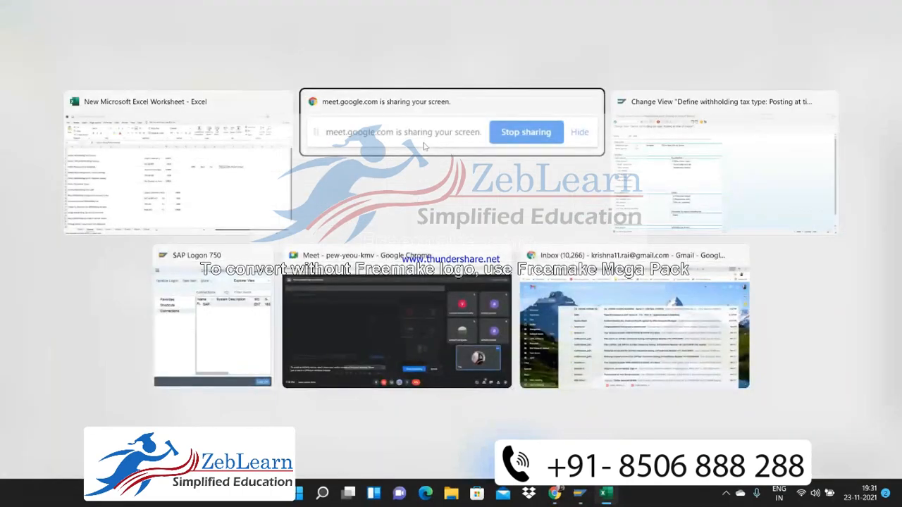
{"action": "key", "text": "Escape"}
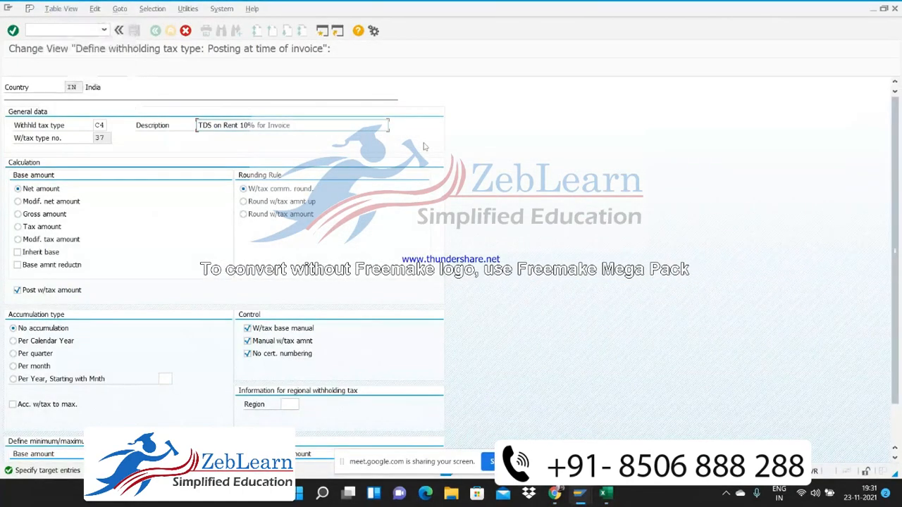
{"action": "key", "text": "BackSpace"}
{"action": "key", "text": "BackSpace"}
{"action": "key", "text": "BackSpace"}
{"action": "key", "text": "BackSpace"}
{"action": "key", "text": "BackSpace"}
{"action": "key", "text": "BackSpace"}
{"action": "key", "text": "BackSpace"}
{"action": "key", "text": "BackSpace"}
{"action": "key", "text": "BackSpace"}
{"action": "key", "text": "BackSpace"}
{"action": "key", "text": "BackSpace"}
{"action": "key", "text": "BackSpace"}
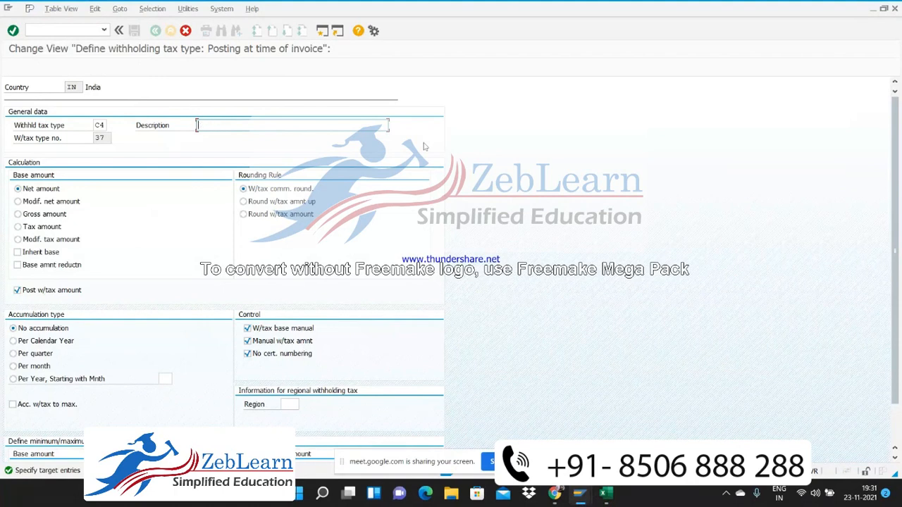
{"action": "type", "text": "TDS on Rent 2% for Invoice"}
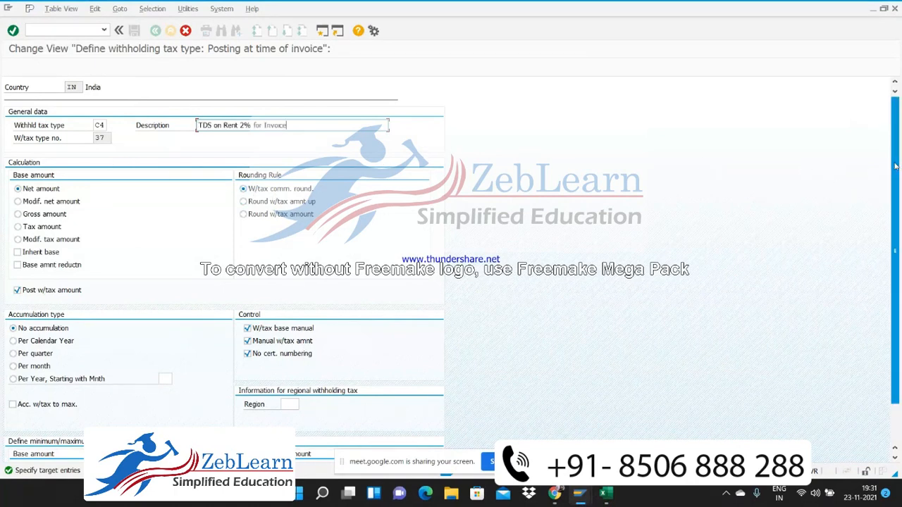
{"action": "scroll", "coordinate": [894, 165], "scroll_direction": "down", "scroll_amount": 2}
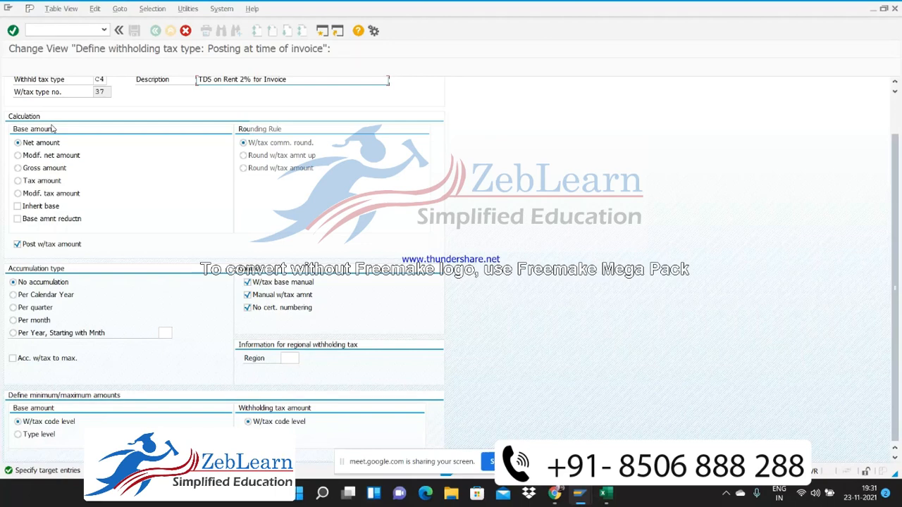
{"action": "key", "text": "alt+Tab"}
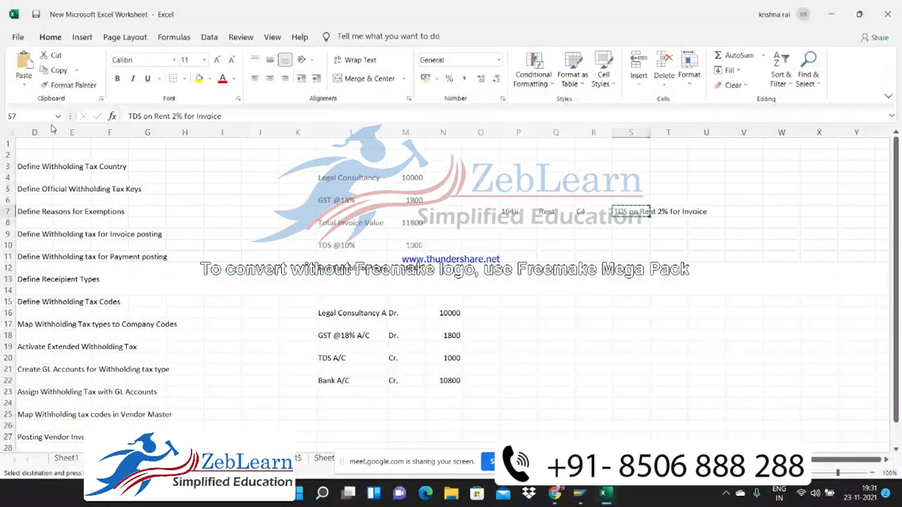
{"action": "key", "text": "Escape"}
{"action": "key", "text": "Left"}
{"action": "key", "text": "Left"}
{"action": "key", "text": "Left"}
{"action": "key", "text": "Left"}
{"action": "key", "text": "Left"}
{"action": "key", "text": "Left"}
{"action": "key", "text": "Down"}
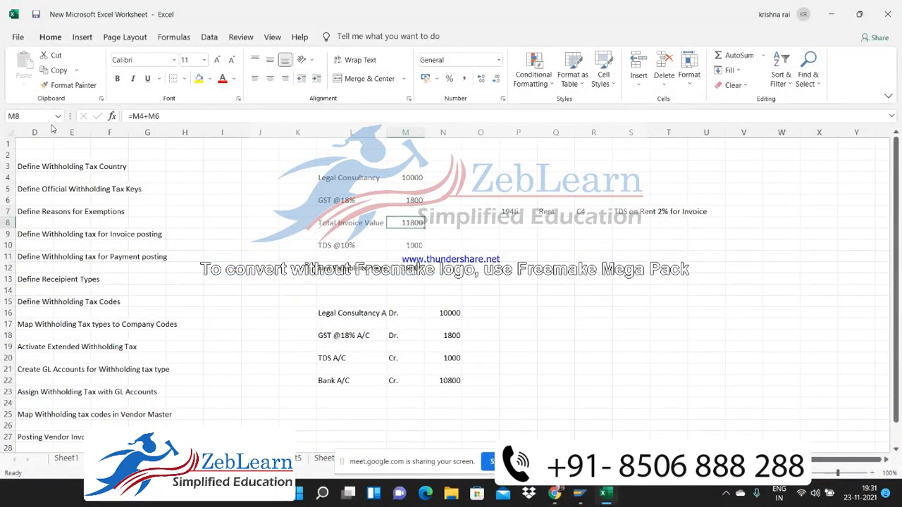
{"action": "key", "text": "Down"}
{"action": "key", "text": "Down"}
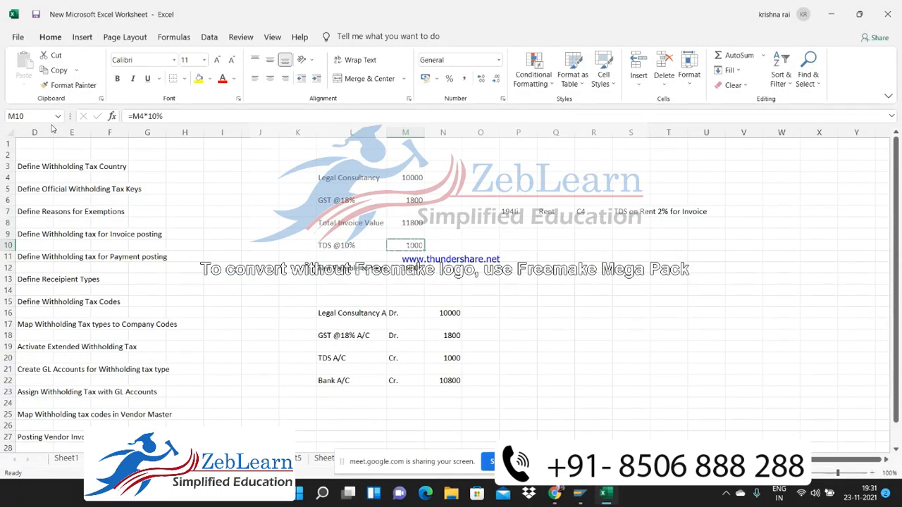
{"action": "key", "text": "XF86MonBrightnessDown"}
{"action": "key", "text": "F2"}
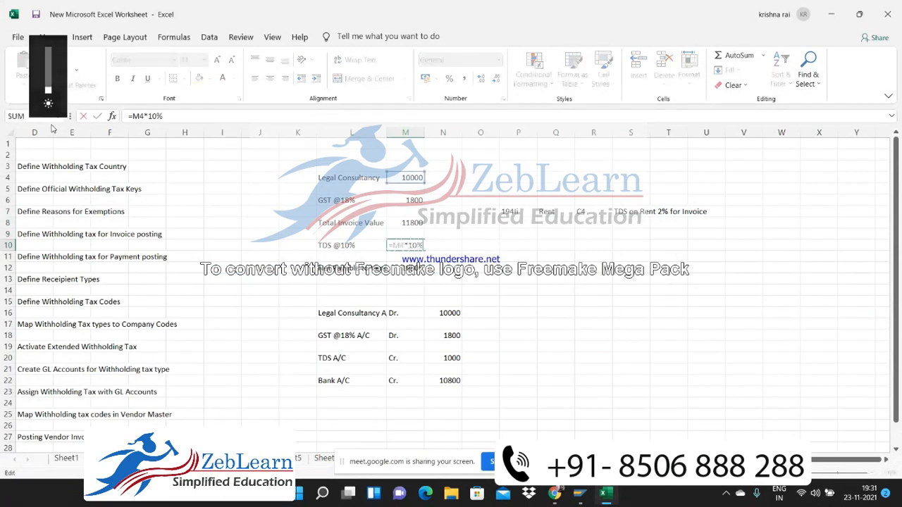
{"action": "key", "text": "Escape"}
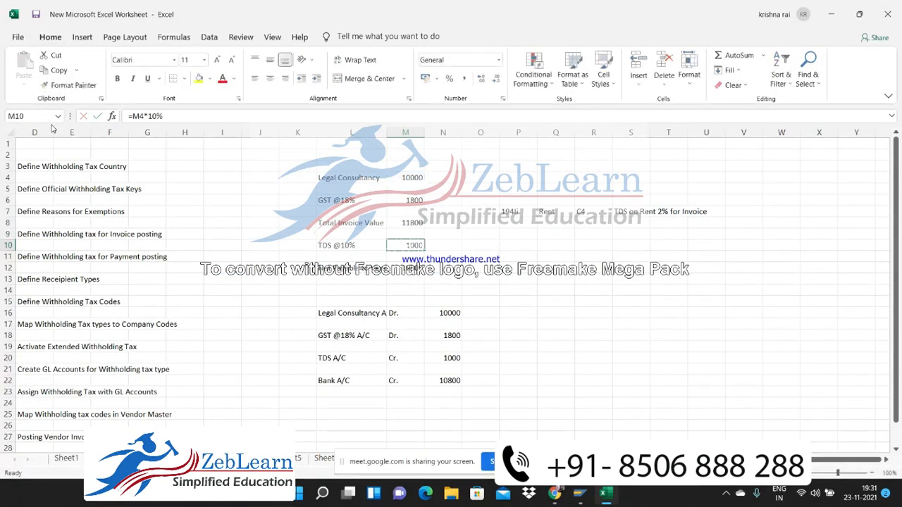
{"action": "key", "text": "Up"}
{"action": "key", "text": "Up"}
Label the 11800 invoice total 'Gross Amount' and the 10000 figure 'Net Amount'
{"action": "key", "text": "Right"}
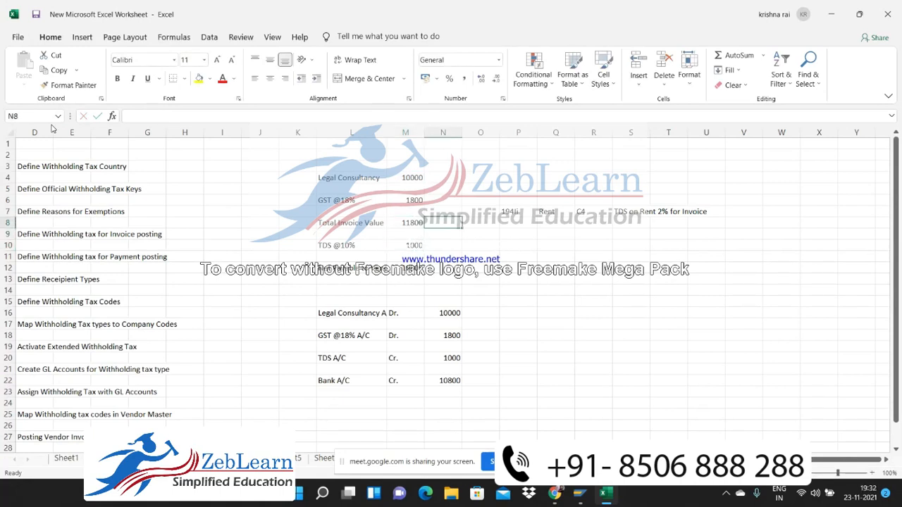
{"action": "type", "text": "Gross Amount"}
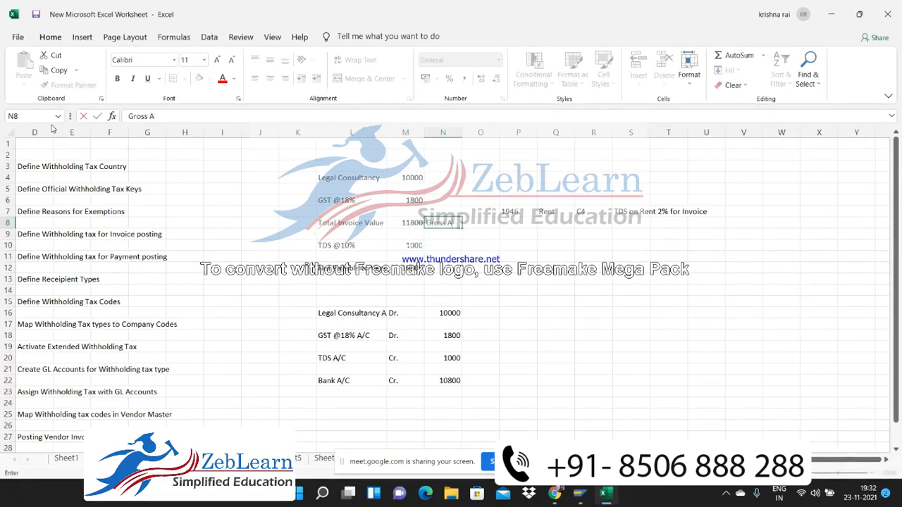
{"action": "key", "text": "Return"}
{"action": "key", "text": "Up"}
{"action": "key", "text": "Up"}
{"action": "key", "text": "Up"}
{"action": "key", "text": "Up"}
{"action": "key", "text": "Up"}
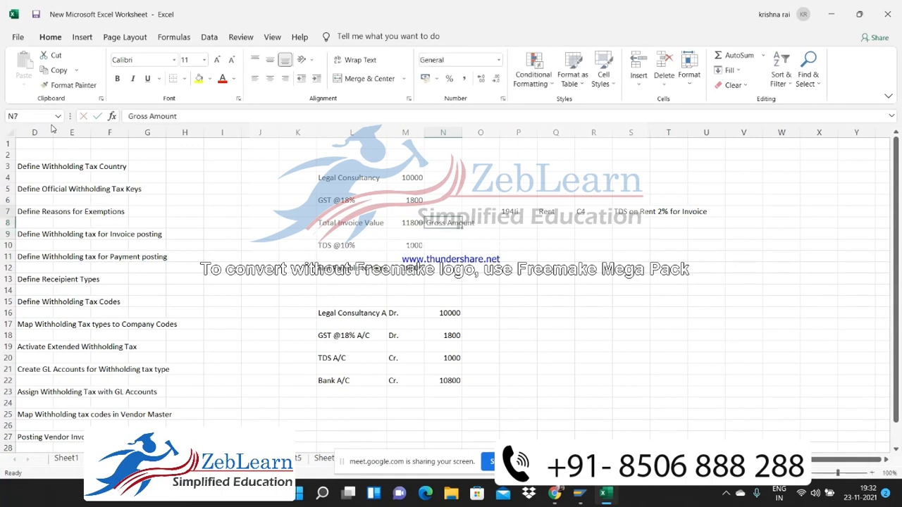
{"action": "type", "text": "Net Amount"}
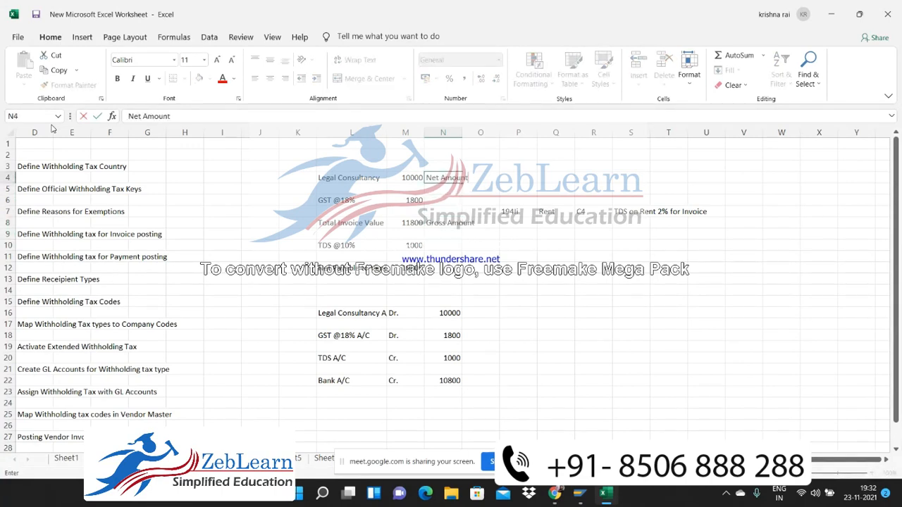
{"action": "key", "text": "Return"}
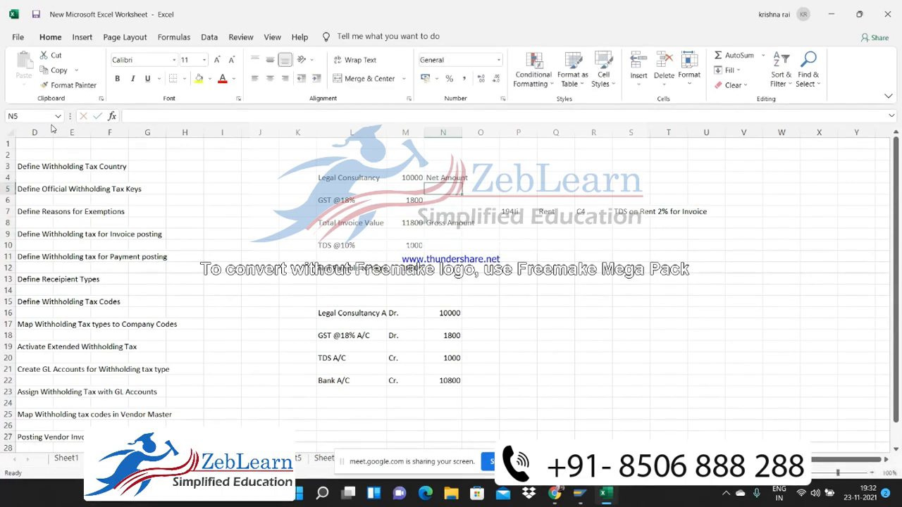
Select the GST 1800 row across M6:N6
{"action": "key", "text": "Down"}
{"action": "key", "text": "Left"}
{"action": "key", "text": "shift+Right"}
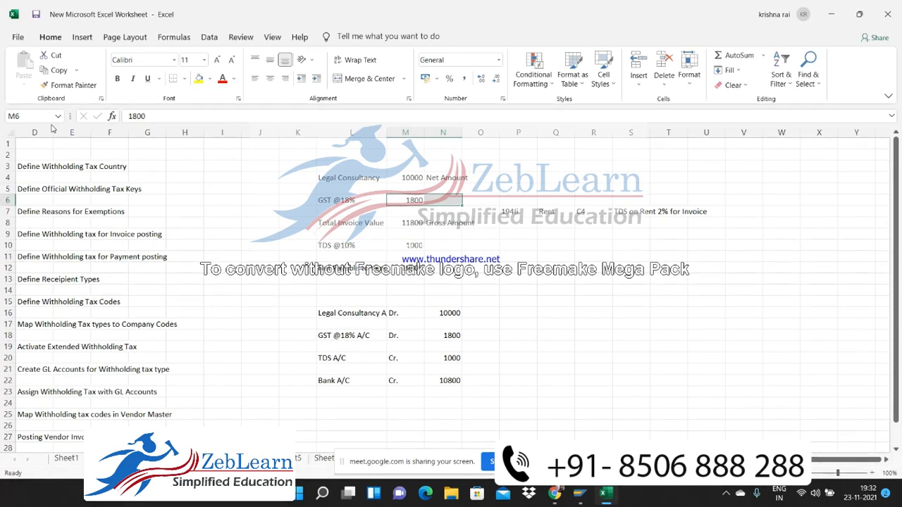
{"action": "key", "text": "alt+Tab"}
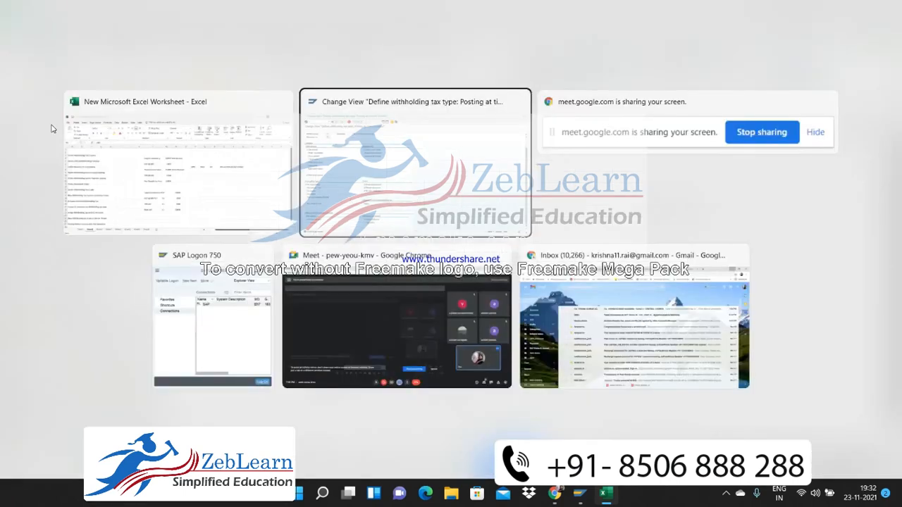
In Google Meet, dismiss the infinity mirror warning and the screen-sharing notice
{"action": "key", "text": "alt+Tab"}
{"action": "key", "text": "alt+Tab"}
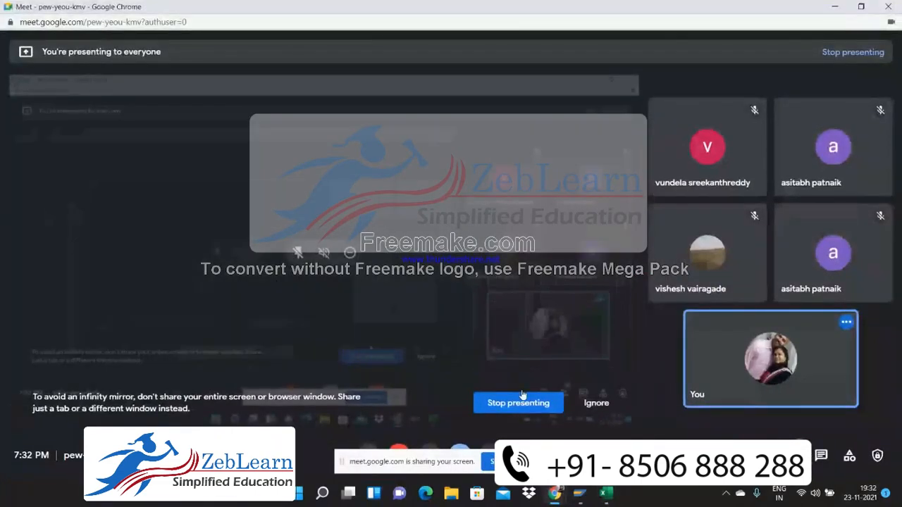
{"action": "left_click", "coordinate": [596, 402]}
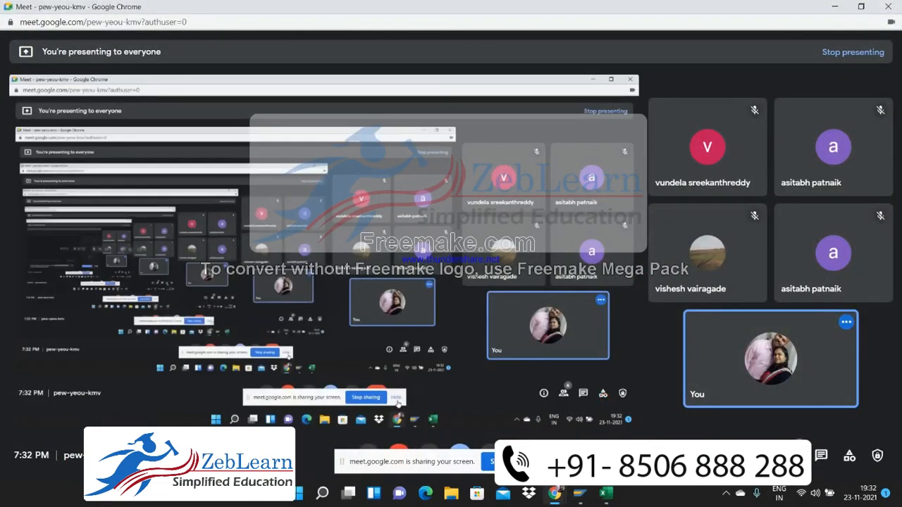
{"action": "left_click", "coordinate": [556, 462]}
Mute and then unmute the microphone, then minimise the call to reveal Excel
{"action": "left_click", "coordinate": [368, 455]}
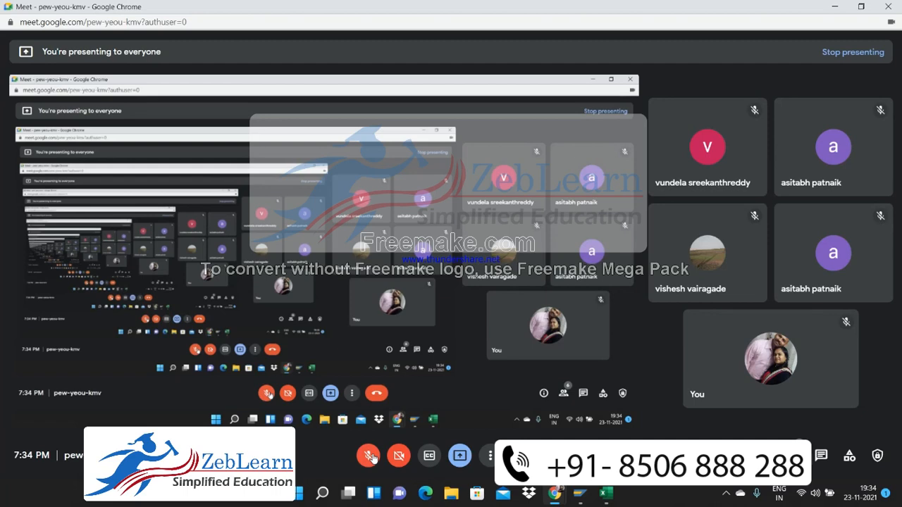
{"action": "left_click", "coordinate": [369, 456]}
{"action": "left_click", "coordinate": [834, 6]}
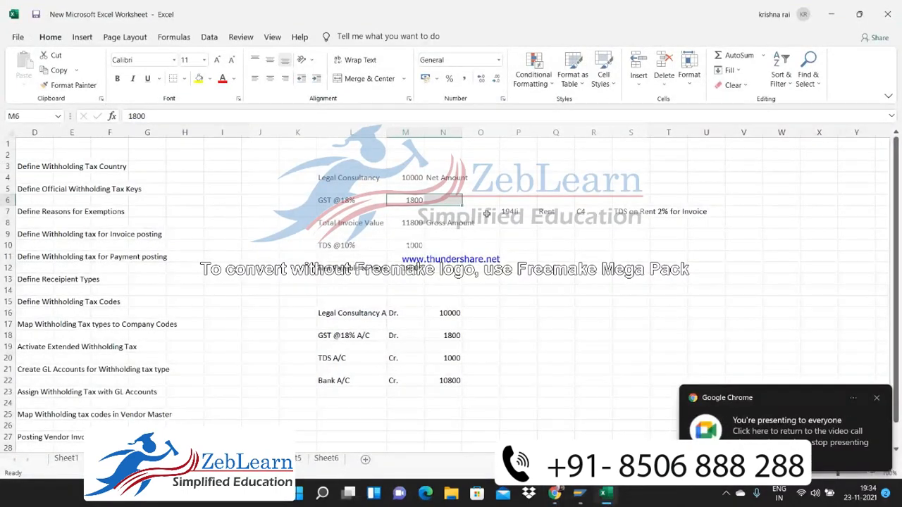
Set the C4 'TDS on Rent 2% for Invoice' tax base to Net amount, then return to Excel
{"action": "key", "text": "alt+Tab"}
{"action": "key", "text": "alt+Tab"}
{"action": "key", "text": "alt+Tab"}
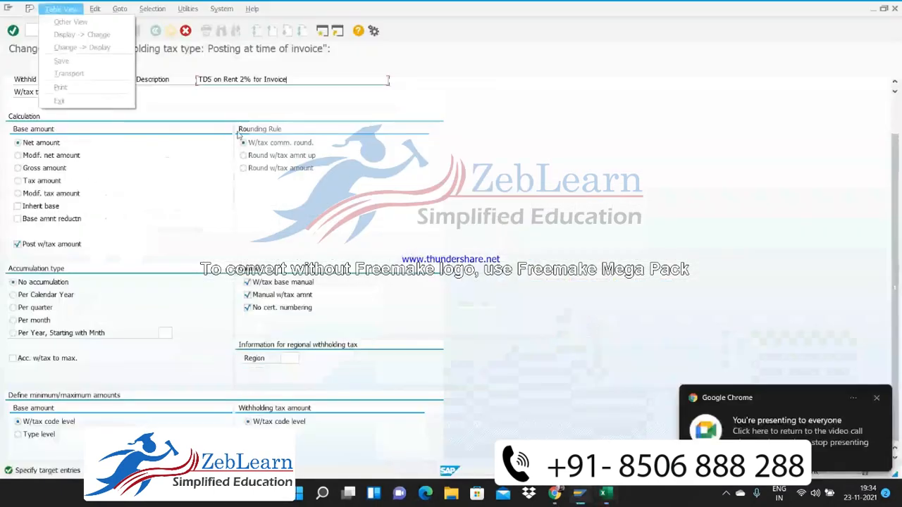
{"action": "left_click", "coordinate": [142, 157]}
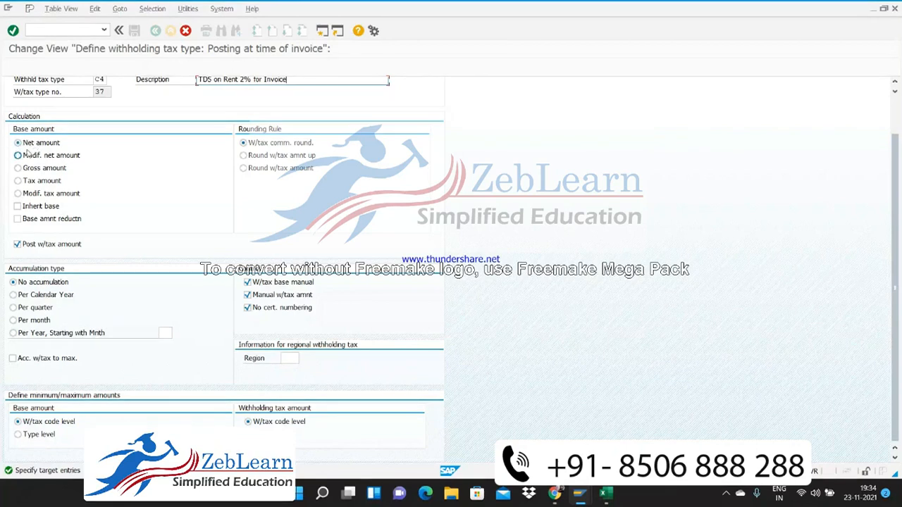
{"action": "left_click", "coordinate": [34, 146]}
{"action": "key", "text": "alt+Tab"}
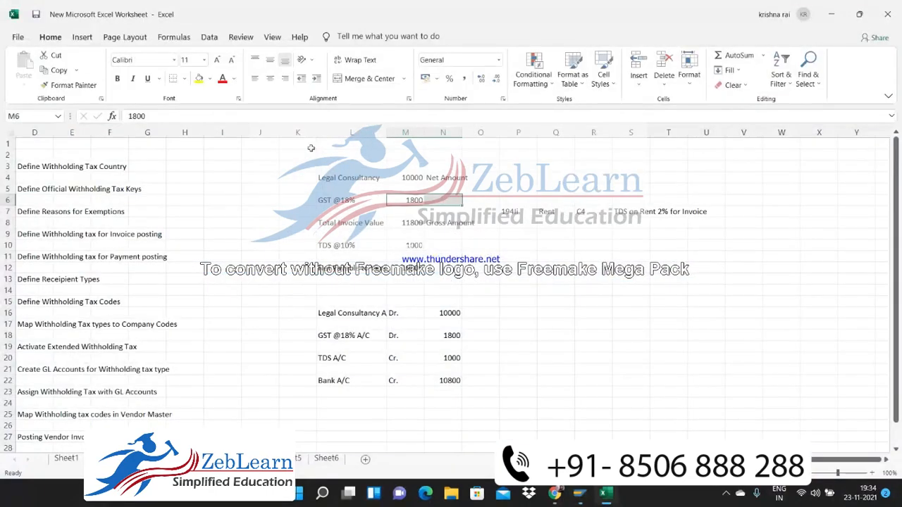
Decline reconnecting and dismiss the SAP connection-lost warning
{"action": "key", "text": "Down"}
{"action": "key", "text": "Down"}
{"action": "key", "text": "Down"}
{"action": "key", "text": "Down"}
{"action": "key", "text": "Down"}
{"action": "key", "text": "Down"}
{"action": "key", "text": "Right"}
{"action": "key", "text": "Right"}
{"action": "key", "text": "Right"}
{"action": "key", "text": "Right"}
{"action": "key", "text": "Right"}
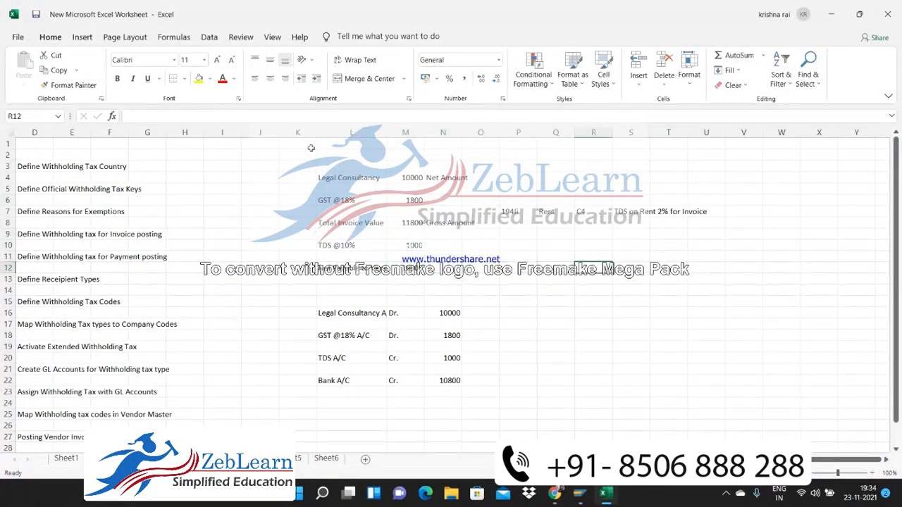
{"action": "key", "text": "Down"}
{"action": "key", "text": "Down"}
{"action": "key", "text": "Down"}
{"action": "key", "text": "Down"}
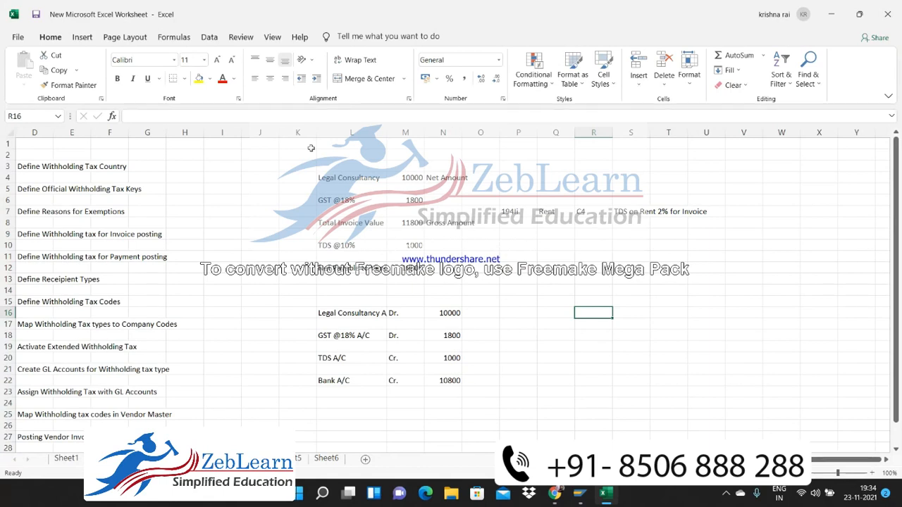
{"action": "key", "text": "Tab"}
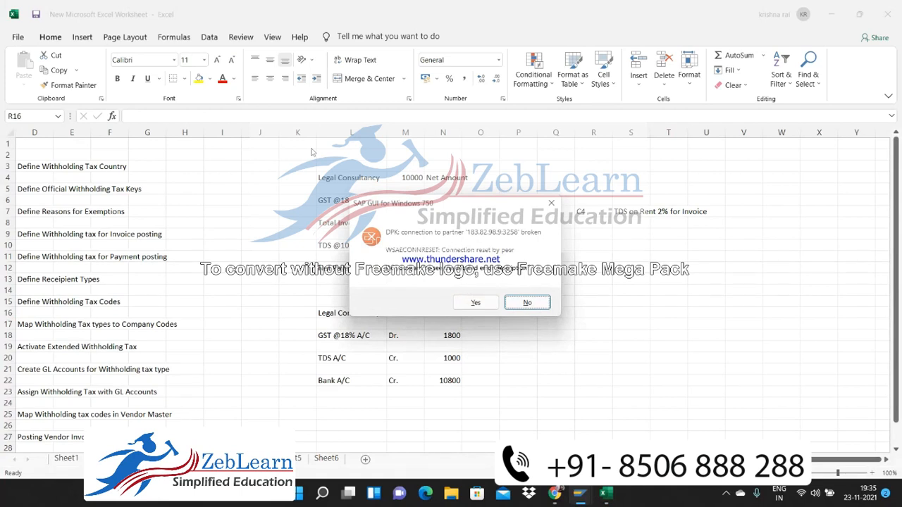
{"action": "key", "text": "Return"}
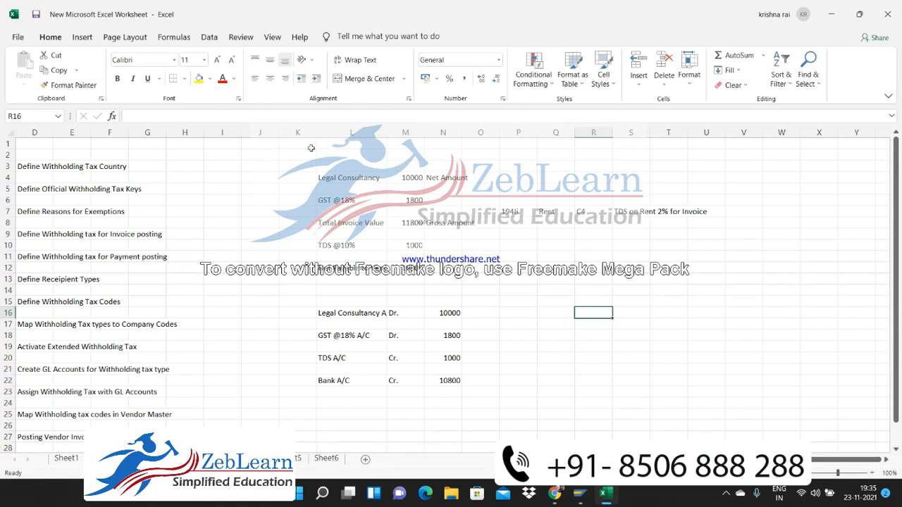
Enter 6.5 in R16 and 7.4 in R17
{"action": "type", "text": "5"}
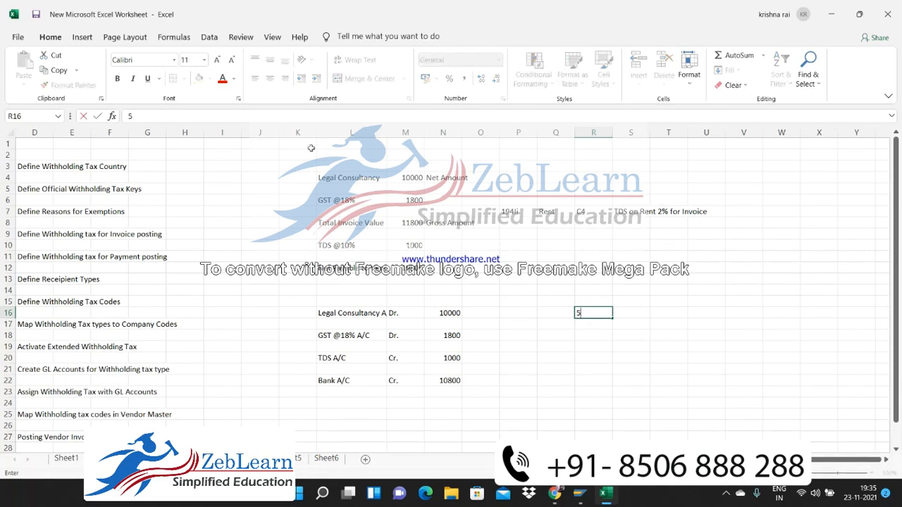
{"action": "key", "text": "BackSpace"}
{"action": "type", "text": "6.5"}
{"action": "key", "text": "Return"}
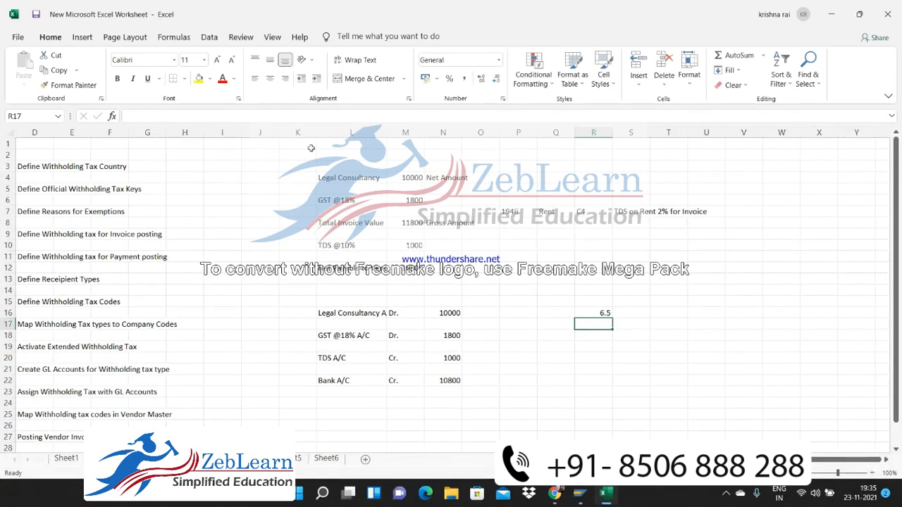
{"action": "type", "text": "74"}
{"action": "key", "text": "BackSpace"}
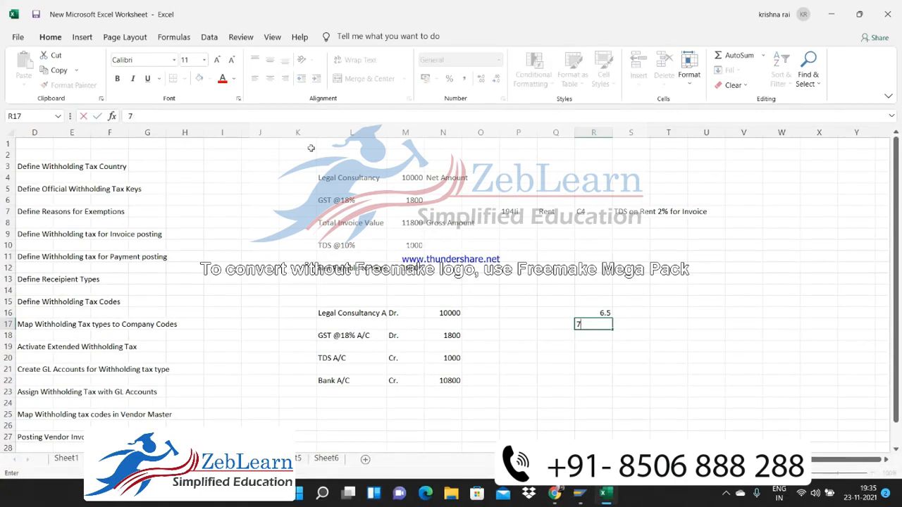
{"action": "key", "text": "Return"}
Put 7 in S16 and fill it down into S17 with Ctrl+D
{"action": "key", "text": "Up"}
{"action": "key", "text": "Up"}
{"action": "key", "text": "Right"}
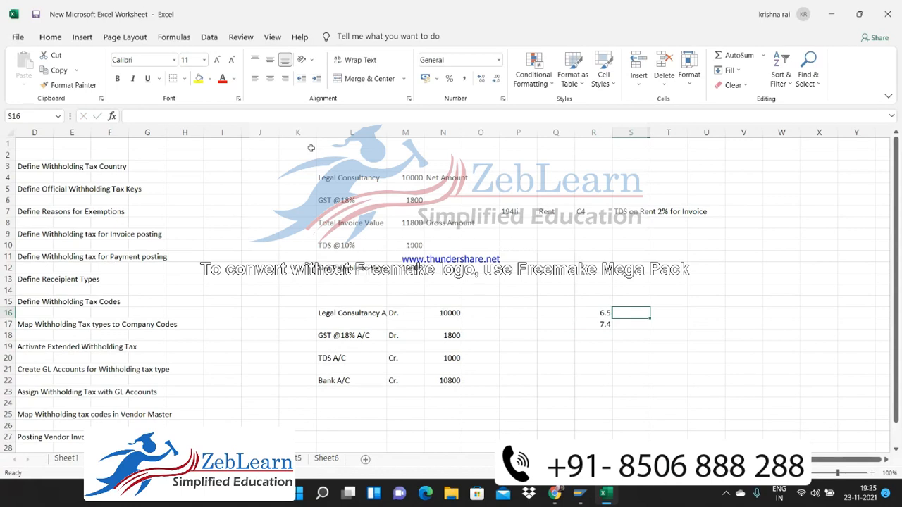
{"action": "type", "text": "7"}
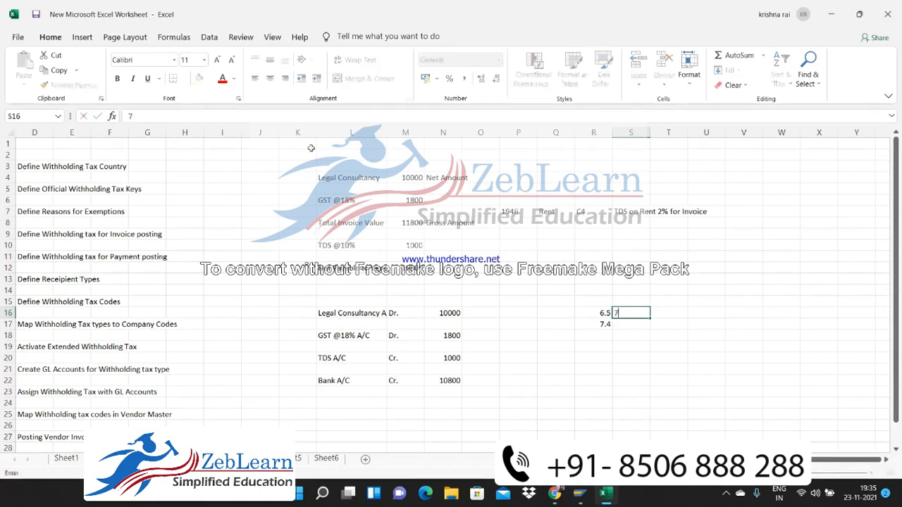
{"action": "key", "text": "Return"}
{"action": "key", "text": "shift+Up"}
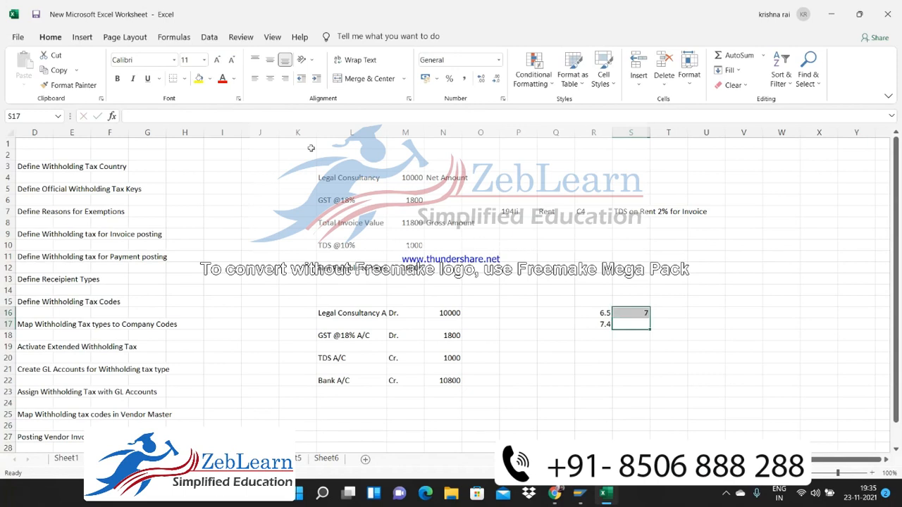
{"action": "key", "text": "ctrl+d"}
{"action": "key", "text": "Left"}
{"action": "key", "text": "shift+Up"}
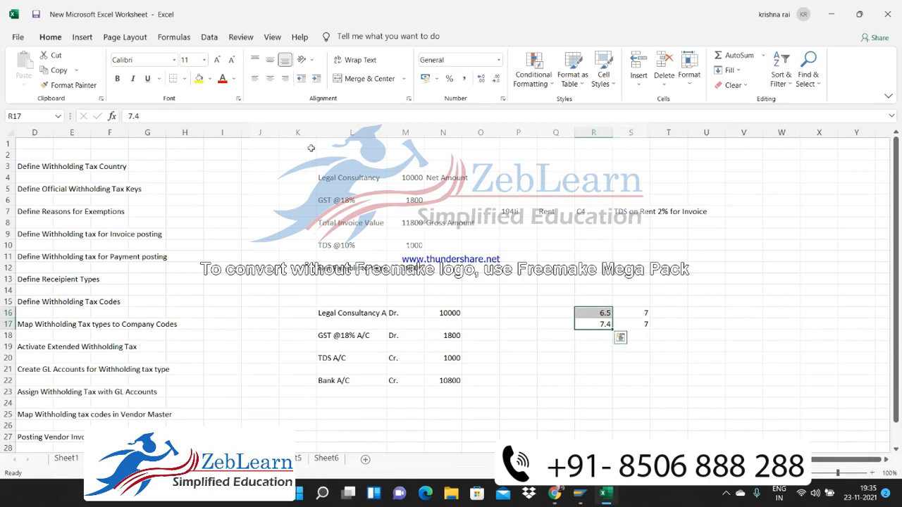
{"action": "key", "text": "Right"}
{"action": "key", "text": "shift+Up"}
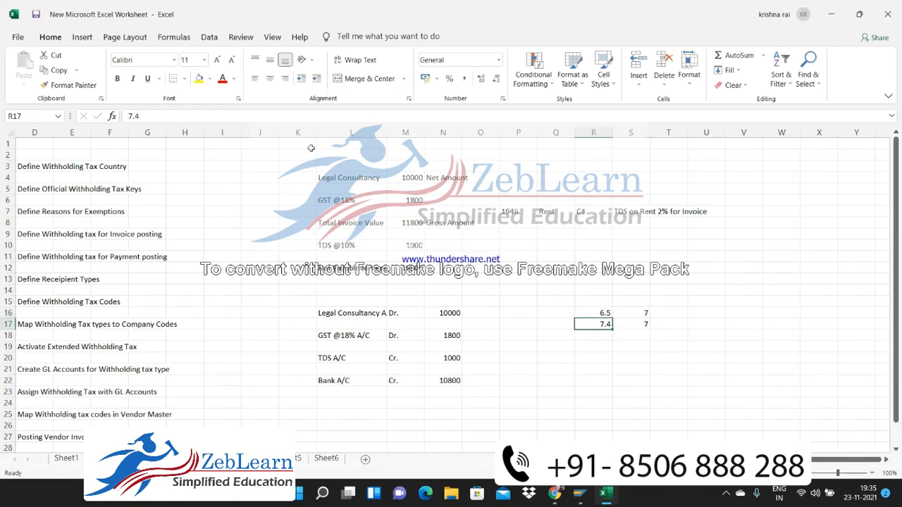
{"action": "key", "text": "alt+Tab"}
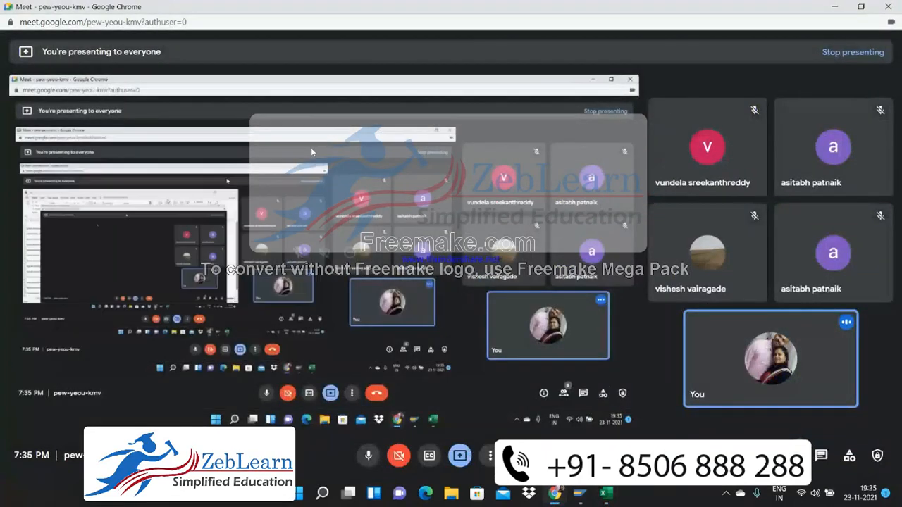
Relaunch SAP Logon, sign in with user name and password, and run transaction SPRO
{"action": "key", "text": "super+d"}
{"action": "double_click", "coordinate": [16, 323]}
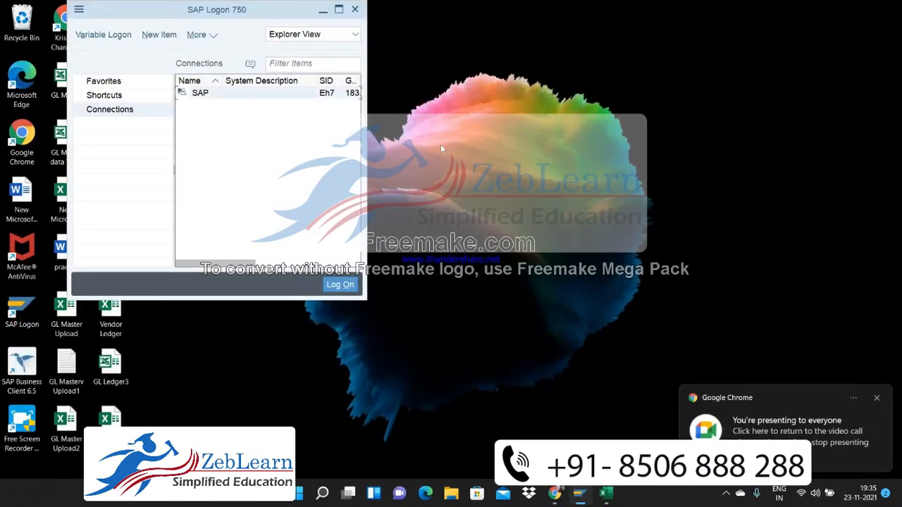
{"action": "double_click", "coordinate": [235, 90]}
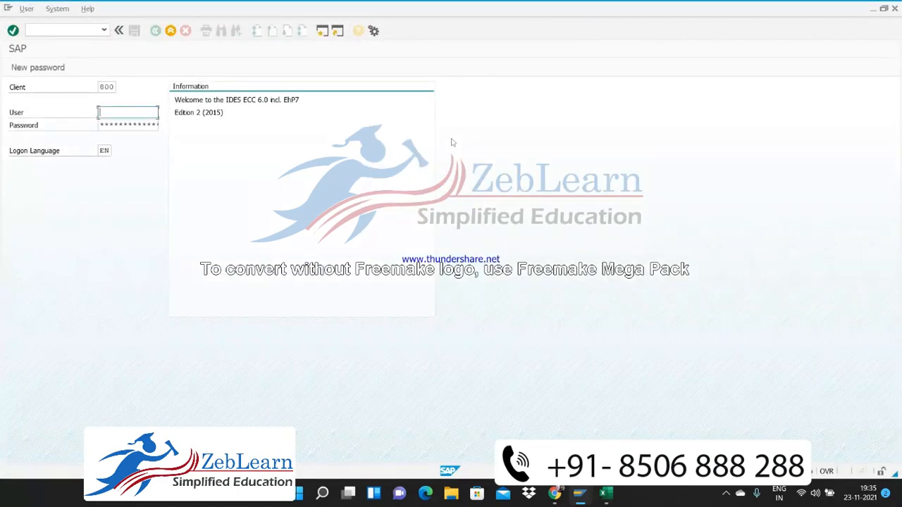
{"action": "type", "text": "s"}
{"action": "key", "text": "Down"}
{"action": "key", "text": "Tab"}
{"action": "type", "text": "************"}
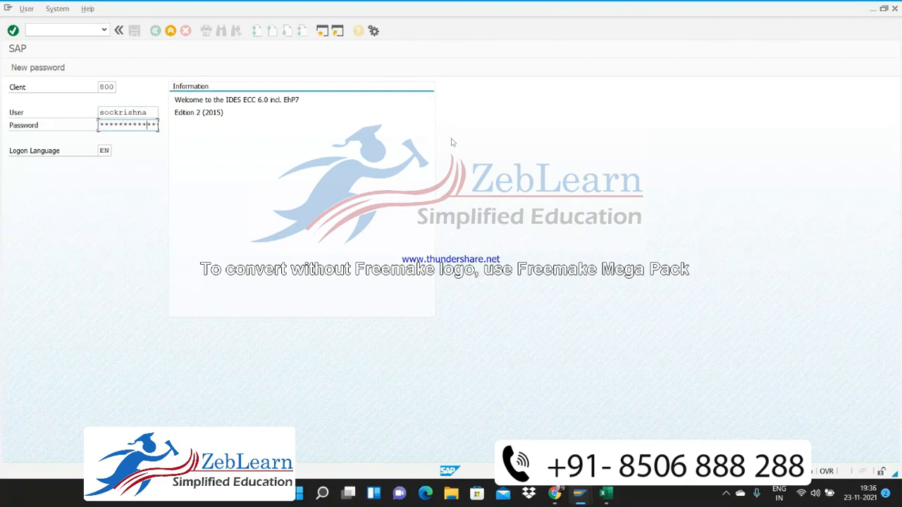
{"action": "key", "text": "Return"}
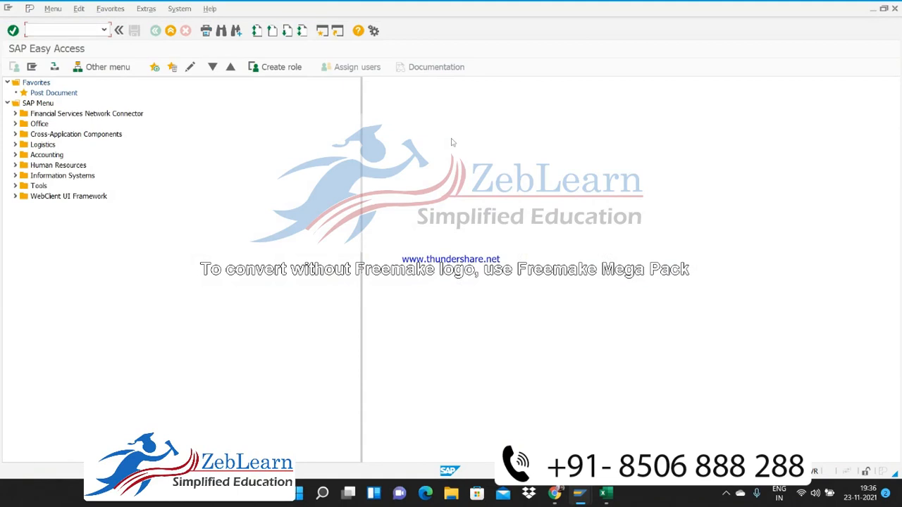
{"action": "type", "text": "spro"}
{"action": "key", "text": "Return"}
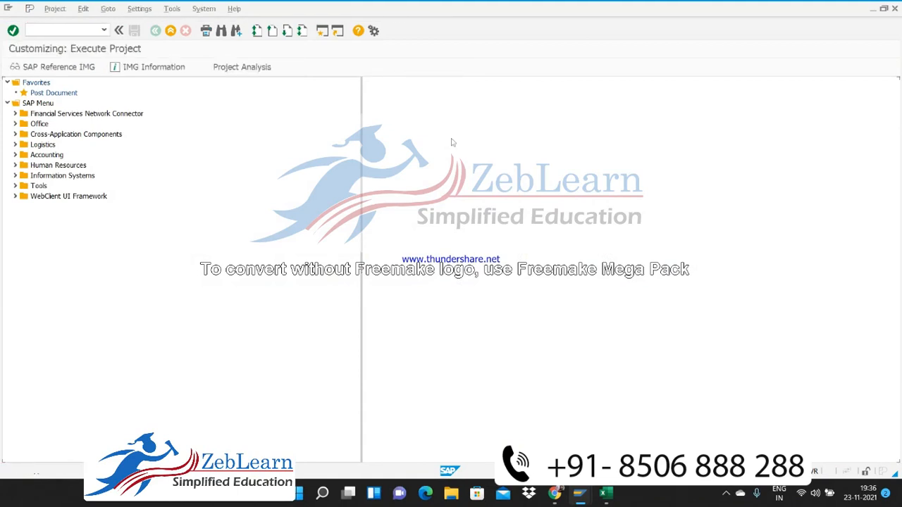
In the SAP Reference IMG, open Extended Withholding Tax's Define Withholding Tax Type for Invoice Posting
{"action": "left_click", "coordinate": [59, 67]}
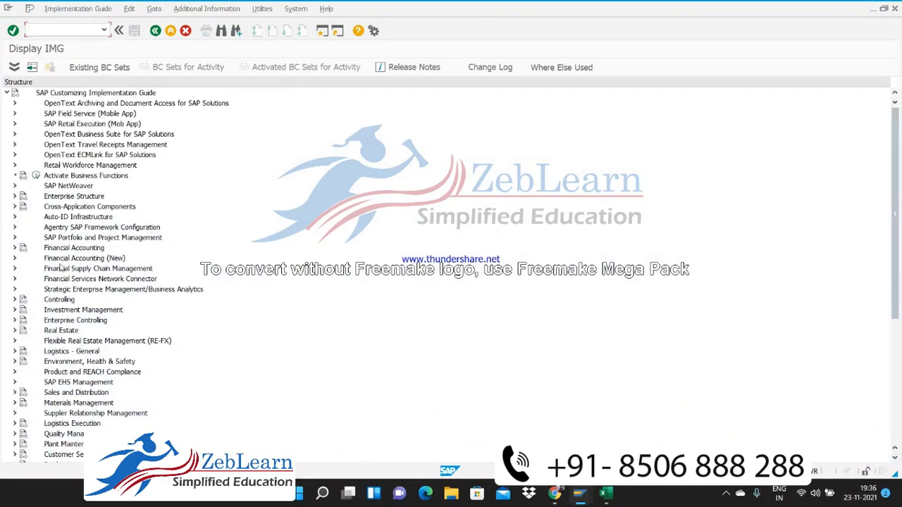
{"action": "left_click", "coordinate": [14, 258]}
{"action": "left_click", "coordinate": [22, 268]}
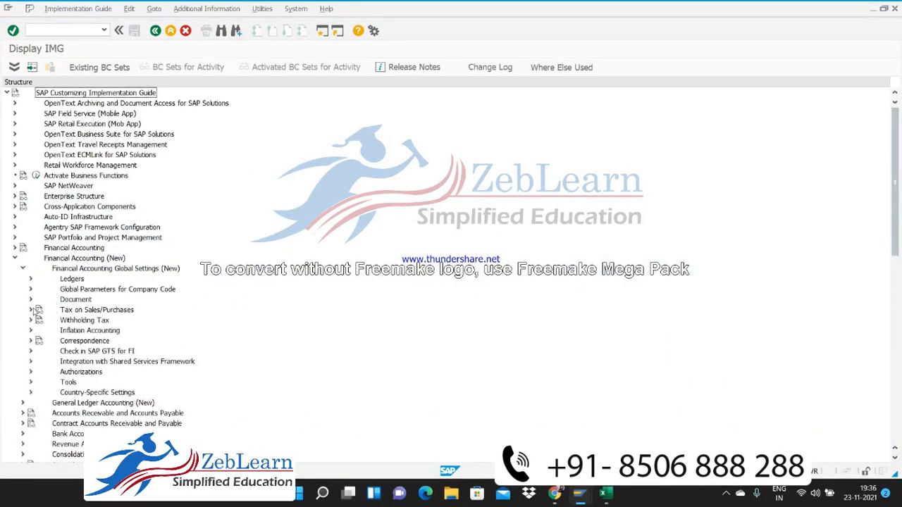
{"action": "left_click", "coordinate": [31, 320]}
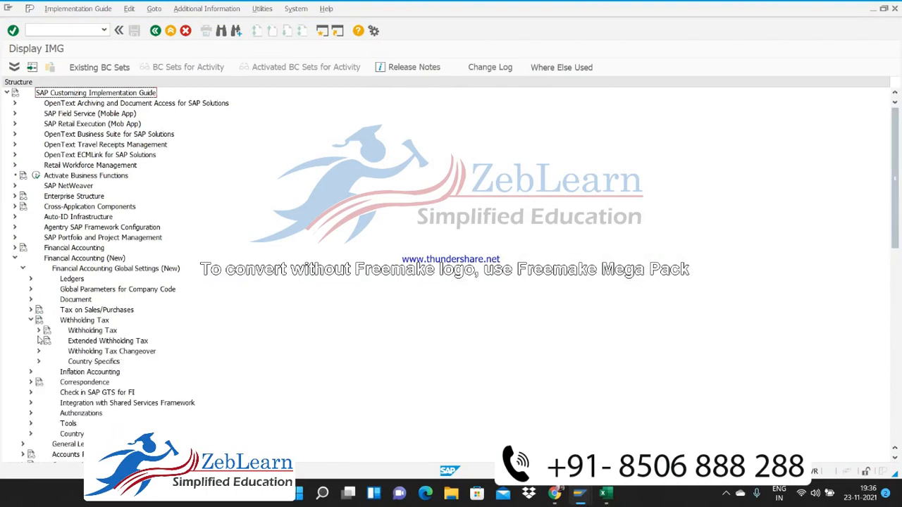
{"action": "left_click", "coordinate": [39, 341]}
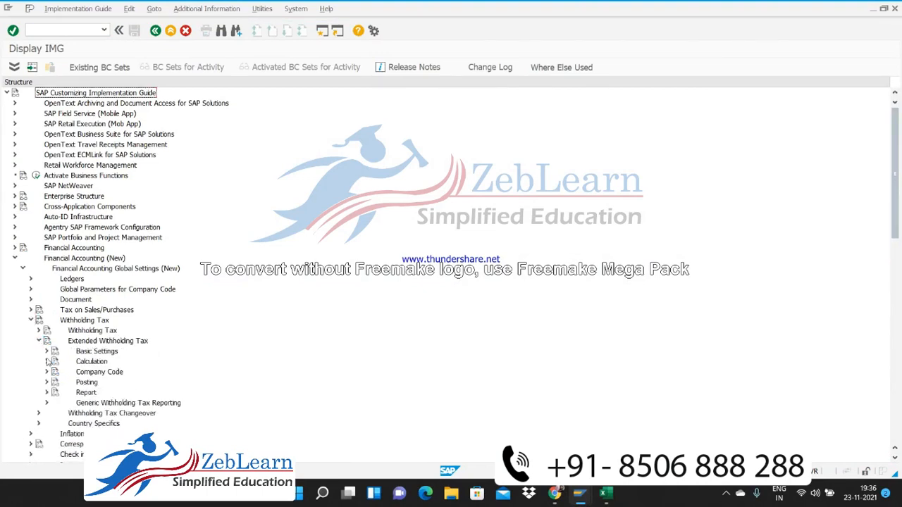
{"action": "left_click", "coordinate": [46, 362]}
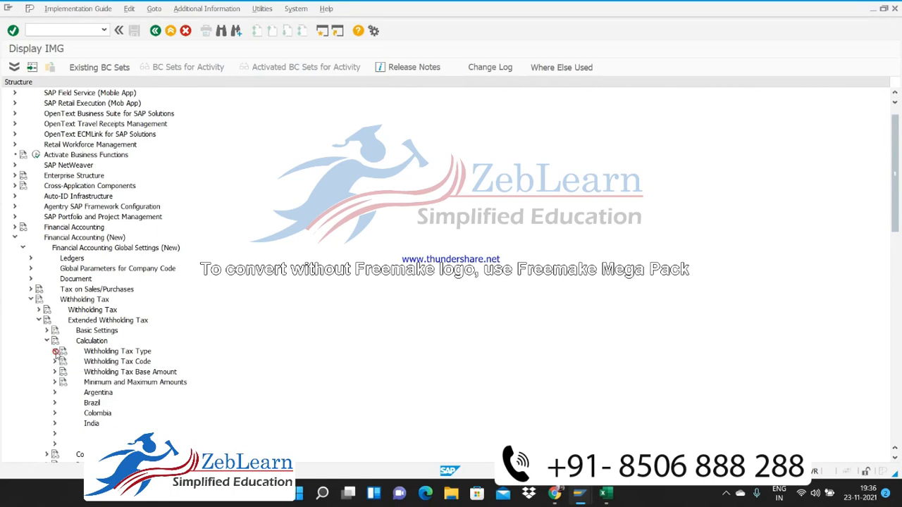
{"action": "left_click", "coordinate": [55, 351]}
{"action": "left_click", "coordinate": [85, 362]}
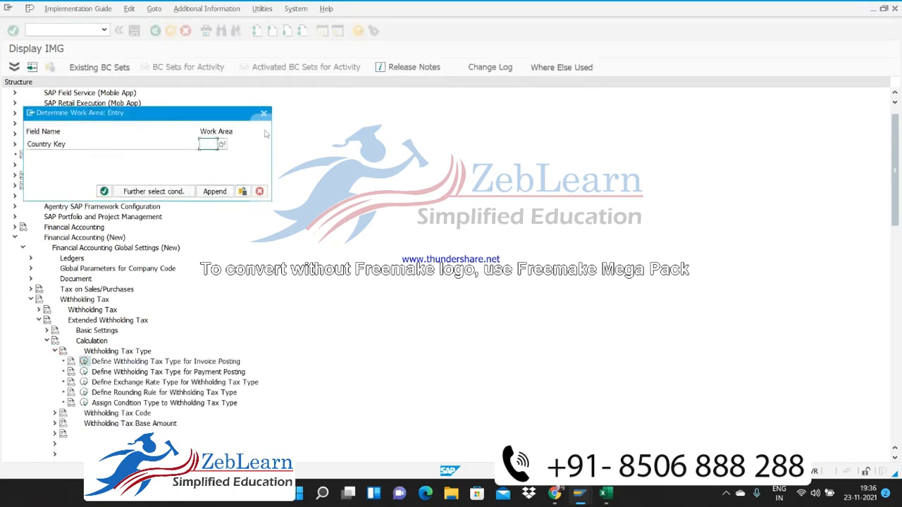
For country IN, copy the 4I TDS on Rent 10% type, clear its code, and copy C4 from Excel
{"action": "type", "text": "IN"}
{"action": "key", "text": "Return"}
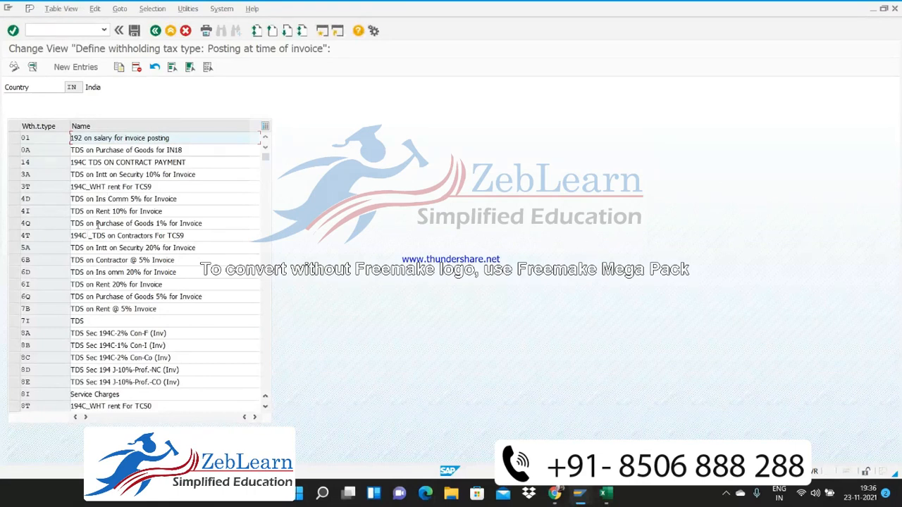
{"action": "left_click", "coordinate": [16, 210]}
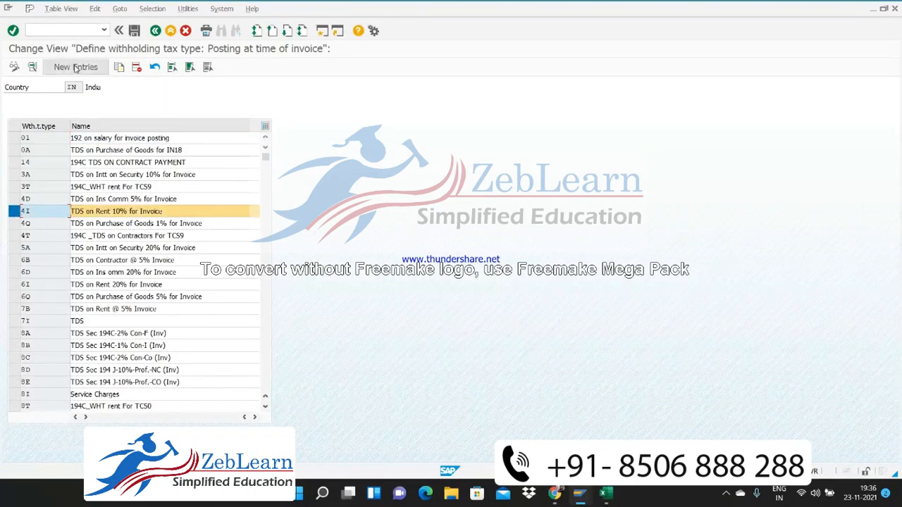
{"action": "left_click", "coordinate": [119, 67]}
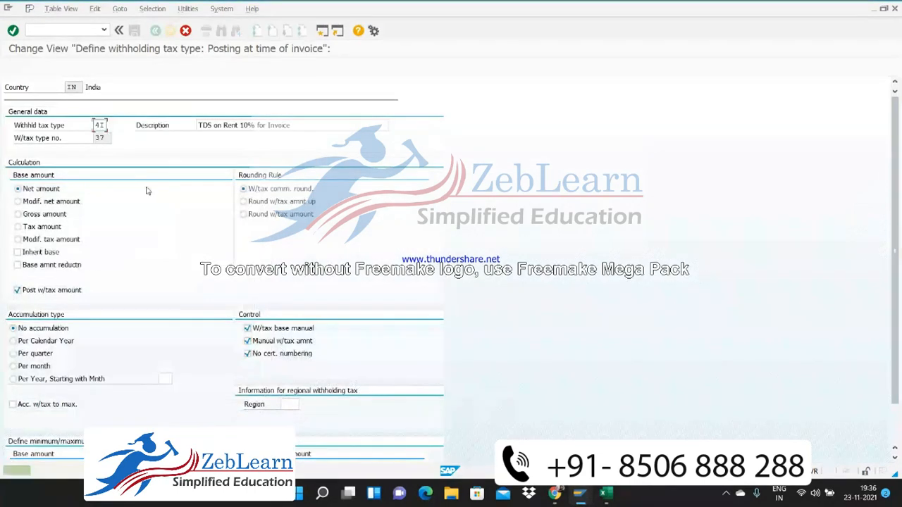
{"action": "key", "text": "Delete"}
{"action": "key", "text": "Delete"}
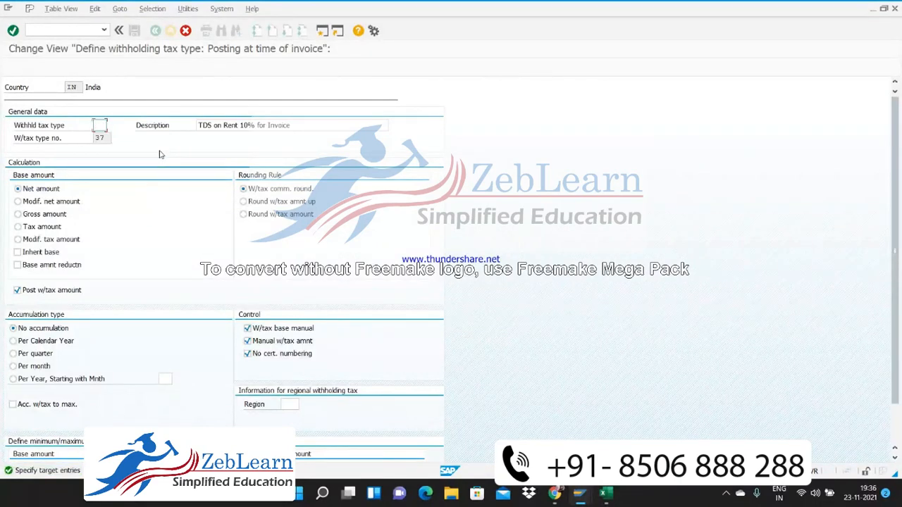
{"action": "key", "text": "alt+Tab"}
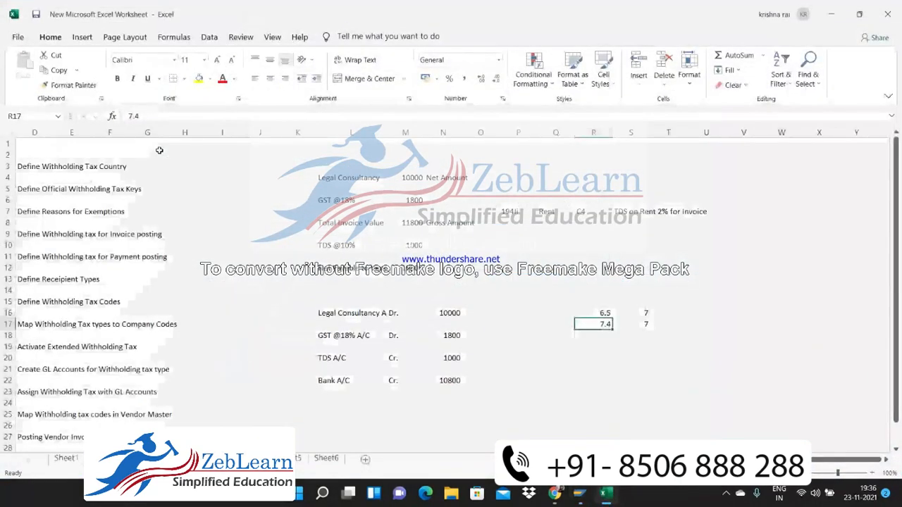
{"action": "key", "text": "Up"}
{"action": "key", "text": "Up"}
{"action": "key", "text": "Up"}
{"action": "key", "text": "Up"}
{"action": "key", "text": "Up"}
{"action": "key", "text": "Up"}
{"action": "key", "text": "Up"}
{"action": "key", "text": "Up"}
{"action": "key", "text": "Up"}
{"action": "key", "text": "Up"}
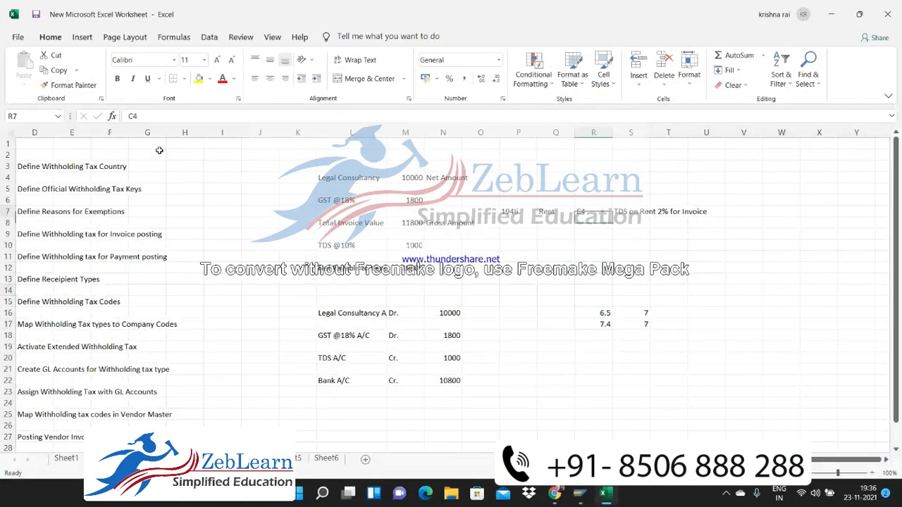
{"action": "key", "text": "alt+Tab"}
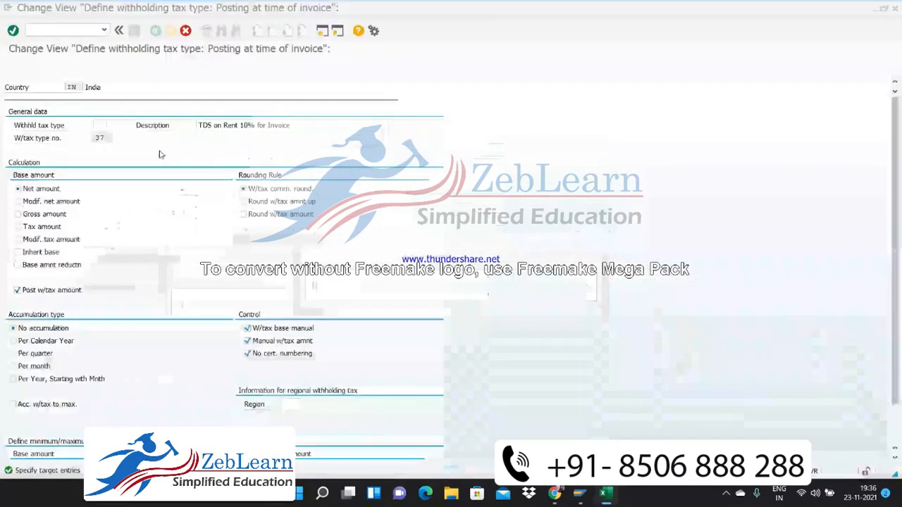
{"action": "key", "text": "F10"}
Paste C4 as the copied tax type's key and erase its description
{"action": "key", "text": "Escape"}
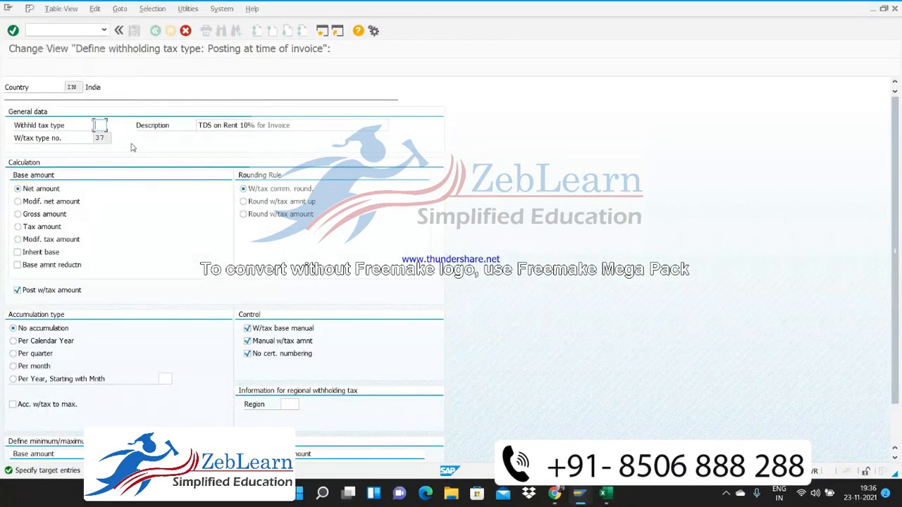
{"action": "type", "text": "C4"}
{"action": "left_click", "coordinate": [297, 125]}
{"action": "key", "text": "BackSpace"}
{"action": "key", "text": "BackSpace"}
{"action": "key", "text": "BackSpace"}
{"action": "key", "text": "BackSpace"}
{"action": "key", "text": "BackSpace"}
{"action": "key", "text": "BackSpace"}
{"action": "key", "text": "BackSpace"}
{"action": "key", "text": "BackSpace"}
{"action": "key", "text": "BackSpace"}
{"action": "key", "text": "BackSpace"}
{"action": "key", "text": "BackSpace"}
{"action": "key", "text": "BackSpace"}
{"action": "key", "text": "BackSpace"}
{"action": "key", "text": "BackSpace"}
{"action": "key", "text": "BackSpace"}
{"action": "key", "text": "BackSpace"}
{"action": "key", "text": "BackSpace"}
{"action": "key", "text": "BackSpace"}
{"action": "key", "text": "BackSpace"}
{"action": "key", "text": "BackSpace"}
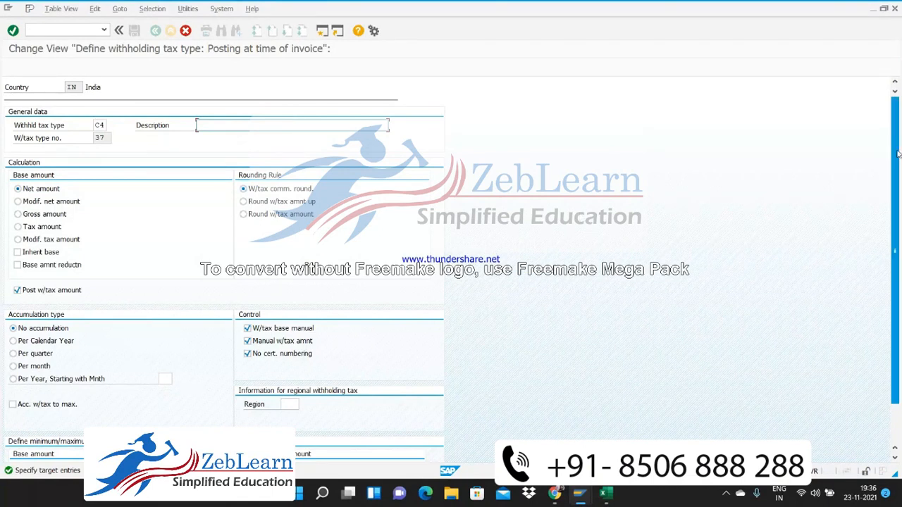
{"action": "scroll", "coordinate": [896, 151], "scroll_direction": "down", "scroll_amount": 2}
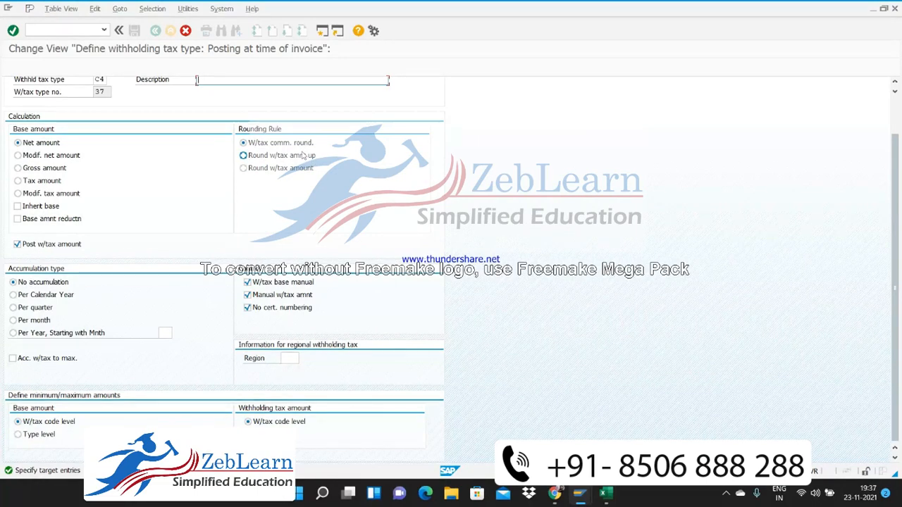
{"action": "key", "text": "alt+Tab"}
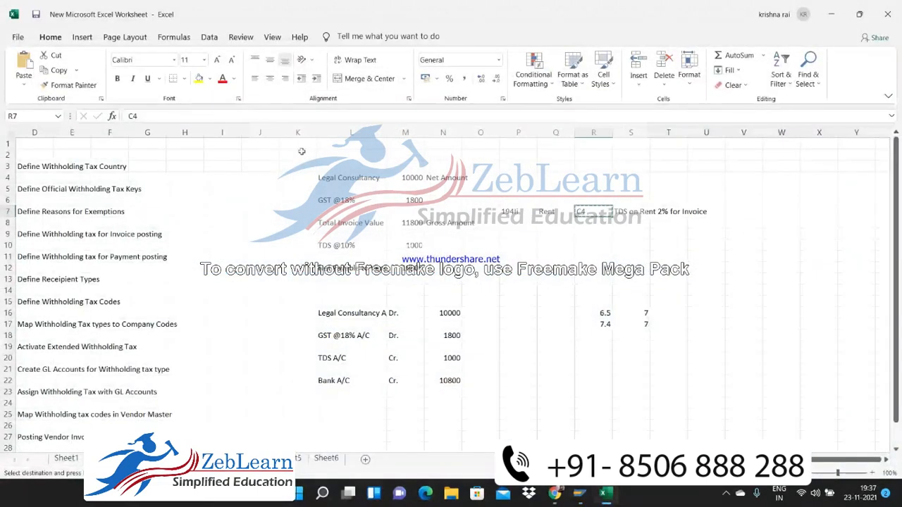
Review the 6.5/7.4 figures and their paired 7 values in columns R and S
{"action": "key", "text": "Down"}
{"action": "key", "text": "Down"}
{"action": "key", "text": "Down"}
{"action": "key", "text": "Down"}
{"action": "key", "text": "Down"}
{"action": "key", "text": "Down"}
{"action": "key", "text": "Down"}
{"action": "key", "text": "Down"}
{"action": "key", "text": "Down"}
{"action": "key", "text": "Down"}
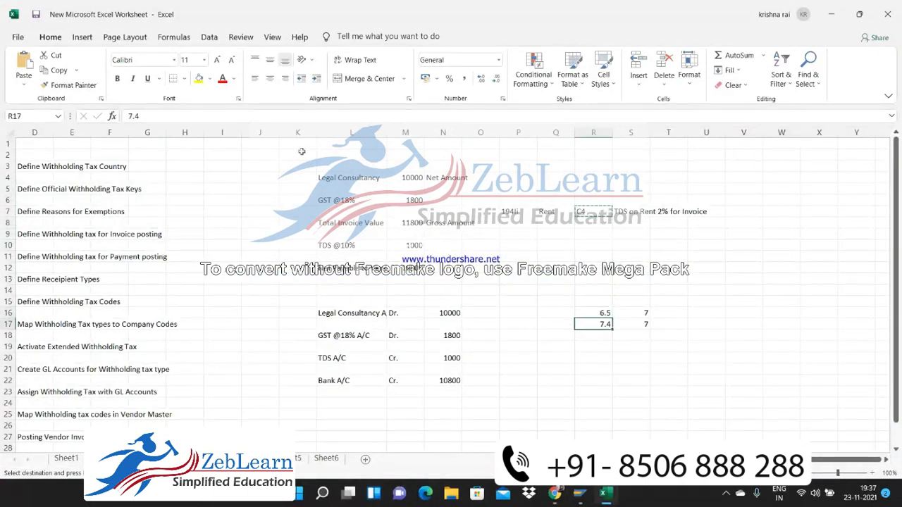
{"action": "key", "text": "shift+Up"}
{"action": "key", "text": "shift+Down"}
{"action": "key", "text": "shift+Up"}
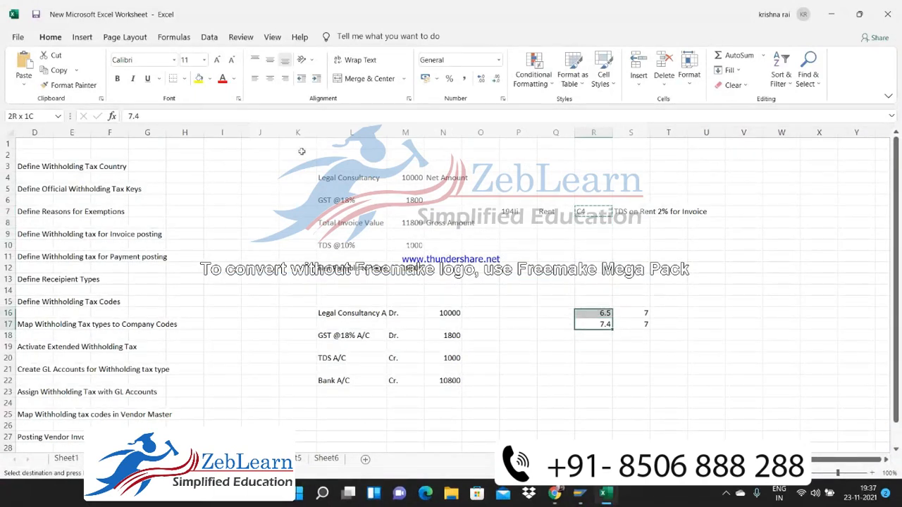
{"action": "key", "text": "Right"}
{"action": "key", "text": "Up"}
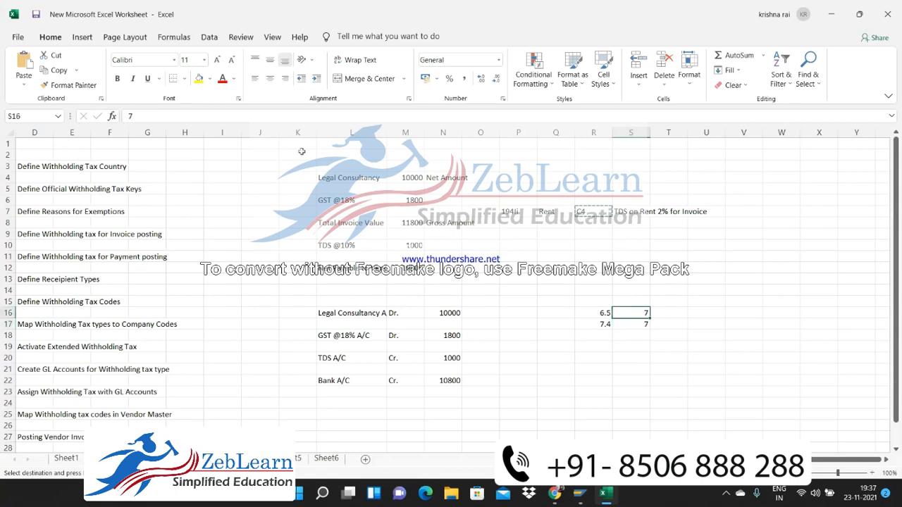
{"action": "key", "text": "alt+Tab"}
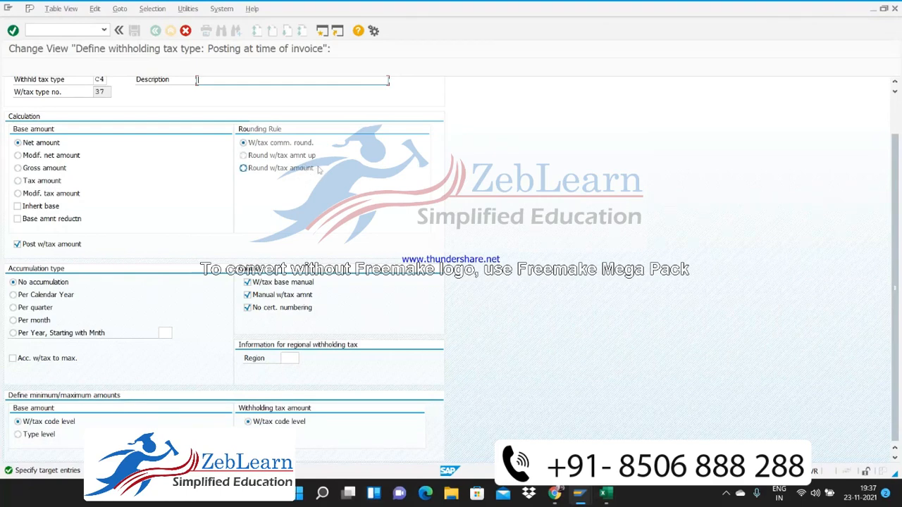
{"action": "key", "text": "alt+Tab"}
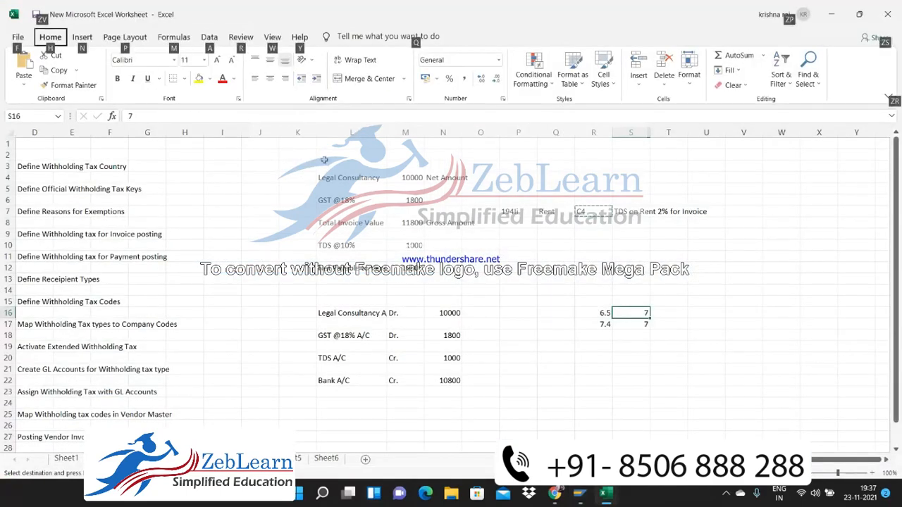
Enter 7.1 in R19 and 8 in S19
{"action": "key", "text": "Left"}
{"action": "key", "text": "Down"}
{"action": "key", "text": "Down"}
{"action": "key", "text": "Down"}
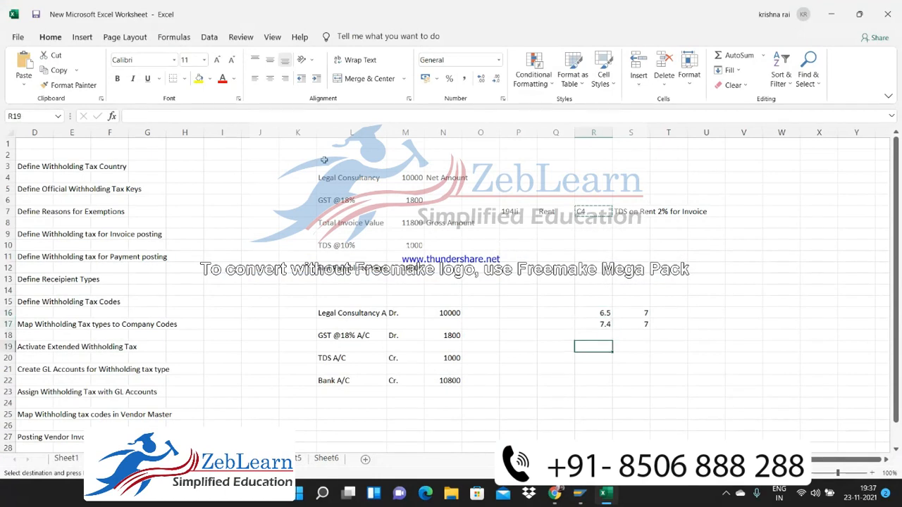
{"action": "type", "text": "7.1"}
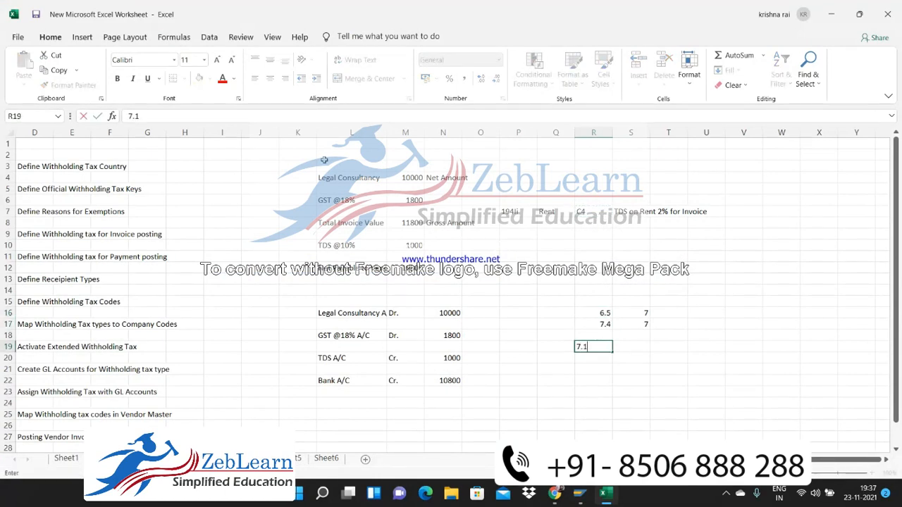
{"action": "key", "text": "Return"}
{"action": "key", "text": "Up"}
{"action": "key", "text": "Right"}
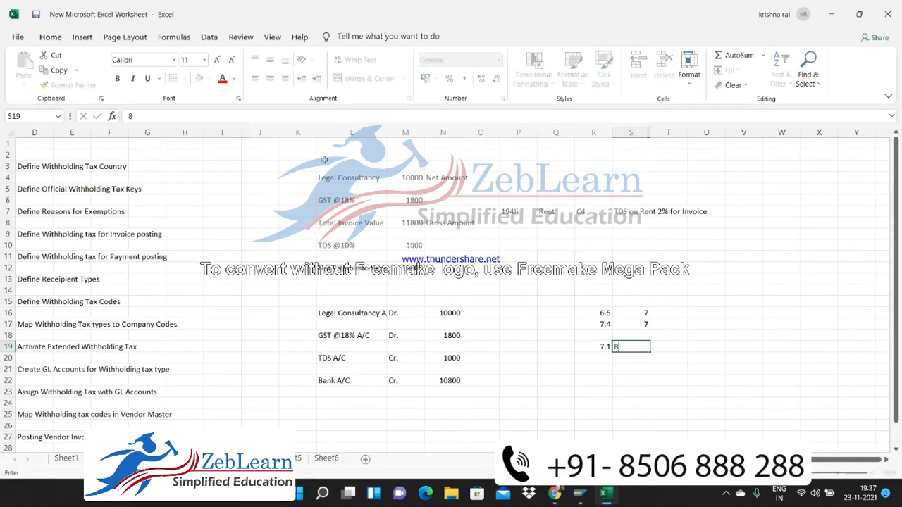
{"action": "type", "text": "8"}
{"action": "key", "text": "Return"}
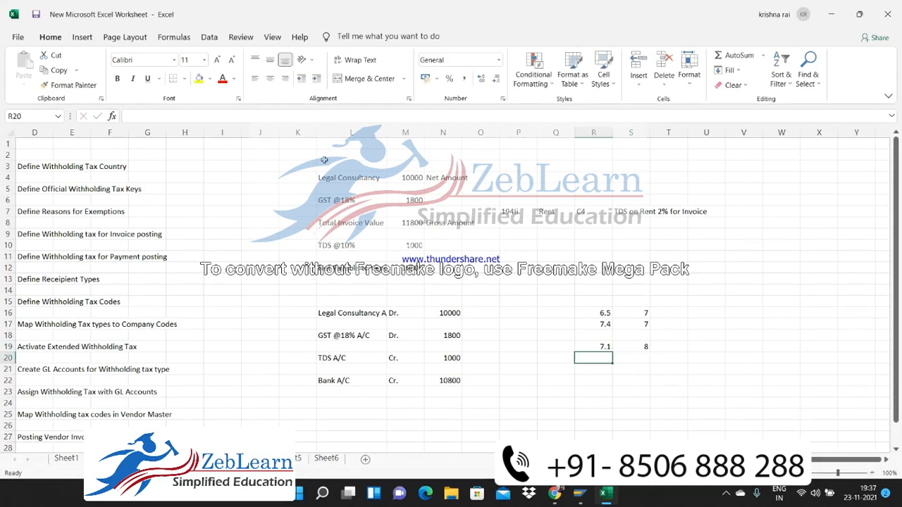
Enter 7.5 in R20 and 7 in S20, then return to SAP
{"action": "type", "text": "7."}
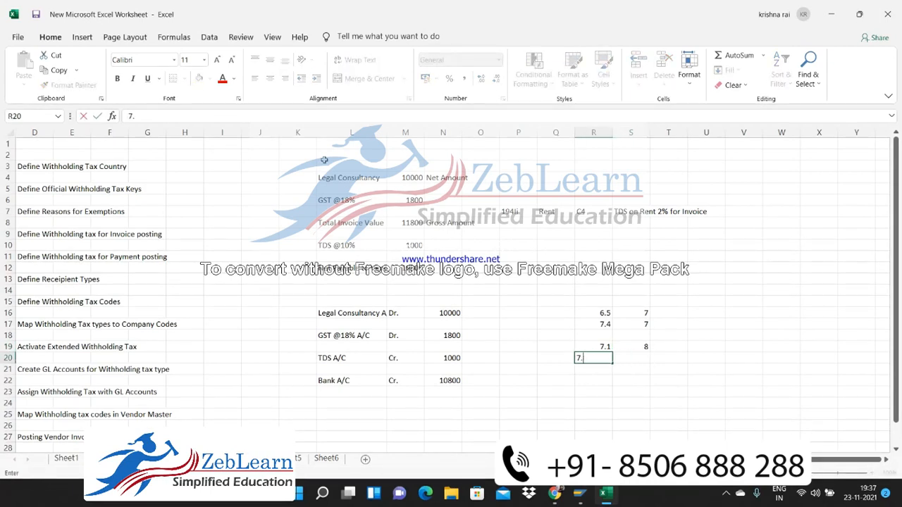
{"action": "type", "text": "5"}
{"action": "key", "text": "Tab"}
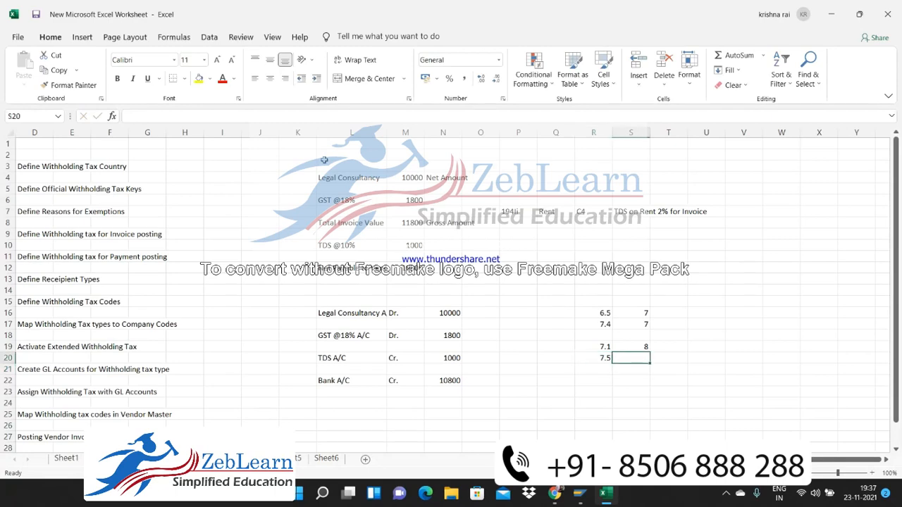
{"action": "type", "text": "7"}
{"action": "key", "text": "Return"}
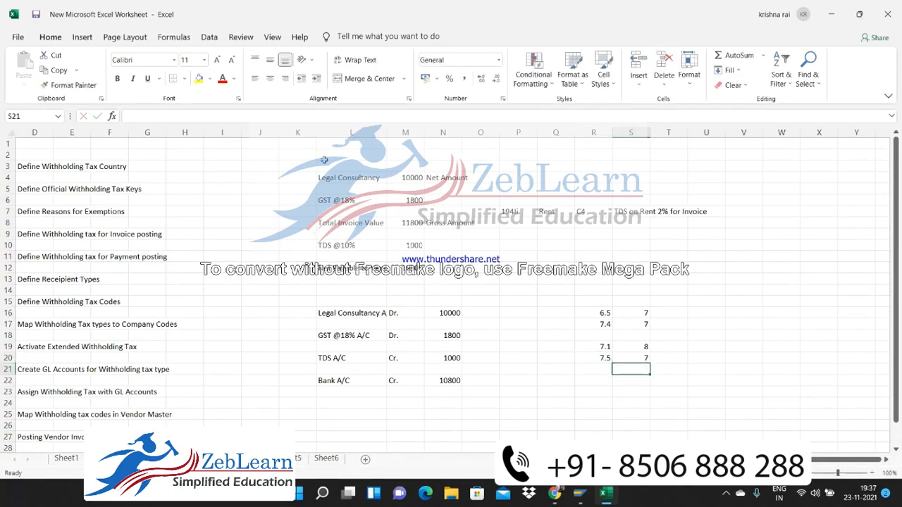
{"action": "key", "text": "alt+Tab"}
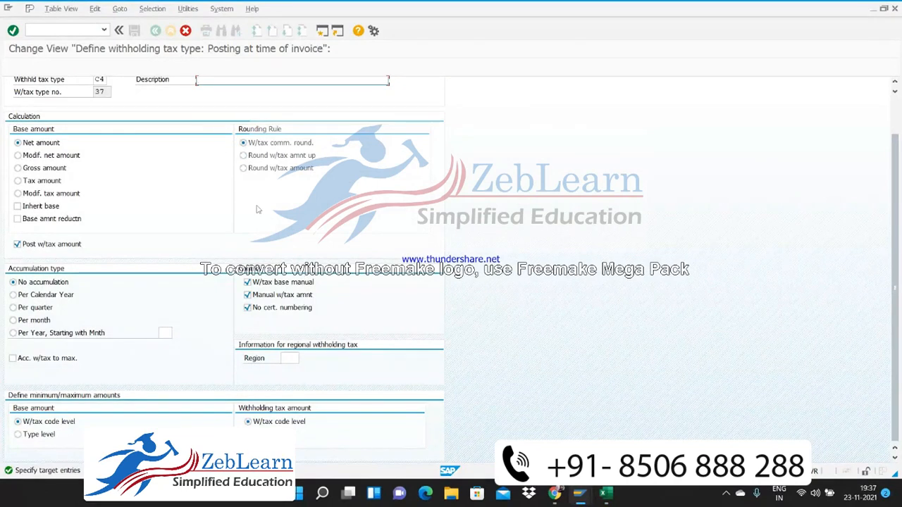
{"action": "left_click", "coordinate": [264, 157]}
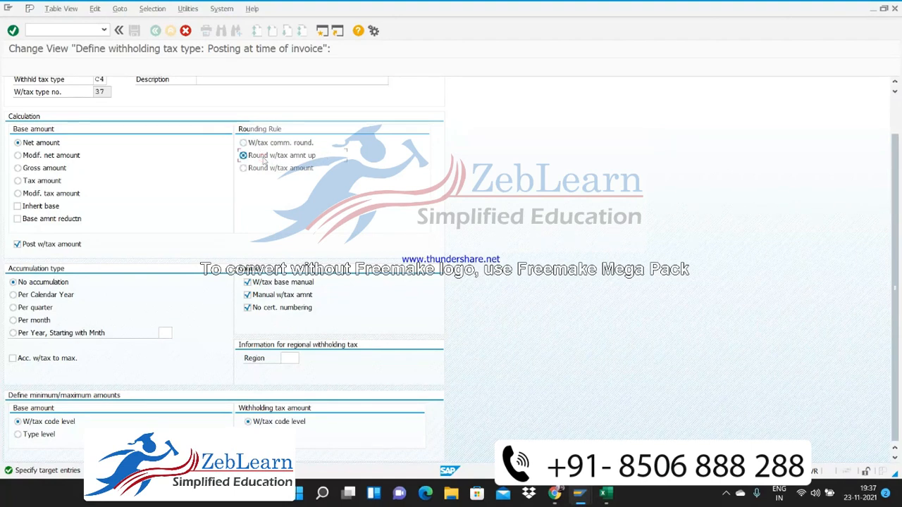
{"action": "left_click", "coordinate": [262, 170]}
{"action": "left_click", "coordinate": [255, 142]}
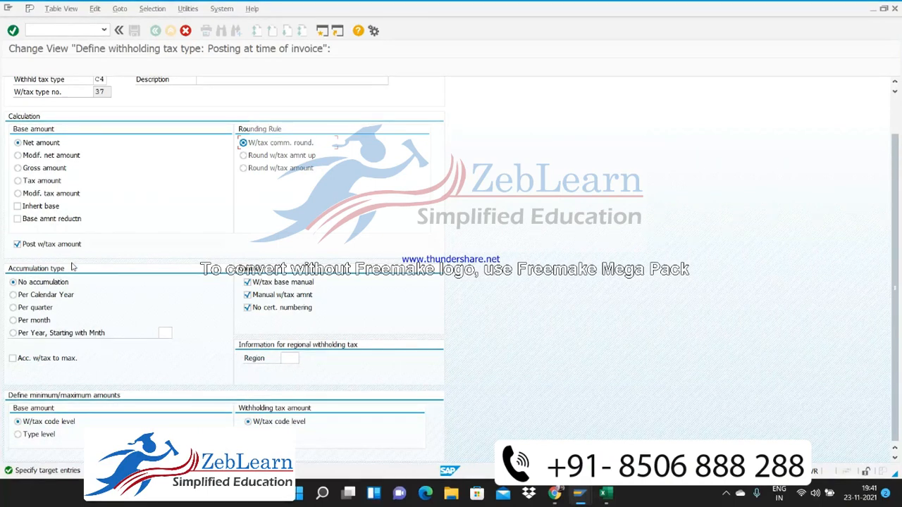
Answer No to the DPK connection-broken prompt and return to the Excel workbook
{"action": "key", "text": "Tab"}
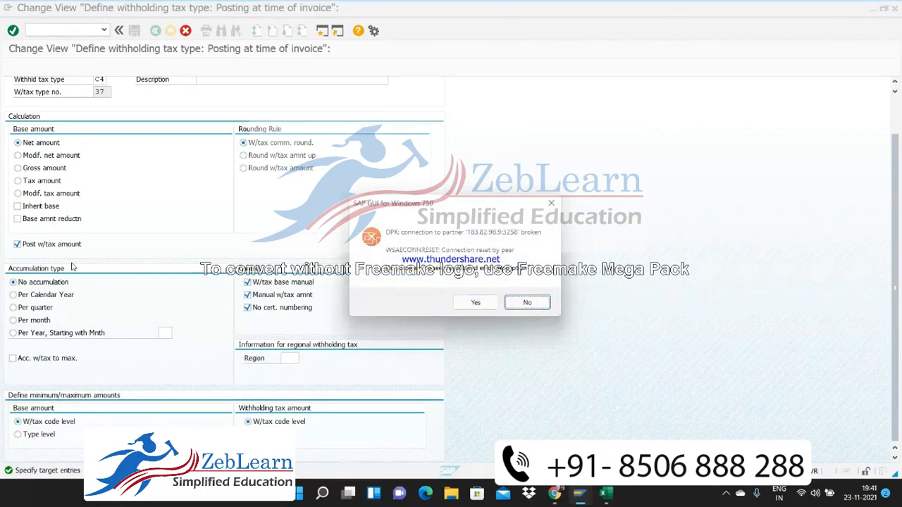
{"action": "key", "text": "Return"}
{"action": "key", "text": "alt+Tab"}
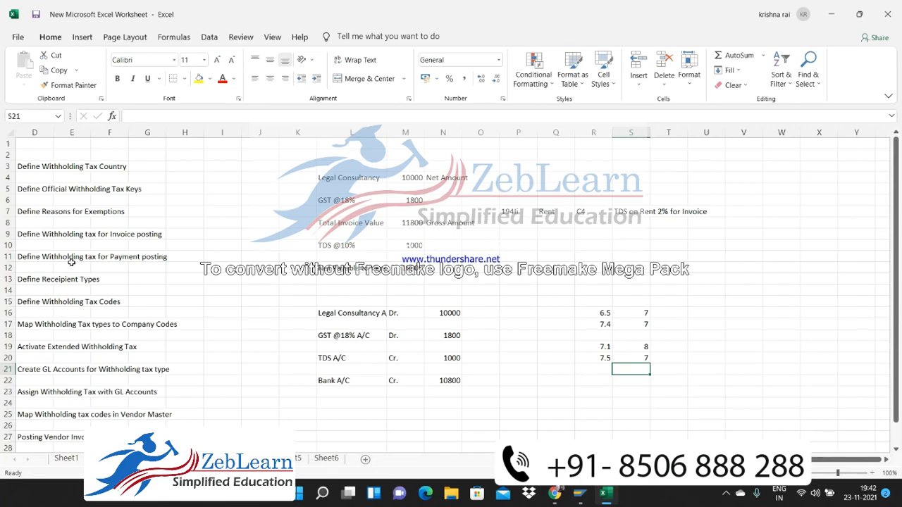
Log back on to the SAP system with the user name and password
{"action": "key", "text": "alt+Tab"}
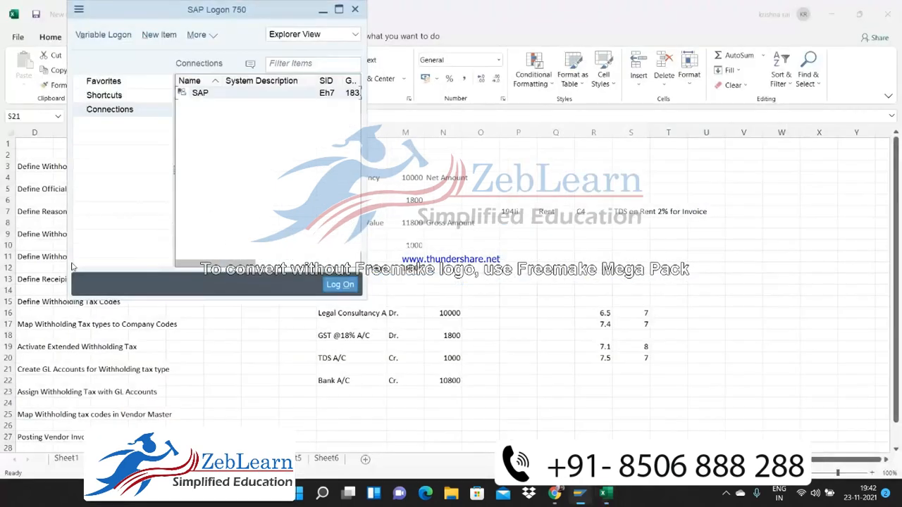
{"action": "double_click", "coordinate": [243, 95]}
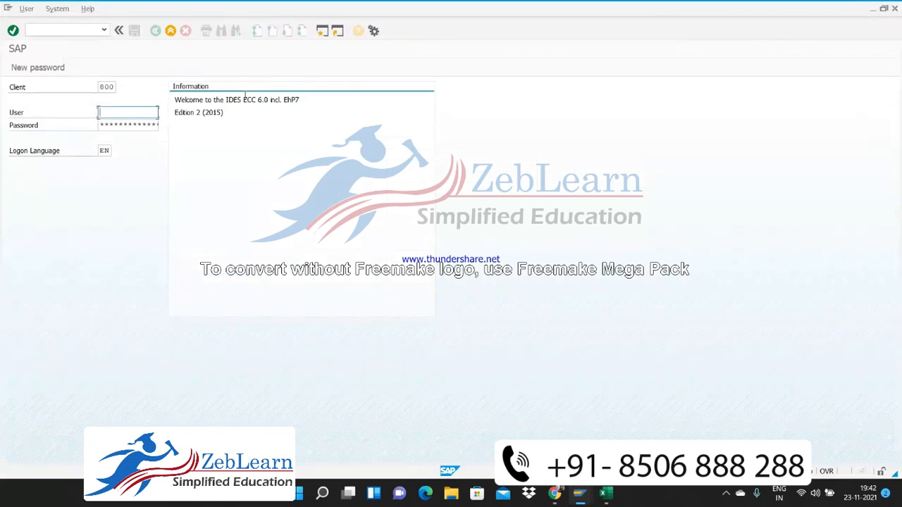
{"action": "type", "text": "sockrishna"}
{"action": "key", "text": "Tab"}
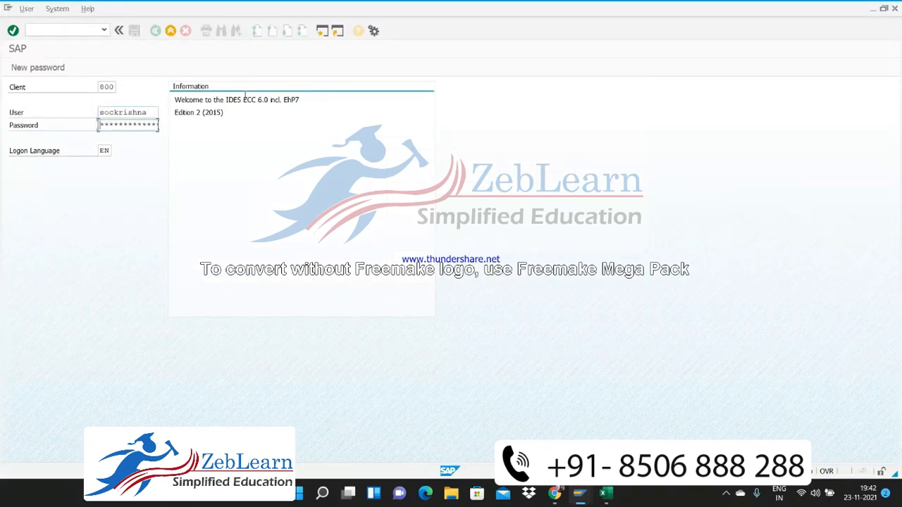
{"action": "type", "text": "**"}
{"action": "key", "text": "Return"}
Run SPRO, open the SAP Reference IMG, and expand Financial Accounting (New)
{"action": "type", "text": "spro"}
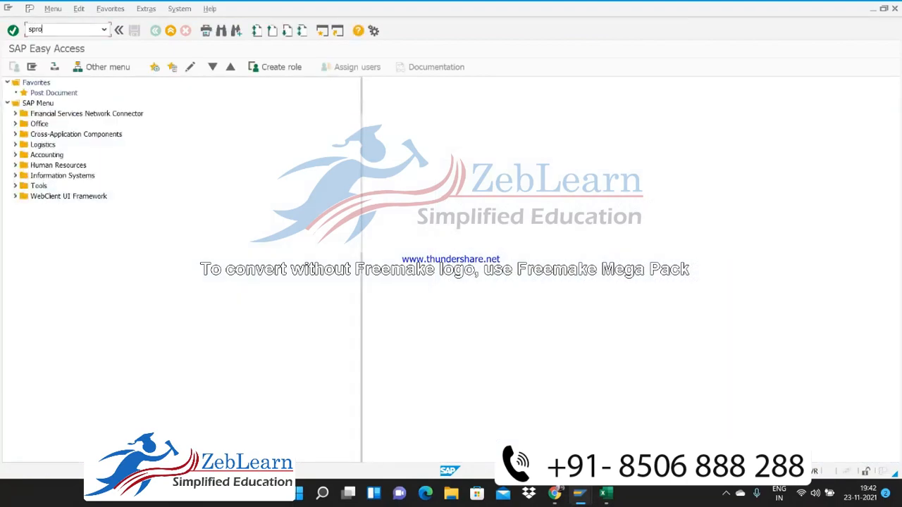
{"action": "key", "text": "Return"}
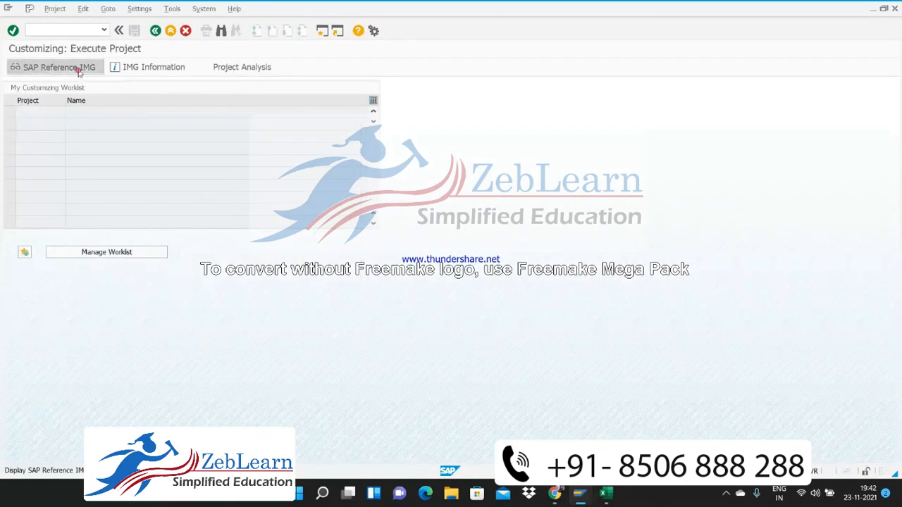
{"action": "left_click", "coordinate": [91, 66]}
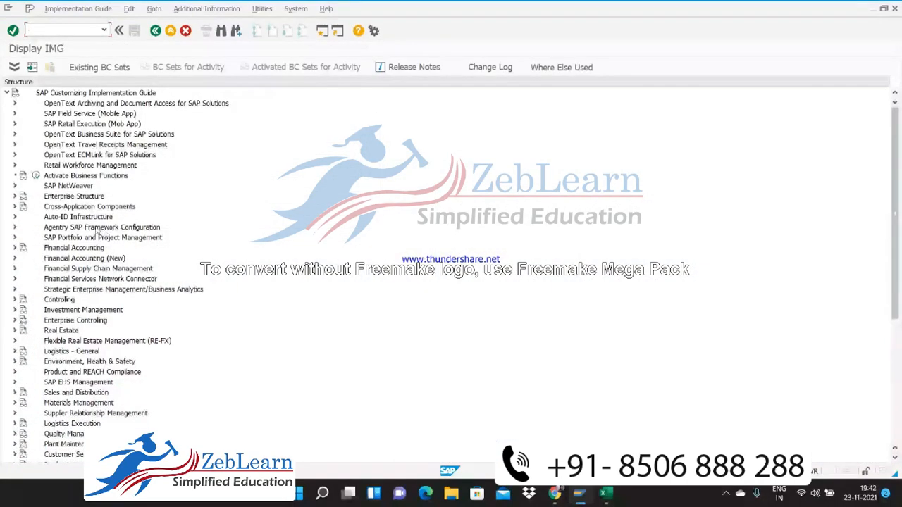
{"action": "left_click", "coordinate": [15, 258]}
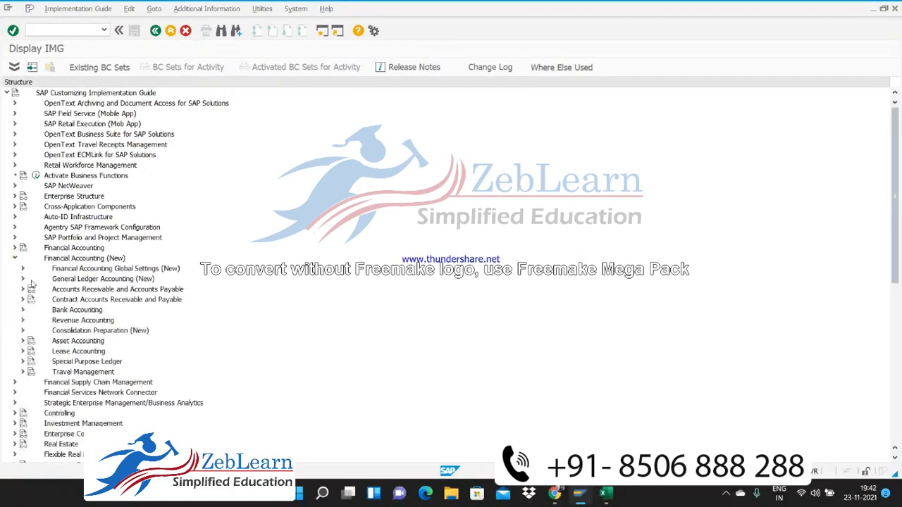
Open Define Withholding Tax Type for Invoice Posting under Extended Withholding Tax > Calculation
{"action": "left_click", "coordinate": [22, 269]}
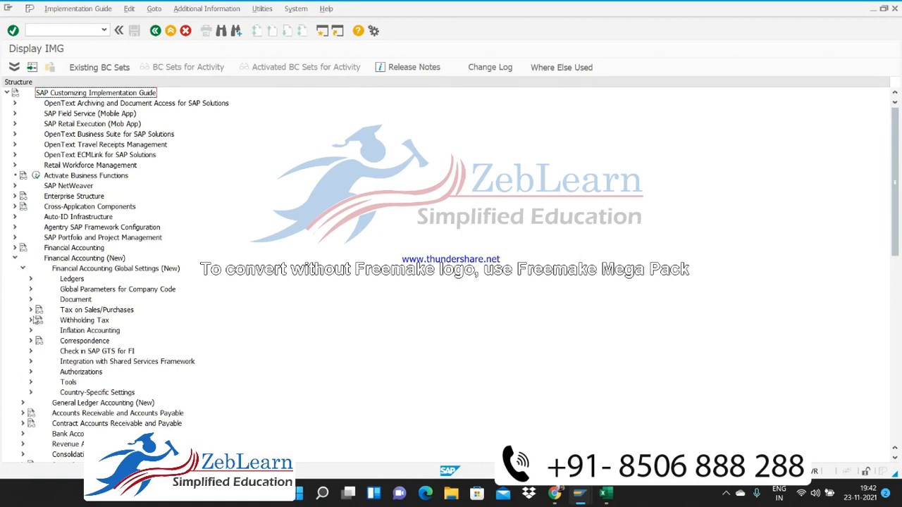
{"action": "left_click", "coordinate": [31, 320]}
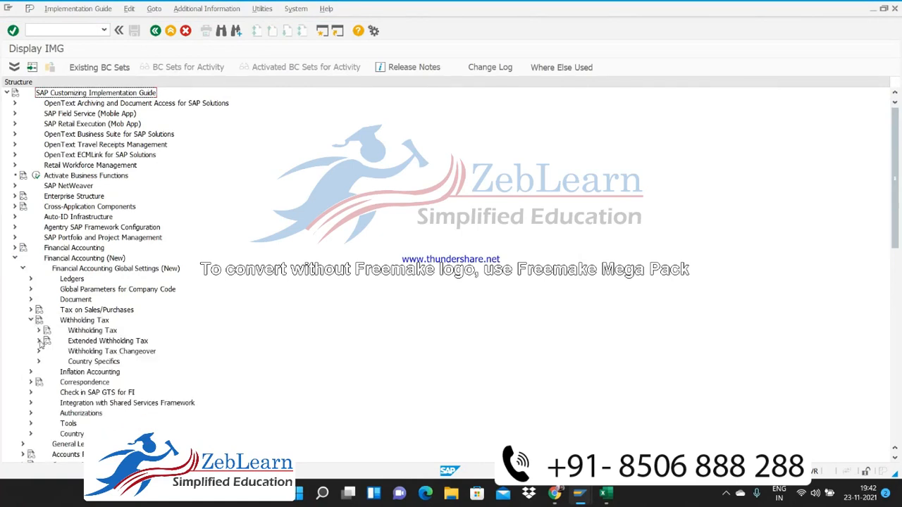
{"action": "left_click", "coordinate": [39, 341]}
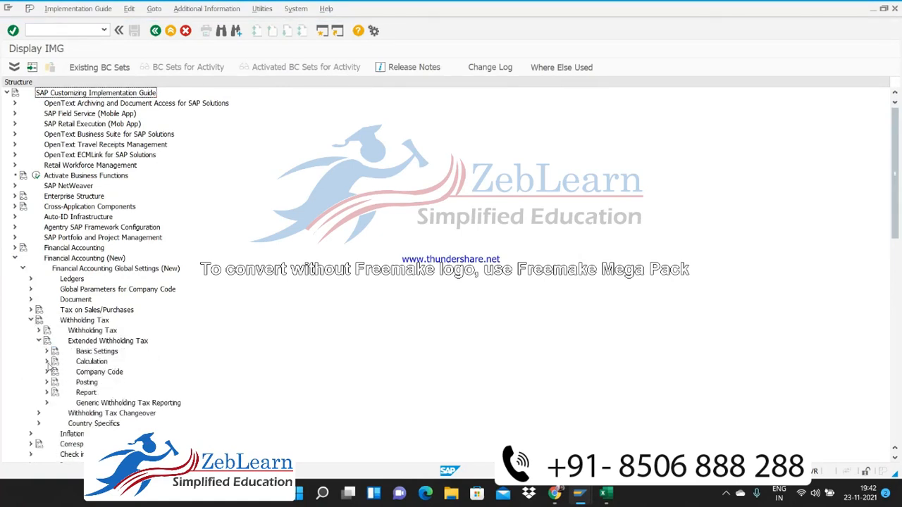
{"action": "left_click", "coordinate": [47, 362]}
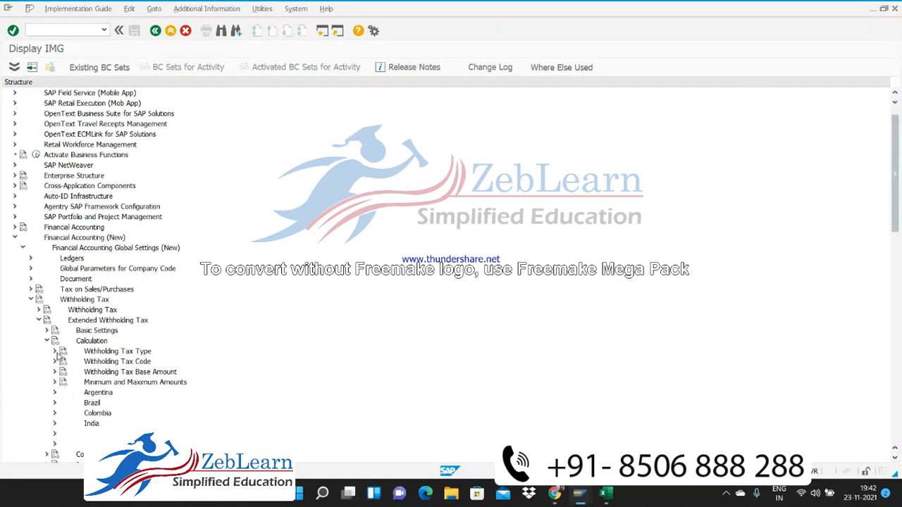
{"action": "left_click", "coordinate": [56, 351]}
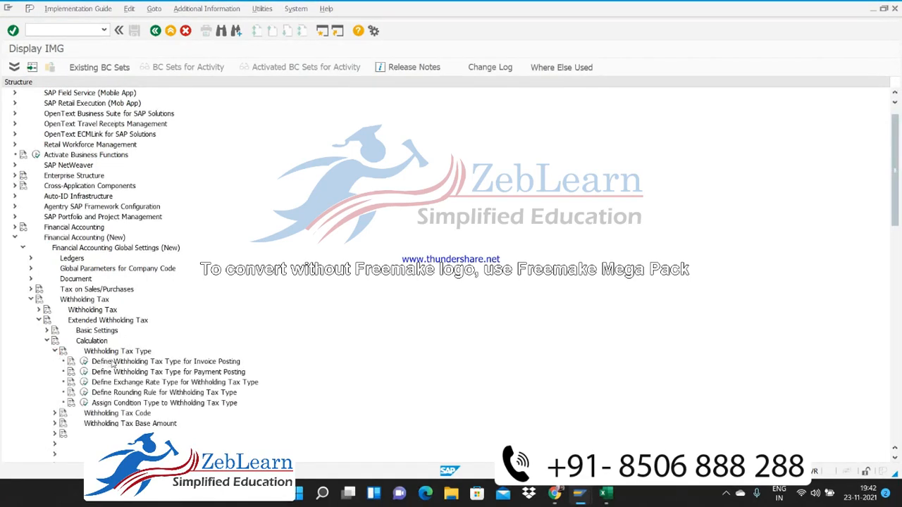
{"action": "left_click", "coordinate": [84, 361]}
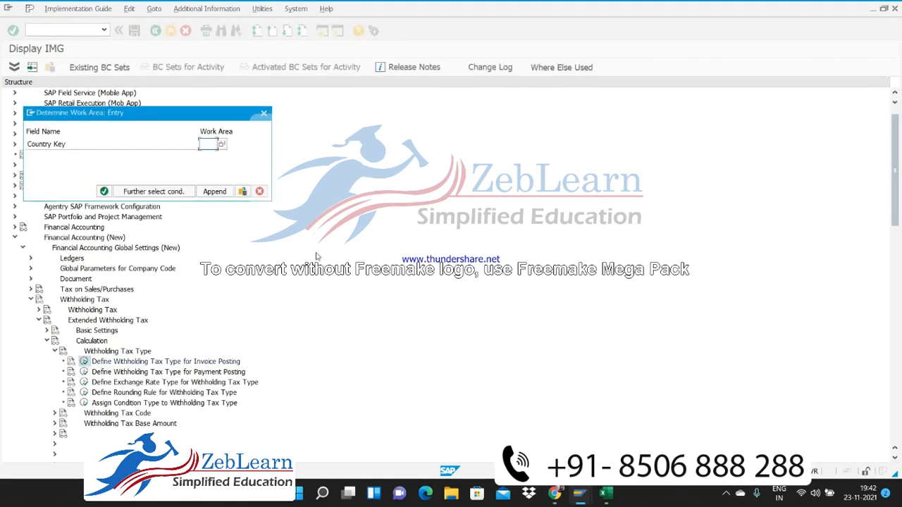
Enter country IN and select the 4I TDS on Rent 10% for Invoice entry
{"action": "type", "text": "in"}
{"action": "key", "text": "Return"}
{"action": "key", "text": "Return"}
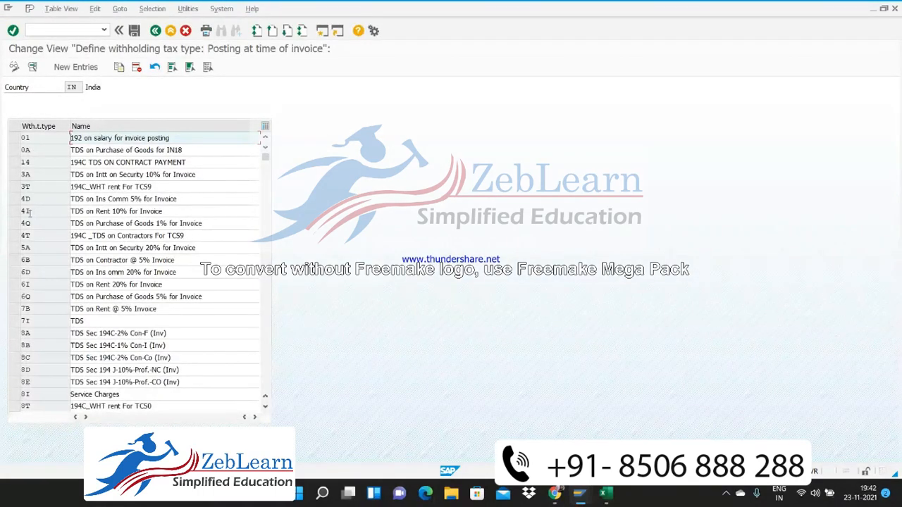
{"action": "left_click", "coordinate": [15, 211]}
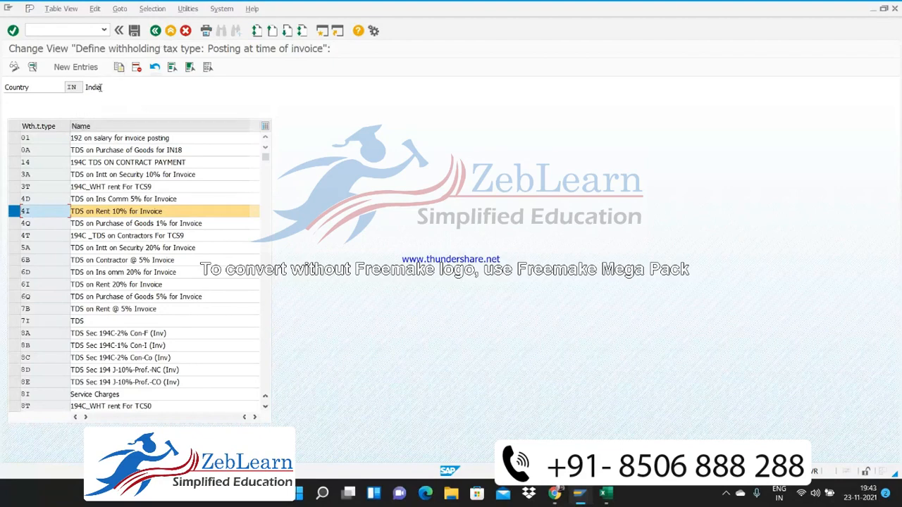
Review 4I's detail settings (net amount base, no accumulation), then return to SAP Easy Access
{"action": "left_click", "coordinate": [119, 66]}
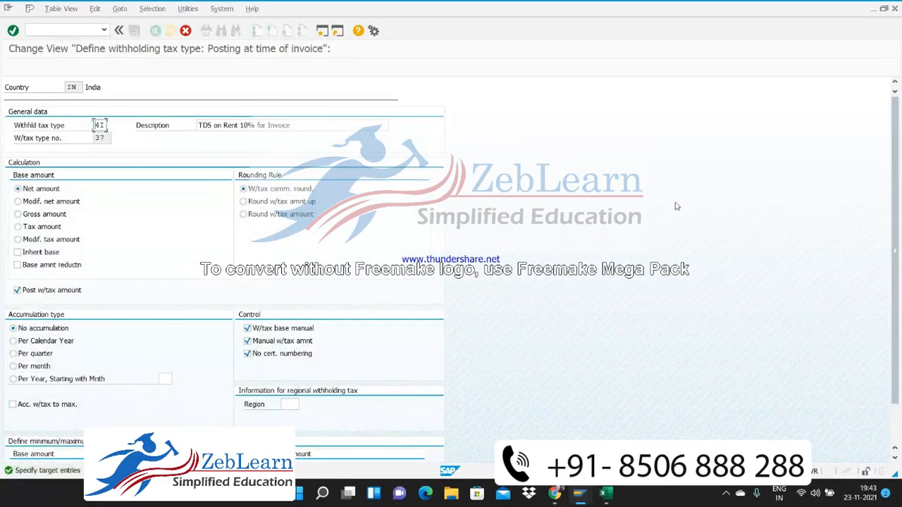
{"action": "left_click_drag", "start_coordinate": [894, 138], "coordinate": [895, 259]}
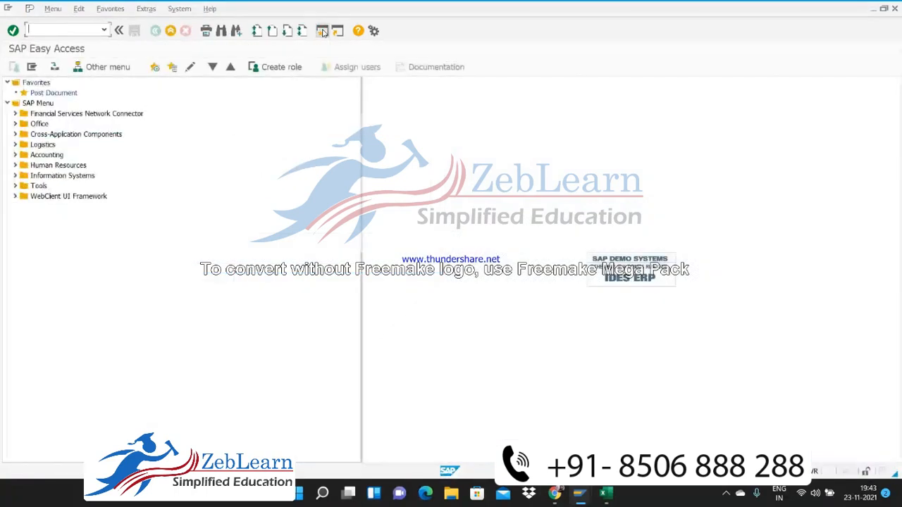
{"action": "type", "text": "fb"}
{"action": "type", "text": "60\\"}
{"action": "key", "text": "Return"}
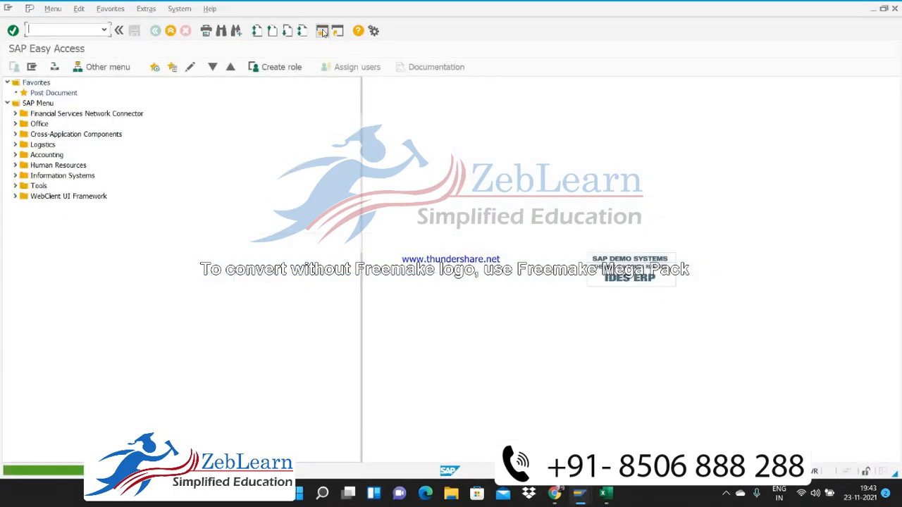
Start an FB60 vendor invoice for company code C101, entering the vendor and viewing payment details
{"action": "type", "text": "fb60"}
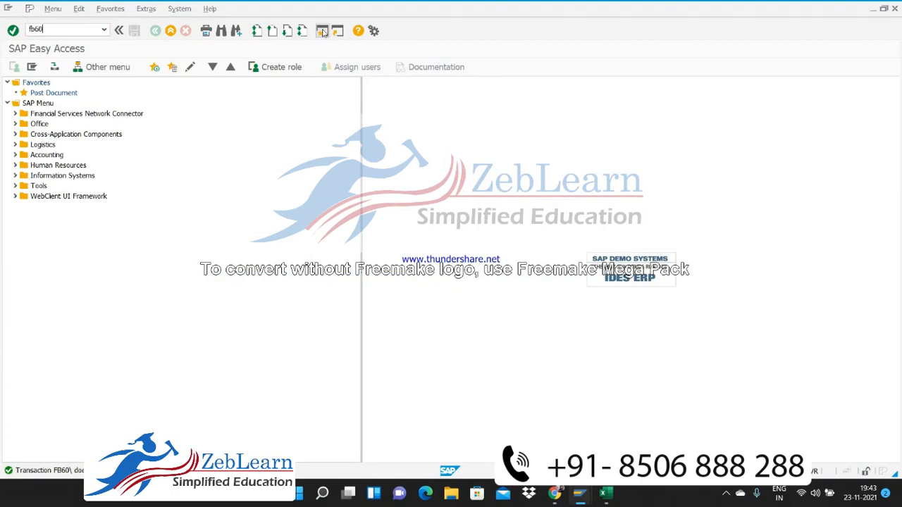
{"action": "key", "text": "Return"}
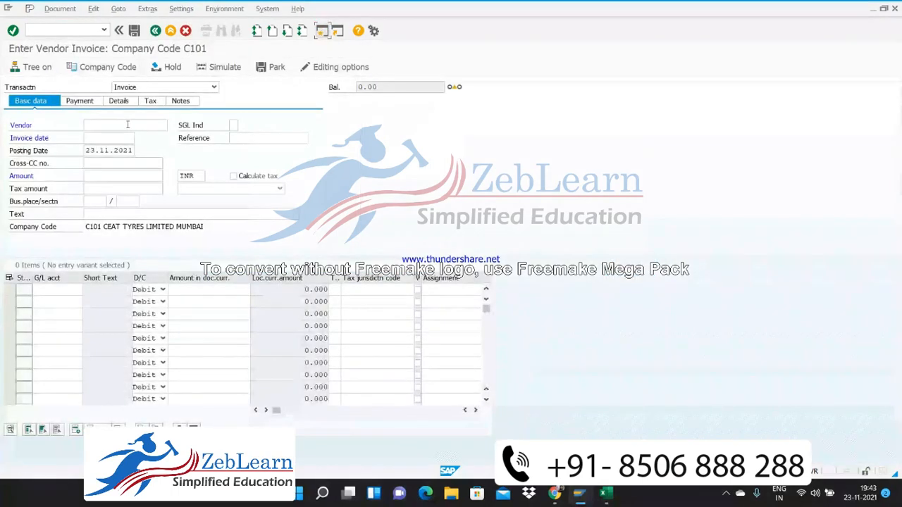
{"action": "left_click", "coordinate": [121, 188]}
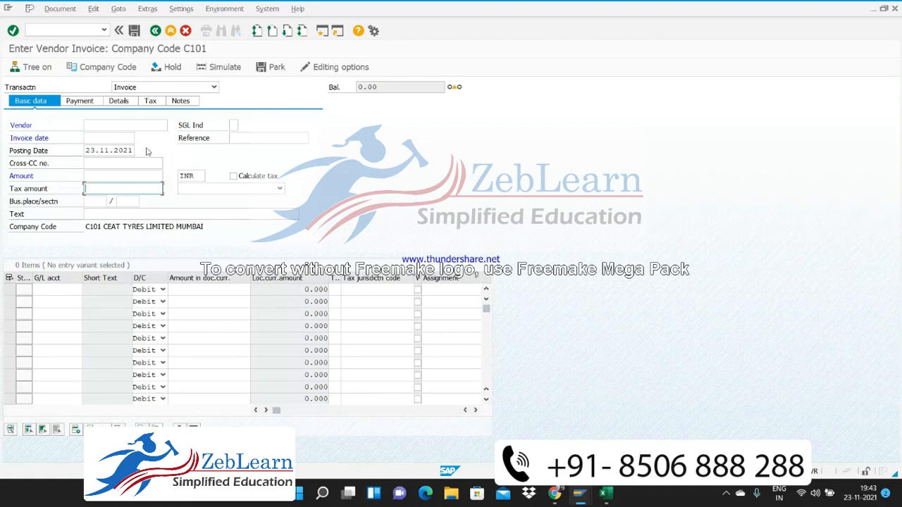
{"action": "left_click", "coordinate": [103, 124]}
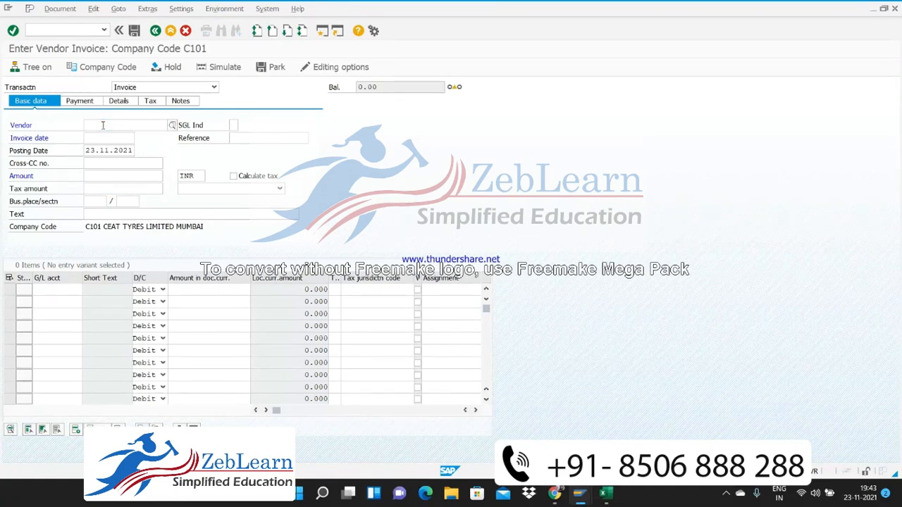
{"action": "type", "text": "70"}
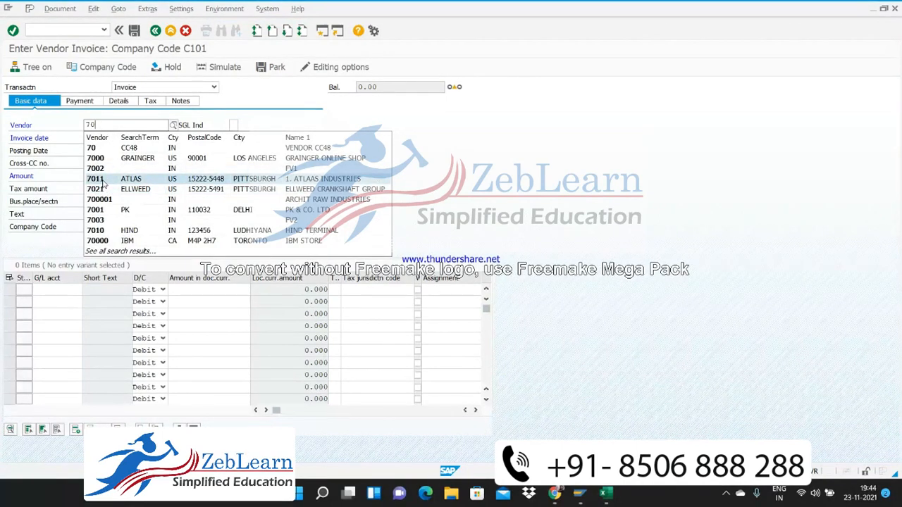
{"action": "type", "text": "10"}
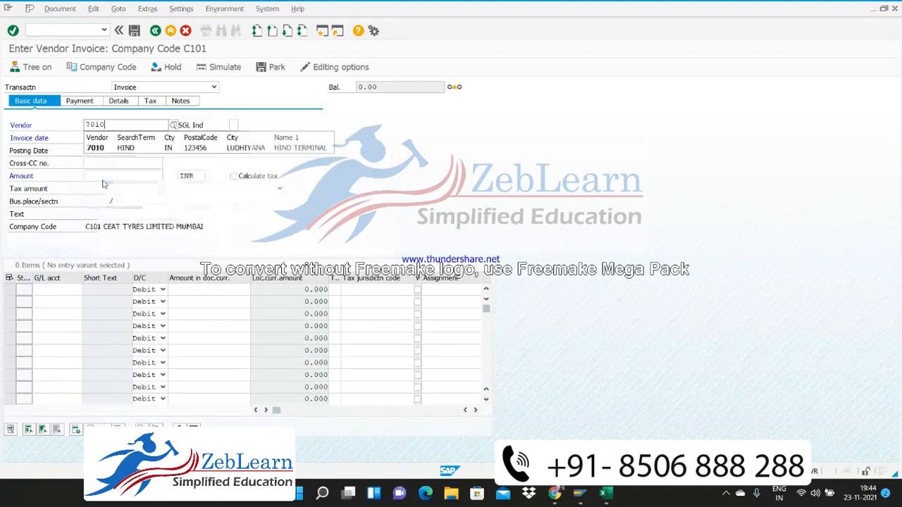
{"action": "key", "text": "Return"}
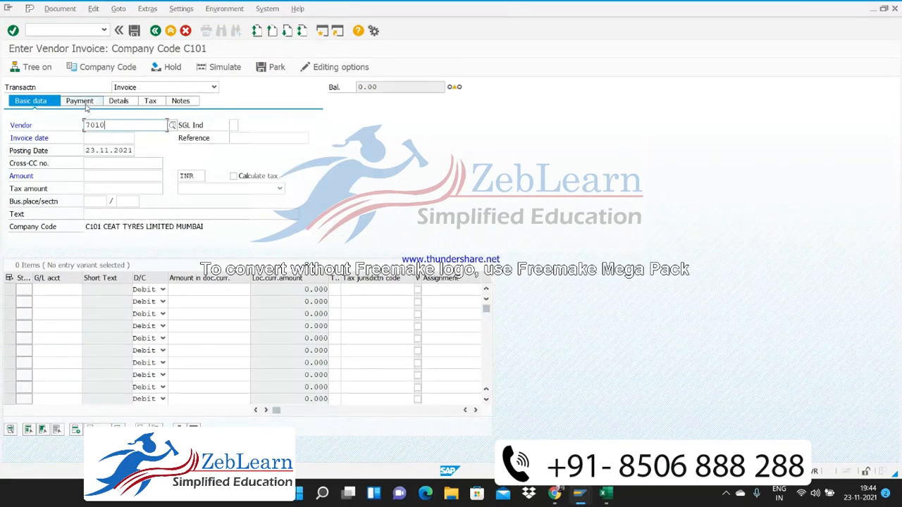
{"action": "left_click", "coordinate": [87, 103]}
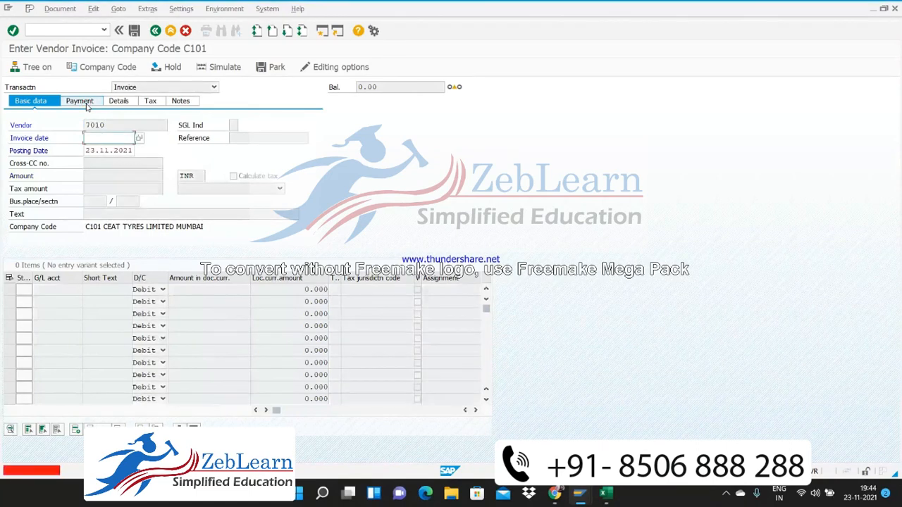
{"action": "key", "text": "alt+Tab"}
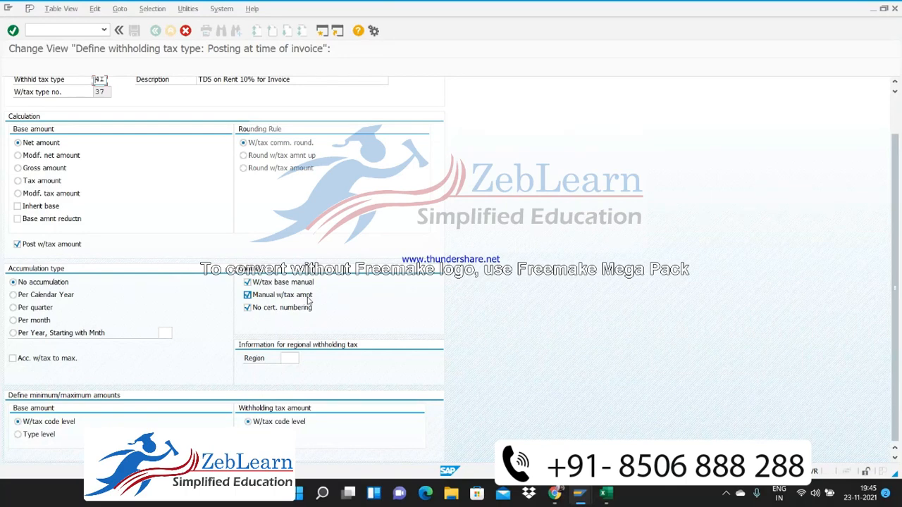
Bring up ClearTax's TDS Rate Chart page in the browser and close its promo popup
{"action": "key", "text": "alt+Tab"}
{"action": "key", "text": "alt+Tab"}
{"action": "key", "text": "alt+Tab"}
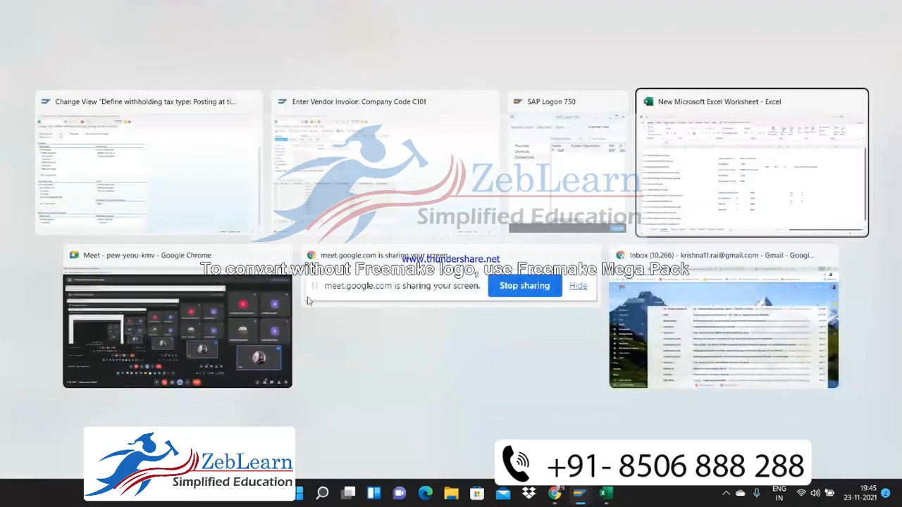
{"action": "key", "text": "alt+Tab"}
{"action": "key", "text": "alt+Tab"}
{"action": "key", "text": "alt+Tab"}
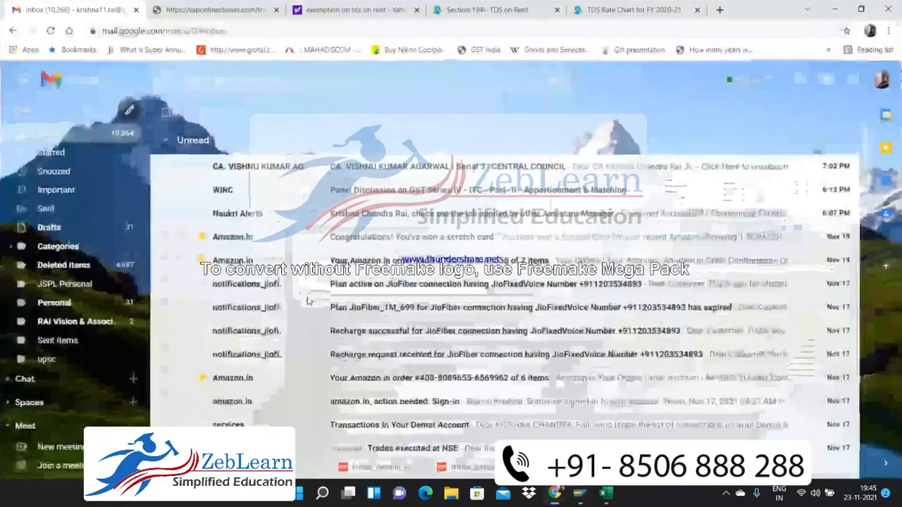
{"action": "left_click", "coordinate": [486, 10]}
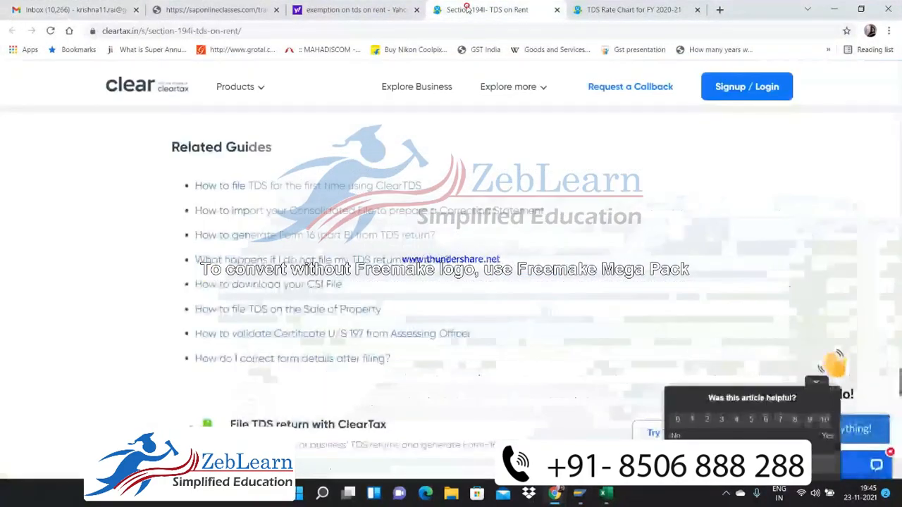
{"action": "left_click", "coordinate": [395, 10]}
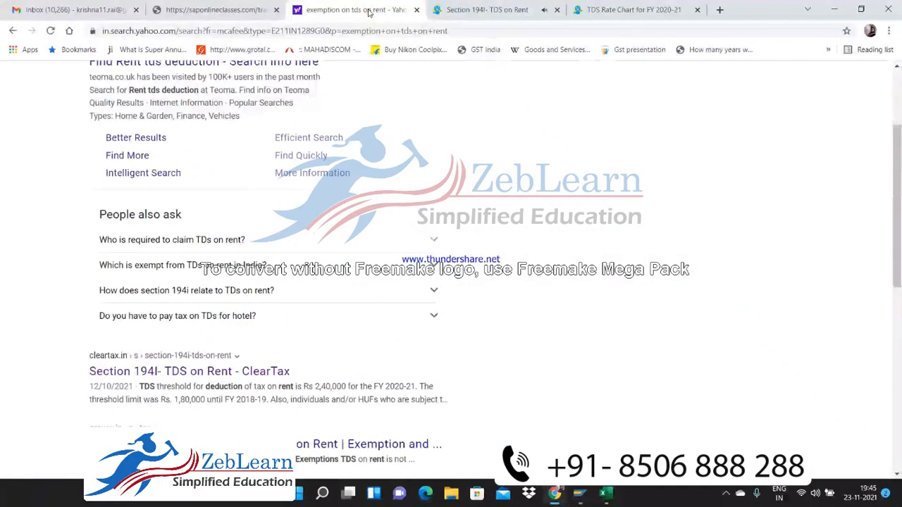
{"action": "left_click", "coordinate": [624, 8]}
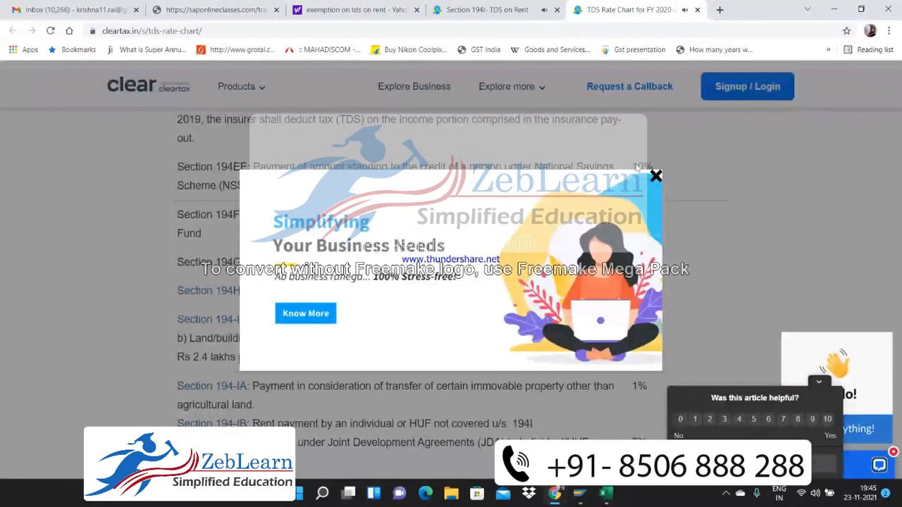
{"action": "left_click", "coordinate": [655, 175]}
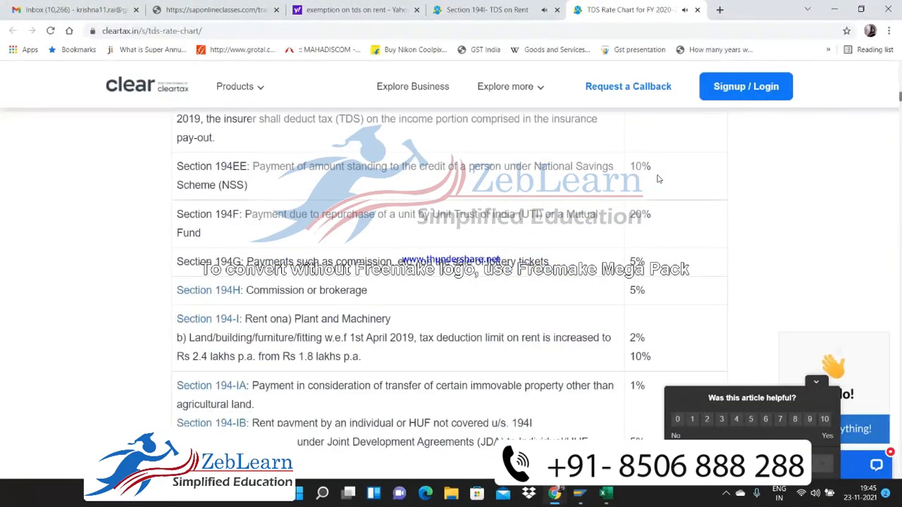
Scroll through the FY 2020-21 rate tables to compare the Section 194-I rent rates
{"action": "scroll", "coordinate": [658, 179], "scroll_direction": "down", "scroll_amount": 5}
{"action": "scroll", "coordinate": [658, 179], "scroll_direction": "down", "scroll_amount": 15}
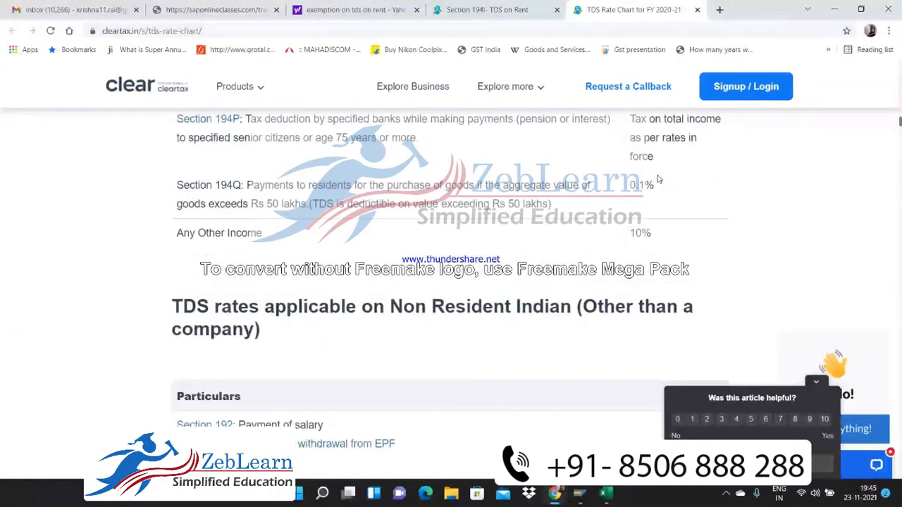
{"action": "scroll", "coordinate": [658, 179], "scroll_direction": "down", "scroll_amount": 10}
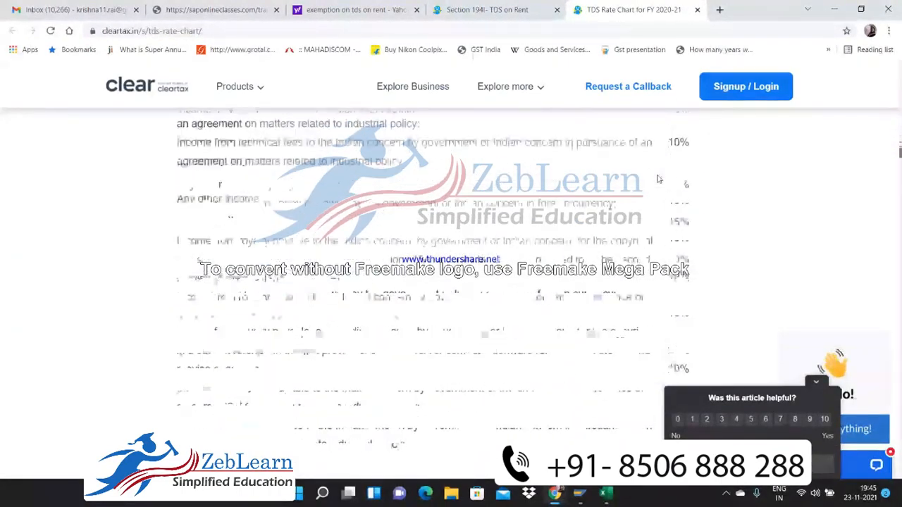
{"action": "scroll", "coordinate": [658, 179], "scroll_direction": "down", "scroll_amount": 10}
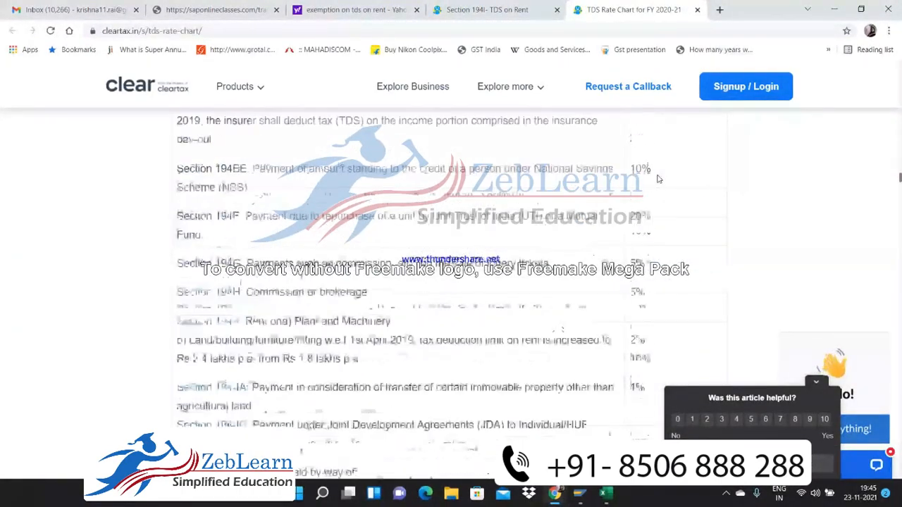
{"action": "scroll", "coordinate": [658, 179], "scroll_direction": "down", "scroll_amount": 10}
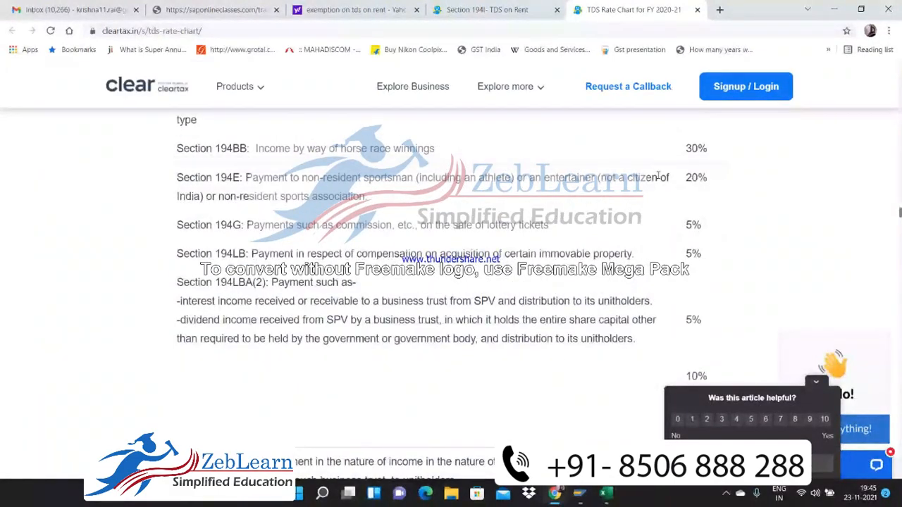
{"action": "scroll", "coordinate": [657, 177], "scroll_direction": "down", "scroll_amount": 10}
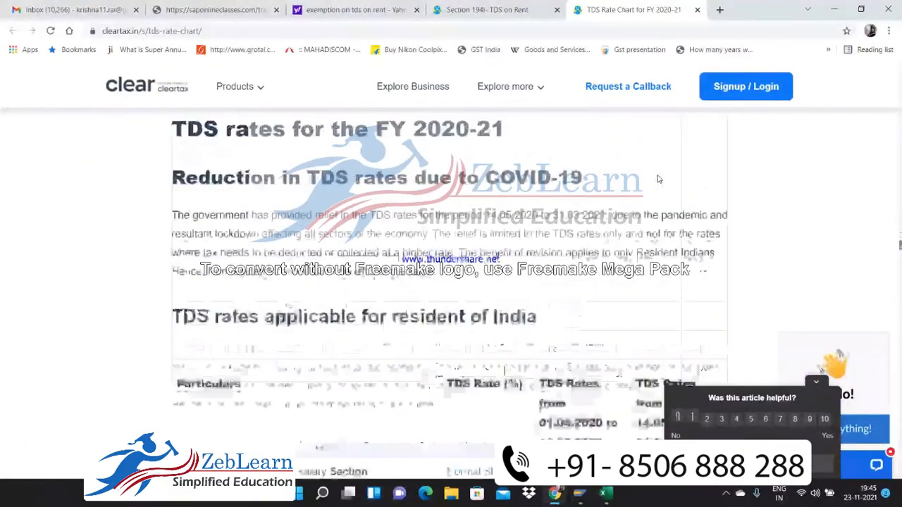
{"action": "scroll", "coordinate": [658, 179], "scroll_direction": "down", "scroll_amount": 10}
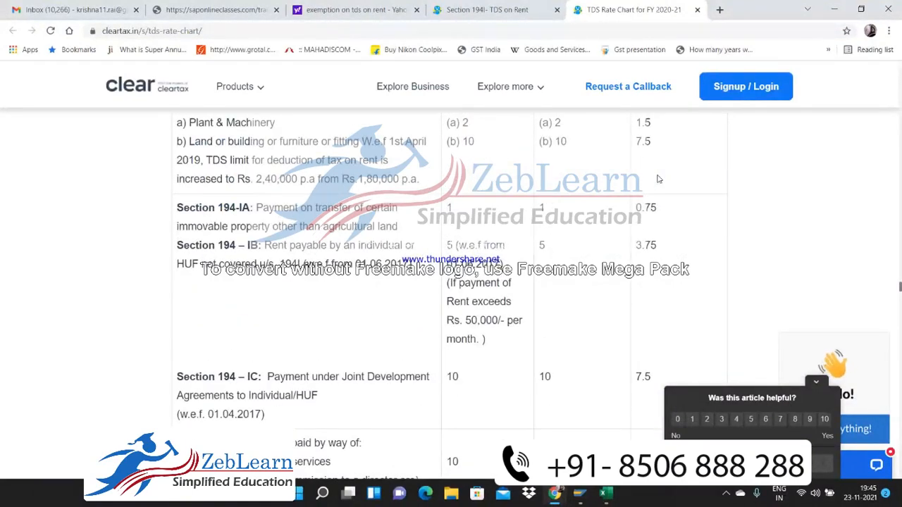
{"action": "scroll", "coordinate": [657, 179], "scroll_direction": "down", "scroll_amount": 10}
{"action": "scroll", "coordinate": [658, 179], "scroll_direction": "down", "scroll_amount": 5}
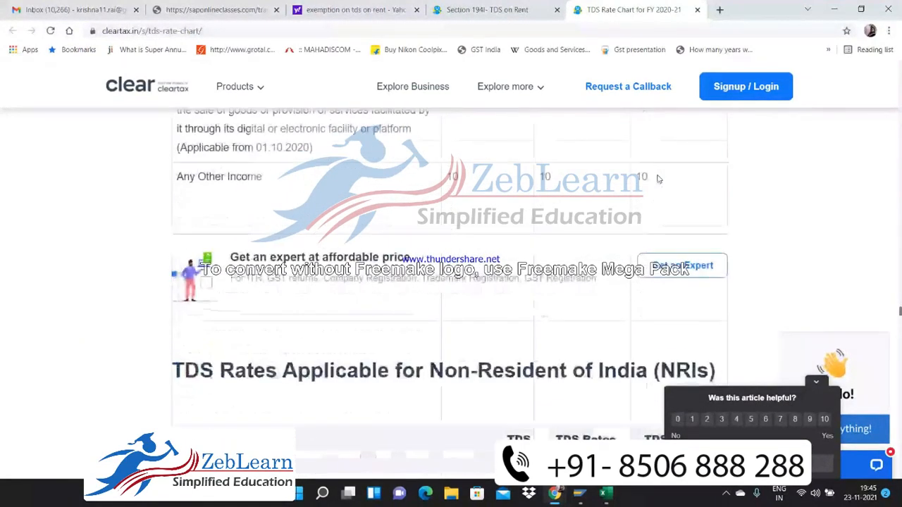
{"action": "scroll", "coordinate": [658, 179], "scroll_direction": "up", "scroll_amount": 10}
{"action": "scroll", "coordinate": [657, 179], "scroll_direction": "up", "scroll_amount": 10}
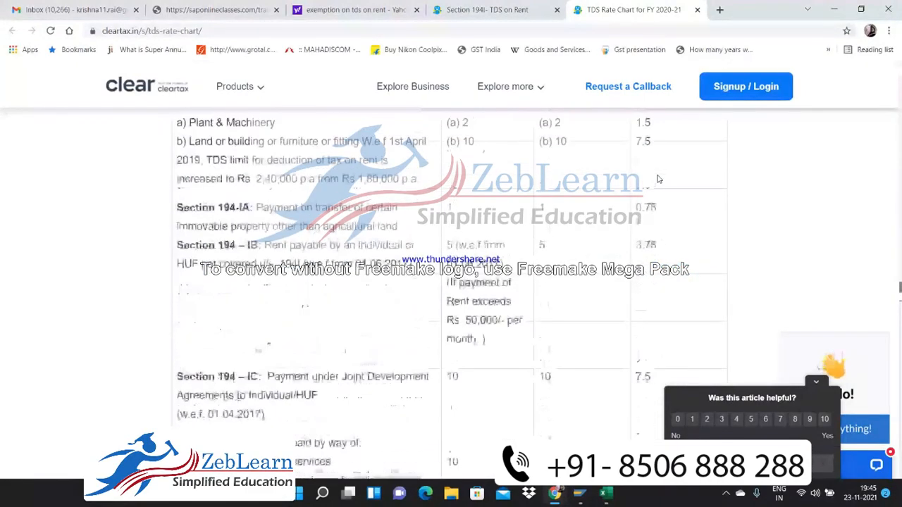
{"action": "scroll", "coordinate": [657, 179], "scroll_direction": "up", "scroll_amount": 10}
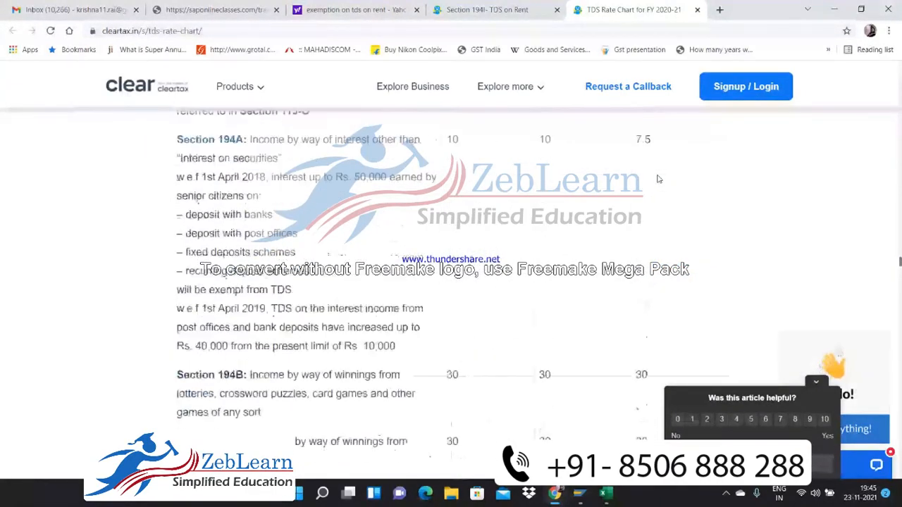
{"action": "scroll", "coordinate": [658, 179], "scroll_direction": "down", "scroll_amount": 3}
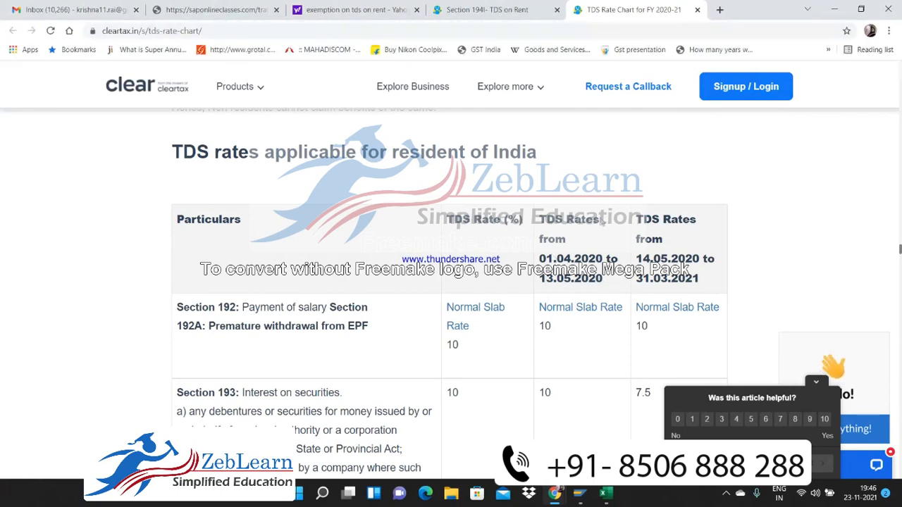
{"action": "scroll", "coordinate": [562, 301], "scroll_direction": "down", "scroll_amount": 3}
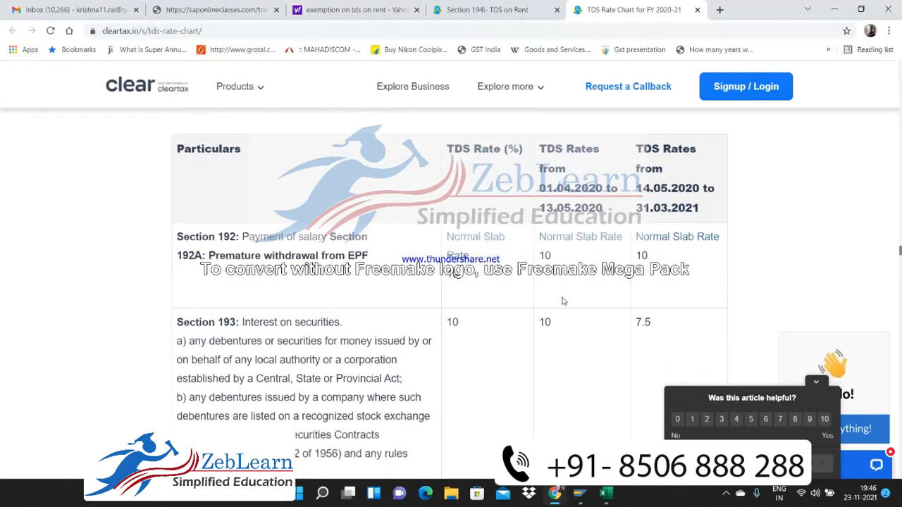
{"action": "scroll", "coordinate": [562, 300], "scroll_direction": "down", "scroll_amount": 1}
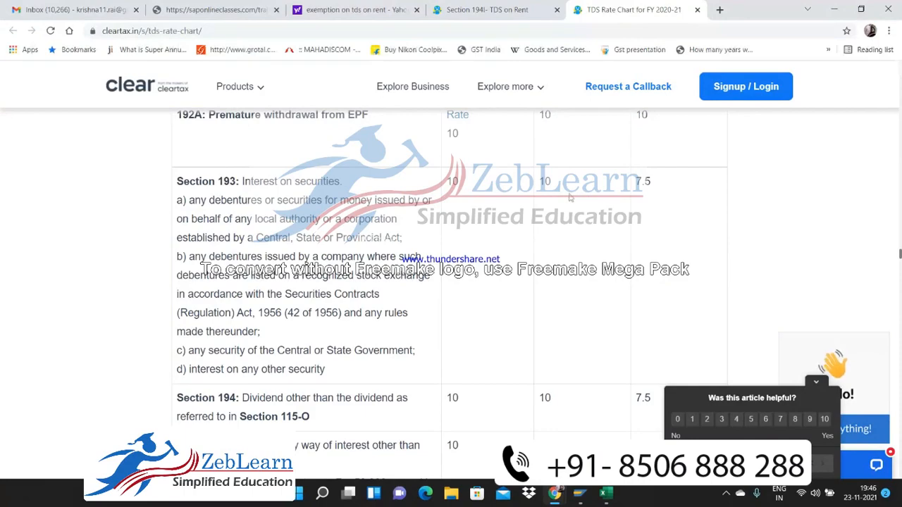
{"action": "scroll", "coordinate": [571, 198], "scroll_direction": "down", "scroll_amount": 1}
{"action": "scroll", "coordinate": [570, 198], "scroll_direction": "down", "scroll_amount": 5}
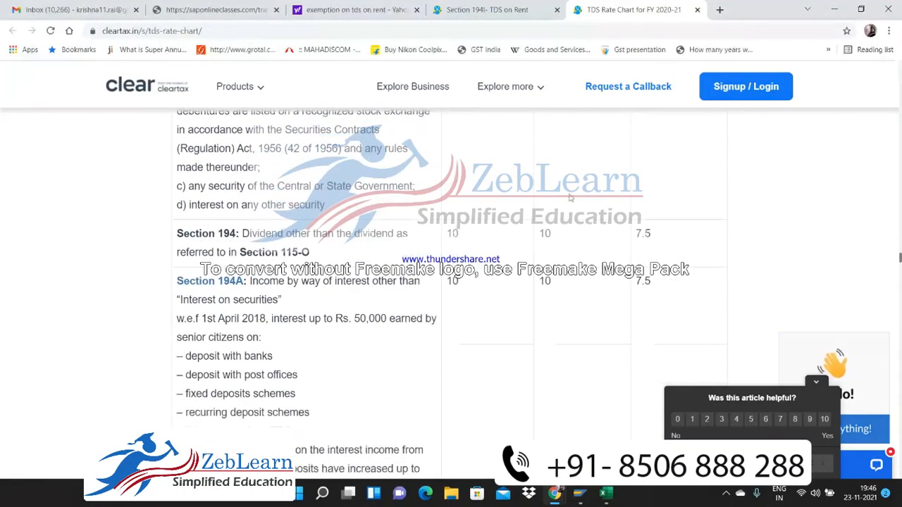
{"action": "scroll", "coordinate": [571, 198], "scroll_direction": "down", "scroll_amount": 2}
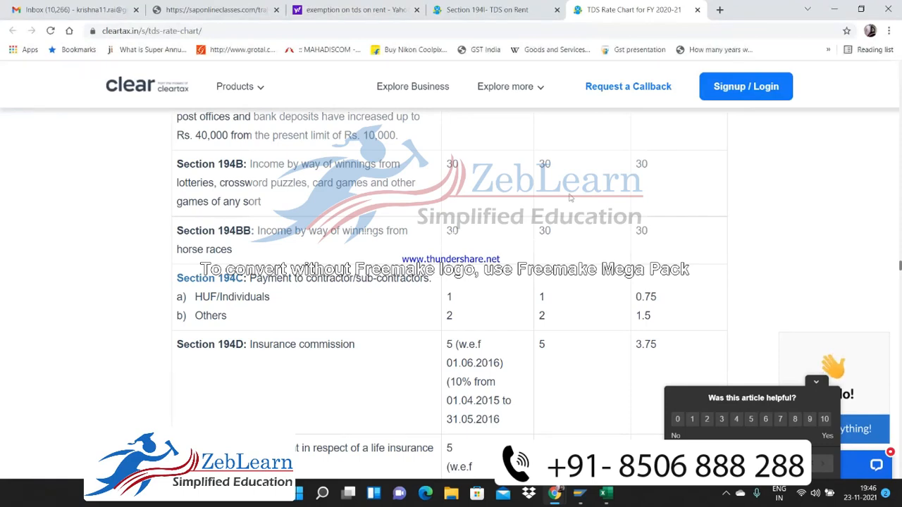
Return to SAP's 4I TDS on Rent definition and dismiss the open Table View menu
{"action": "key", "text": "alt+Tab"}
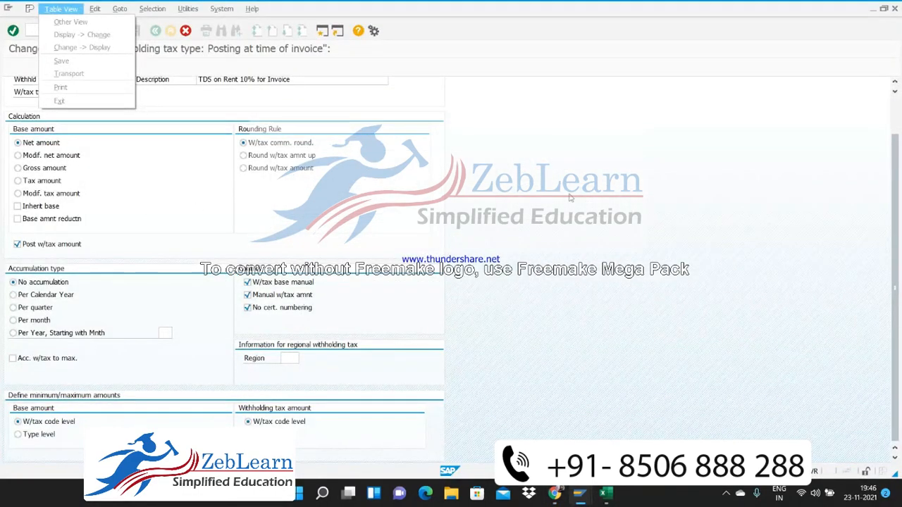
{"action": "left_click", "coordinate": [351, 202]}
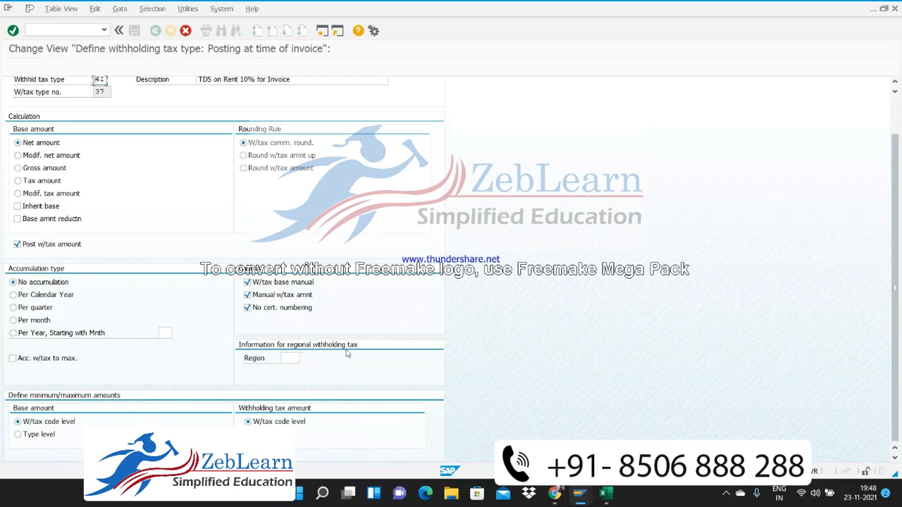
{"action": "left_click", "coordinate": [295, 360]}
{"action": "left_click", "coordinate": [305, 359]}
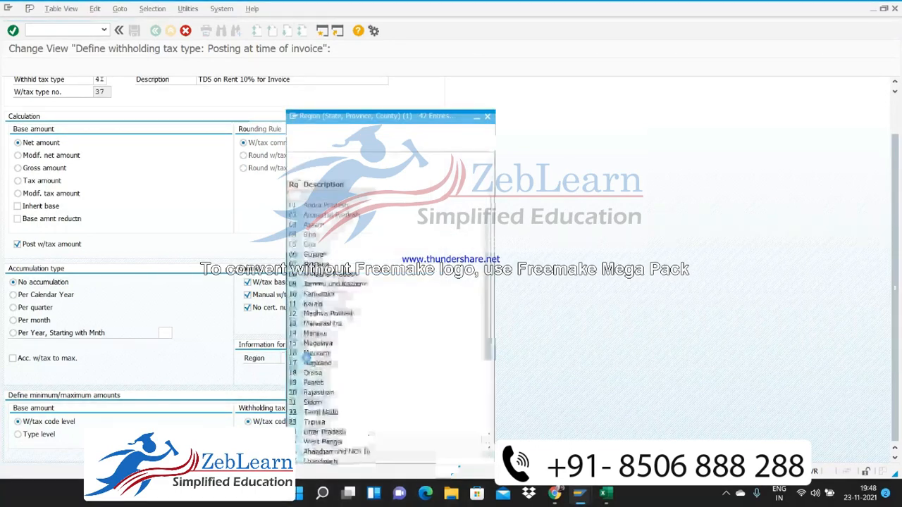
{"action": "left_click", "coordinate": [320, 307]}
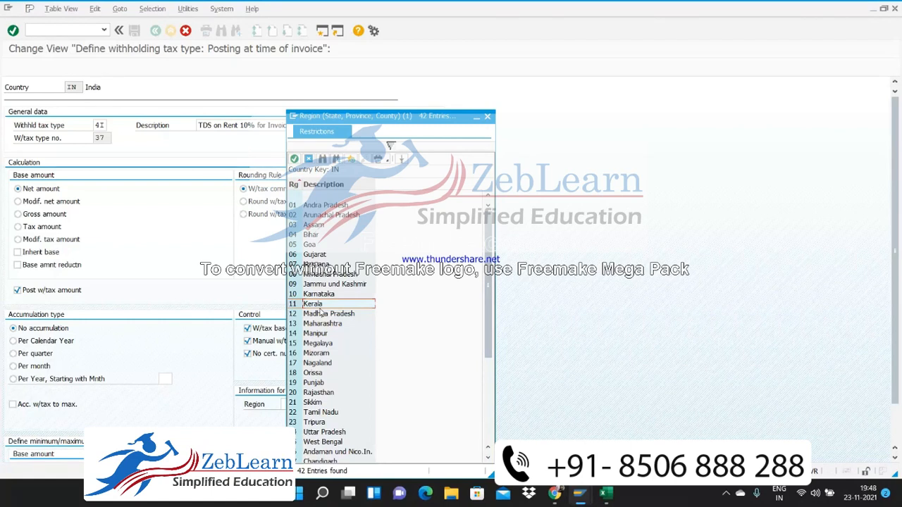
{"action": "left_click", "coordinate": [487, 117]}
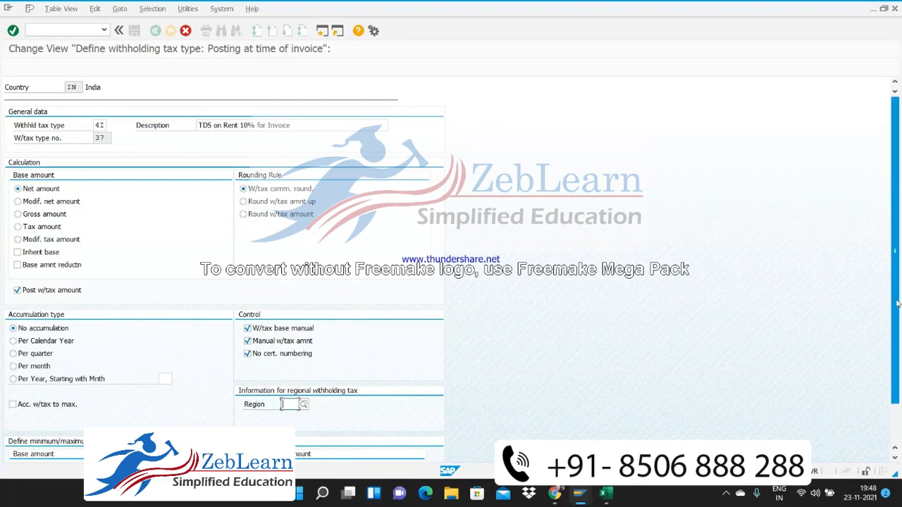
{"action": "scroll", "coordinate": [899, 334], "scroll_direction": "down", "scroll_amount": 2}
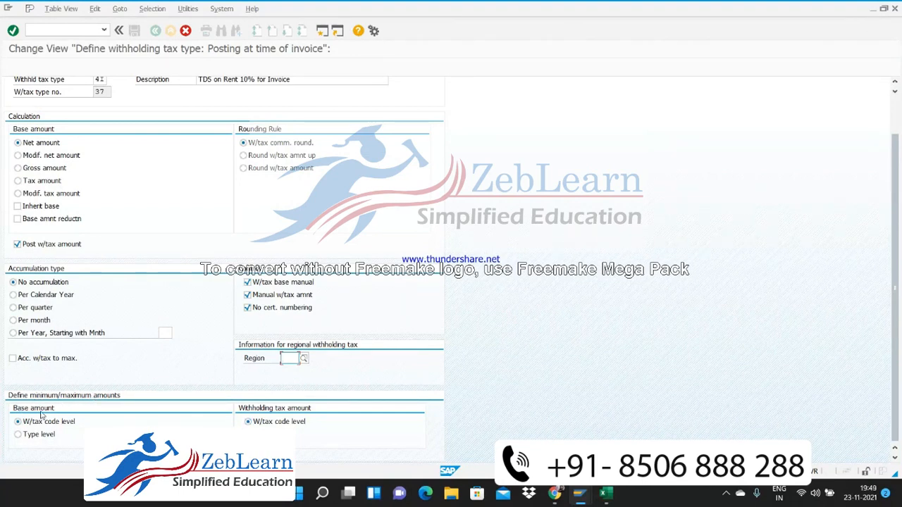
{"action": "left_click", "coordinate": [19, 421]}
{"action": "scroll", "coordinate": [894, 246], "scroll_direction": "up", "scroll_amount": 2}
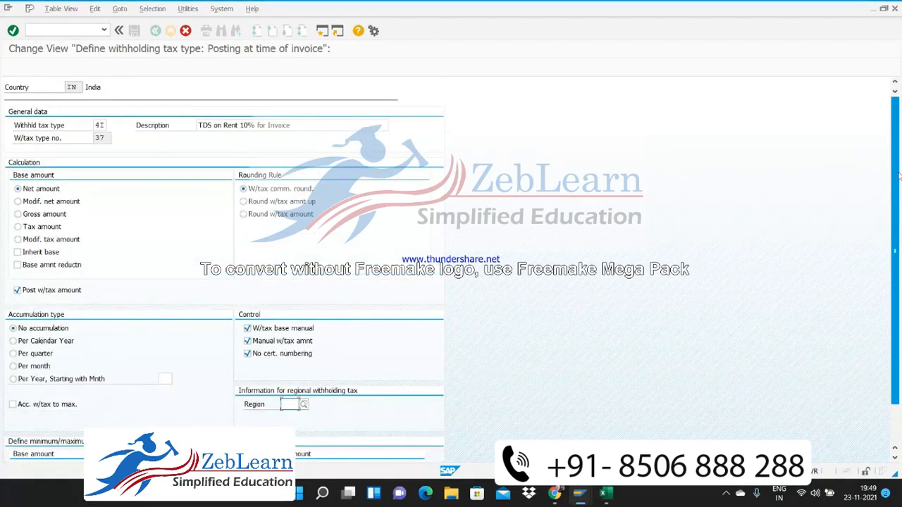
{"action": "scroll", "coordinate": [889, 269], "scroll_direction": "down", "scroll_amount": 2}
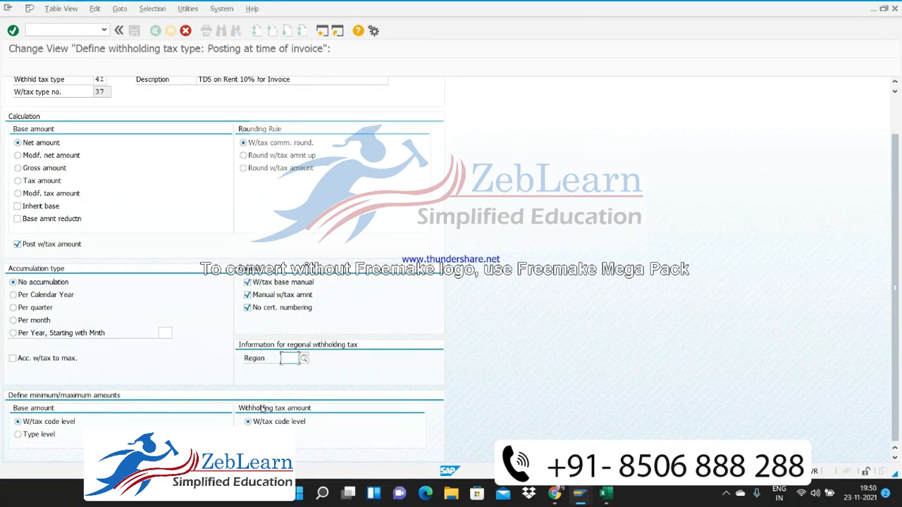
{"action": "left_click", "coordinate": [248, 421]}
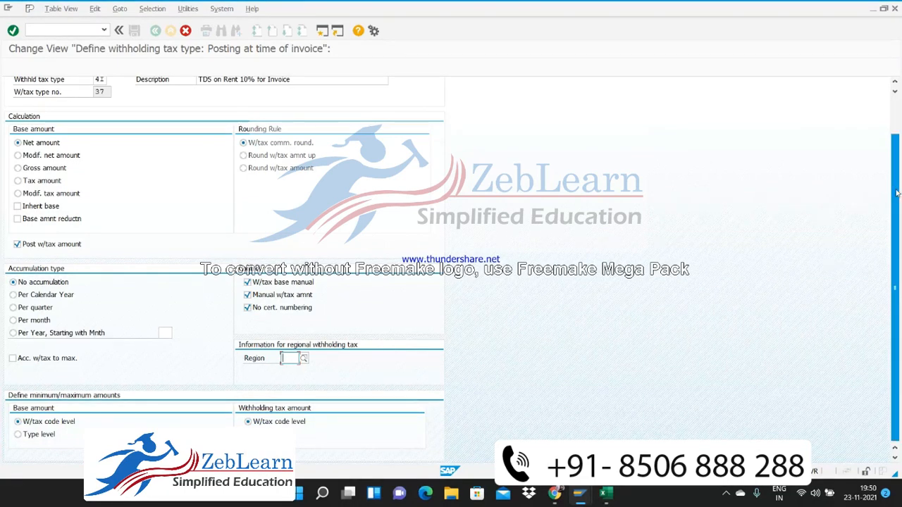
{"action": "scroll", "coordinate": [889, 125], "scroll_direction": "up", "scroll_amount": 2}
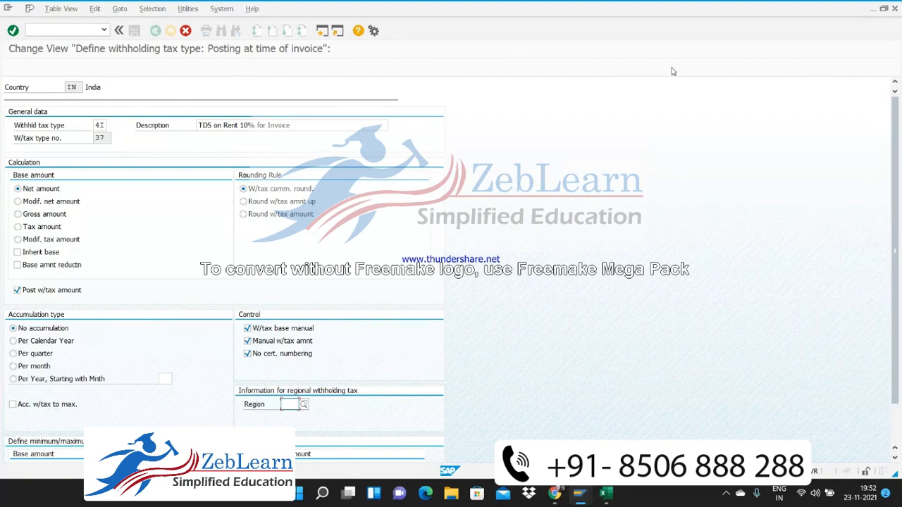
Place the cursor at the end of the 4I 'TDS on Rent 10% for Invoice' description, then bring up Chrome's TDS rate chart
{"action": "left_click", "coordinate": [298, 126]}
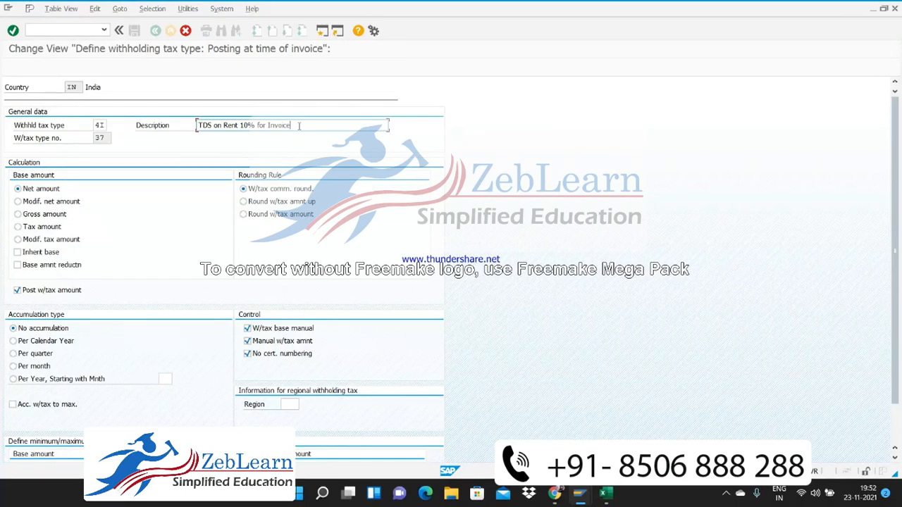
{"action": "key", "text": "alt+Tab"}
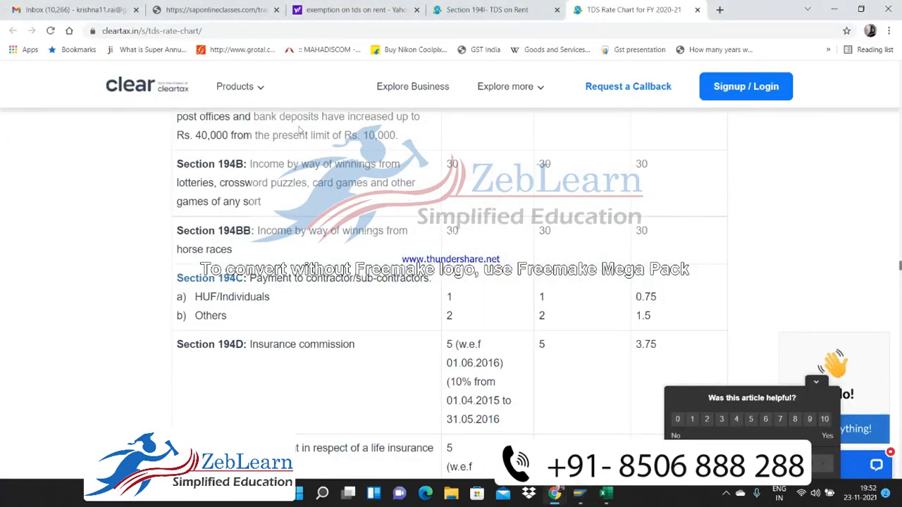
Scroll the TDS rate chart back up to its table header, then bring the Excel notes worksheet forward
{"action": "scroll", "coordinate": [299, 131], "scroll_direction": "up", "scroll_amount": 1}
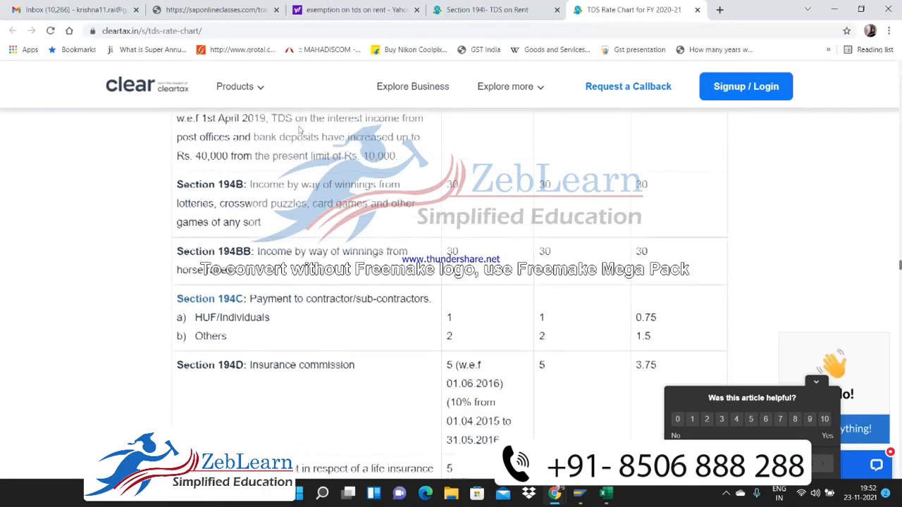
{"action": "scroll", "coordinate": [299, 131], "scroll_direction": "up", "scroll_amount": 5}
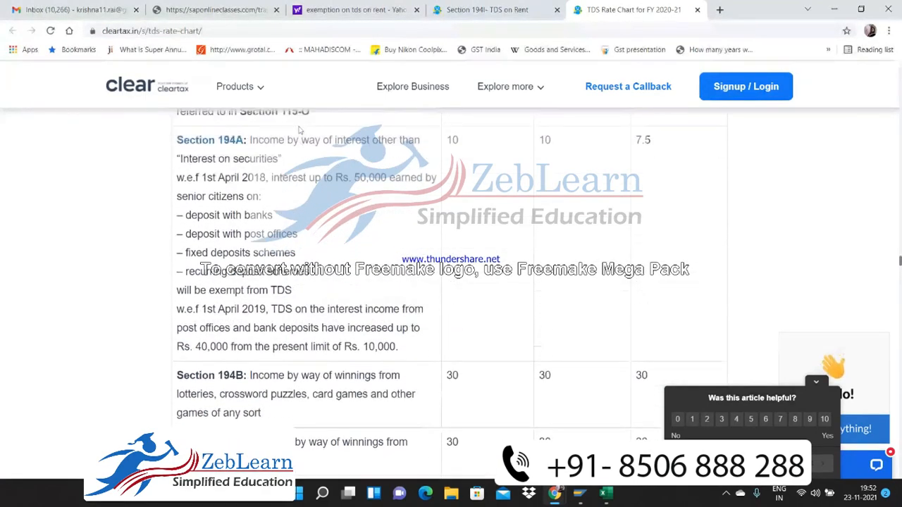
{"action": "scroll", "coordinate": [299, 131], "scroll_direction": "up", "scroll_amount": 6}
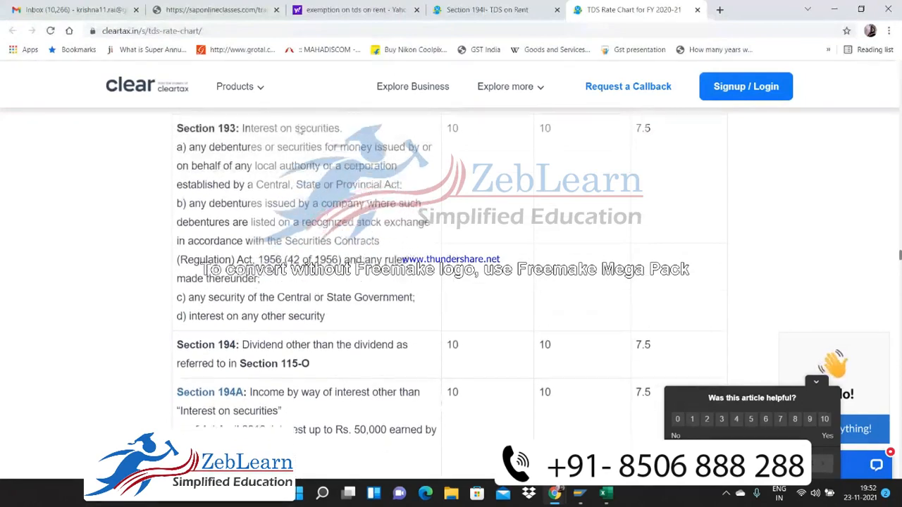
{"action": "scroll", "coordinate": [298, 131], "scroll_direction": "up", "scroll_amount": 4}
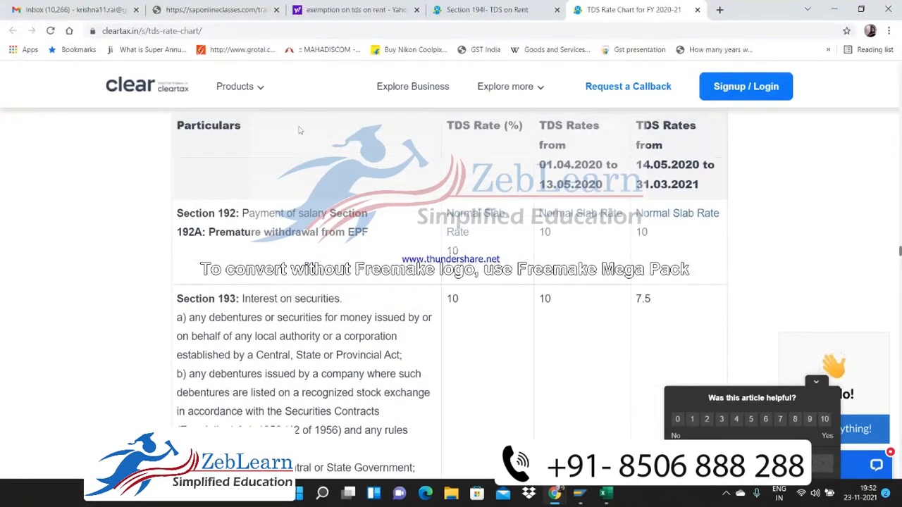
{"action": "scroll", "coordinate": [299, 131], "scroll_direction": "down", "scroll_amount": 1}
{"action": "scroll", "coordinate": [299, 131], "scroll_direction": "up", "scroll_amount": 1}
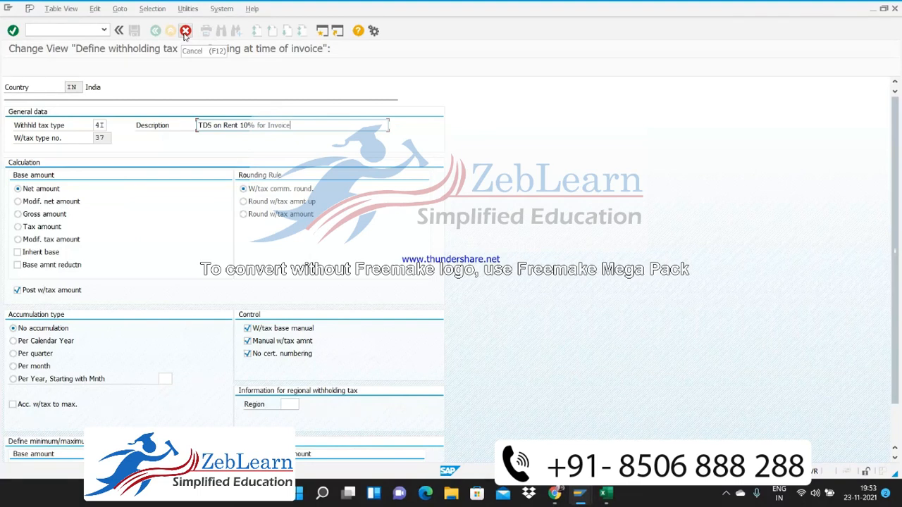
{"action": "key", "text": "alt+Tab"}
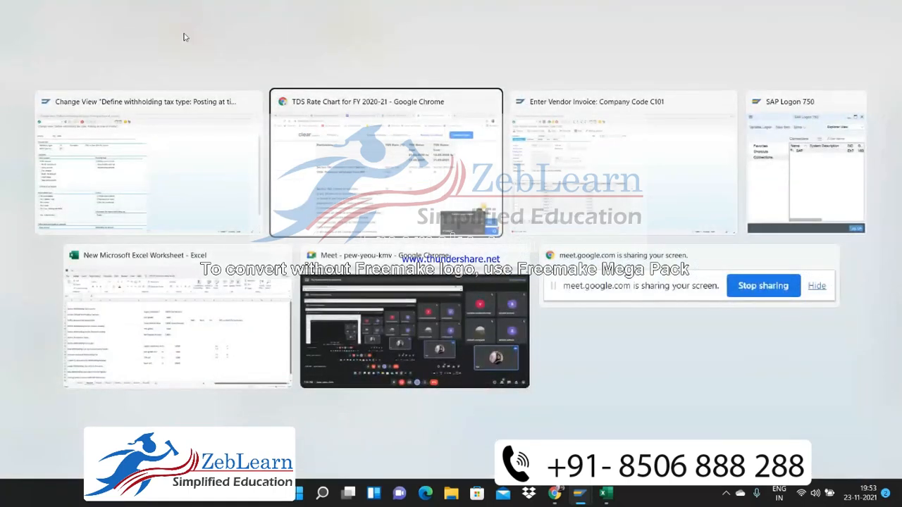
{"action": "key", "text": "alt+Tab"}
{"action": "key", "text": "alt+Tab"}
{"action": "key", "text": "alt+Tab"}
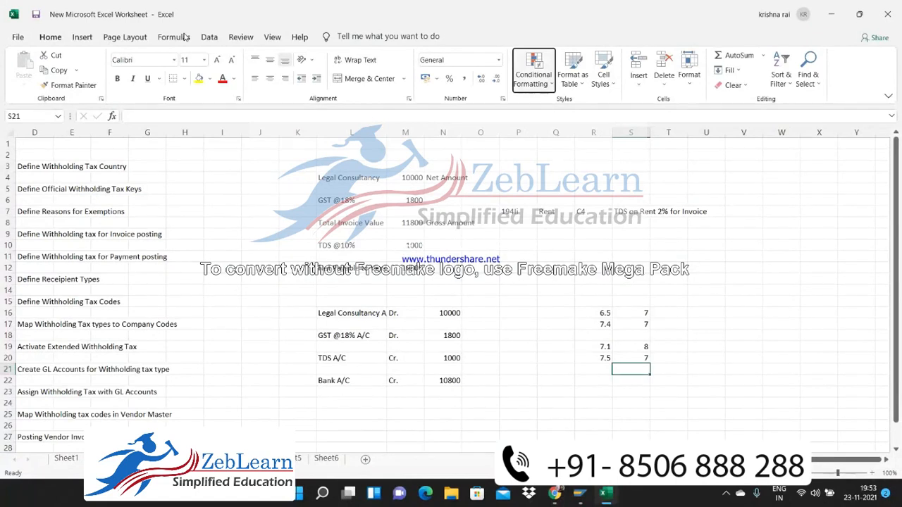
Type the note 'Certificate attachment on Exemption Reasons' in cell I7, dismissing SAP's broken-connection warning
{"action": "key", "text": "alt+h"}
{"action": "key", "text": "f"}
{"action": "key", "text": "f"}
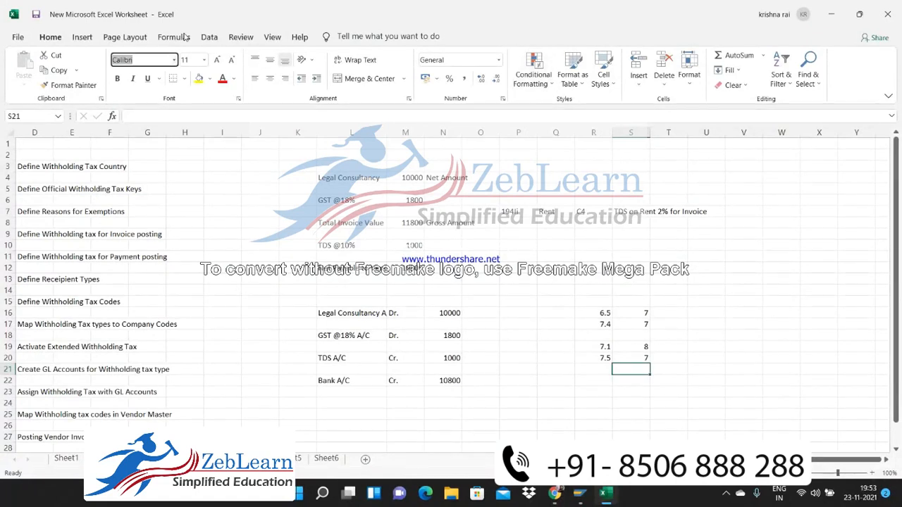
{"action": "left_click", "coordinate": [153, 198]}
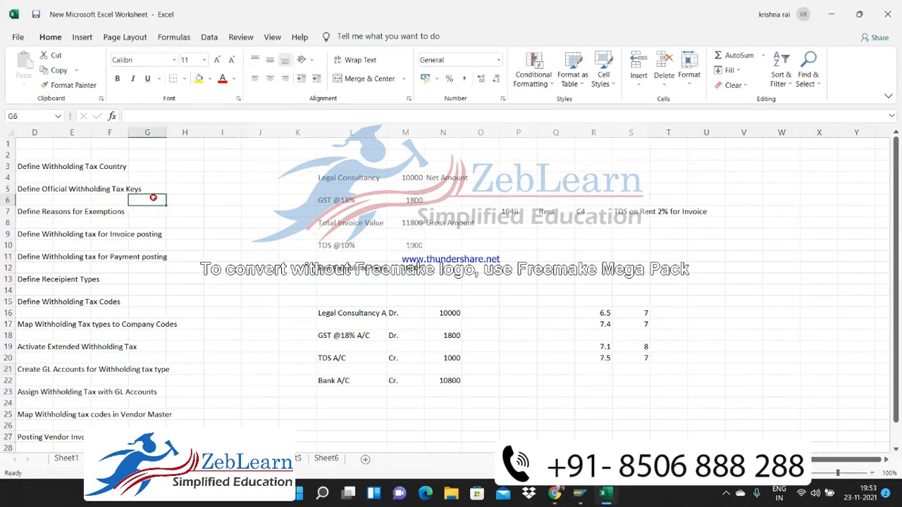
{"action": "key", "text": "Home"}
{"action": "key", "text": "Right"}
{"action": "key", "text": "Right"}
{"action": "key", "text": "Right"}
{"action": "key", "text": "Right"}
{"action": "key", "text": "Right"}
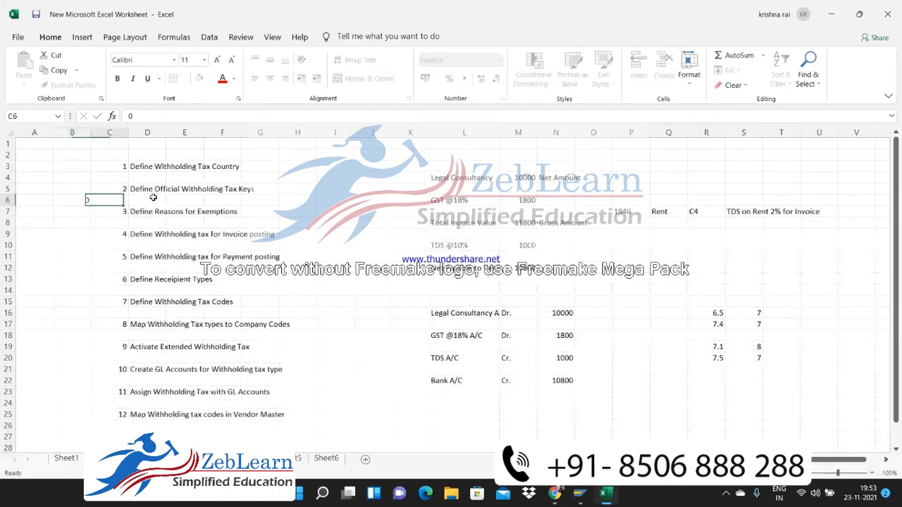
{"action": "key", "text": "Down"}
{"action": "key", "text": "Right"}
{"action": "key", "text": "Right"}
{"action": "key", "text": "Right"}
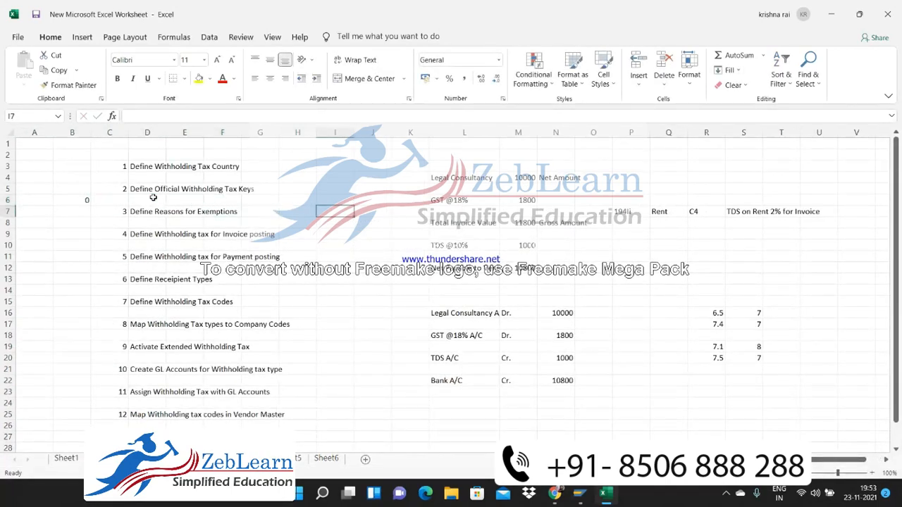
{"action": "type", "text": "Cer"}
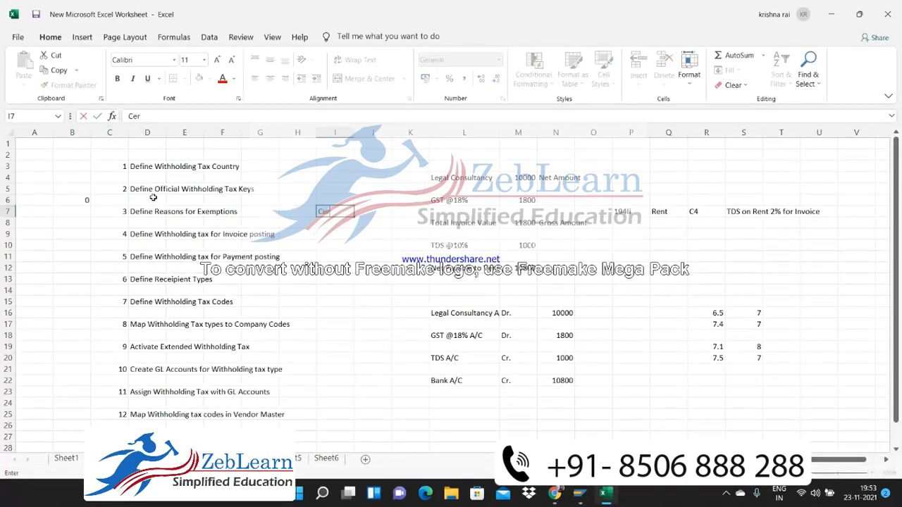
{"action": "type", "text": "tificate atta"}
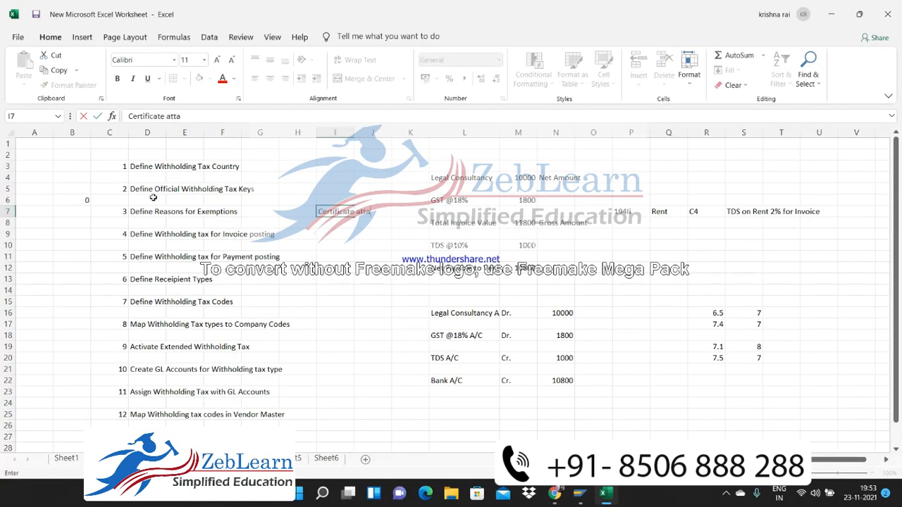
{"action": "type", "text": "chment on"}
{"action": "key", "text": "Tab"}
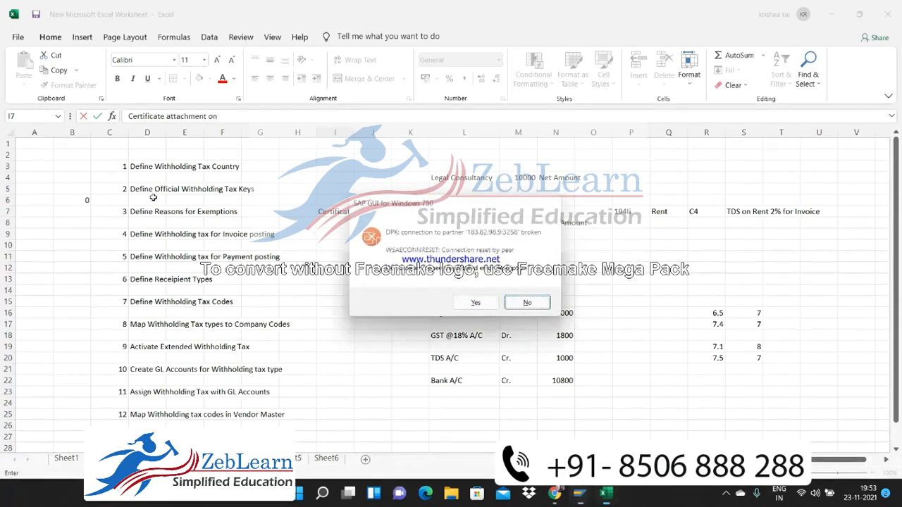
{"action": "key", "text": "Return"}
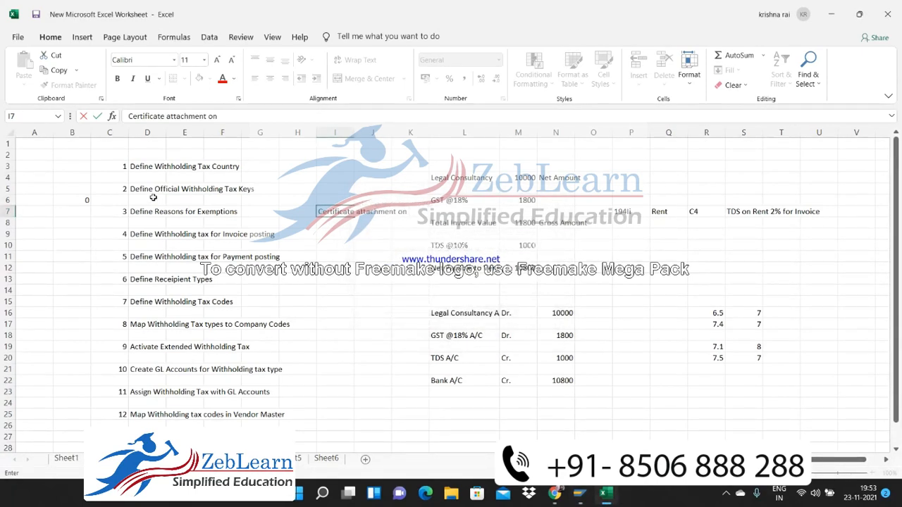
{"action": "type", "text": "Exemption Rea"}
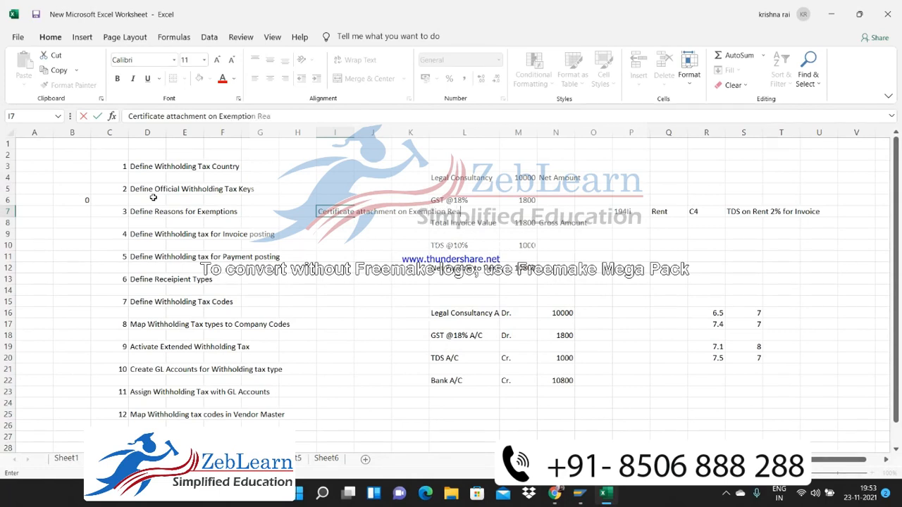
{"action": "type", "text": "spo"}
{"action": "key", "text": "BackSpace"}
{"action": "key", "text": "BackSpace"}
{"action": "type", "text": "sons"}
Move the note into H7 and add a question mark, then check the neighbouring row-7 cells
{"action": "key", "text": "ctrl+Return"}
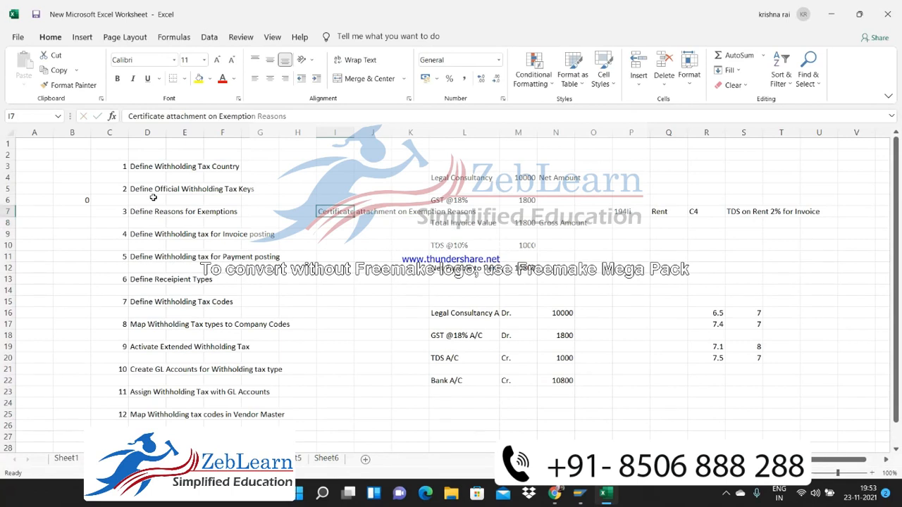
{"action": "key", "text": "ctrl+x"}
{"action": "key", "text": "Left"}
{"action": "key", "text": "ctrl+v"}
{"action": "key", "text": "F2"}
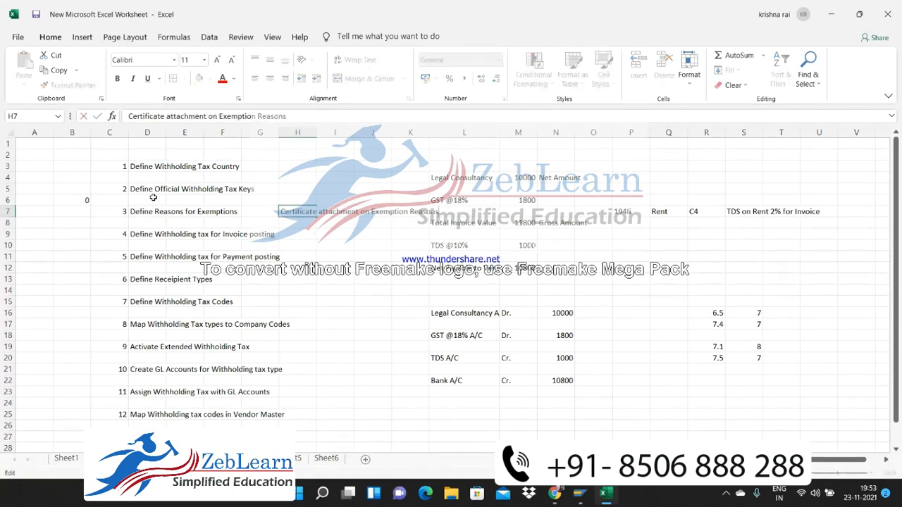
{"action": "type", "text": "?"}
{"action": "key", "text": "ctrl+Return"}
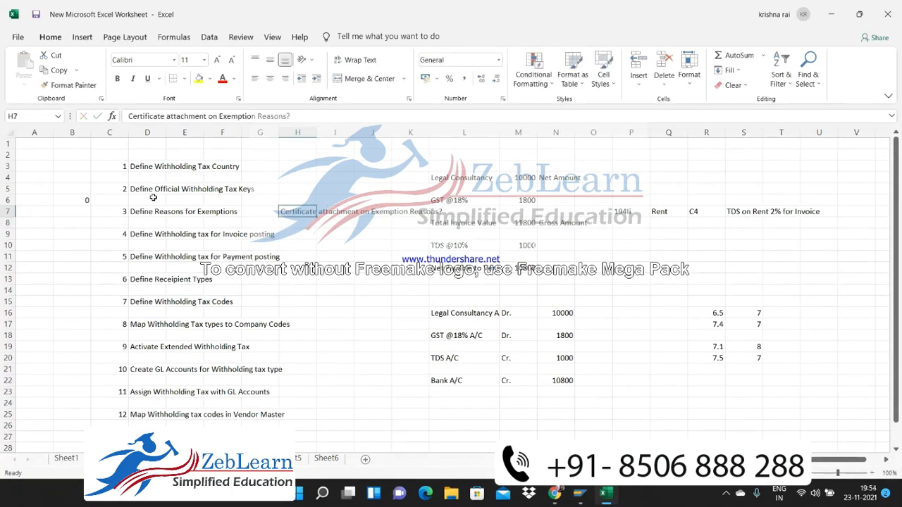
{"action": "key", "text": "ctrl+Left"}
{"action": "key", "text": "Left"}
{"action": "key", "text": "Right"}
{"action": "key", "text": "ctrl+Right"}
{"action": "key", "text": "alt+Tab"}
{"action": "key", "text": "alt+Tab"}
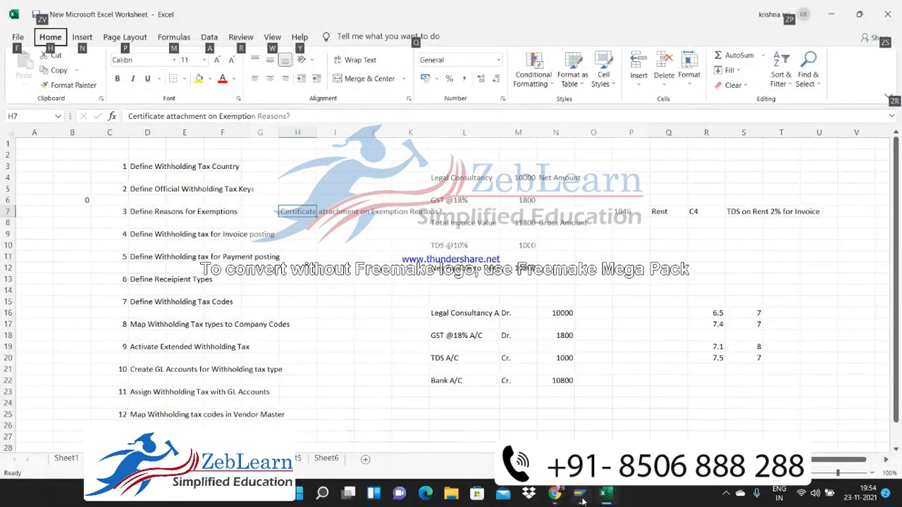
Log back on to the SAP system with the saved user ID and password, then run SPRO
{"action": "left_click", "coordinate": [579, 495]}
{"action": "double_click", "coordinate": [232, 97]}
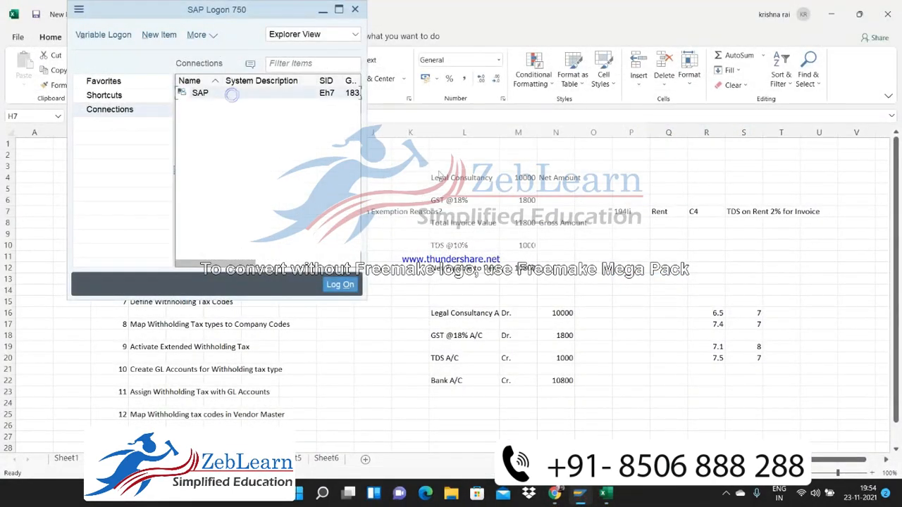
{"action": "type", "text": "sockrishna"}
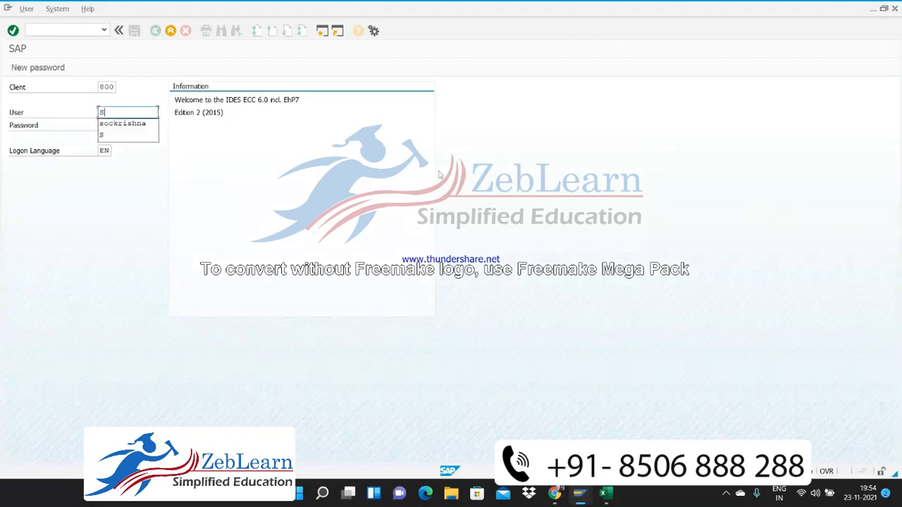
{"action": "key", "text": "Down"}
{"action": "key", "text": "Tab"}
{"action": "type", "text": "******"}
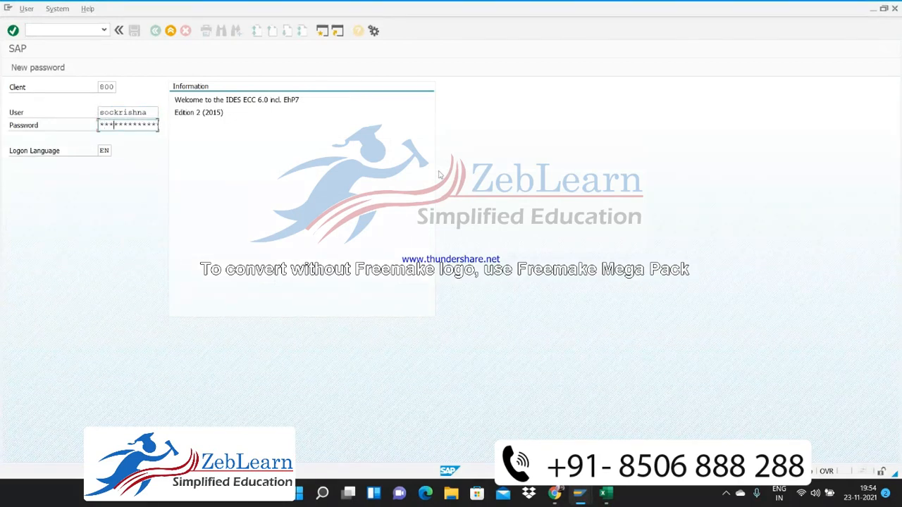
{"action": "key", "text": "Return"}
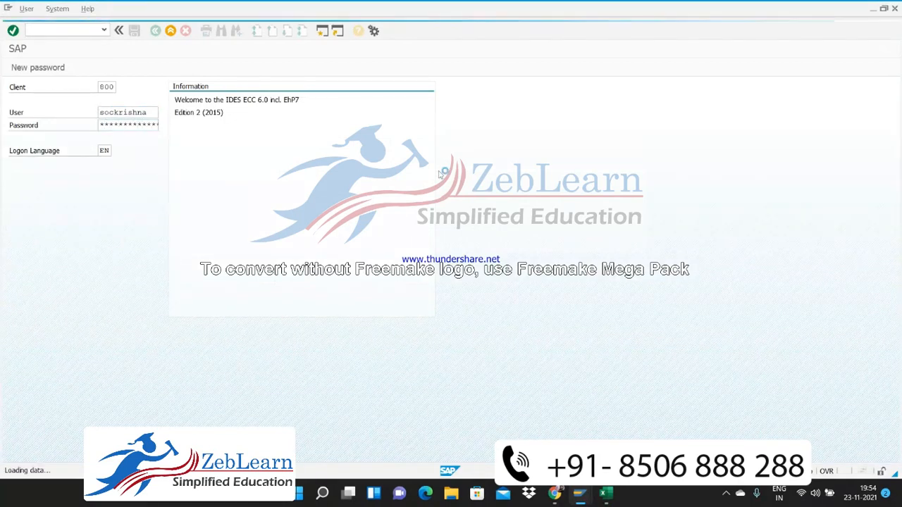
{"action": "type", "text": "spro"}
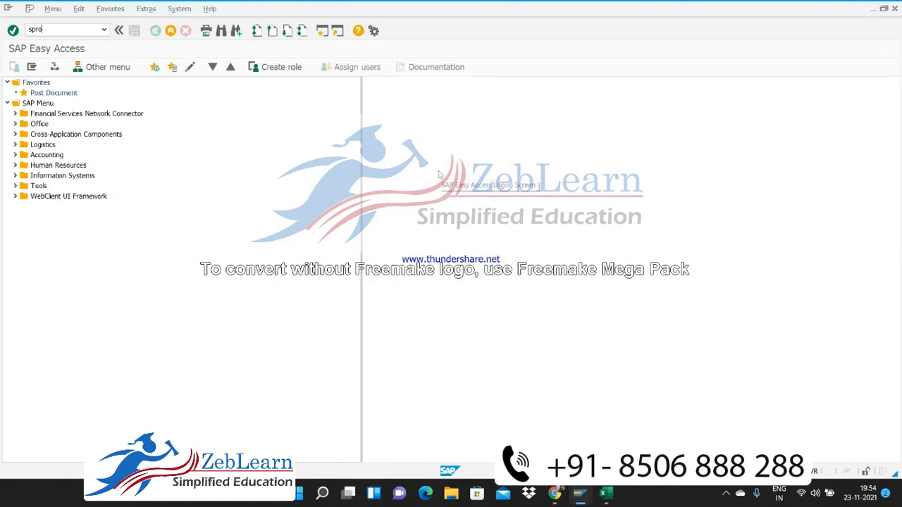
{"action": "key", "text": "Return"}
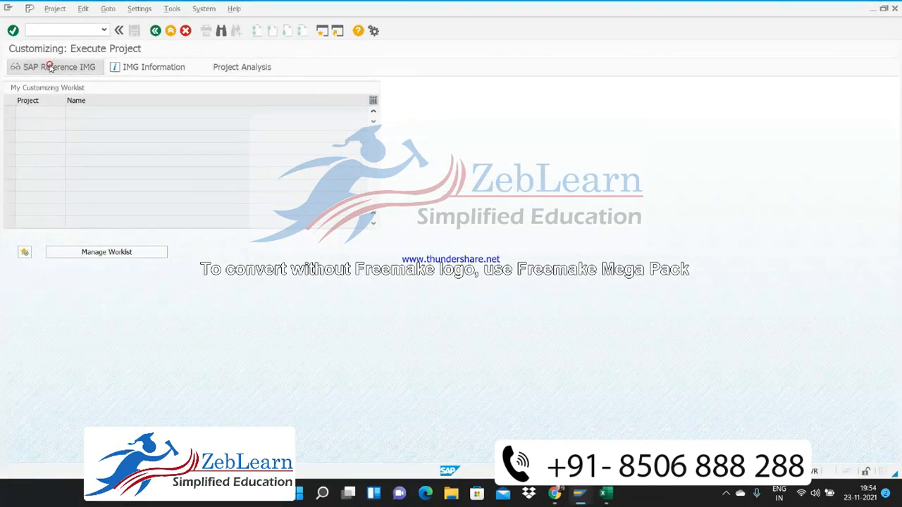
In the reference IMG, drill into Extended Withholding Tax > Basic Settings and run Define Withholding Tax Keys
{"action": "left_click", "coordinate": [44, 67]}
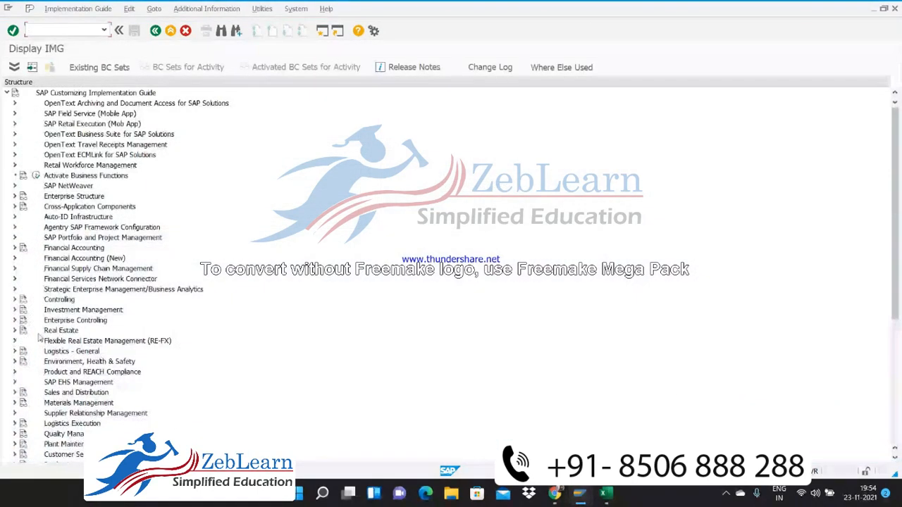
{"action": "left_click", "coordinate": [14, 258]}
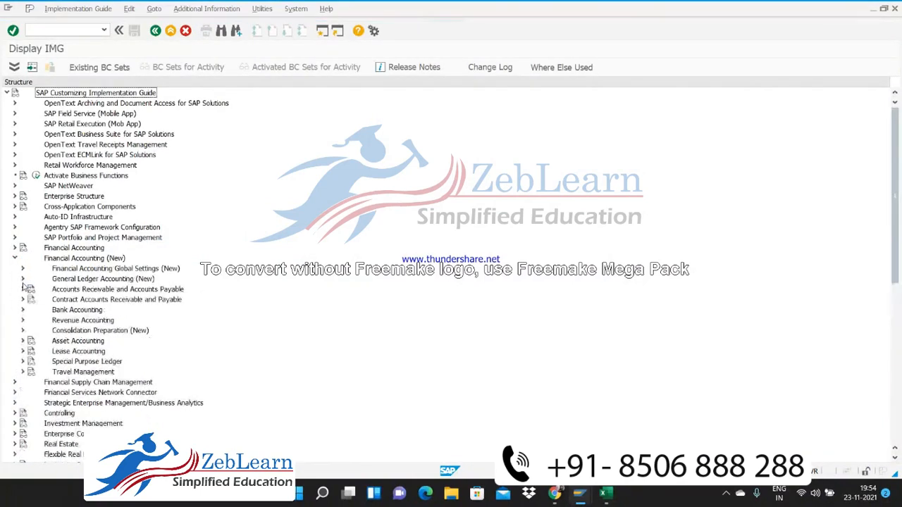
{"action": "left_click", "coordinate": [22, 268]}
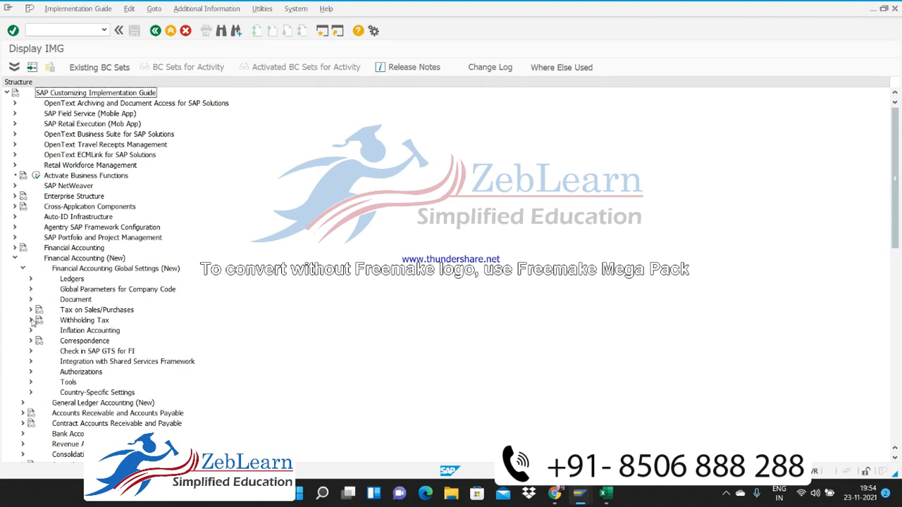
{"action": "left_click", "coordinate": [30, 320]}
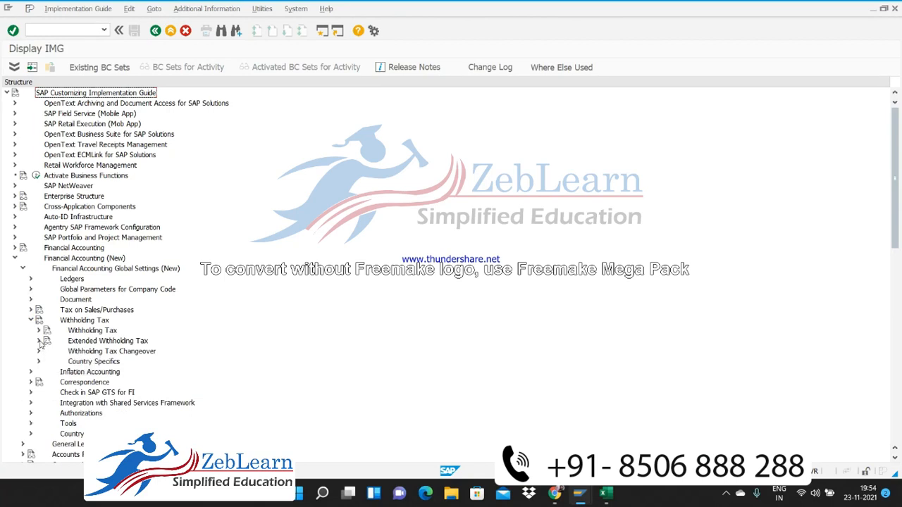
{"action": "left_click", "coordinate": [38, 341]}
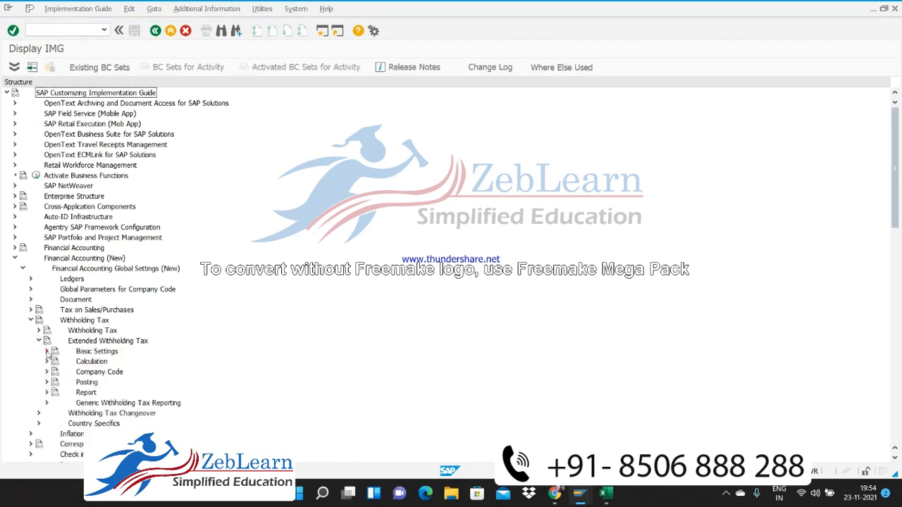
{"action": "left_click", "coordinate": [47, 351]}
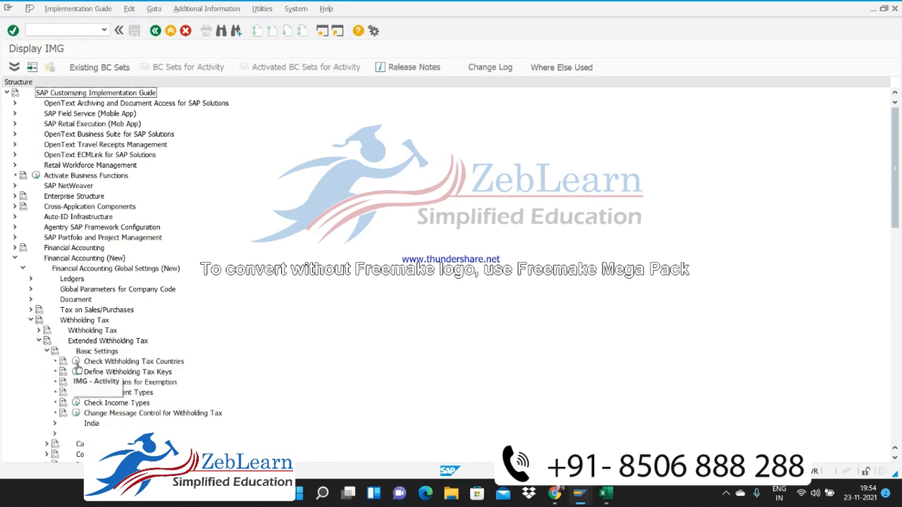
{"action": "left_click", "coordinate": [76, 371]}
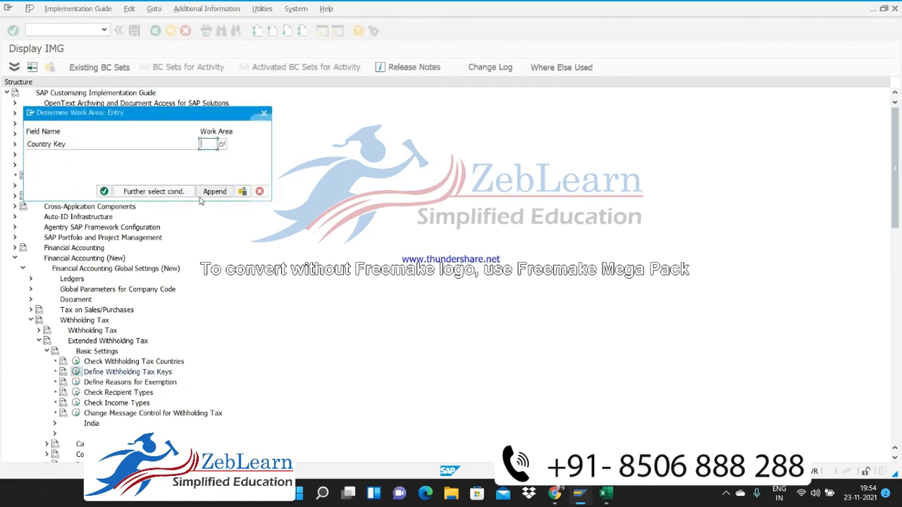
Enter country key IN, review India's official withholding tax keys 192 through 94II, and return to the IMG tree
{"action": "type", "text": "in"}
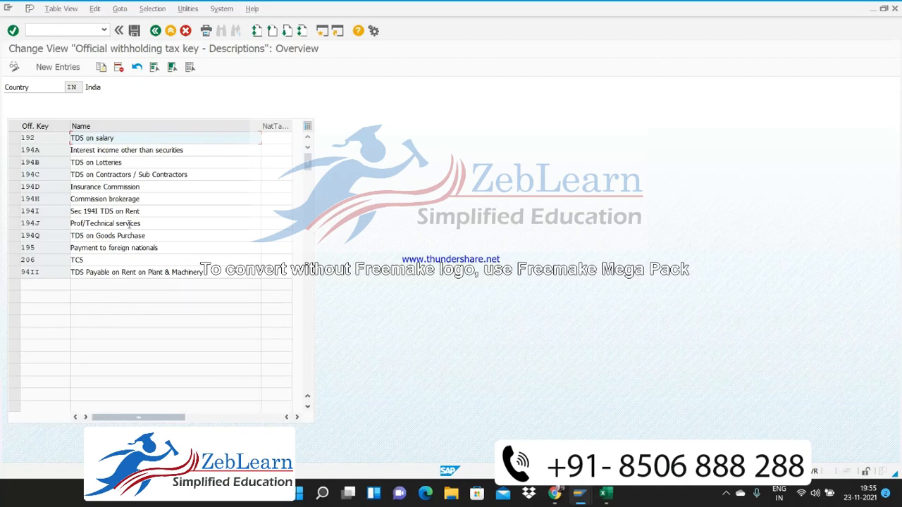
{"action": "left_click", "coordinate": [155, 31]}
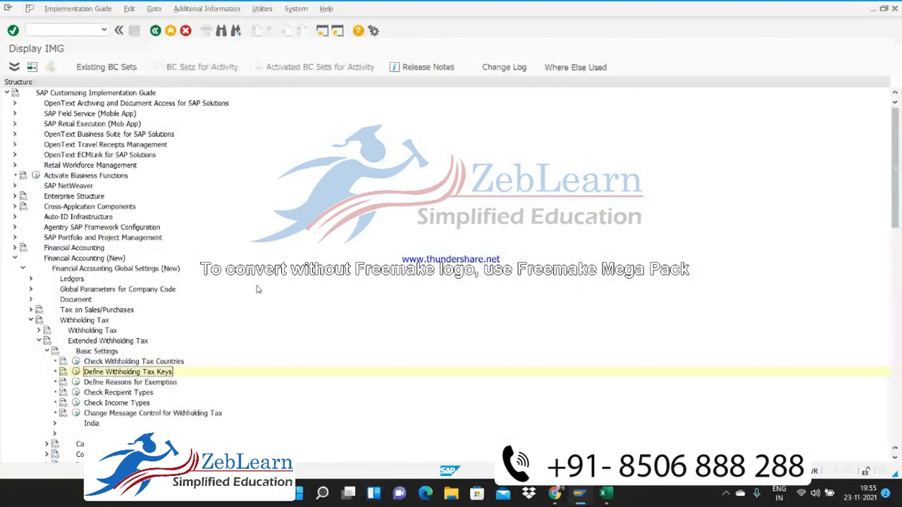
Open invoice-posting withholding tax types for IN and copy row 4I 'TDS on Rent 10% for Invoice'
{"action": "left_click", "coordinate": [47, 351]}
{"action": "left_click", "coordinate": [47, 362]}
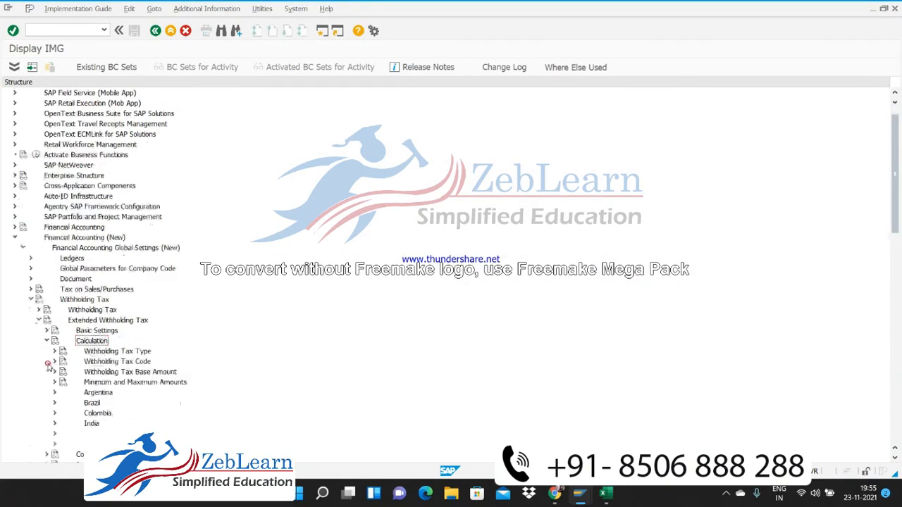
{"action": "left_click", "coordinate": [55, 351]}
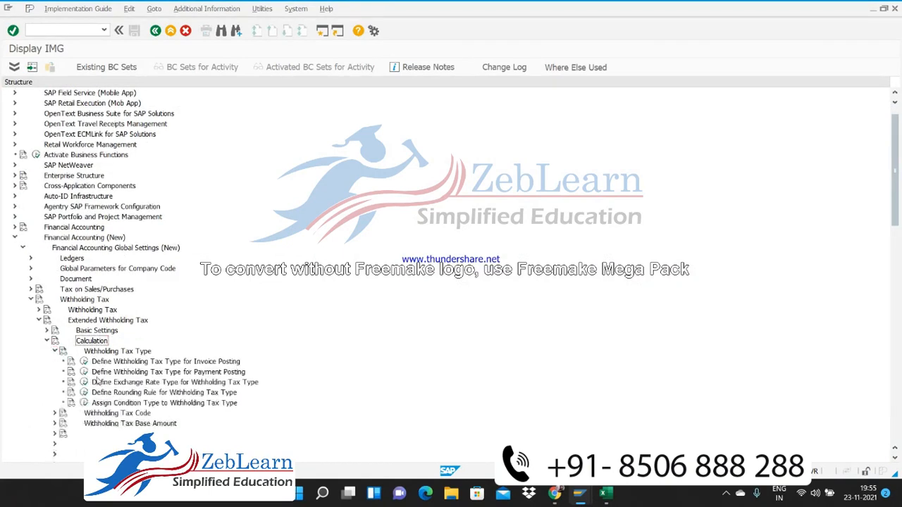
{"action": "left_click", "coordinate": [84, 361]}
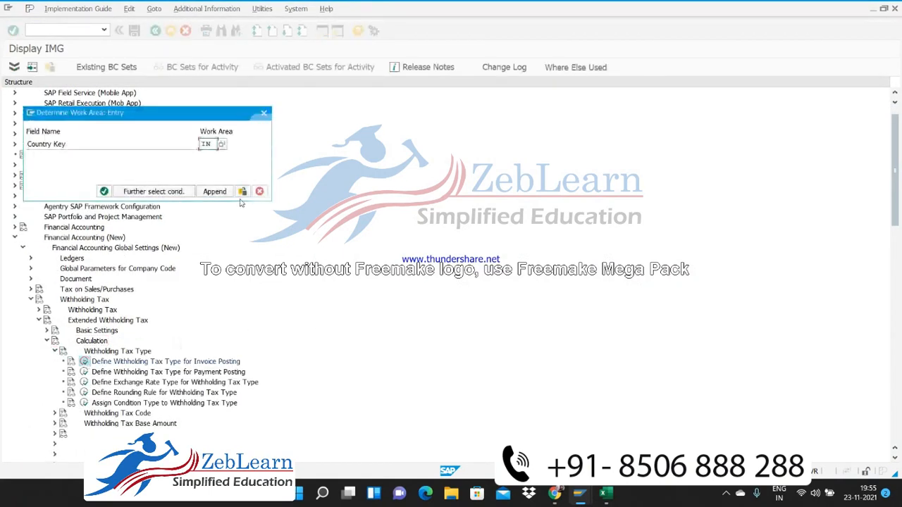
{"action": "key", "text": "Return"}
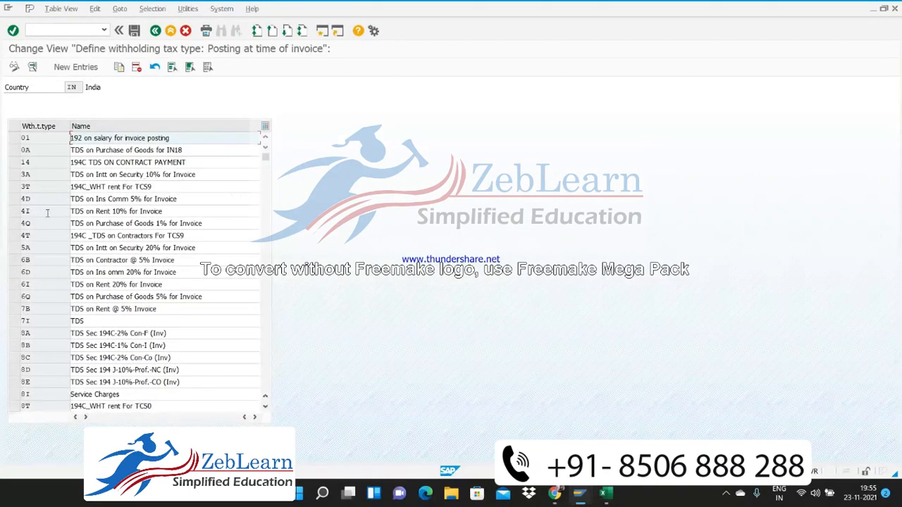
{"action": "left_click", "coordinate": [14, 211]}
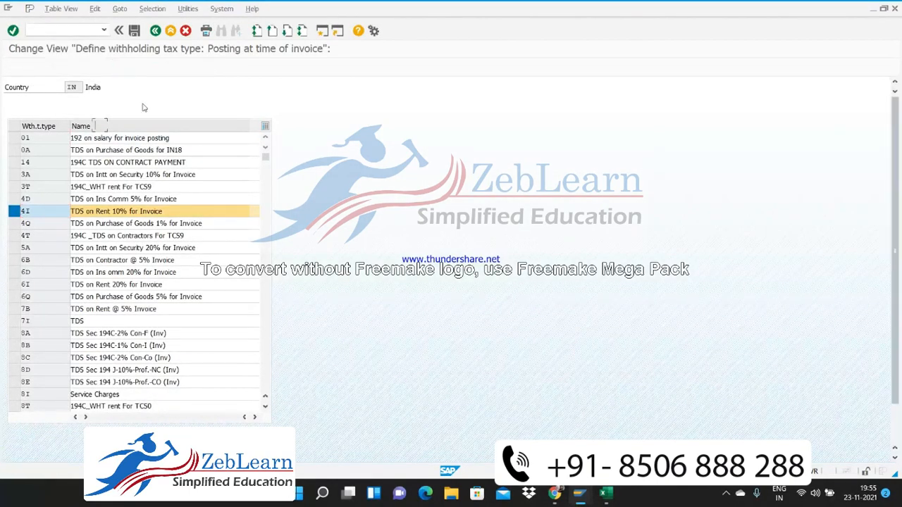
{"action": "left_click", "coordinate": [119, 67]}
Copy code C4 and description 'TDS on Rent 2% for Invoice' from Excel into the copied entry
{"action": "key", "text": "alt+Tab"}
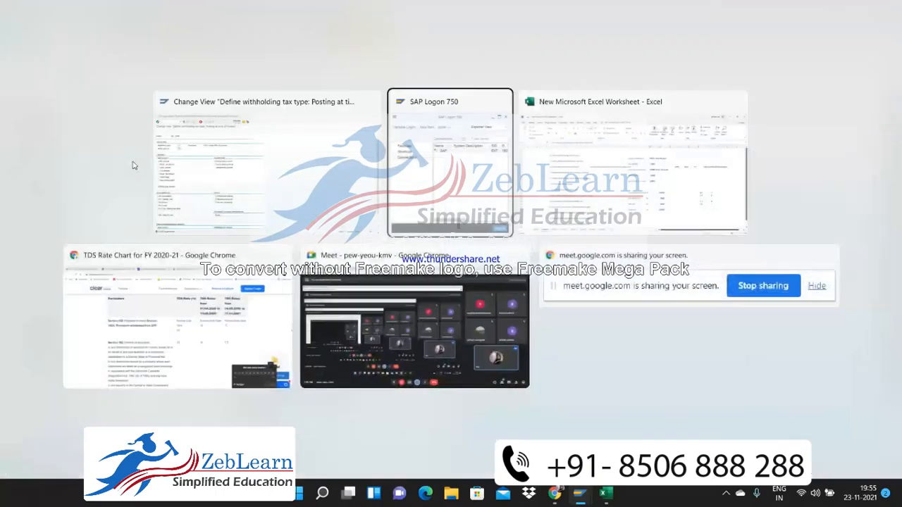
{"action": "key", "text": "alt+Tab"}
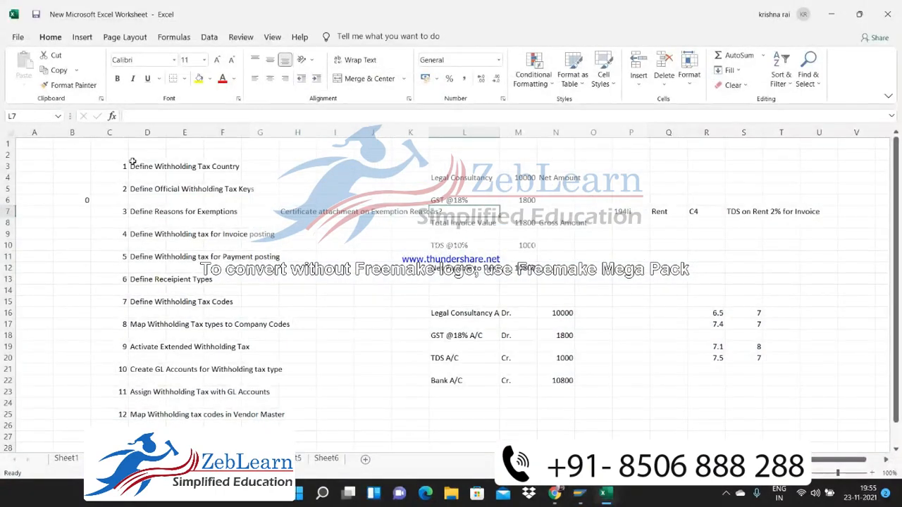
{"action": "key", "text": "Left"}
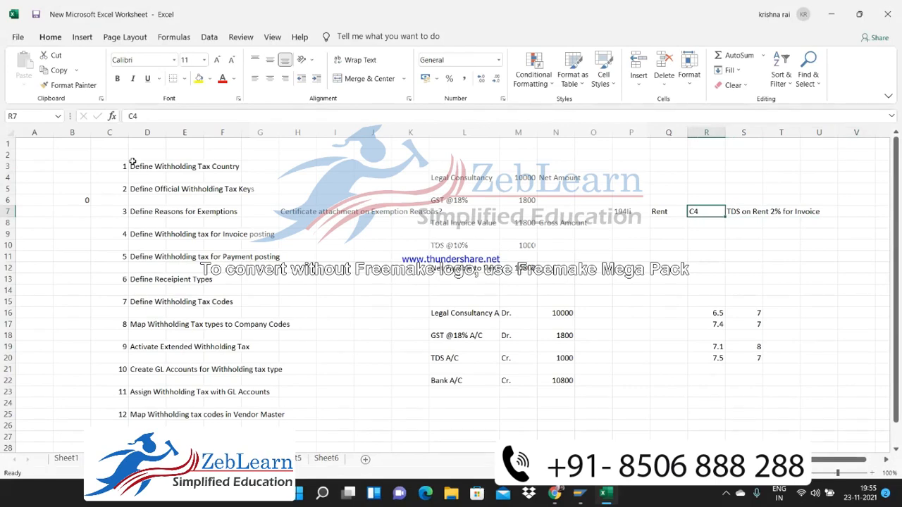
{"action": "key", "text": "ctrl+c"}
{"action": "key", "text": "alt+Tab"}
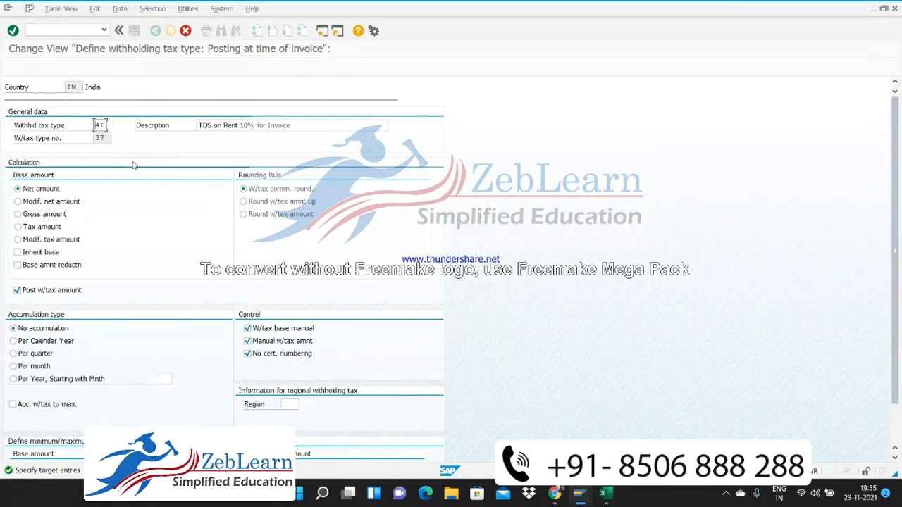
{"action": "key", "text": "alt+Tab"}
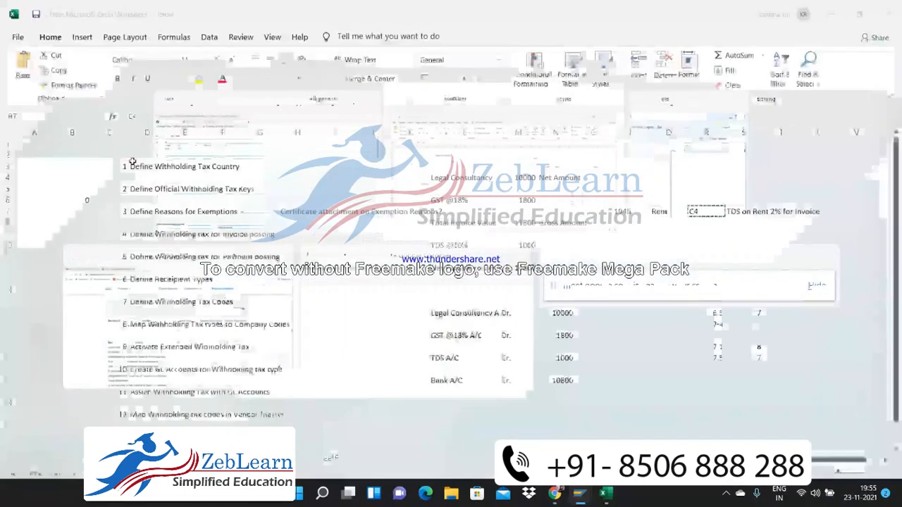
{"action": "key", "text": "alt+Tab"}
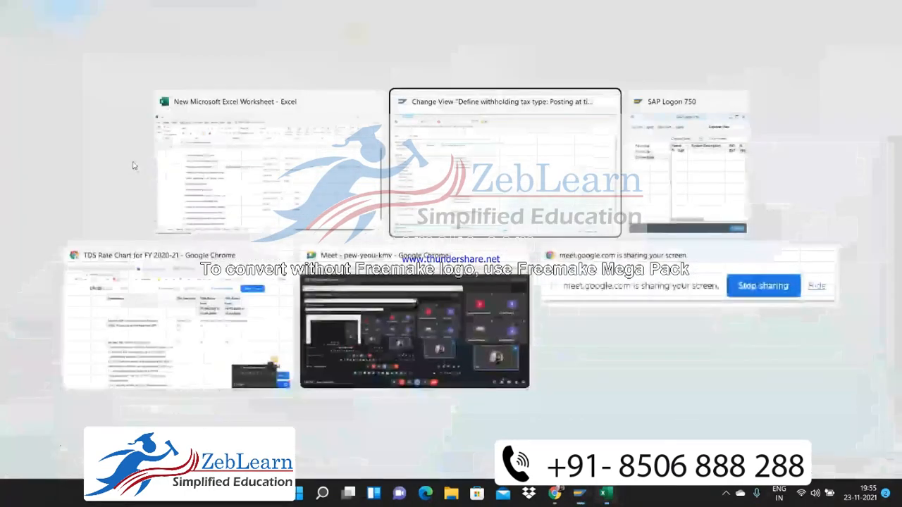
{"action": "key", "text": "ctrl+v"}
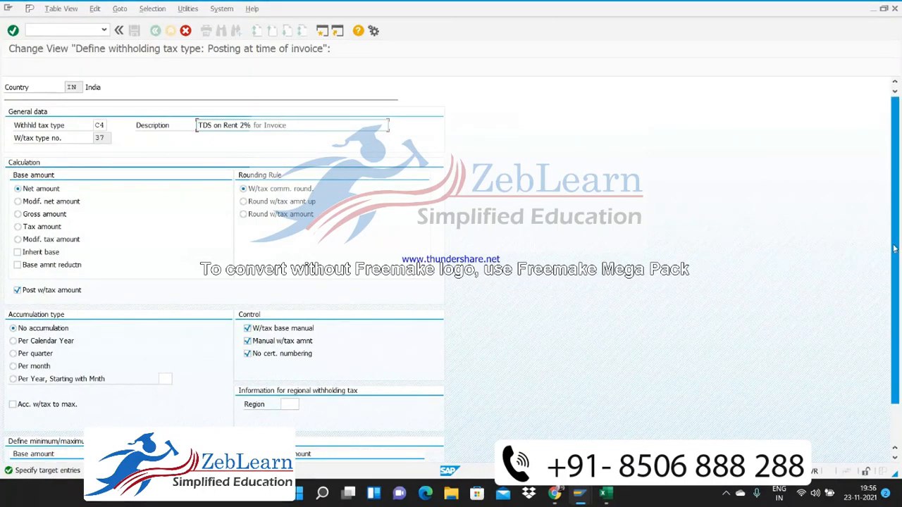
{"action": "left_click_drag", "start_coordinate": [895, 248], "coordinate": [901, 333]}
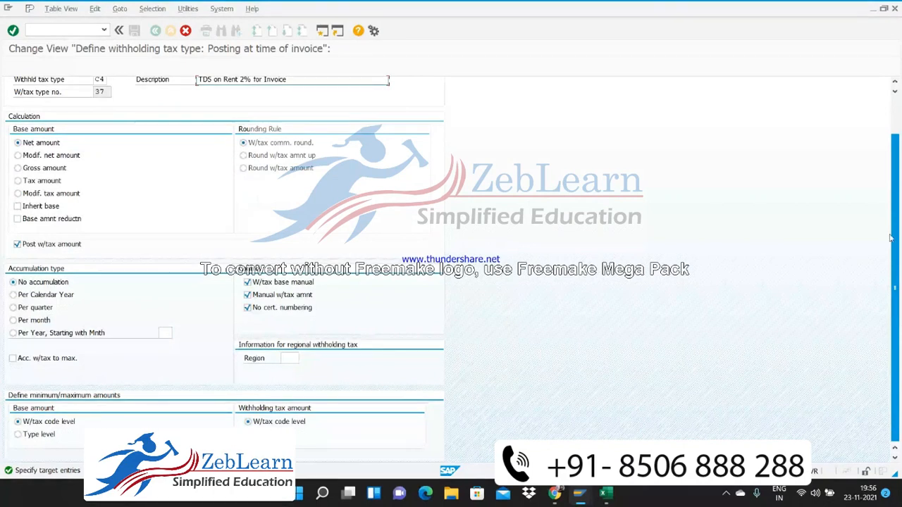
{"action": "scroll", "coordinate": [890, 238], "scroll_direction": "up", "scroll_amount": 2}
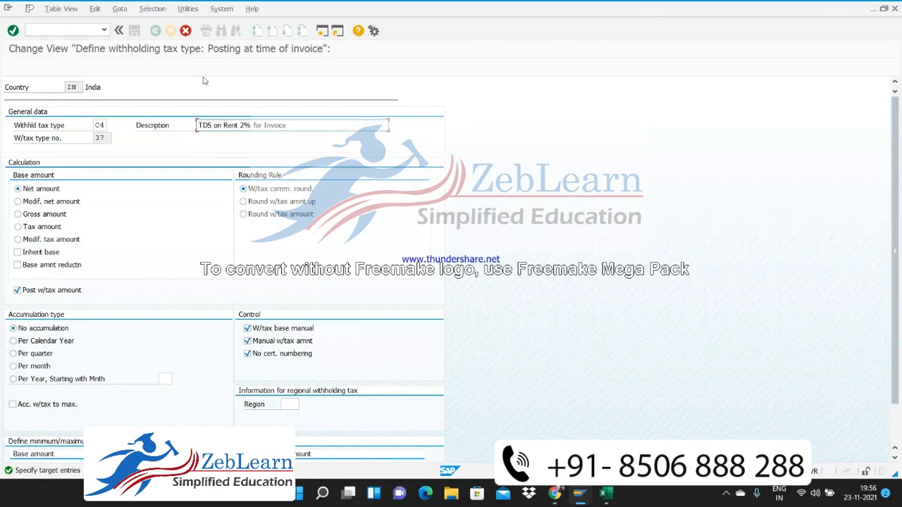
Confirm the C4 entry, save it under the customizing request, and return to the IMG tree
{"action": "key", "text": "Return"}
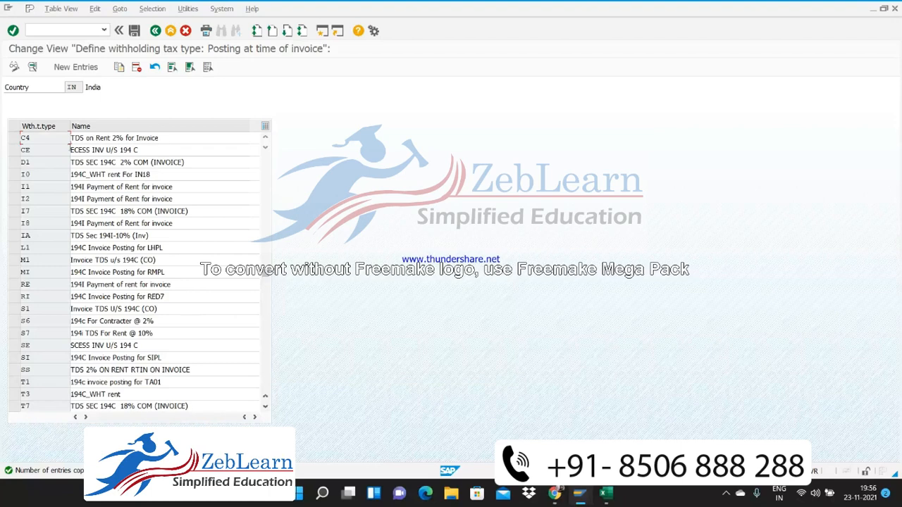
{"action": "left_click", "coordinate": [136, 35]}
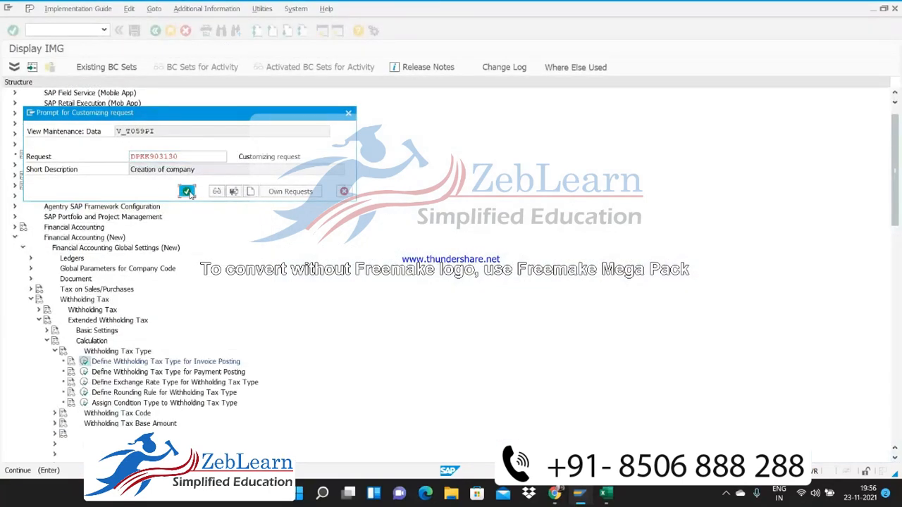
{"action": "left_click", "coordinate": [187, 191]}
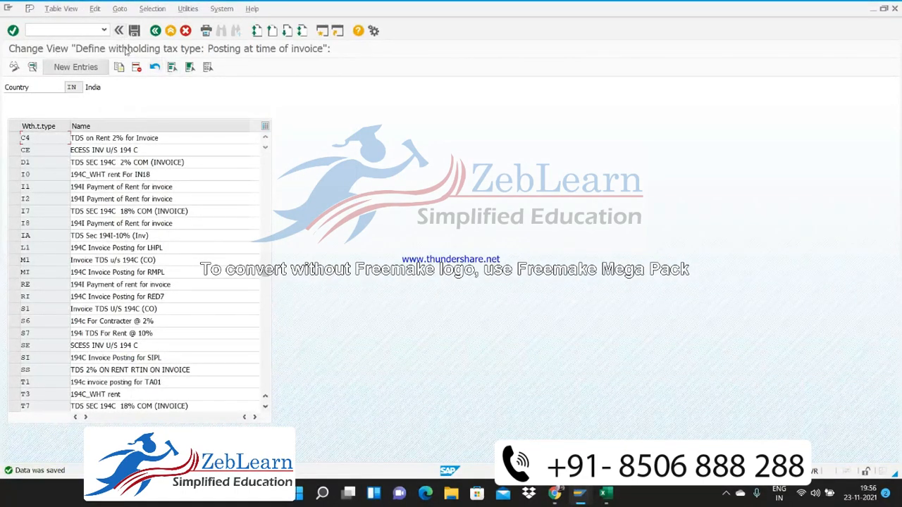
{"action": "left_click", "coordinate": [156, 31]}
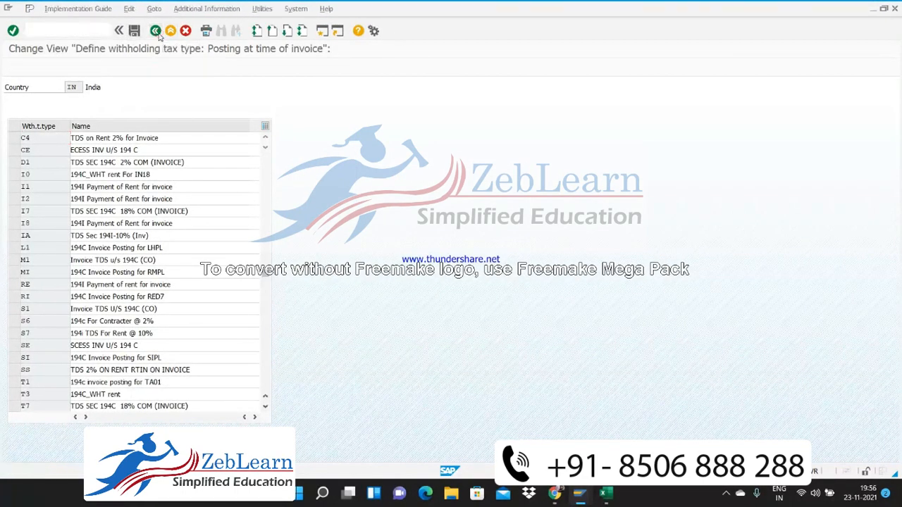
Open payment-posting withholding tax types for IN and copy row 5I 'TDS on Rent 10% for Payment'
{"action": "left_click", "coordinate": [84, 372]}
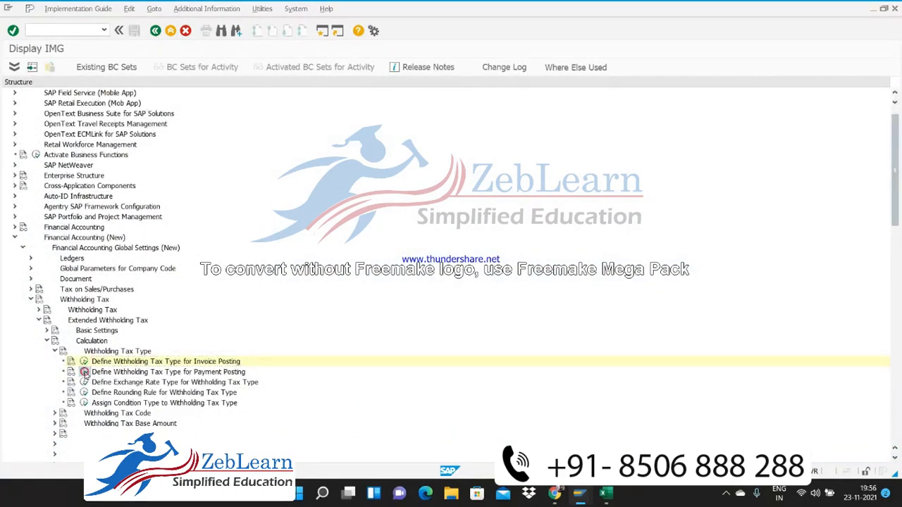
{"action": "key", "text": "Return"}
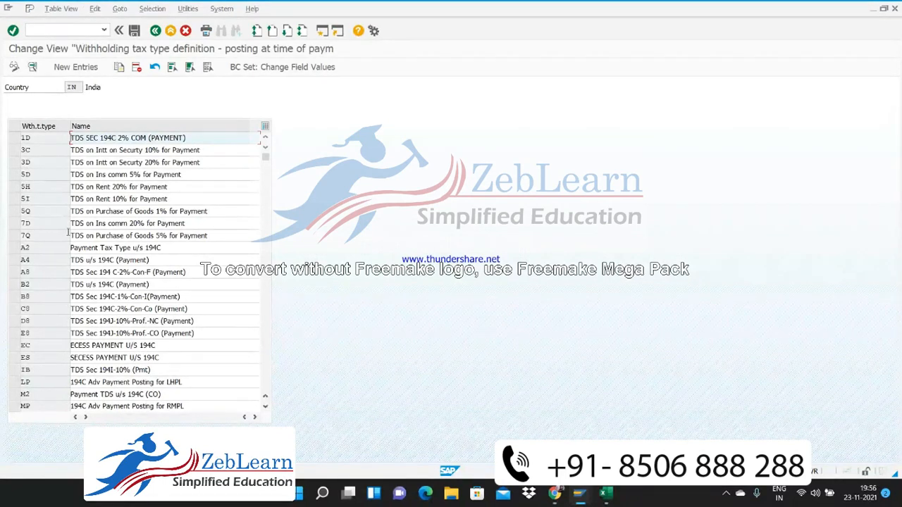
{"action": "left_click", "coordinate": [15, 199]}
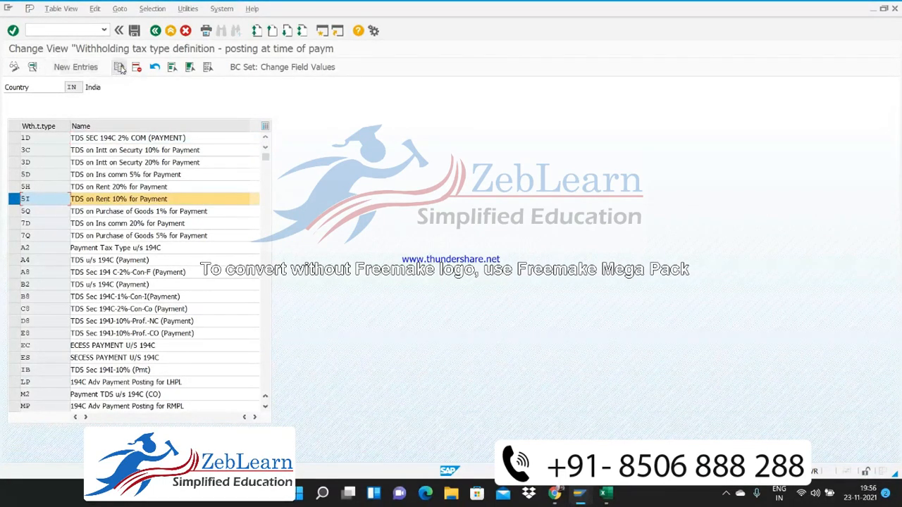
{"action": "left_click", "coordinate": [119, 67]}
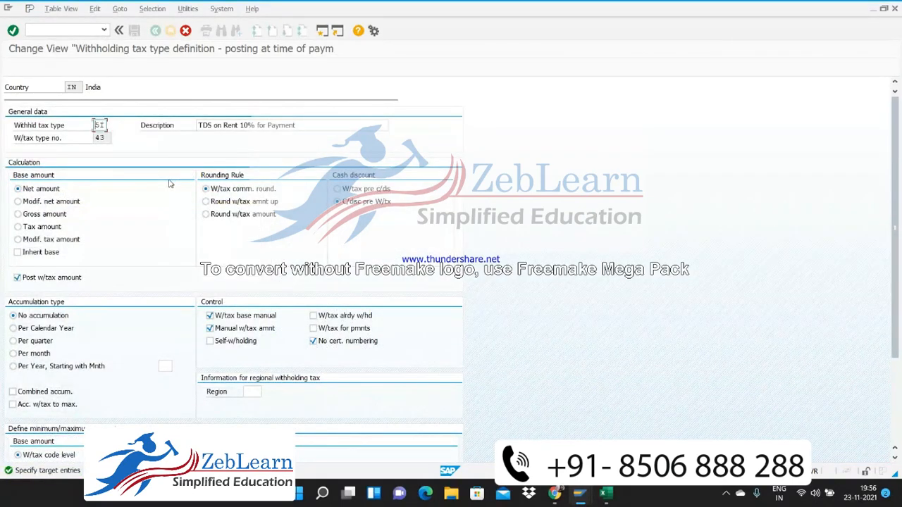
{"action": "key", "text": "alt+Tab"}
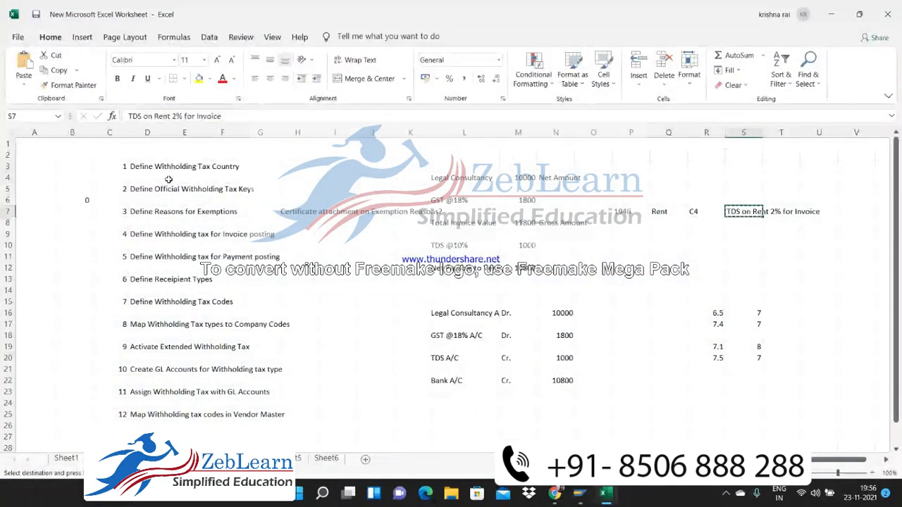
Enter C5 in cell R8 below C4, then copy the S7 description 'TDS on Rent 2% for Invoice'
{"action": "key", "text": "Left"}
{"action": "key", "text": "Left"}
{"action": "key", "text": "Right"}
{"action": "key", "text": "F2"}
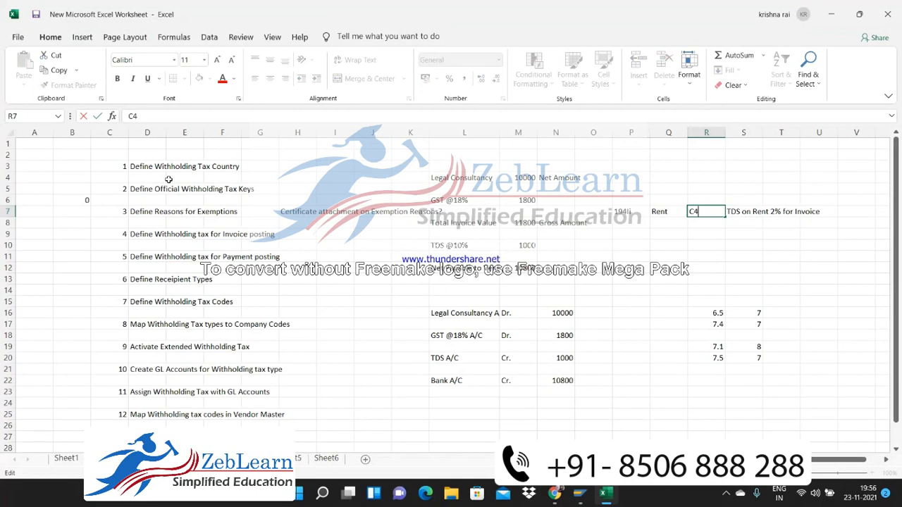
{"action": "key", "text": "Return"}
{"action": "key", "text": "ctrl+d"}
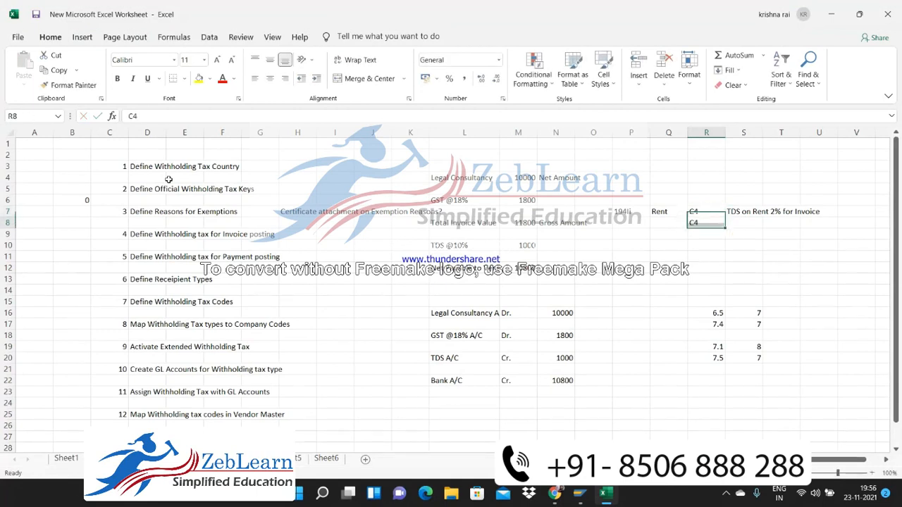
{"action": "type", "text": "C"}
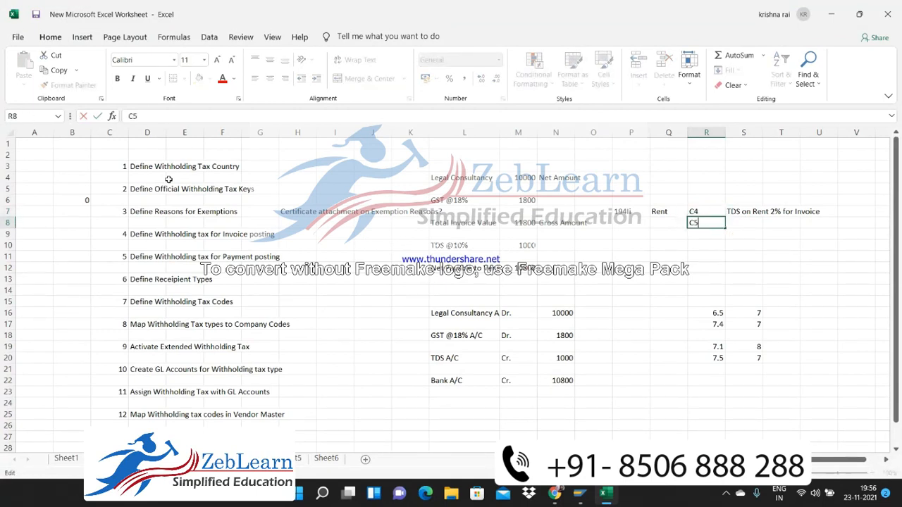
{"action": "key", "text": "Return"}
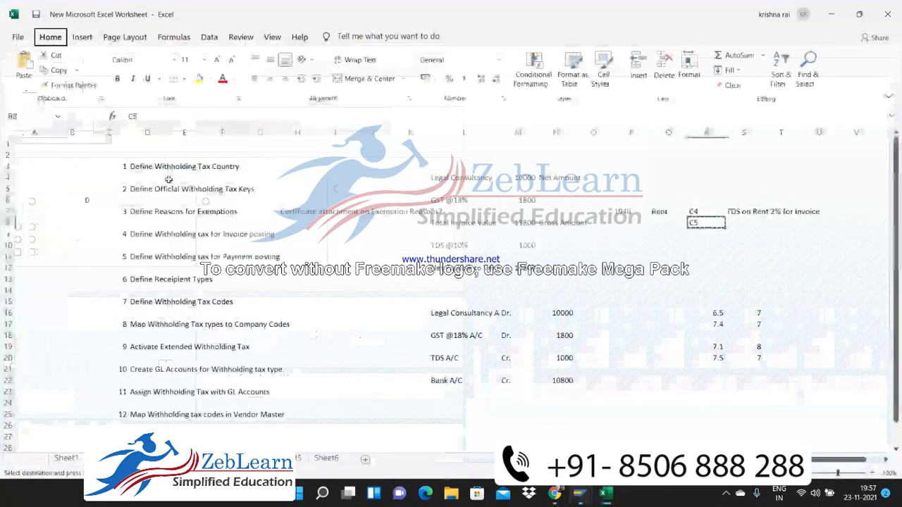
{"action": "key", "text": "alt+n"}
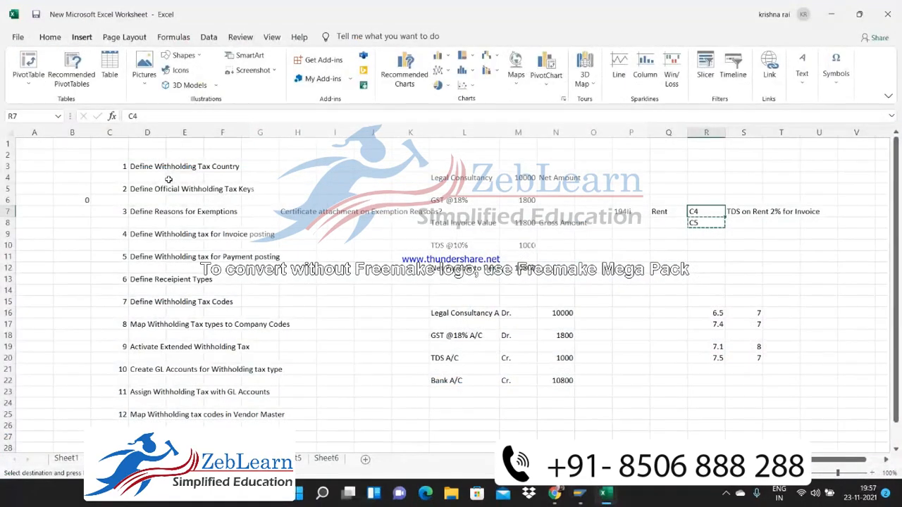
{"action": "key", "text": "Escape"}
{"action": "key", "text": "Right"}
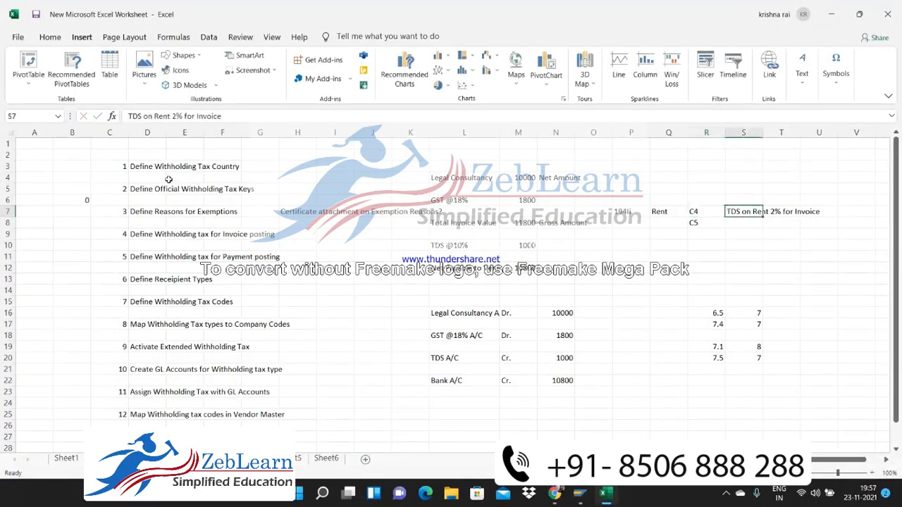
{"action": "key", "text": "alt+Tab"}
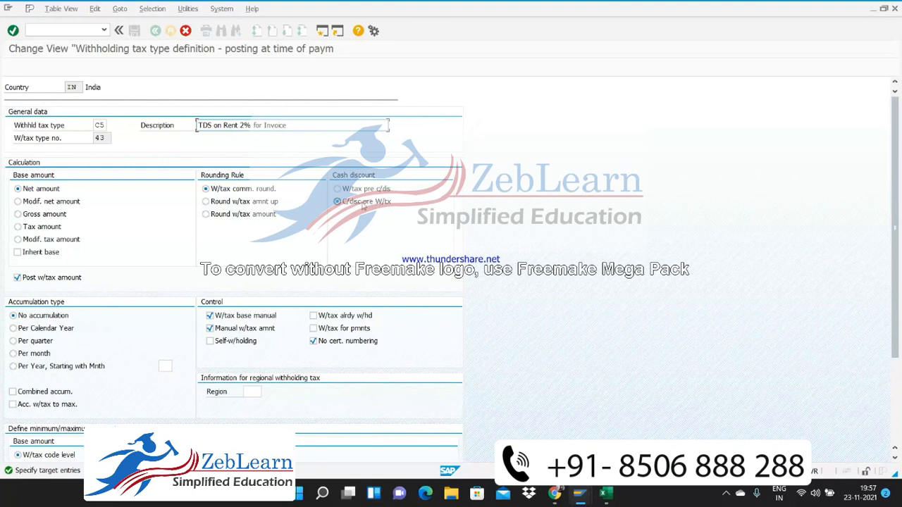
Read the F1 Performance Assistant help for C5's Description field, then close it
{"action": "key", "text": "F1"}
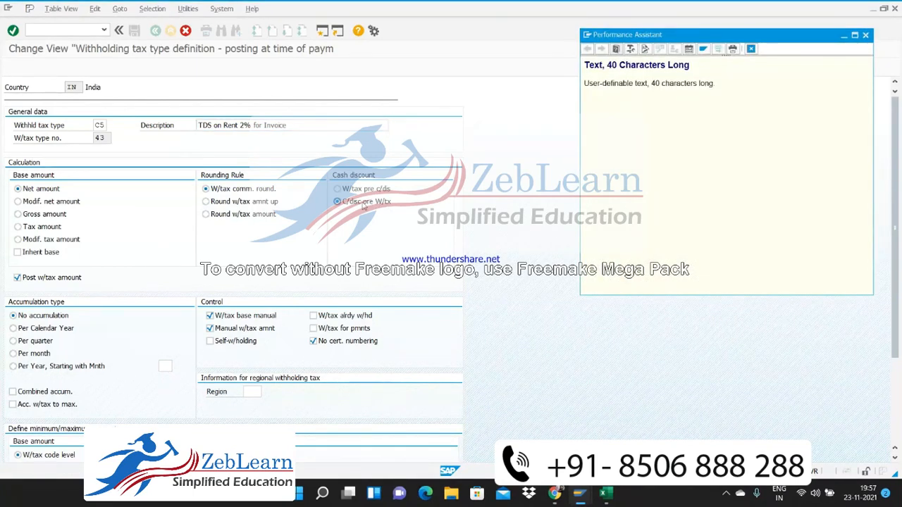
{"action": "left_click", "coordinate": [866, 35]}
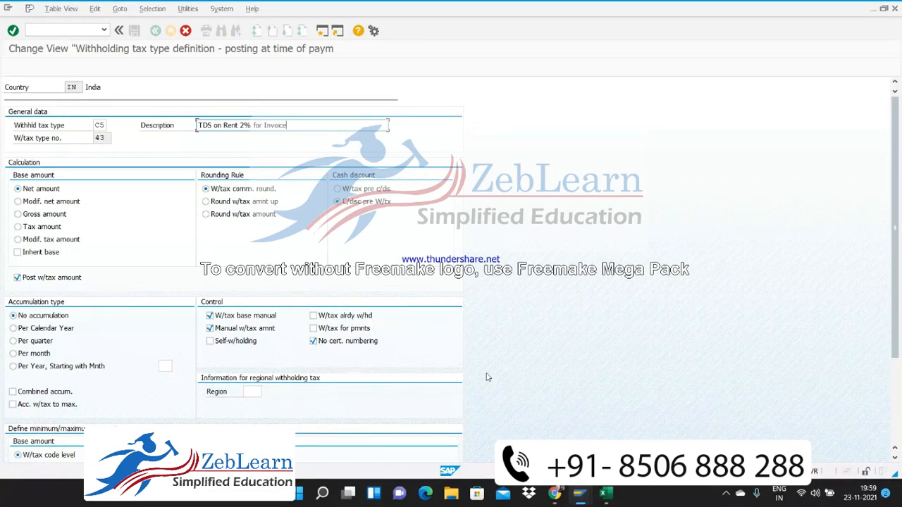
{"action": "left_click_drag", "start_coordinate": [895, 231], "coordinate": [895, 345]}
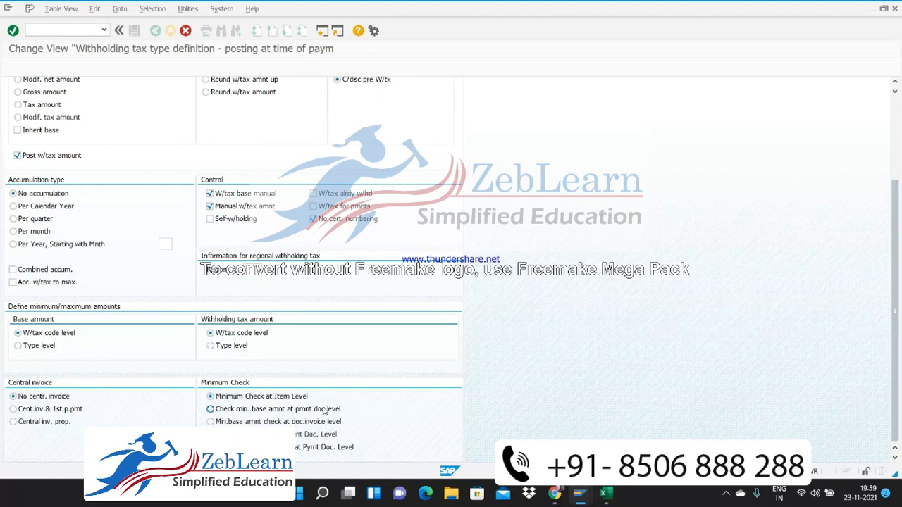
{"action": "key", "text": "F1"}
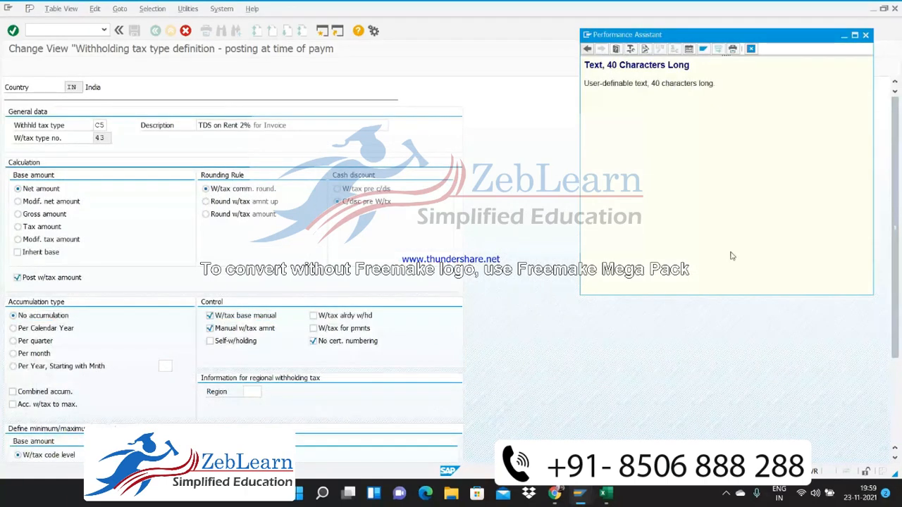
{"action": "left_click", "coordinate": [866, 34]}
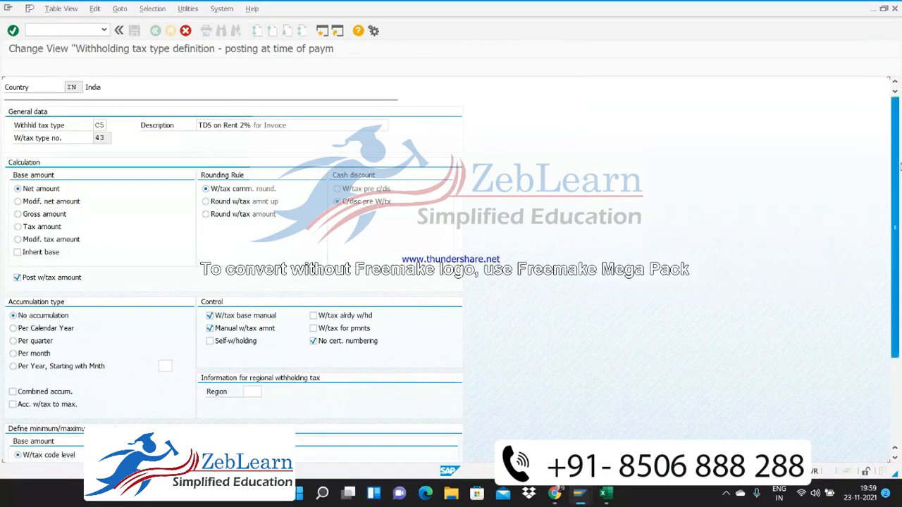
Review the C5 detail sections, then go back to the withholding tax type list
{"action": "scroll", "coordinate": [900, 165], "scroll_direction": "down", "scroll_amount": 3}
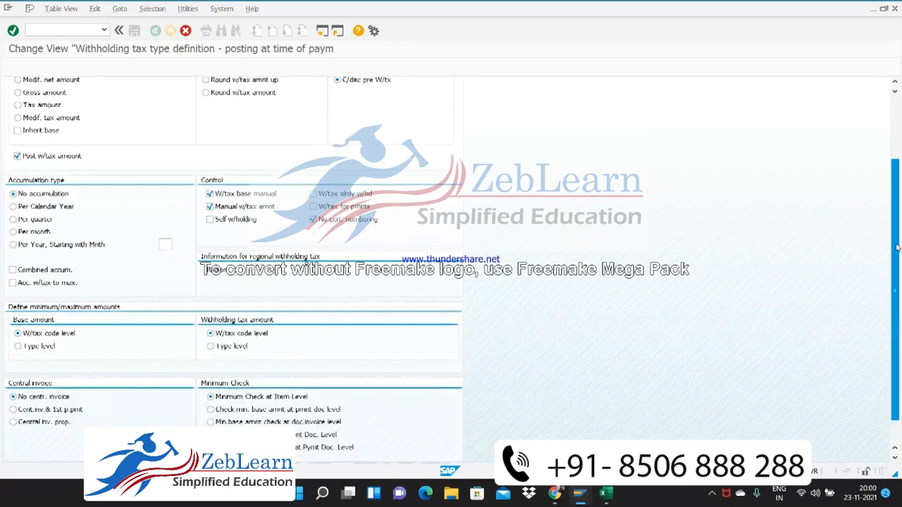
{"action": "left_click_drag", "start_coordinate": [894, 296], "coordinate": [889, 187]}
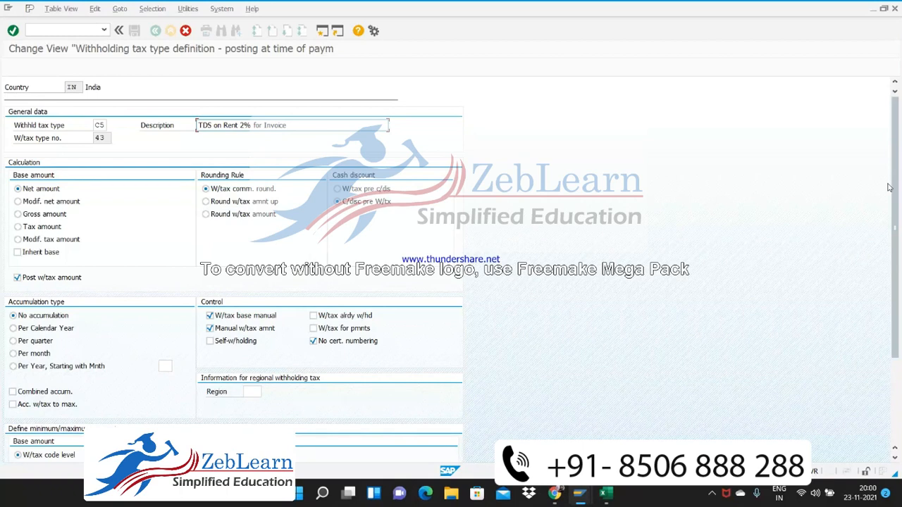
{"action": "left_click_drag", "start_coordinate": [895, 188], "coordinate": [896, 346]}
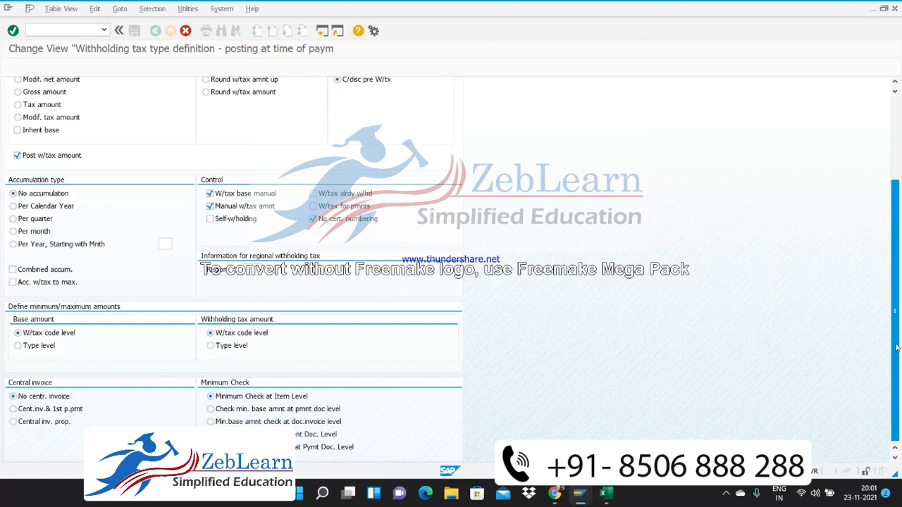
{"action": "scroll", "coordinate": [896, 281], "scroll_direction": "up", "scroll_amount": 5}
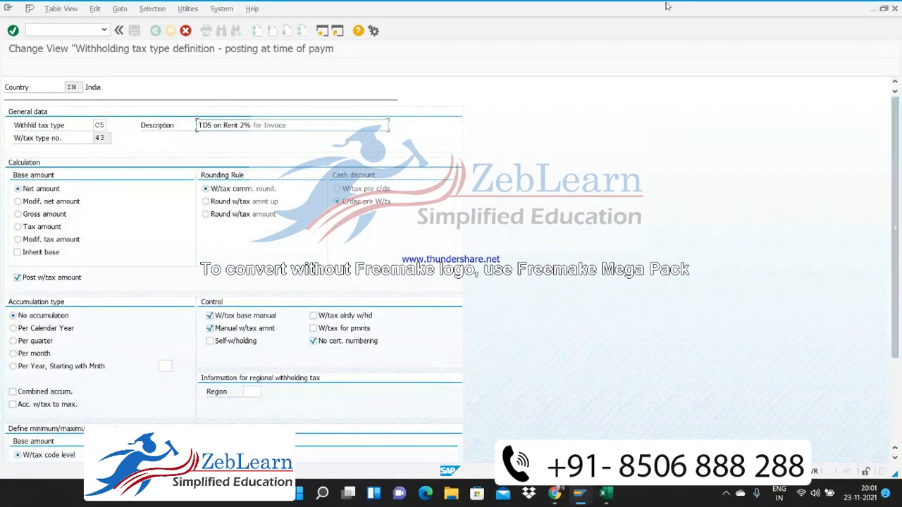
{"action": "key", "text": "Return"}
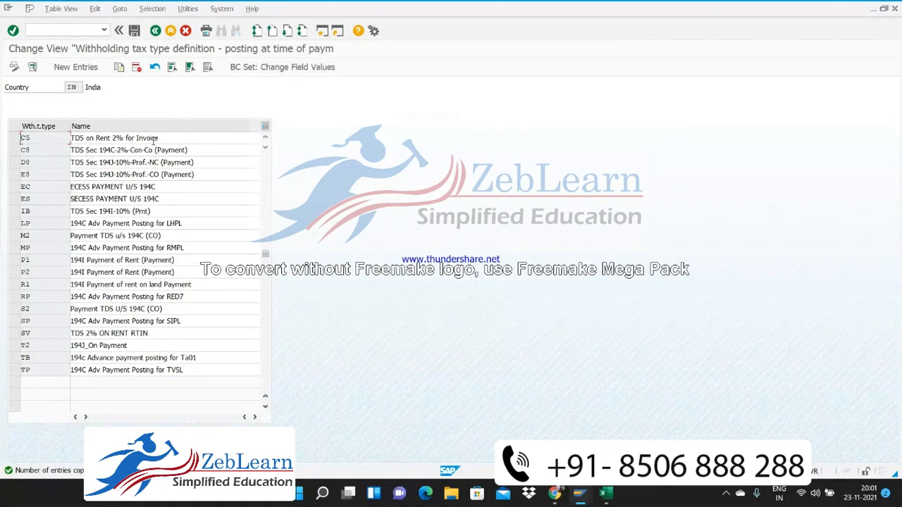
Rename C5 to 'TDS on Rent 2% for Payment' and save it under the customizing request
{"action": "left_click", "coordinate": [166, 139]}
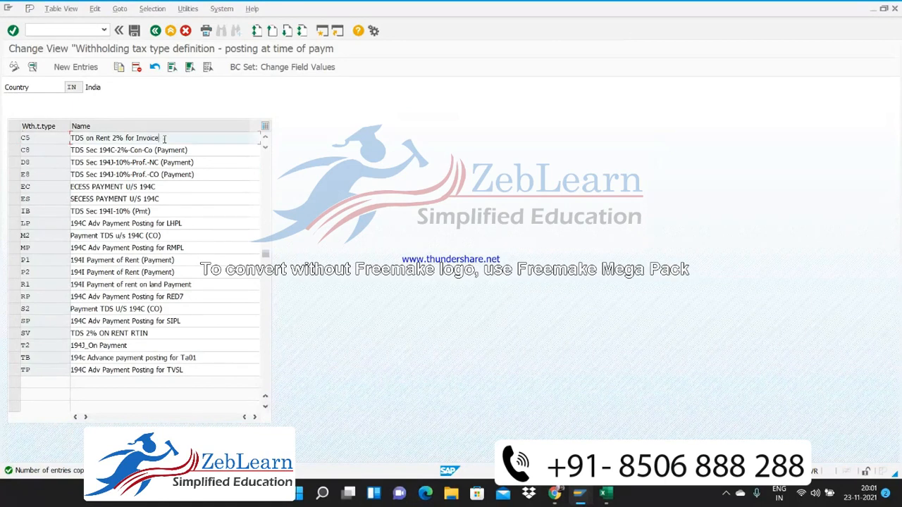
{"action": "key", "text": "BackSpace"}
{"action": "key", "text": "BackSpace"}
{"action": "key", "text": "BackSpace"}
{"action": "key", "text": "BackSpace"}
{"action": "key", "text": "BackSpace"}
{"action": "key", "text": "BackSpace"}
{"action": "key", "text": "BackSpace"}
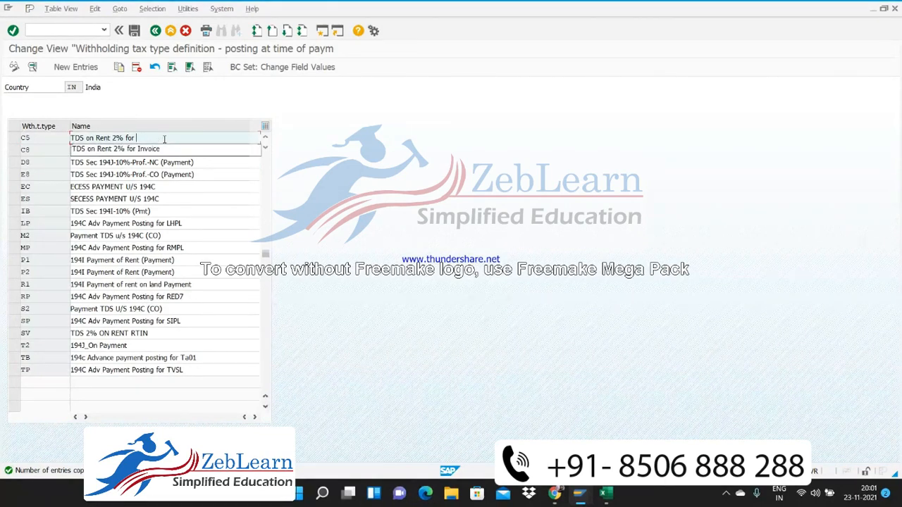
{"action": "type", "text": "Payme"}
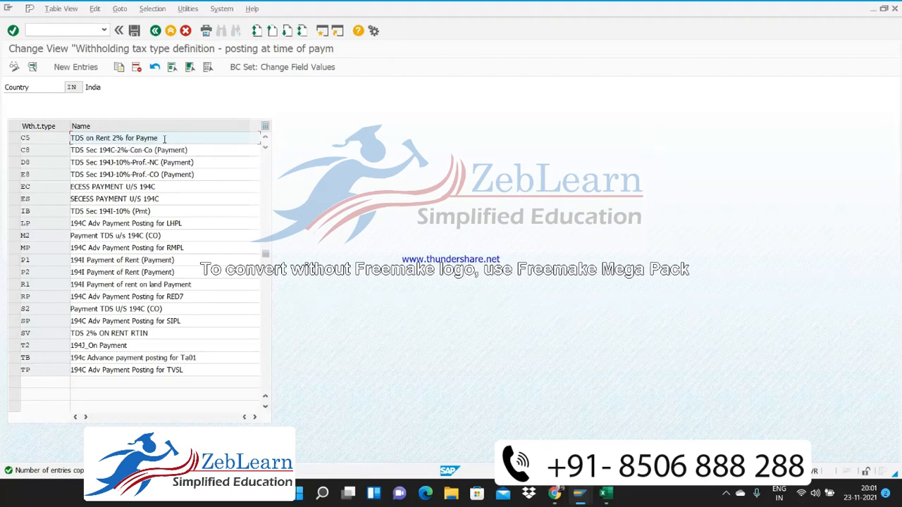
{"action": "type", "text": "nt"}
{"action": "key", "text": "ctrl+s"}
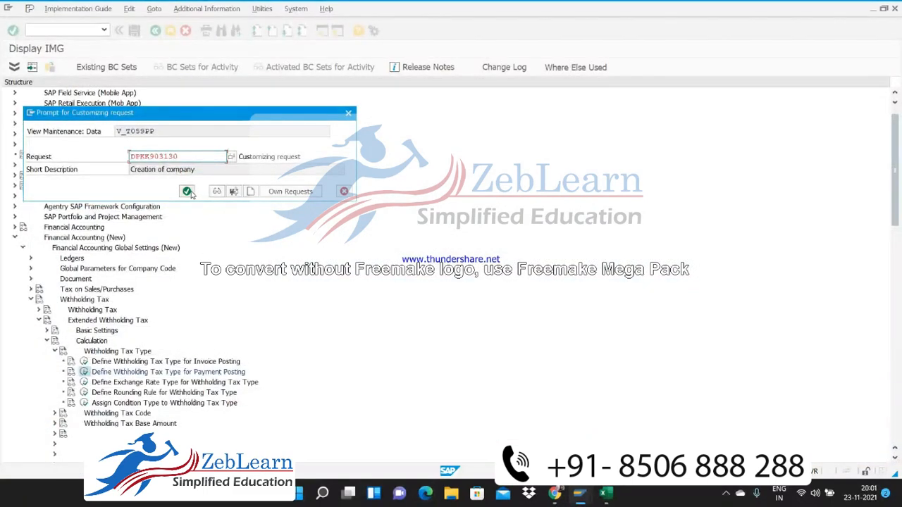
{"action": "left_click", "coordinate": [187, 191]}
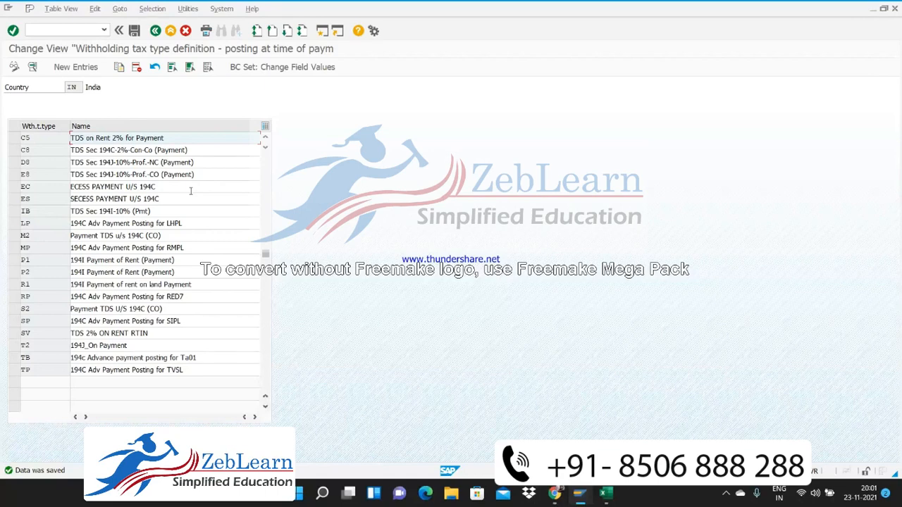
Review the Excel step list from Define Recipient Types to Define Withholding Tax Codes
{"action": "key", "text": "alt+Tab"}
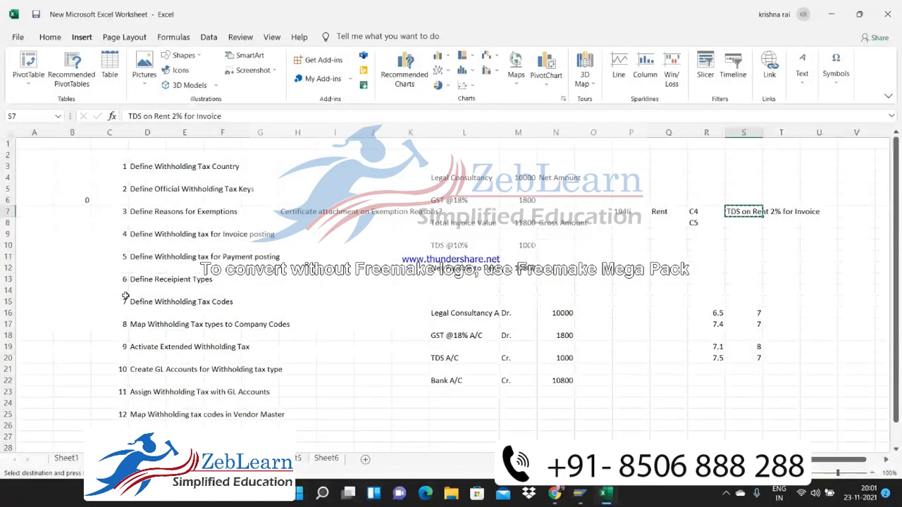
{"action": "left_click", "coordinate": [136, 279]}
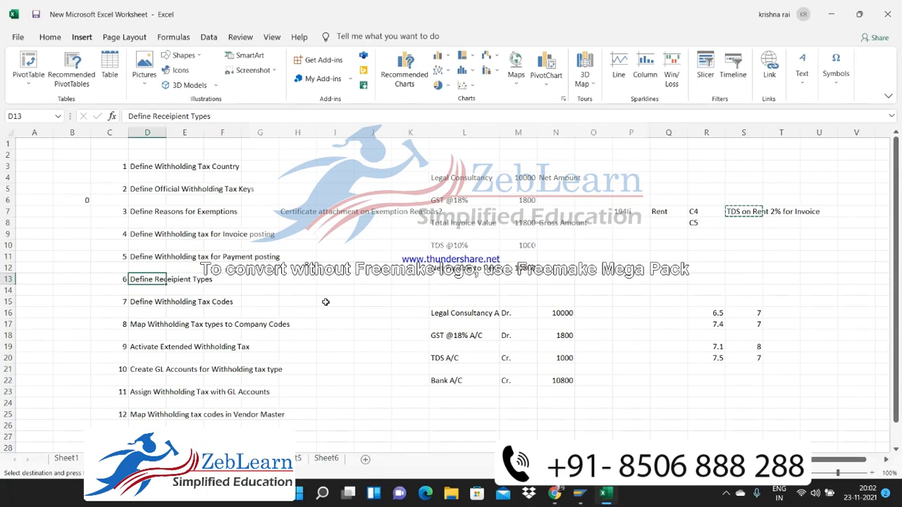
{"action": "key", "text": "Down"}
{"action": "key", "text": "Down"}
{"action": "key", "text": "Escape"}
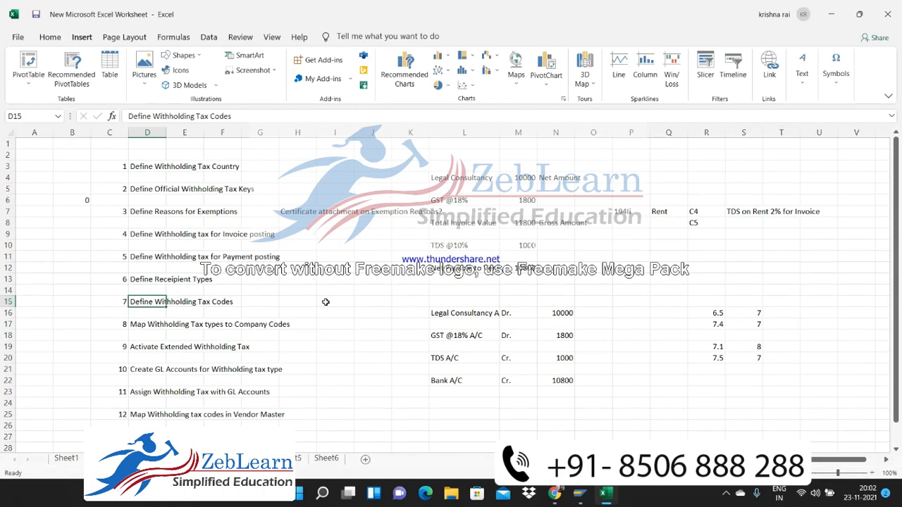
{"action": "key", "text": "shift+Down"}
{"action": "key", "text": "shift+Down"}
{"action": "key", "text": "shift+Down"}
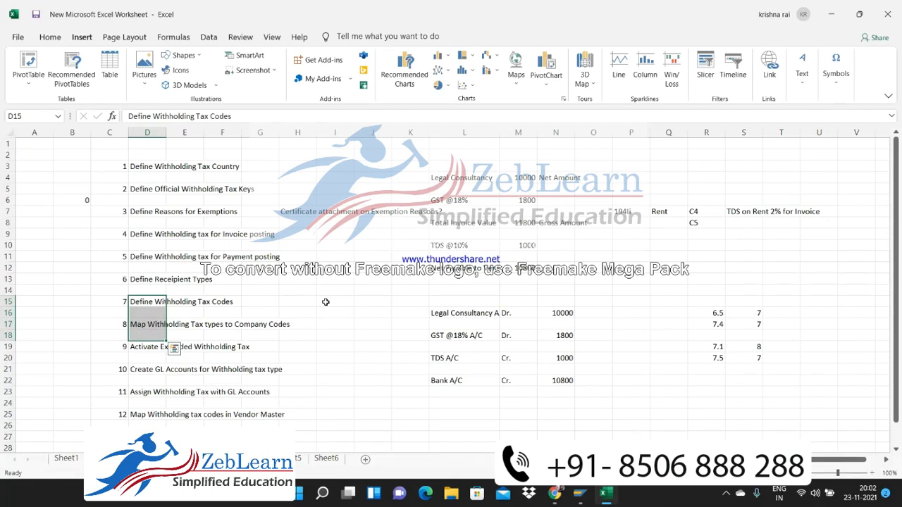
{"action": "key", "text": "Up"}
{"action": "key", "text": "Up"}
{"action": "key", "text": "Up"}
{"action": "key", "text": "Up"}
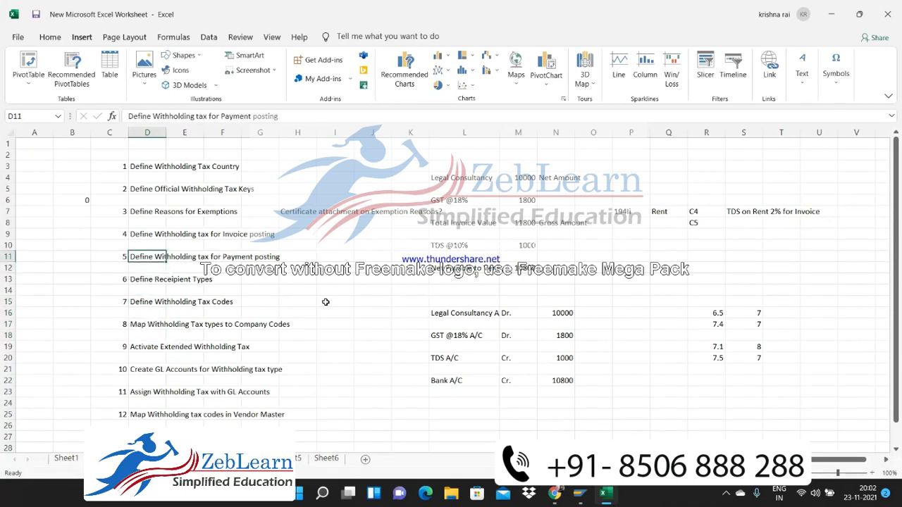
Return SAP to the IMG tree and select the Excel steps down to step 14
{"action": "key", "text": "alt+Tab"}
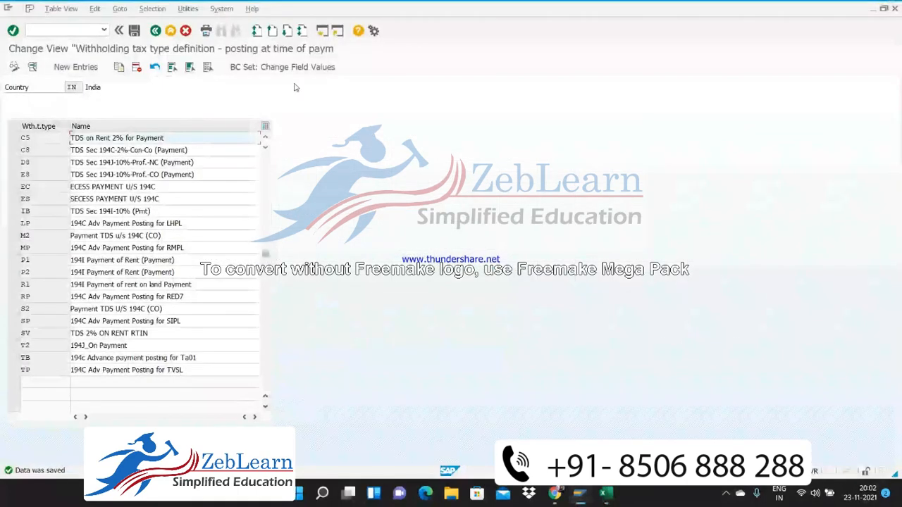
{"action": "left_click", "coordinate": [155, 30]}
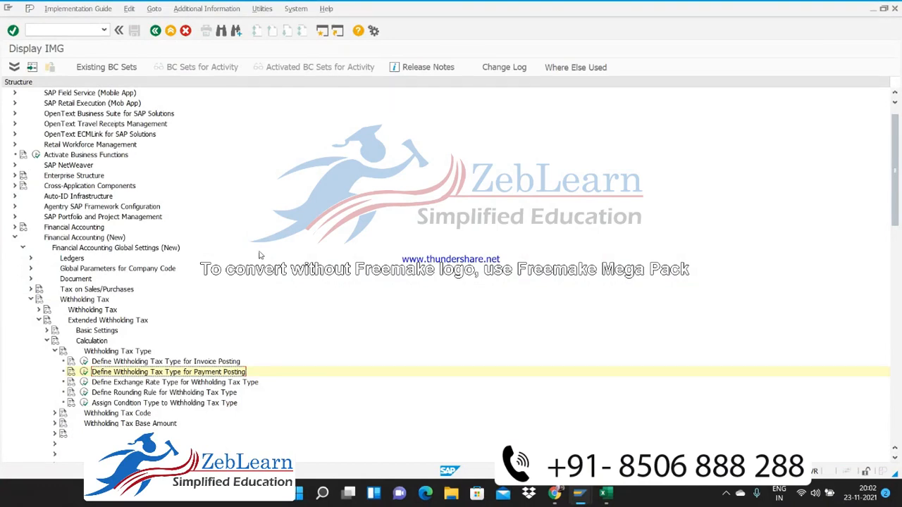
{"action": "key", "text": "alt+Tab"}
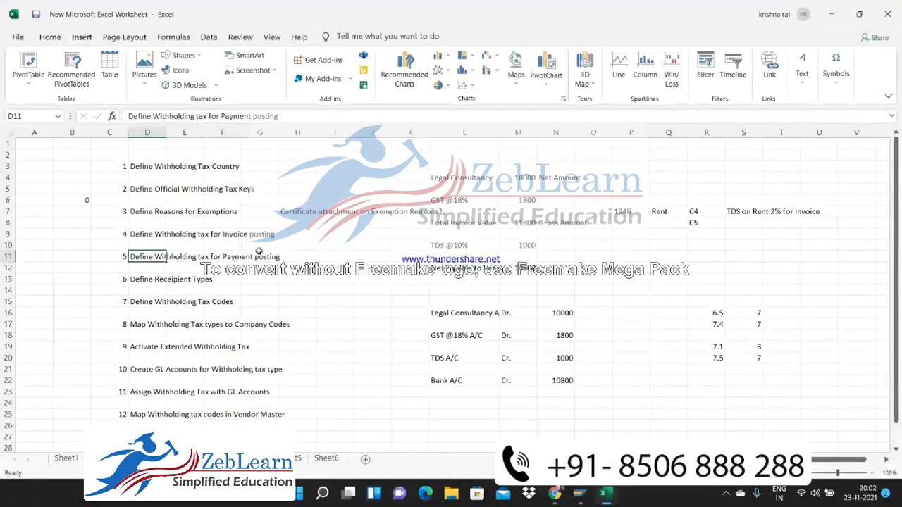
{"action": "key", "text": "shift+Down"}
{"action": "key", "text": "shift+Down"}
{"action": "key", "text": "shift+Down"}
{"action": "key", "text": "shift+Down"}
{"action": "key", "text": "shift+Down"}
{"action": "key", "text": "shift+Down"}
{"action": "key", "text": "shift+Down"}
{"action": "key", "text": "shift+Down"}
{"action": "key", "text": "shift+Down"}
{"action": "key", "text": "shift+Down"}
{"action": "key", "text": "shift+Down"}
{"action": "key", "text": "shift+Down"}
{"action": "key", "text": "shift+Down"}
{"action": "key", "text": "shift+Down"}
{"action": "key", "text": "shift+Down"}
{"action": "key", "text": "shift+Down"}
{"action": "key", "text": "shift+Down"}
{"action": "key", "text": "shift+Down"}
{"action": "key", "text": "shift+Down"}
{"action": "key", "text": "shift+Down"}
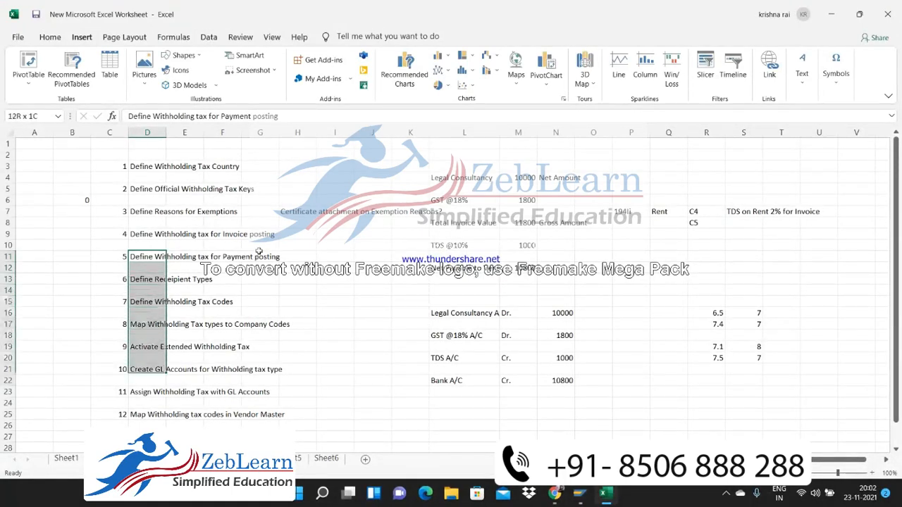
{"action": "key", "text": "shift+Up"}
{"action": "key", "text": "shift+Up"}
{"action": "key", "text": "shift+Up"}
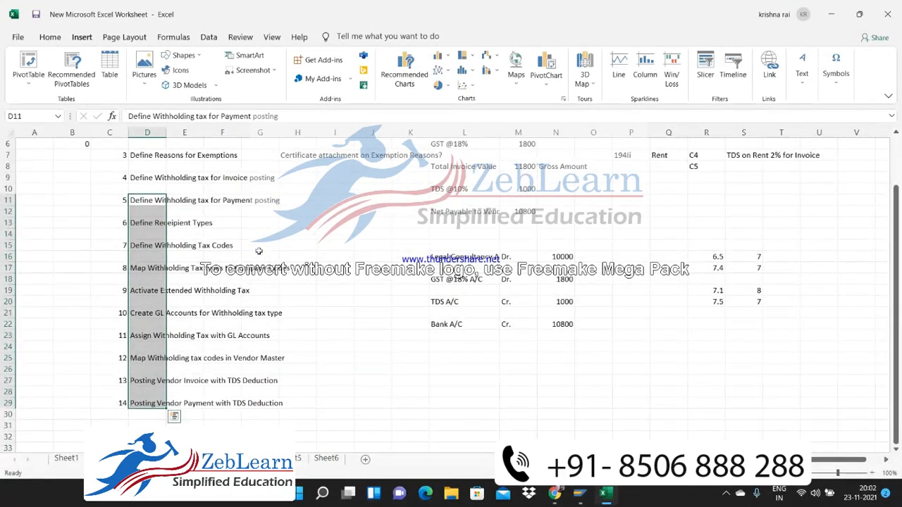